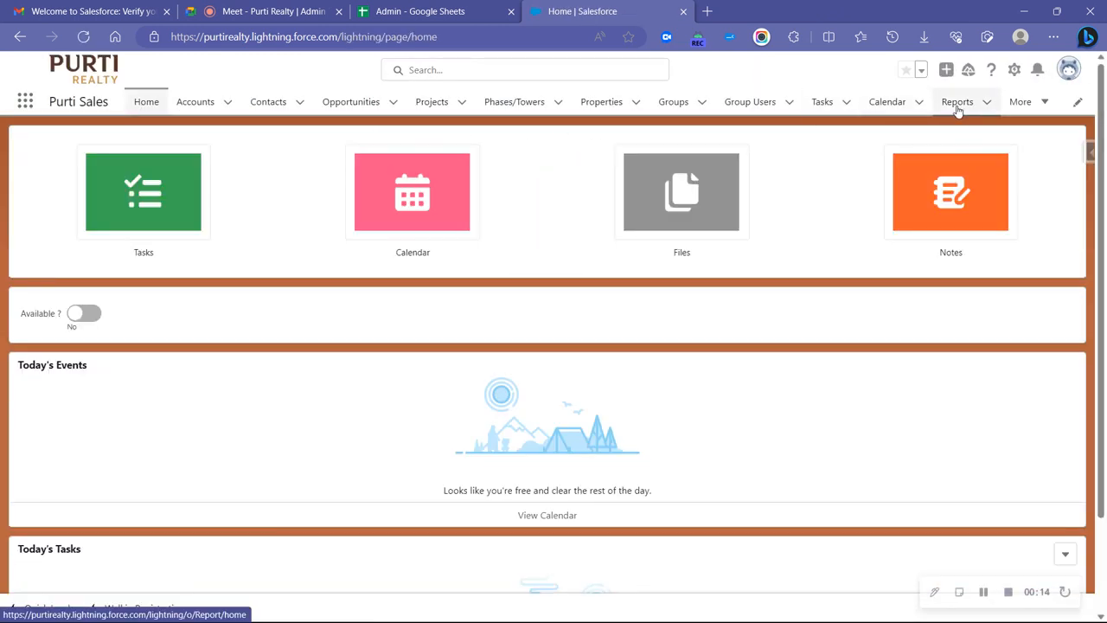
# Step: Open the Reports area and list all reports
pyautogui.click(958, 104)
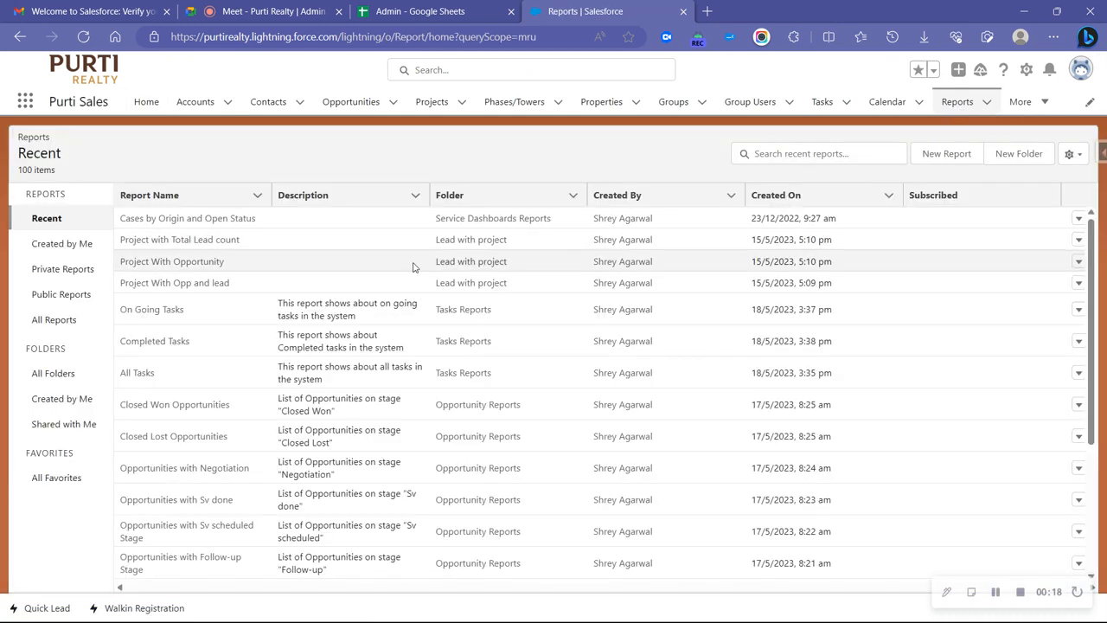
pyautogui.click(92, 320)
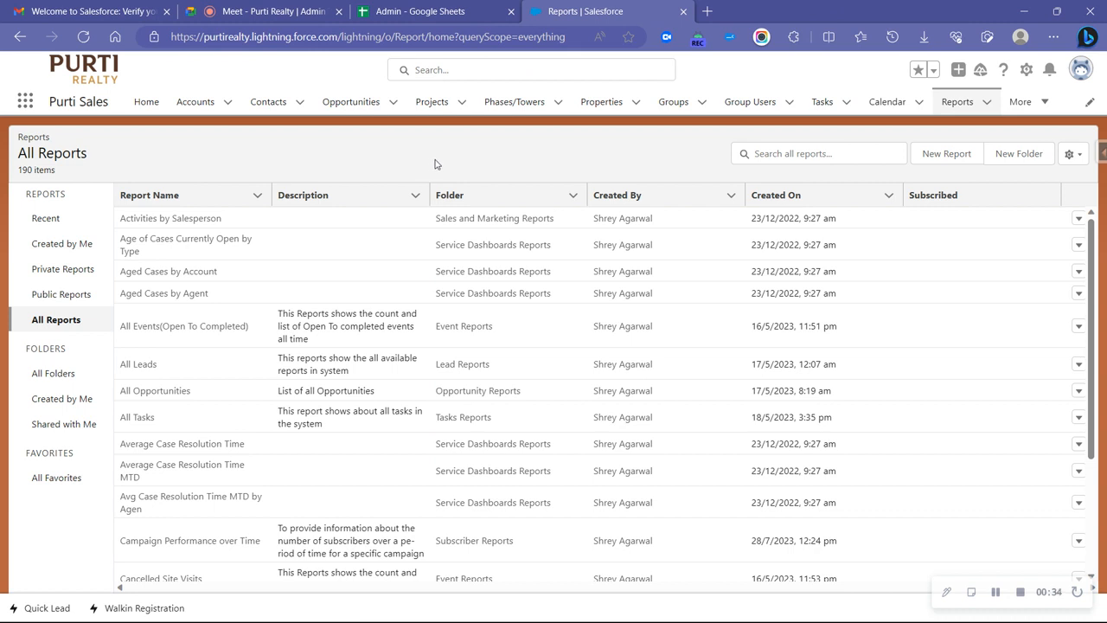
pyautogui.click(956, 165)
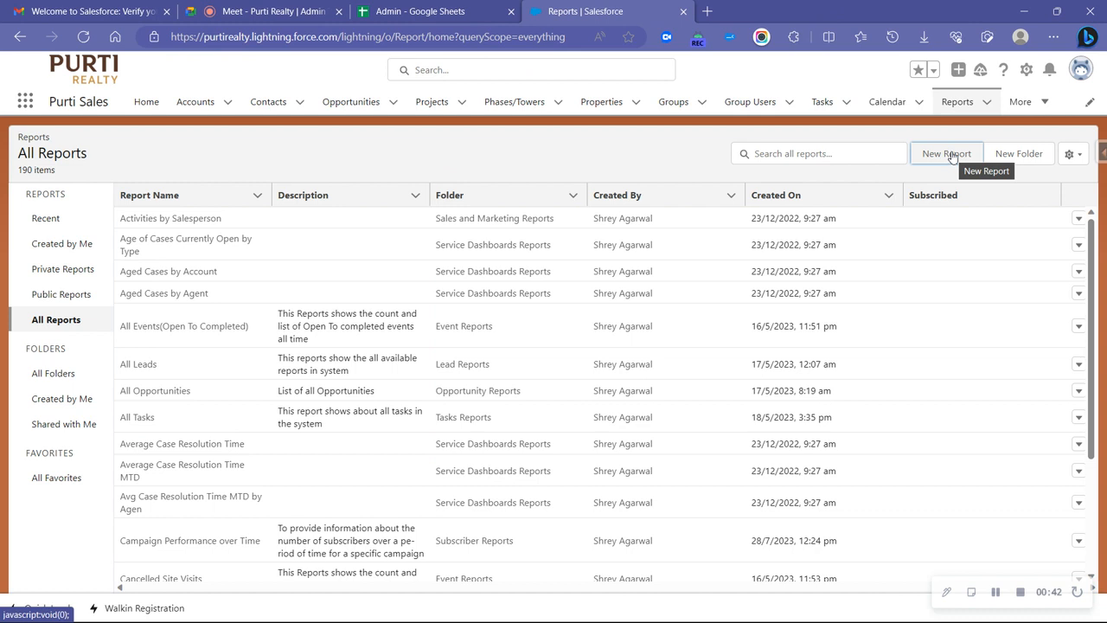
pyautogui.click(952, 155)
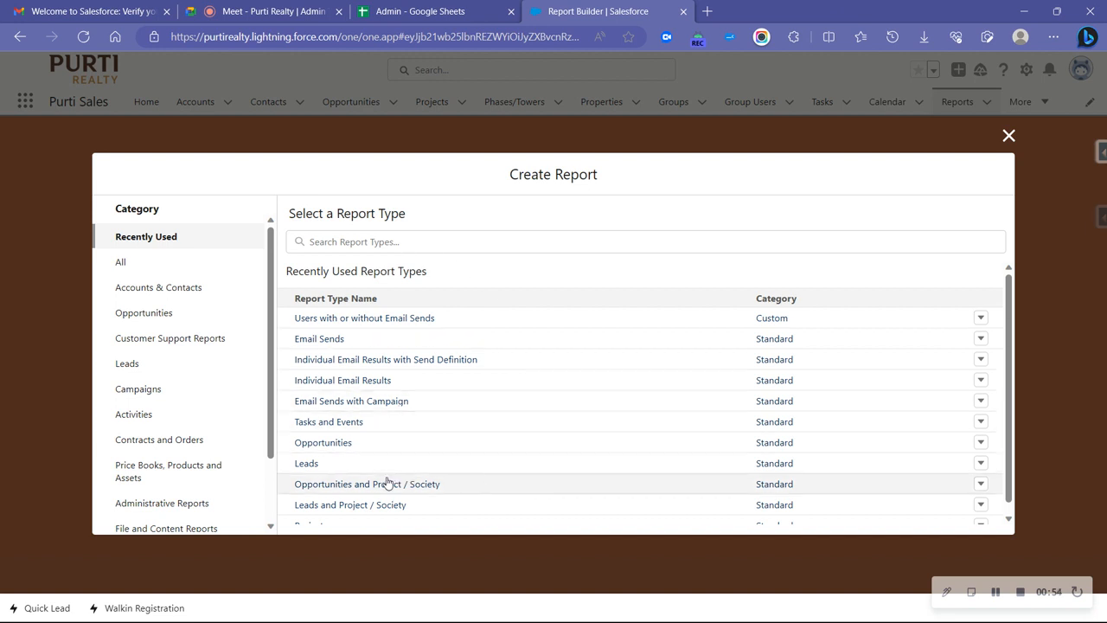
pyautogui.click(1008, 135)
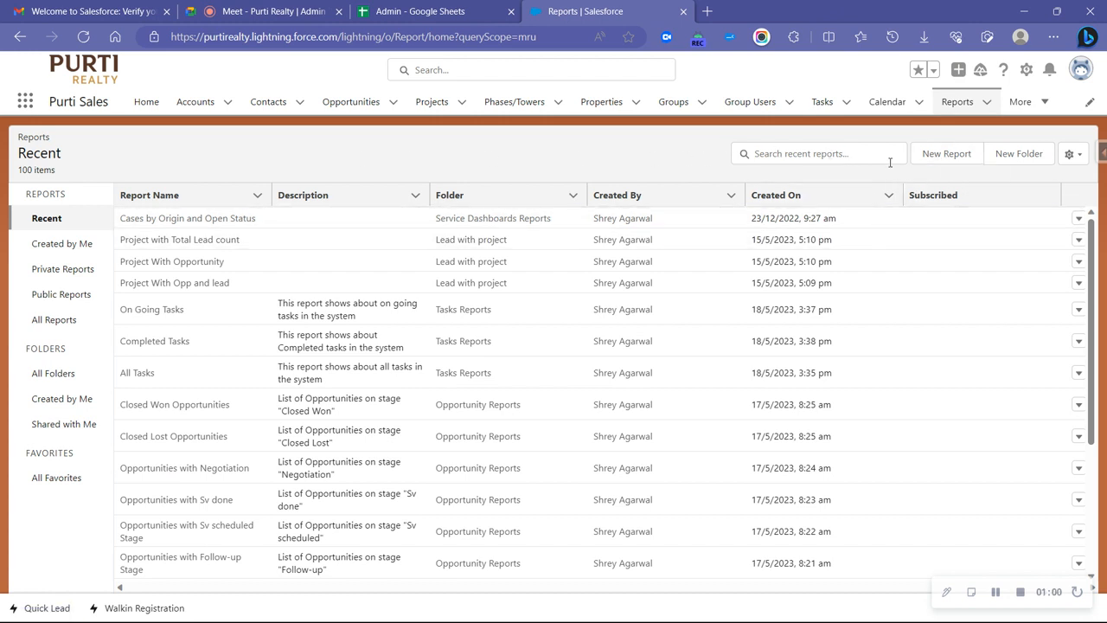
# Step: Create a new report folder labelled "Test report Folder"
pyautogui.click(956, 103)
pyautogui.click(1005, 163)
pyautogui.click(504, 296)
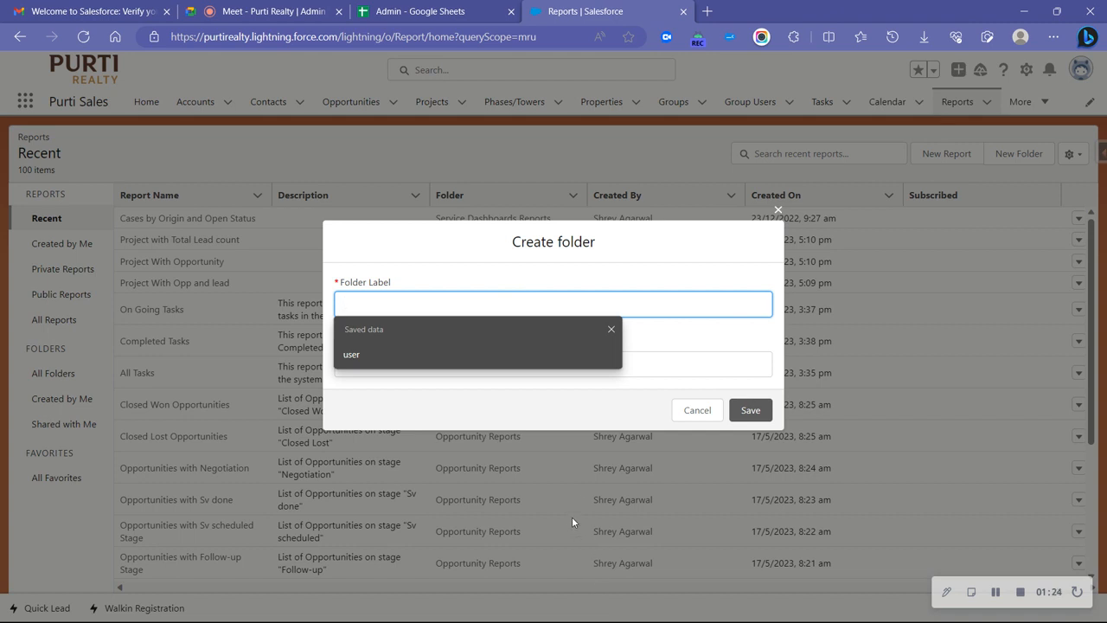
pyautogui.click(611, 330)
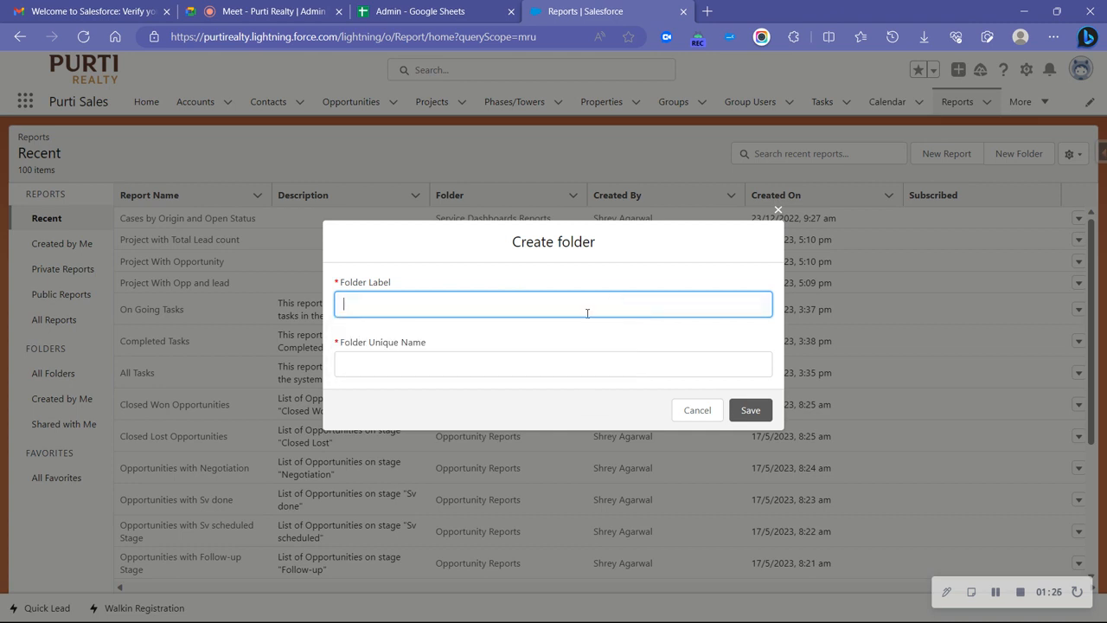
pyautogui.click(588, 308)
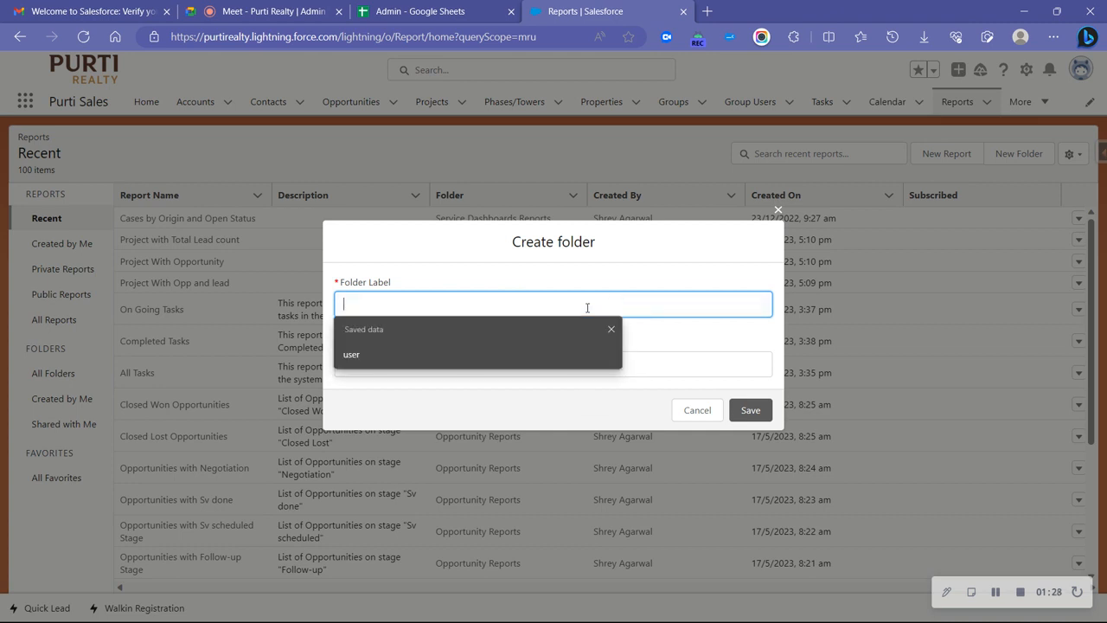
pyautogui.write('Test')
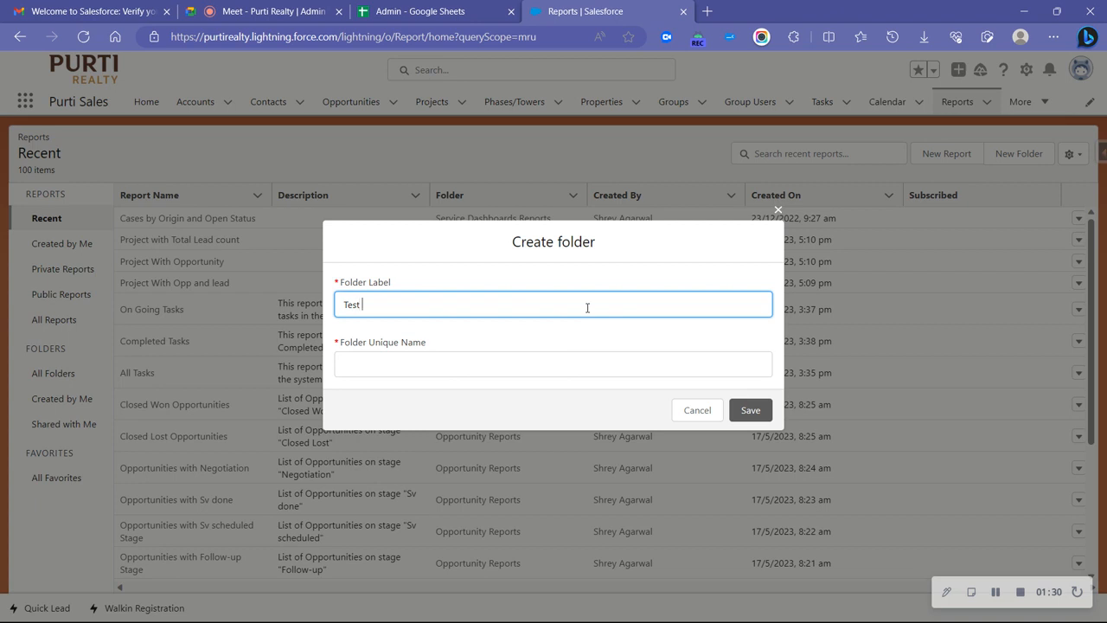
pyautogui.write(' report Folder')
pyautogui.press('Tab')
pyautogui.press('Tab')
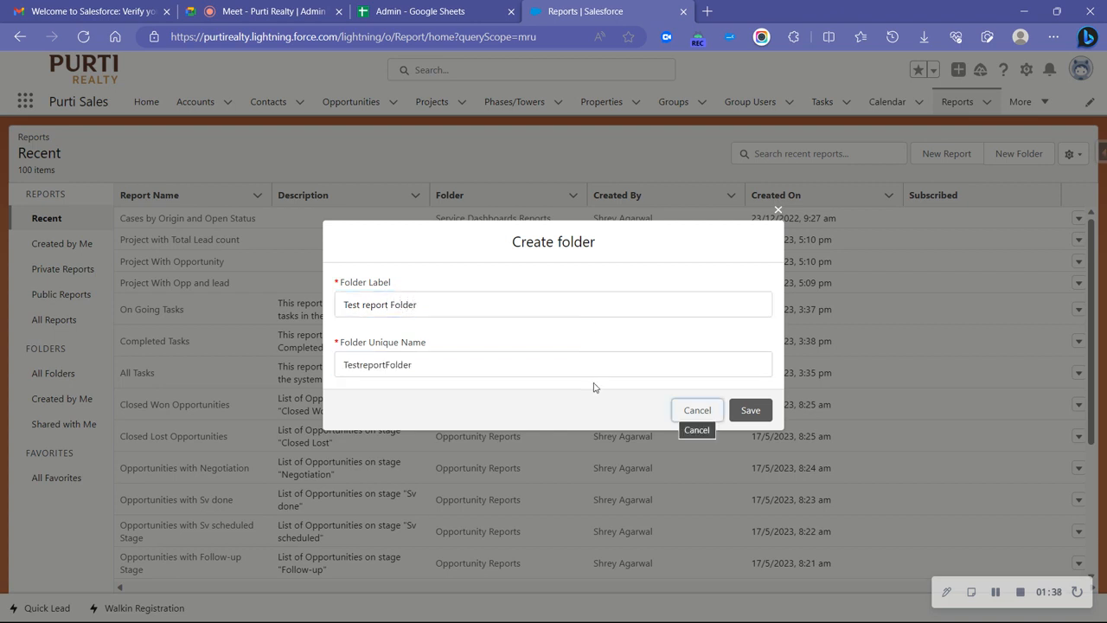
pyautogui.click(560, 408)
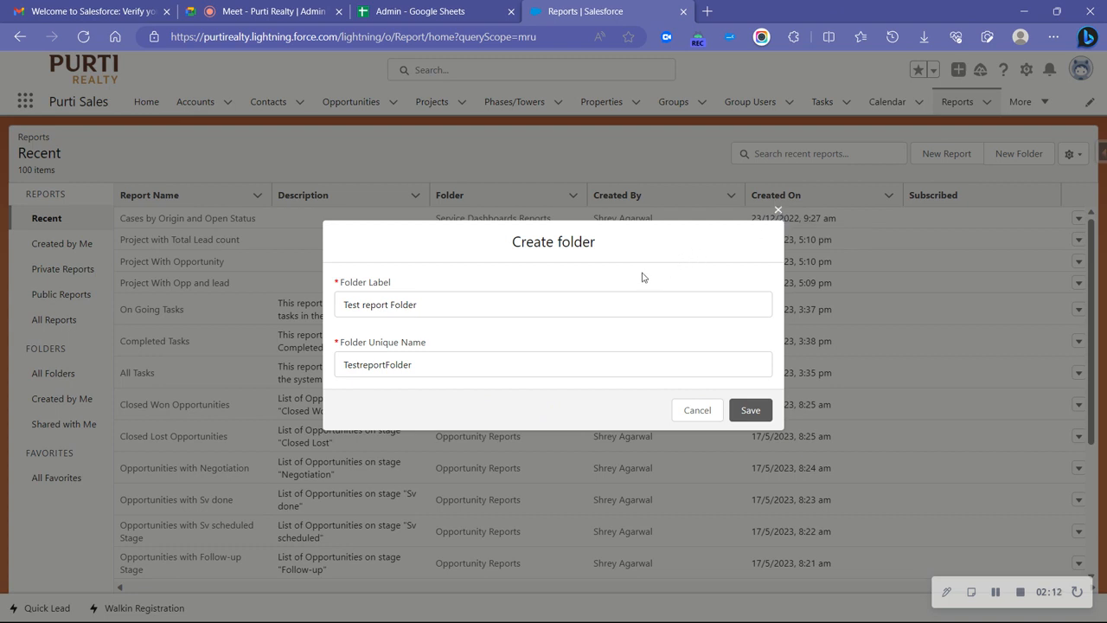
pyautogui.click(759, 419)
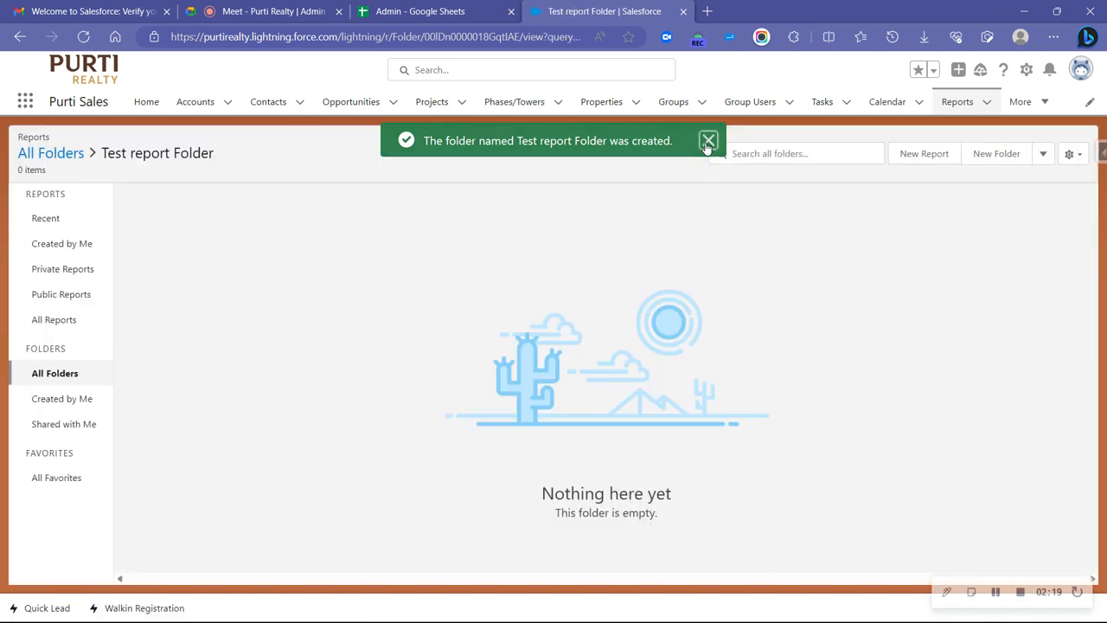
pyautogui.click(709, 142)
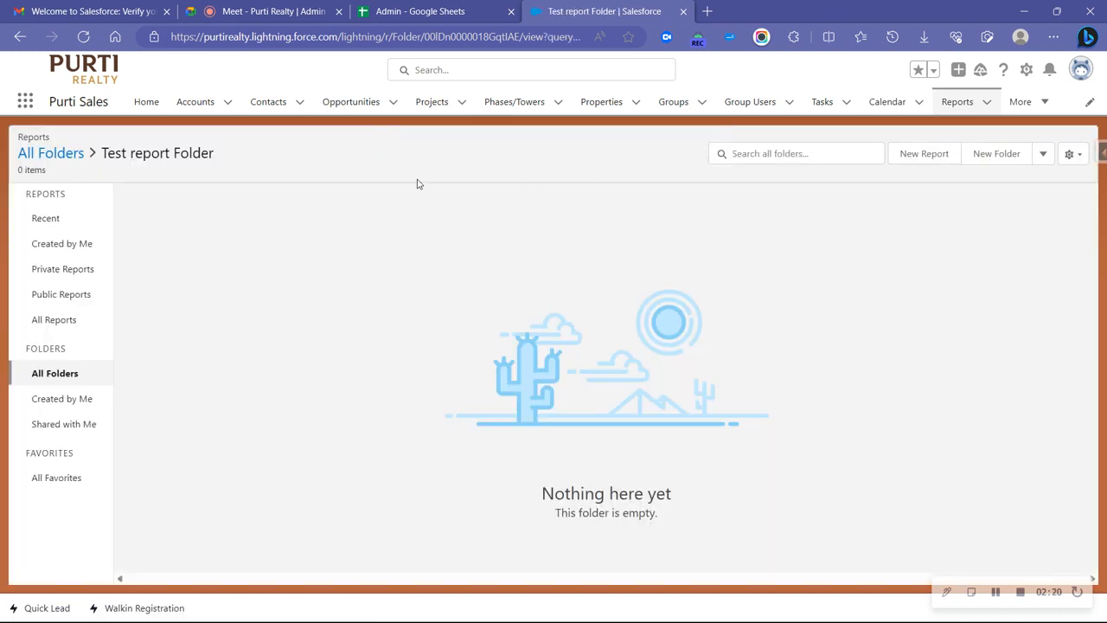
# Step: List all report folders and locate the Test report Folder among them
pyautogui.click(73, 323)
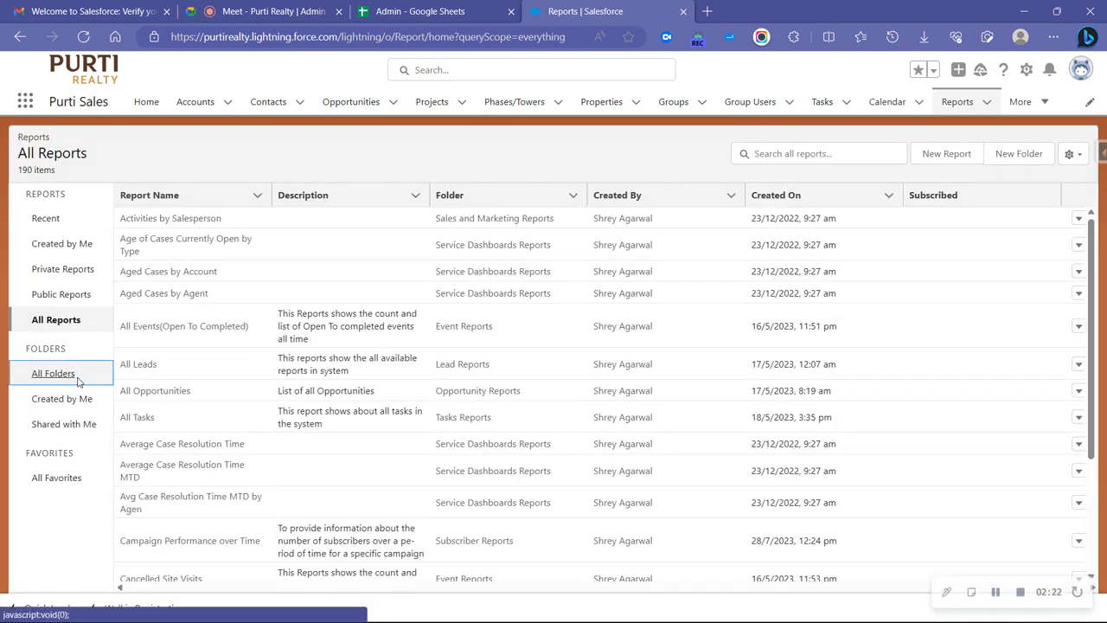
pyautogui.click(86, 376)
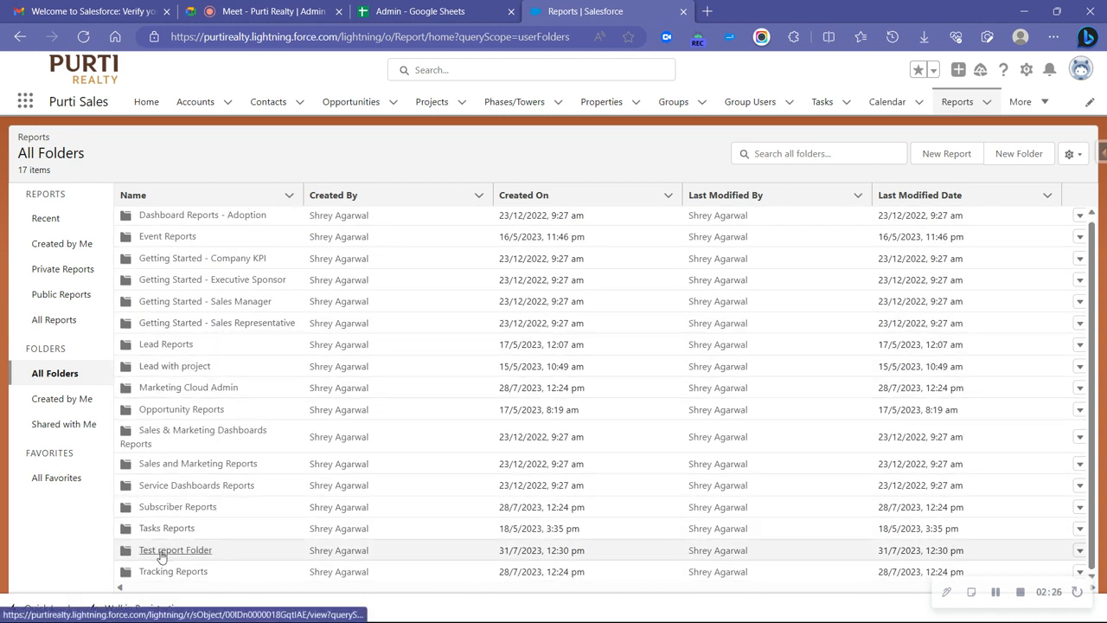
pyautogui.moveTo(137, 552); pyautogui.dragTo(221, 559)
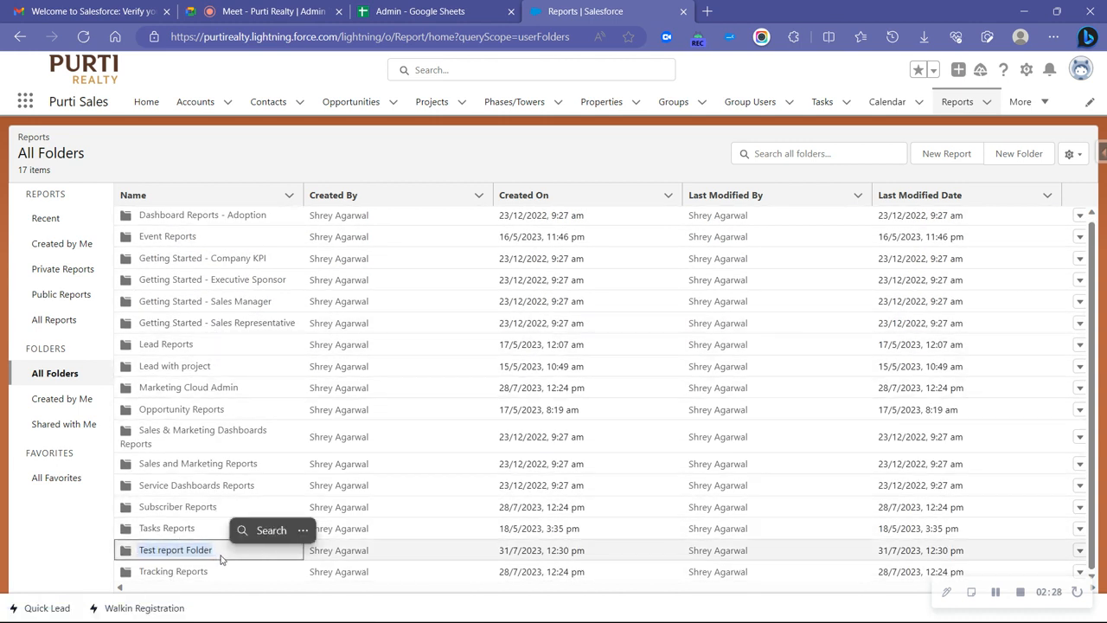
pyautogui.click(247, 572)
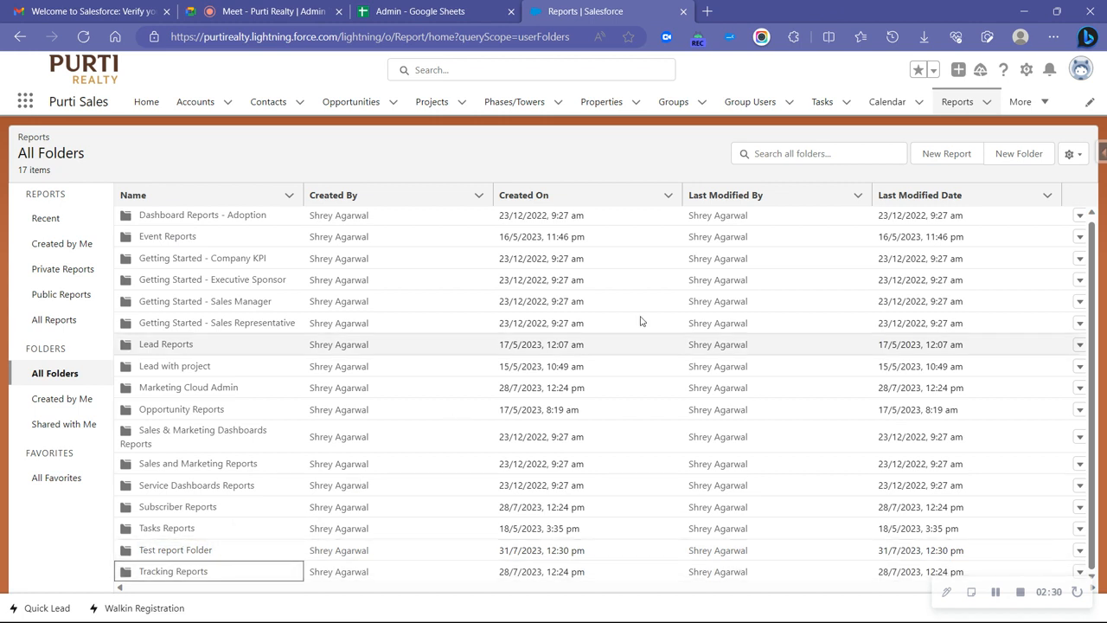
# Step: Begin a new report and search all report type categories for "lead"
pyautogui.click(960, 161)
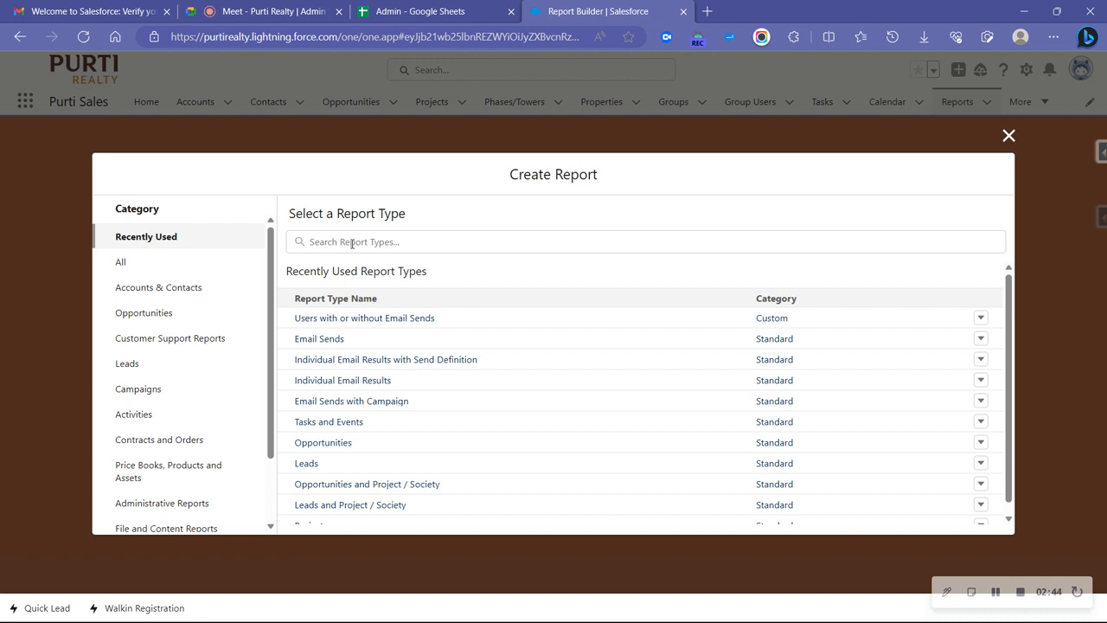
pyautogui.click(351, 243)
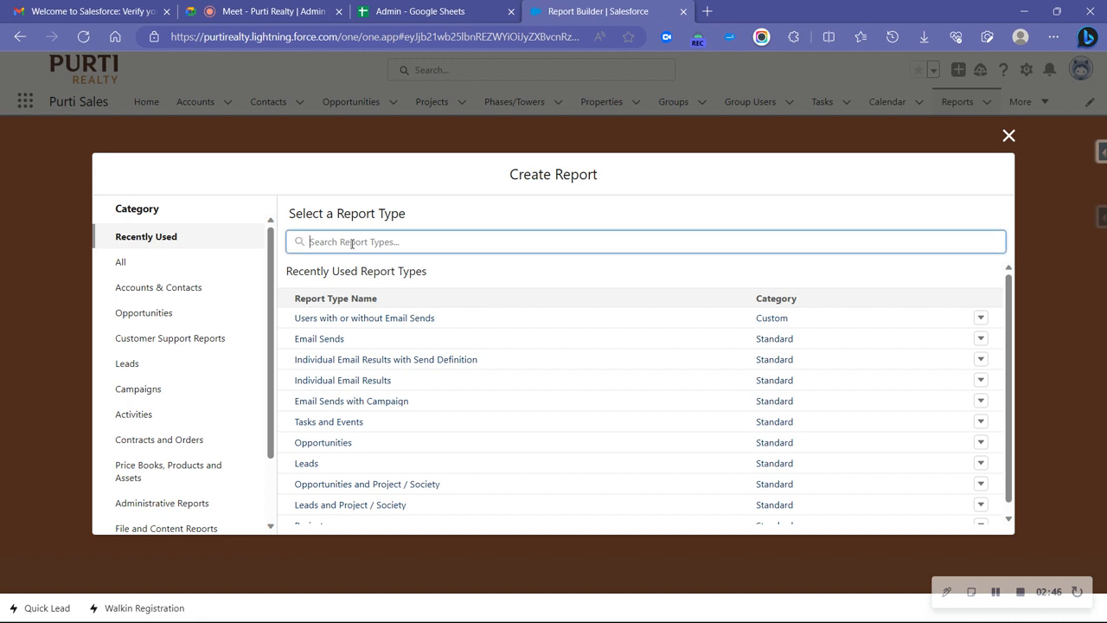
pyautogui.write('lea')
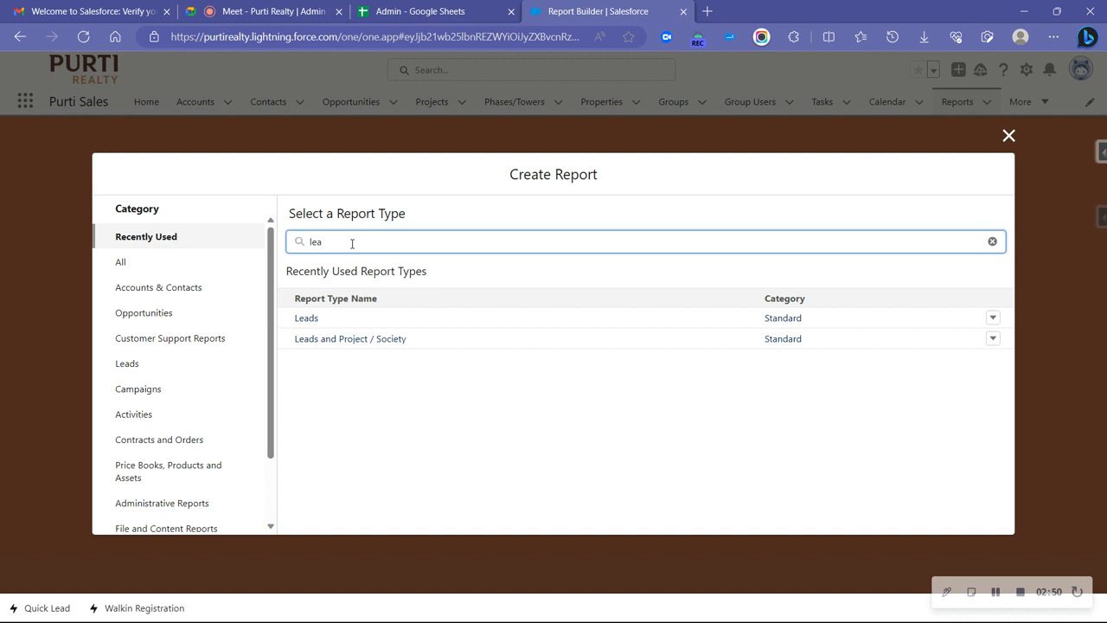
pyautogui.click(216, 262)
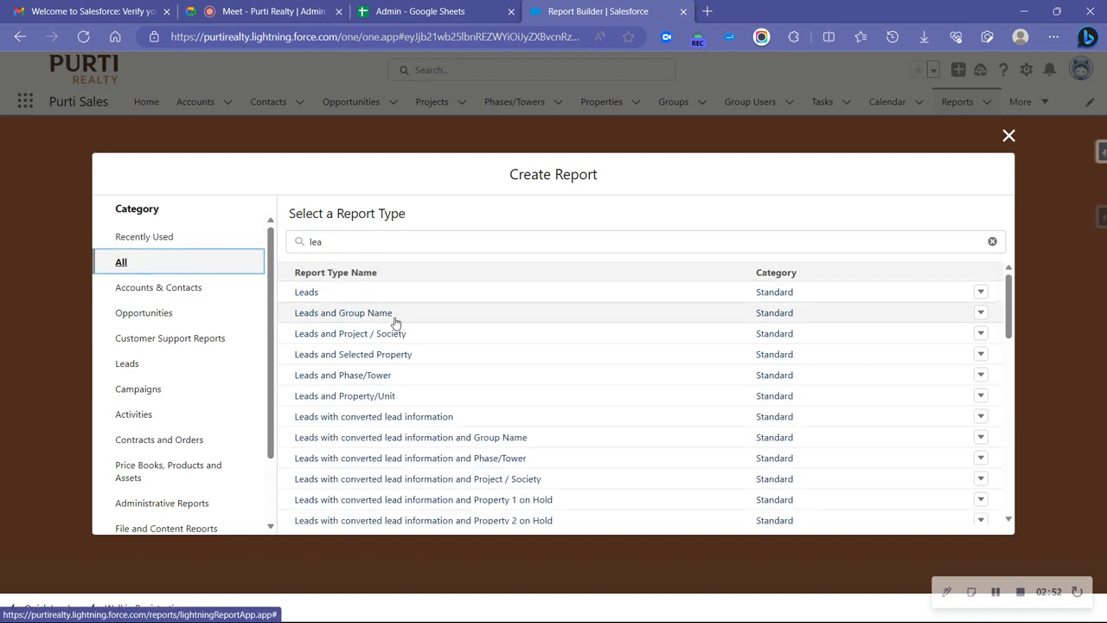
pyautogui.click(400, 249)
pyautogui.write('d')
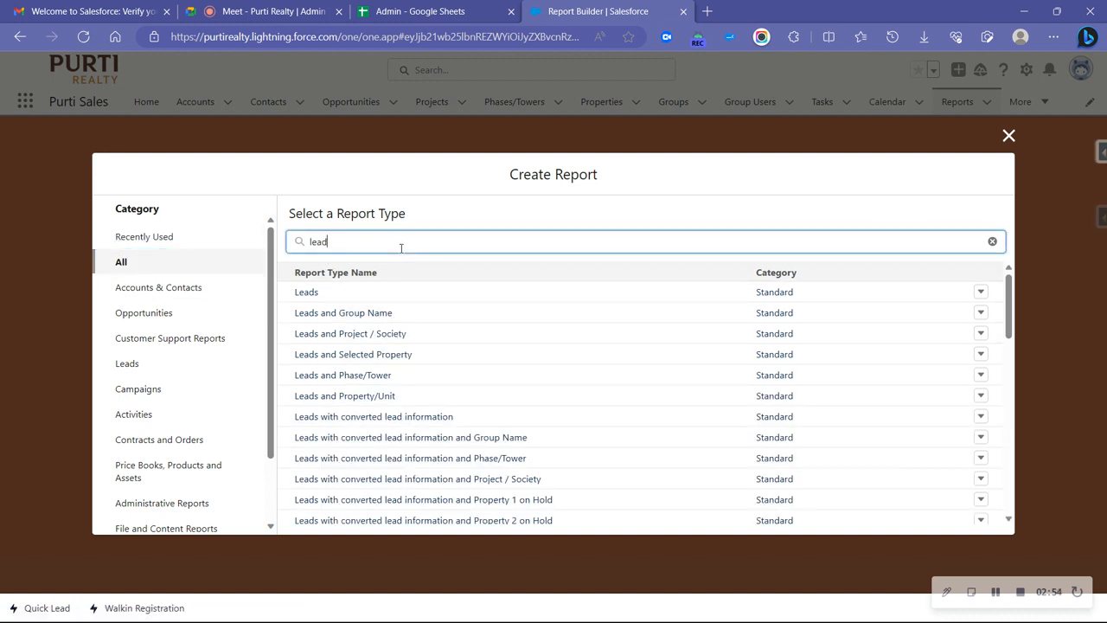
# Step: Choose the Activities with Leads report type from the matching types and start the report
pyautogui.scroll(-3, 412, 324)
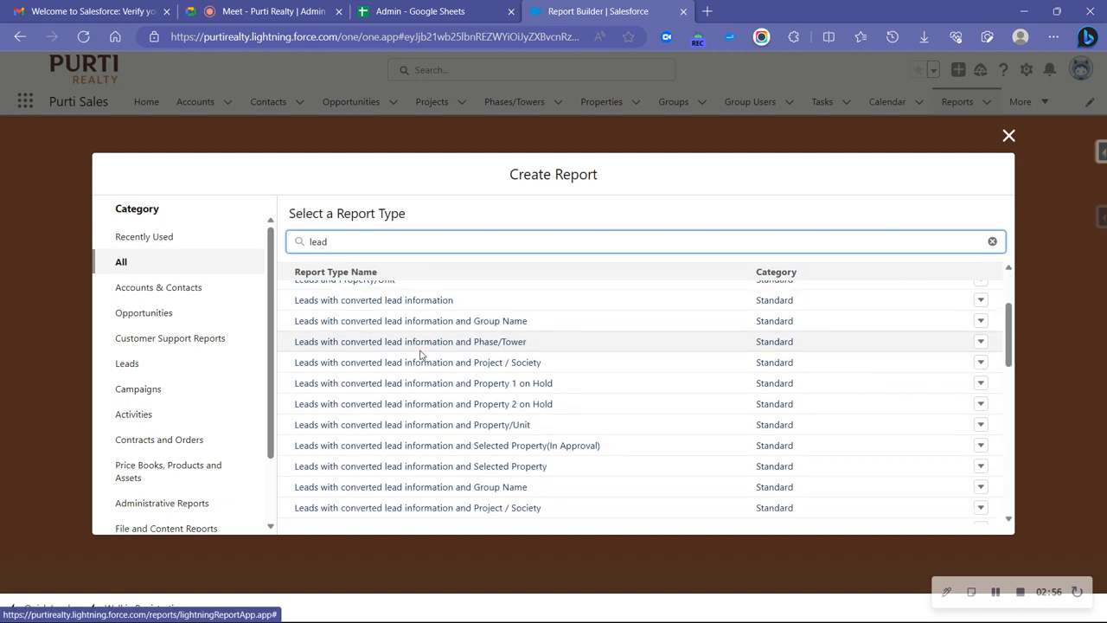
pyautogui.scroll(-5, 421, 355)
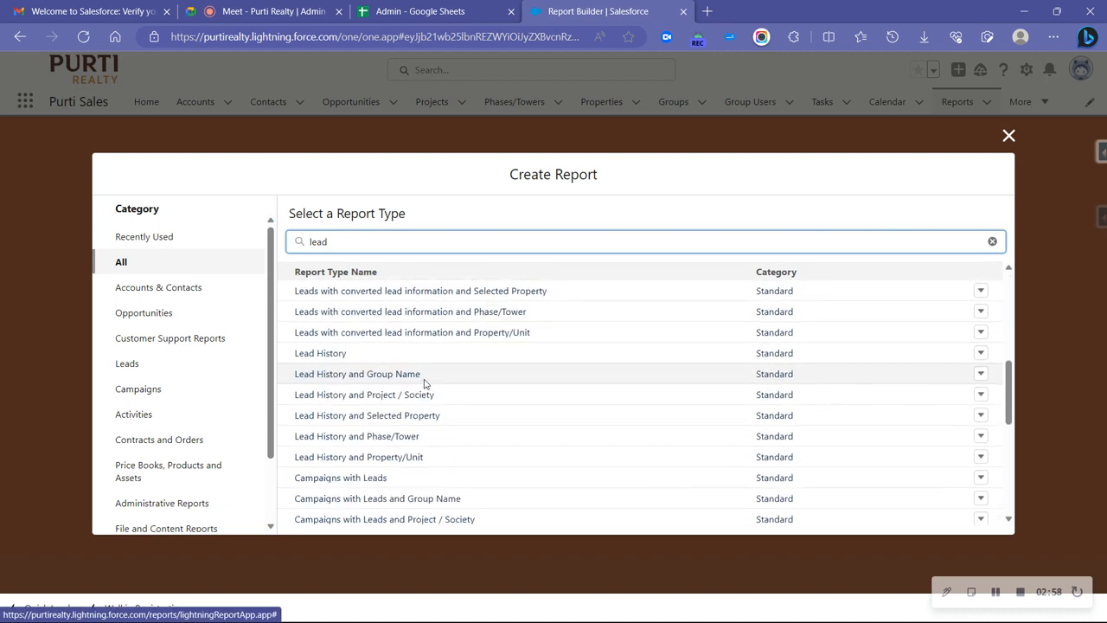
pyautogui.scroll(-4, 424, 384)
pyautogui.scroll(-1, 415, 421)
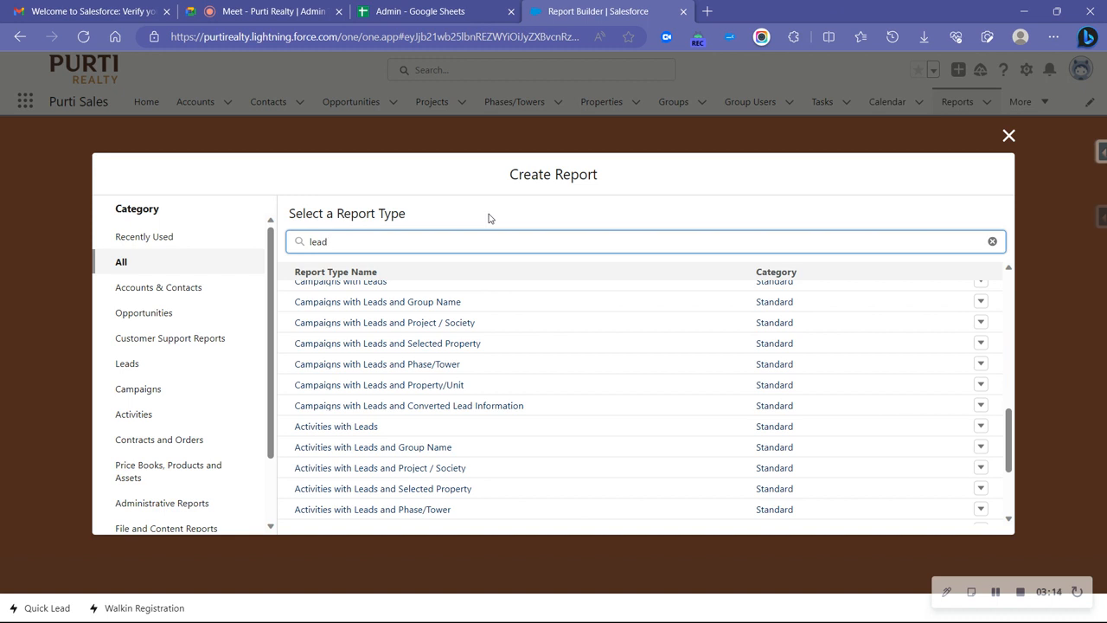
pyautogui.scroll(15, 378, 355)
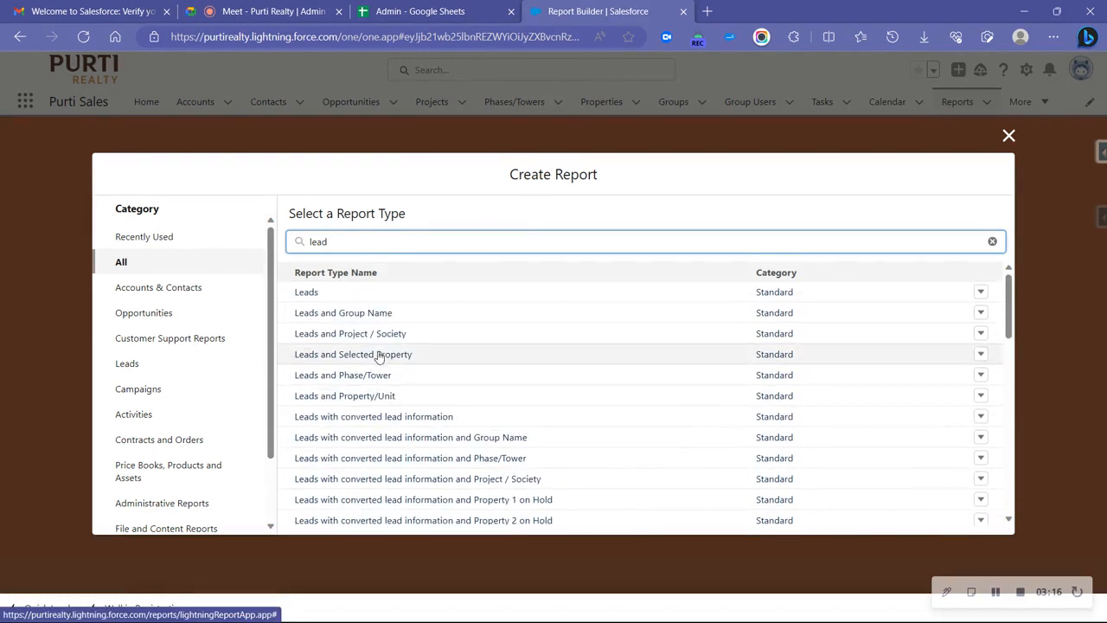
pyautogui.click(313, 293)
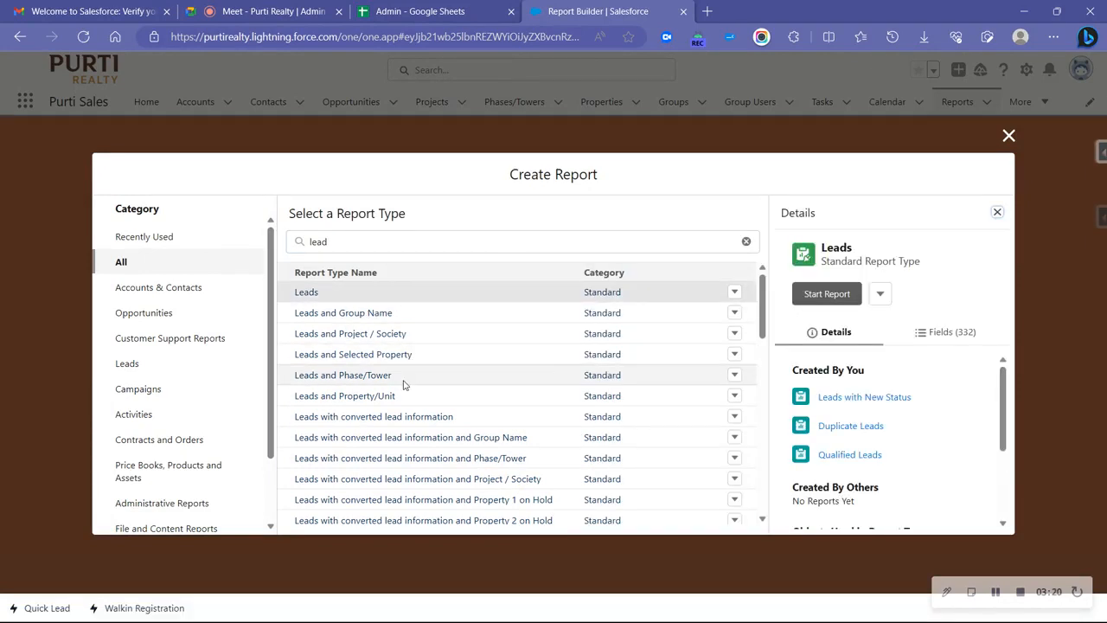
pyautogui.scroll(-15, 405, 380)
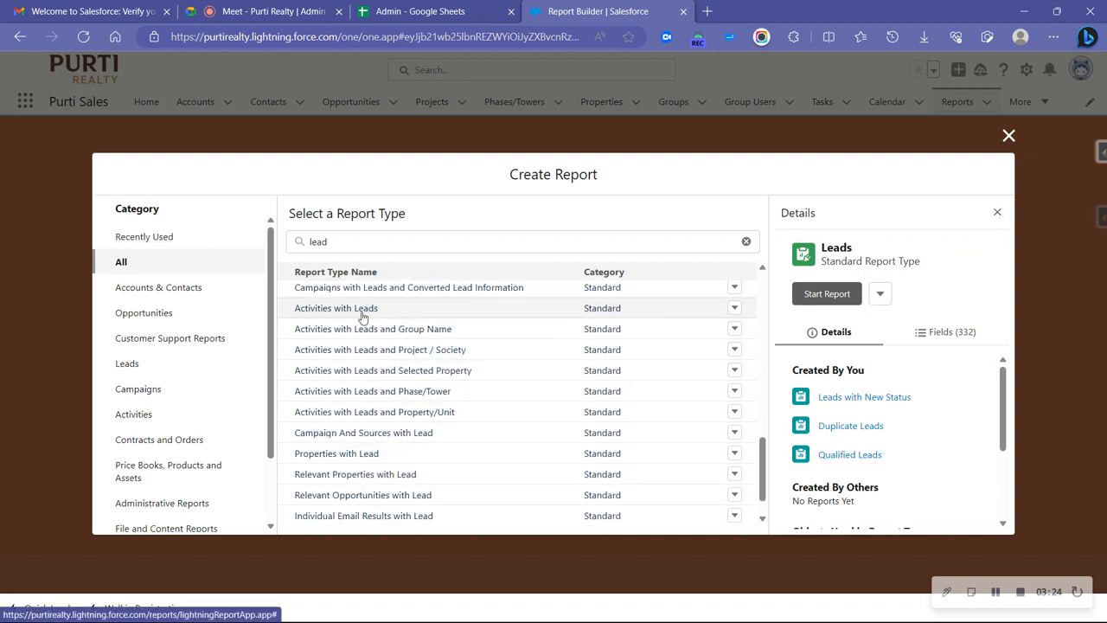
pyautogui.click(370, 313)
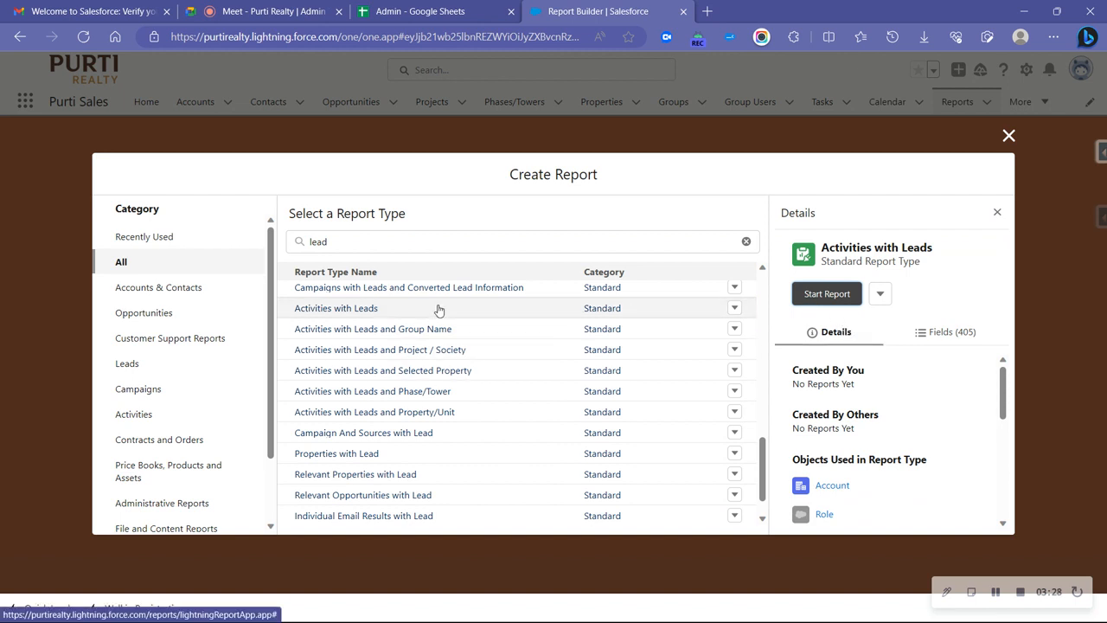
pyautogui.click(824, 293)
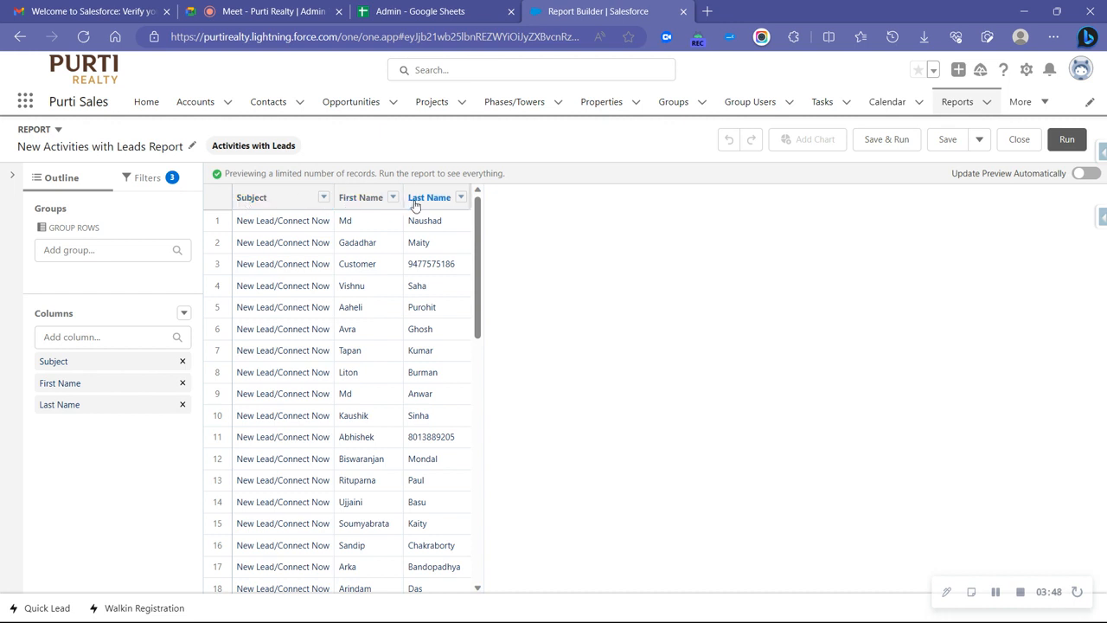
# Step: Examine the fields available as report columns, from Activity Information through Lead General and Lead: Address
pyautogui.click(105, 338)
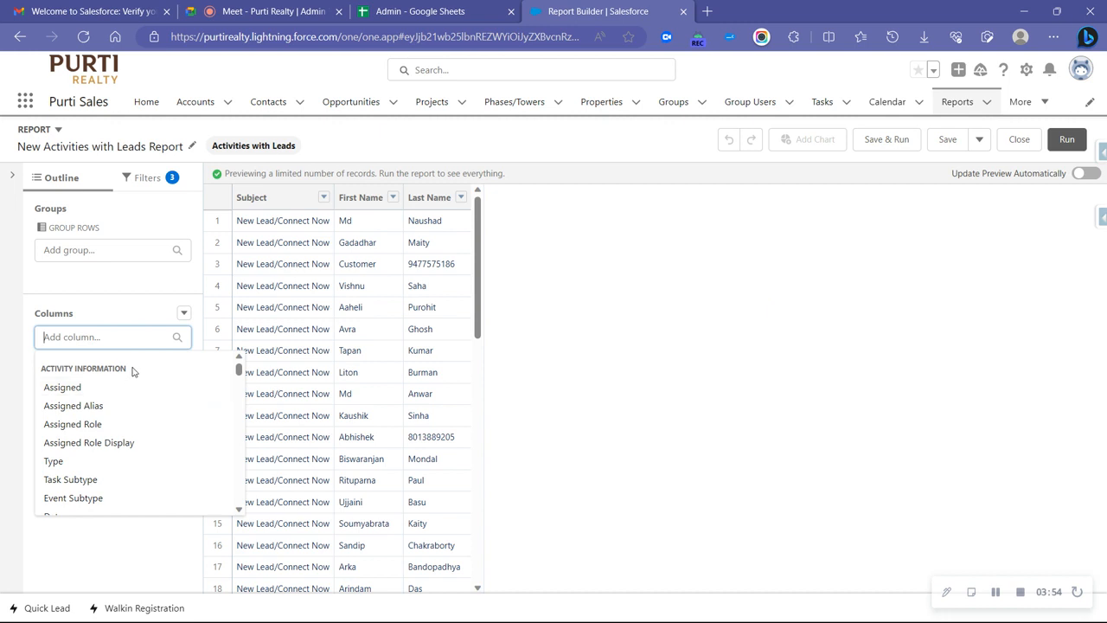
pyautogui.scroll(-6, 134, 385)
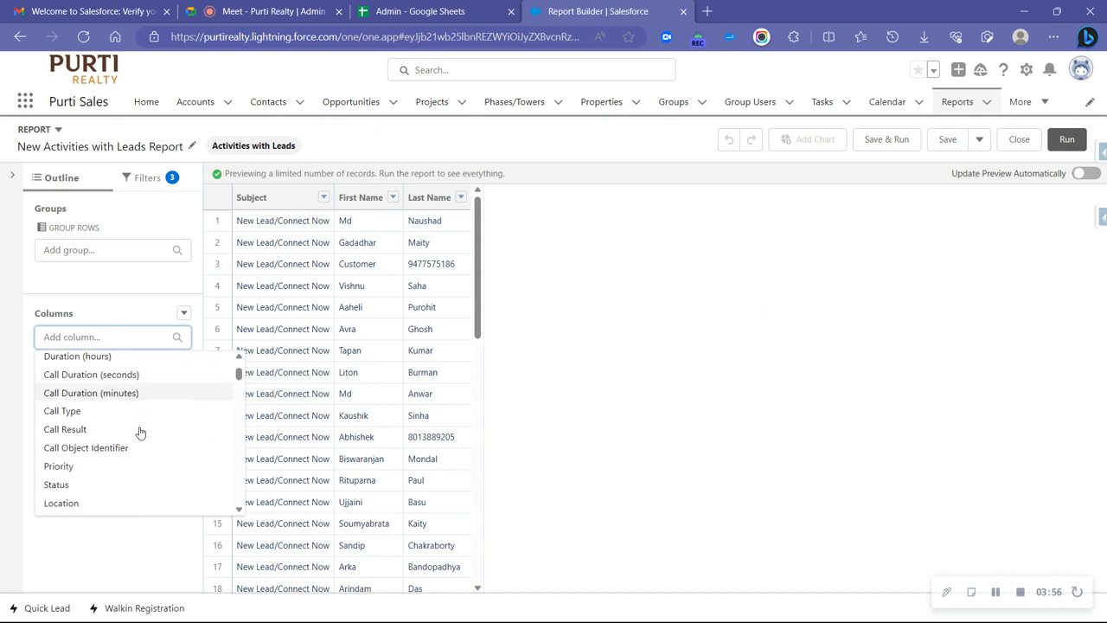
pyautogui.scroll(-7, 140, 432)
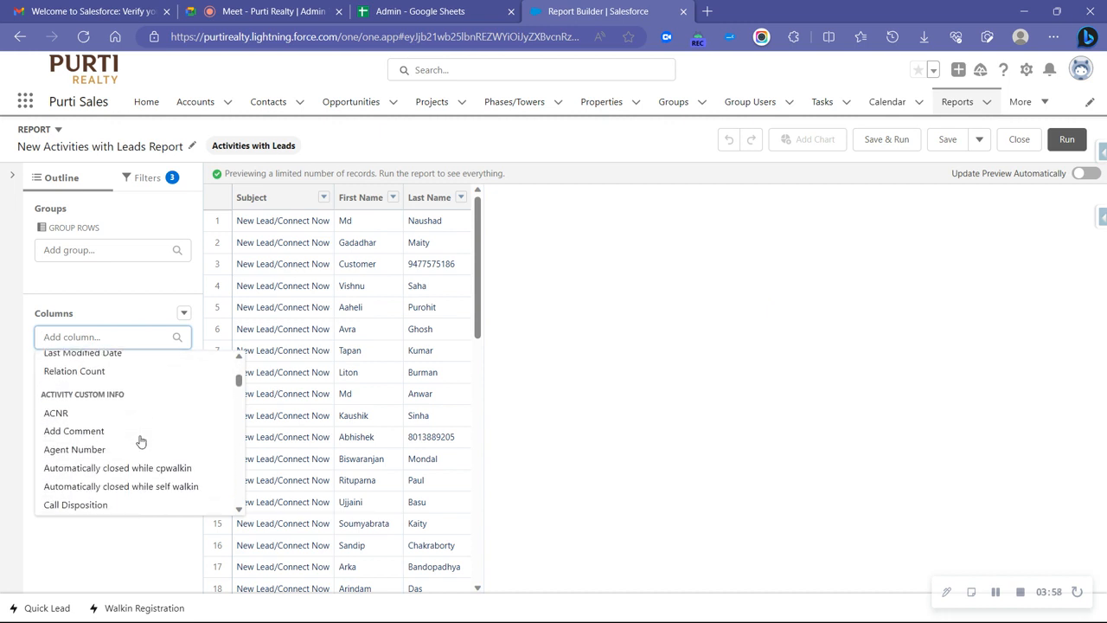
pyautogui.scroll(-8, 131, 406)
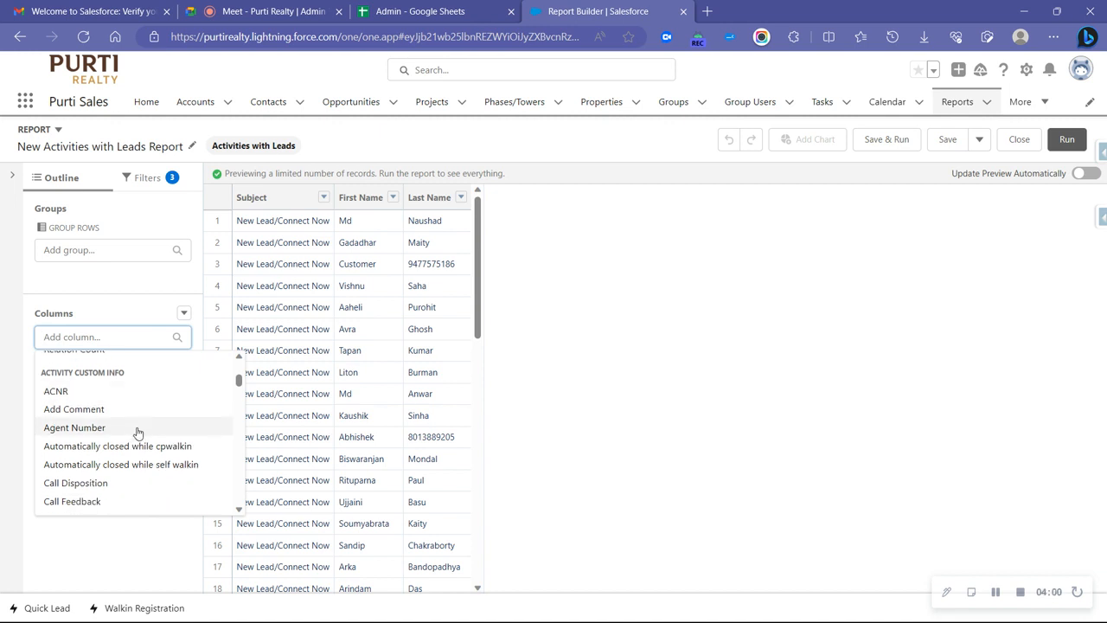
pyautogui.scroll(-10, 130, 433)
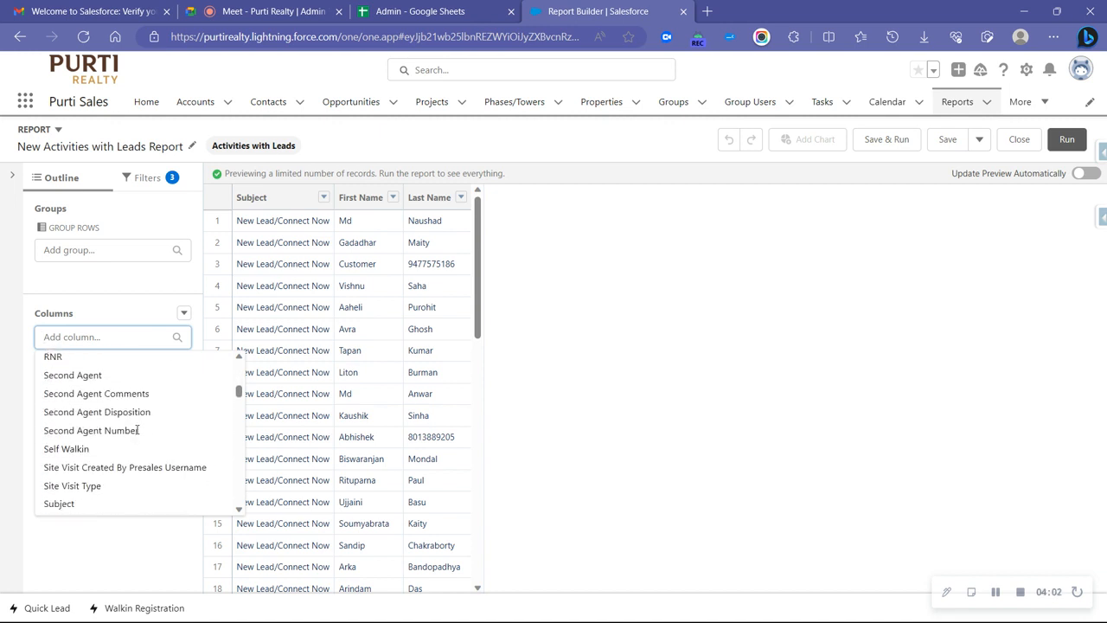
pyautogui.scroll(-2, 83, 450)
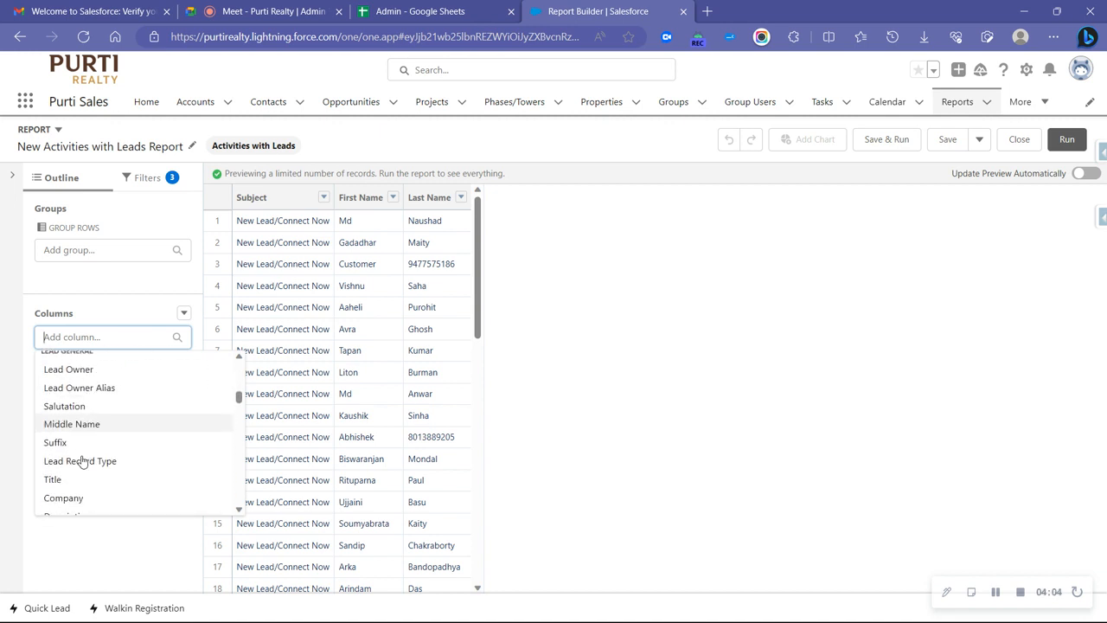
pyautogui.scroll(1, 81, 458)
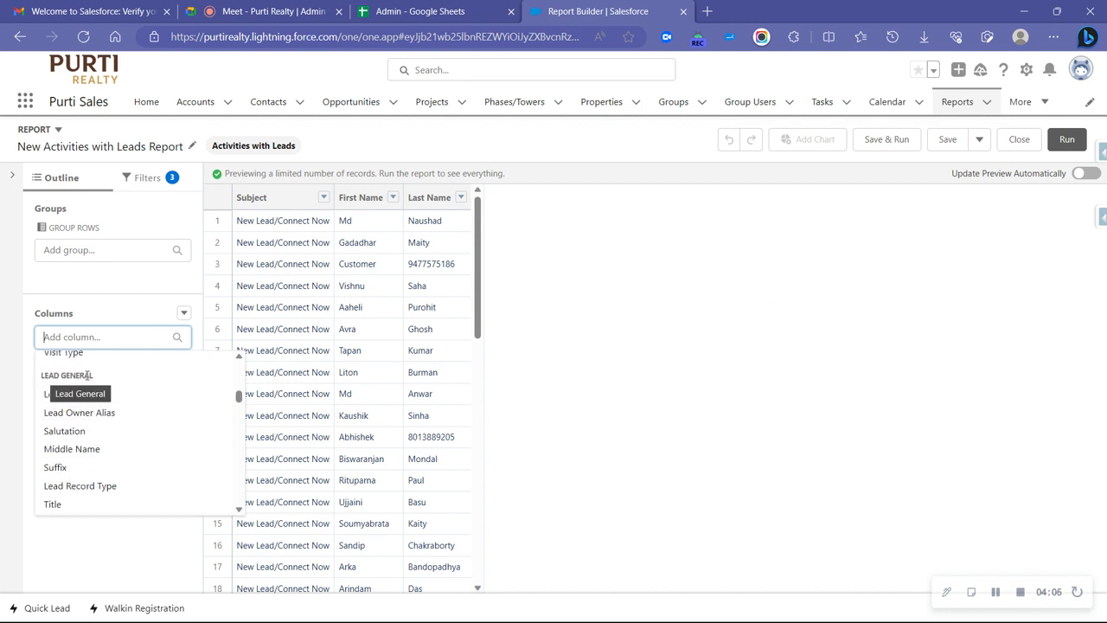
pyautogui.scroll(-4, 102, 413)
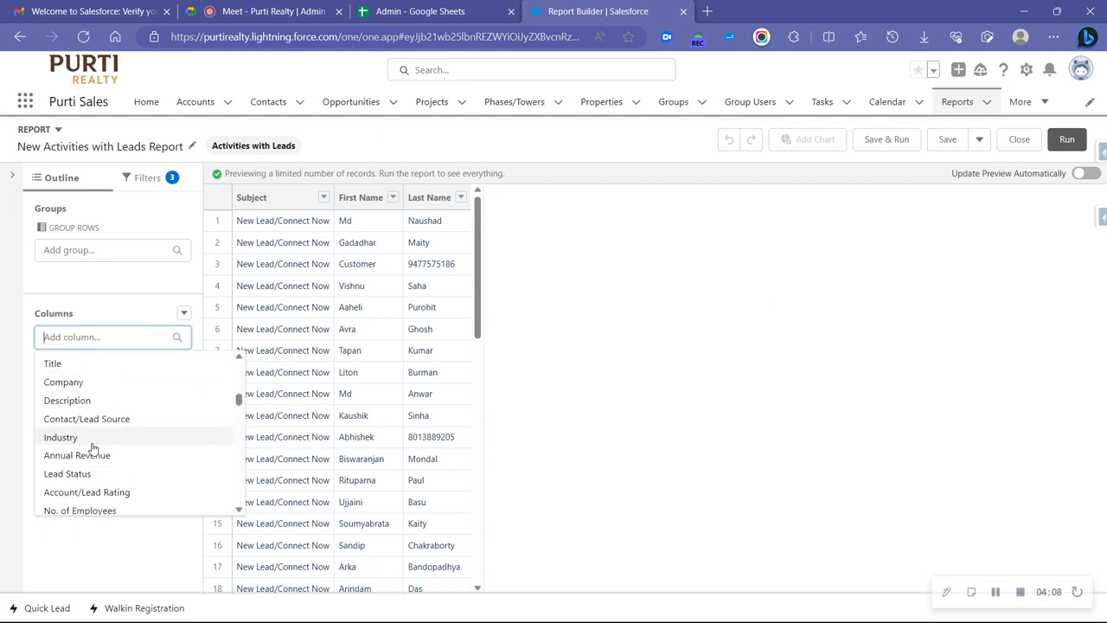
pyautogui.scroll(-5, 93, 448)
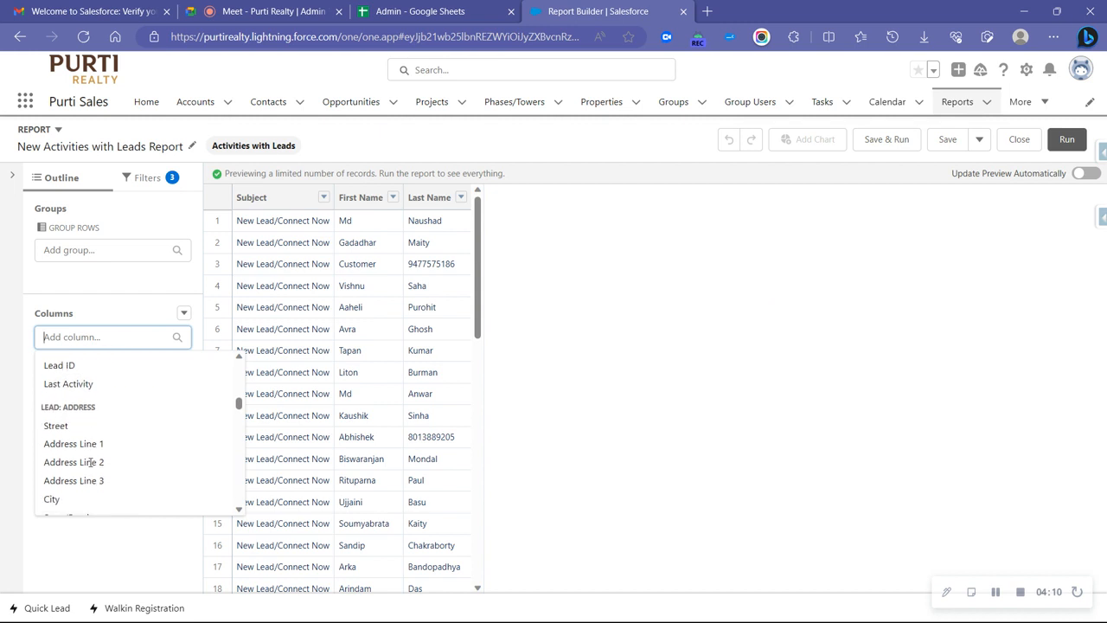
pyautogui.scroll(-5, 90, 466)
pyautogui.scroll(5, 95, 450)
pyautogui.click(122, 274)
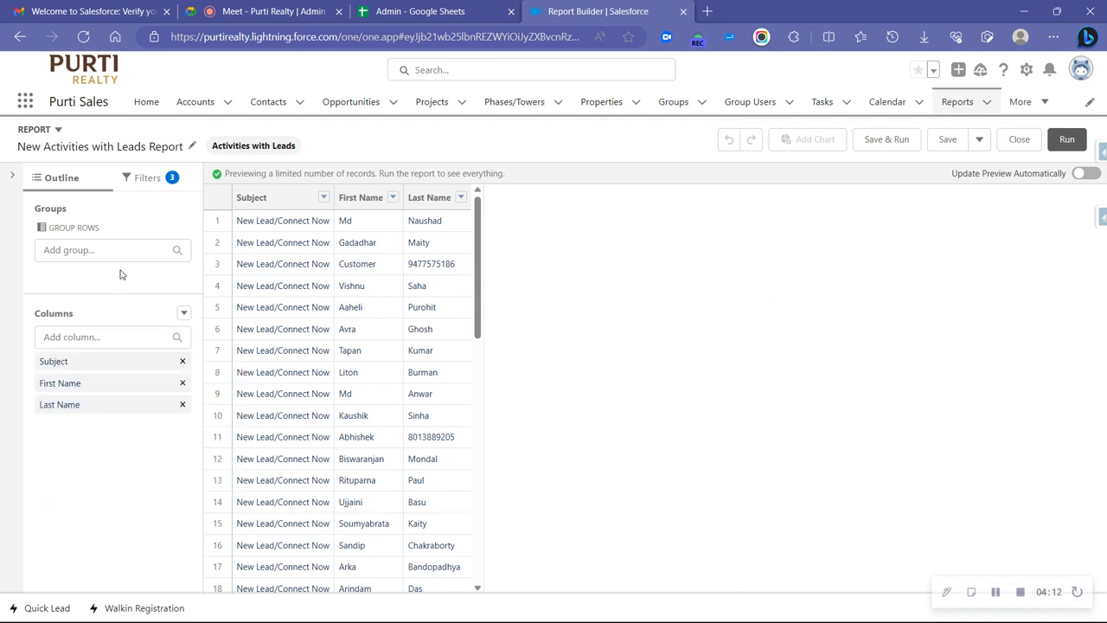
# Step: Set the Show Me filter to All activities and turn on automatic preview updates
pyautogui.click(146, 179)
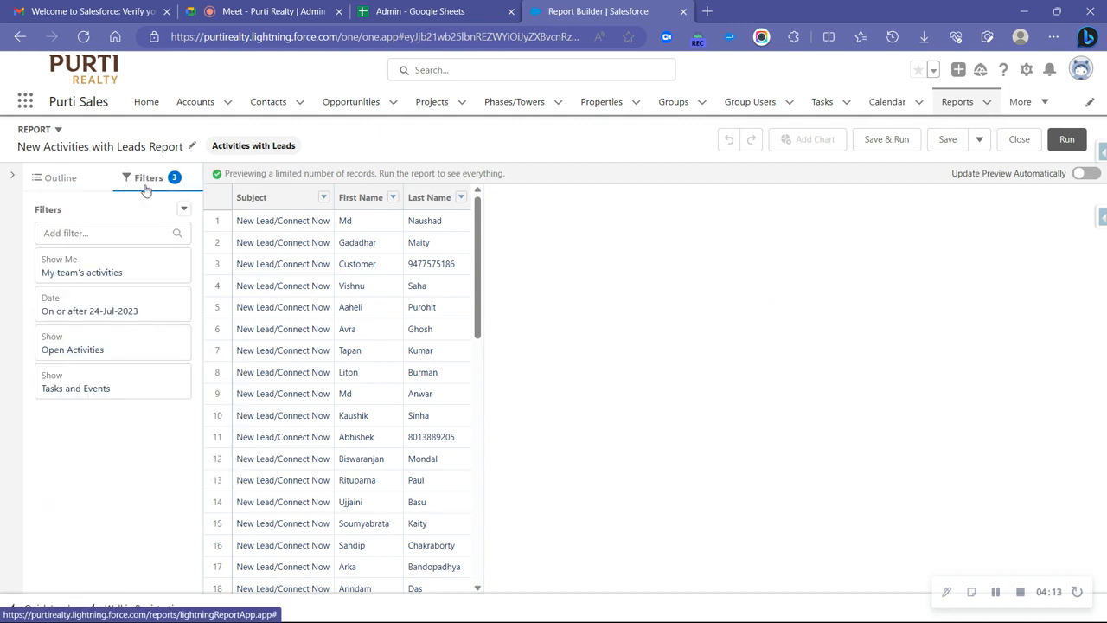
pyautogui.click(92, 184)
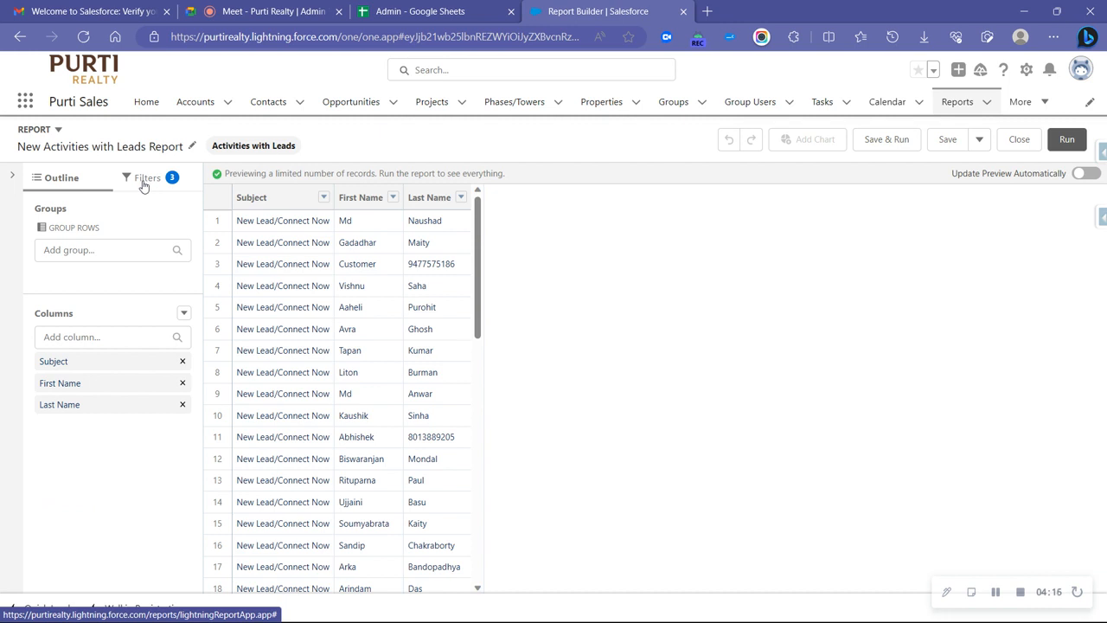
pyautogui.click(144, 182)
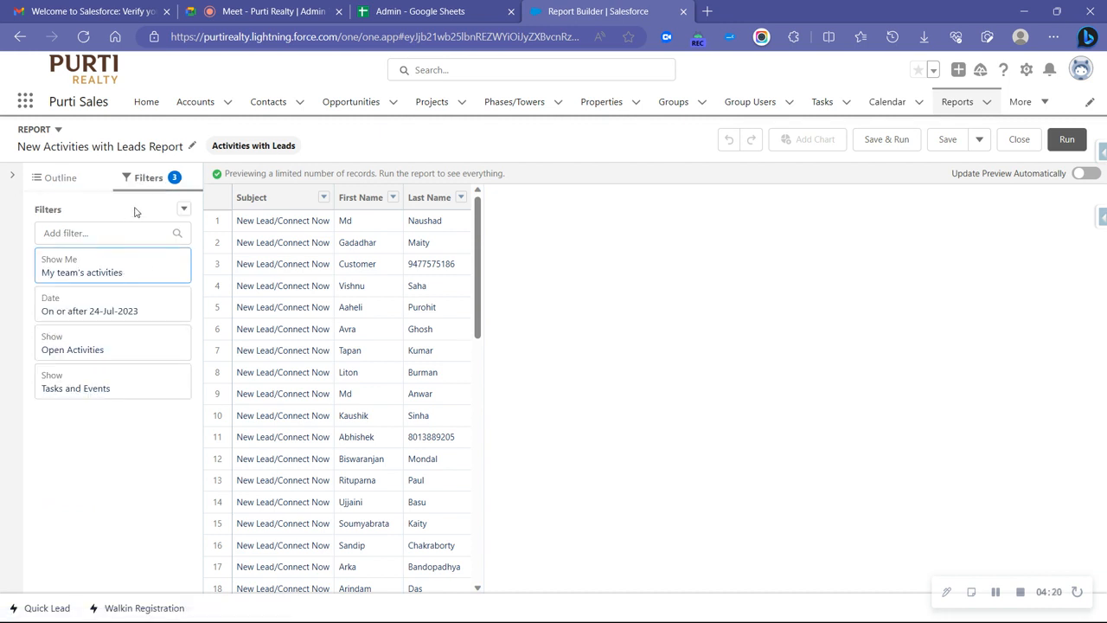
pyautogui.click(110, 269)
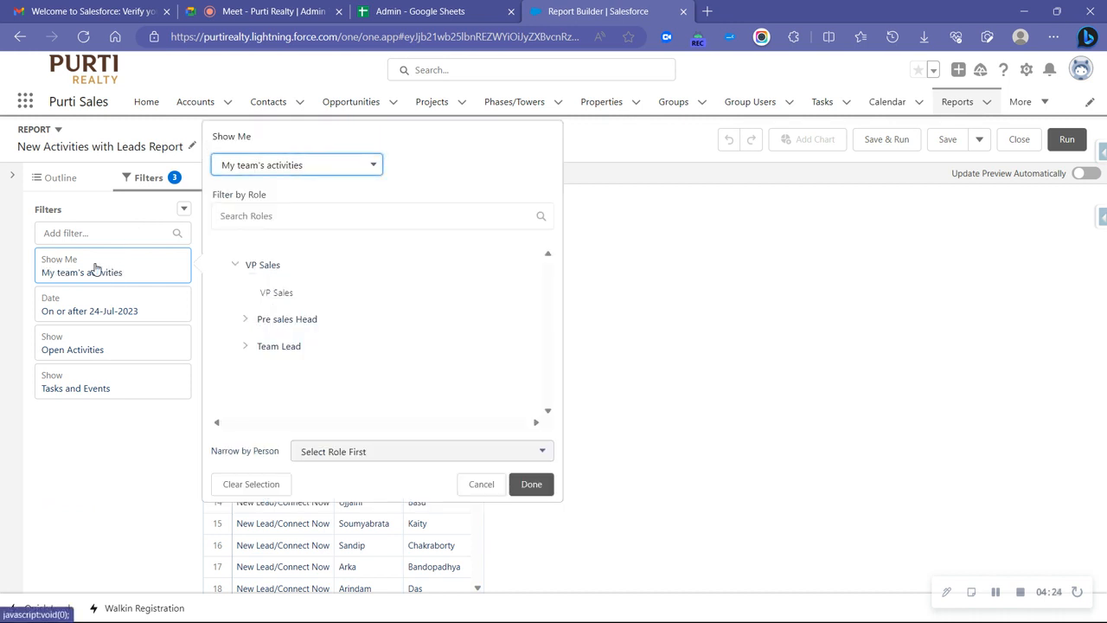
pyautogui.click(269, 165)
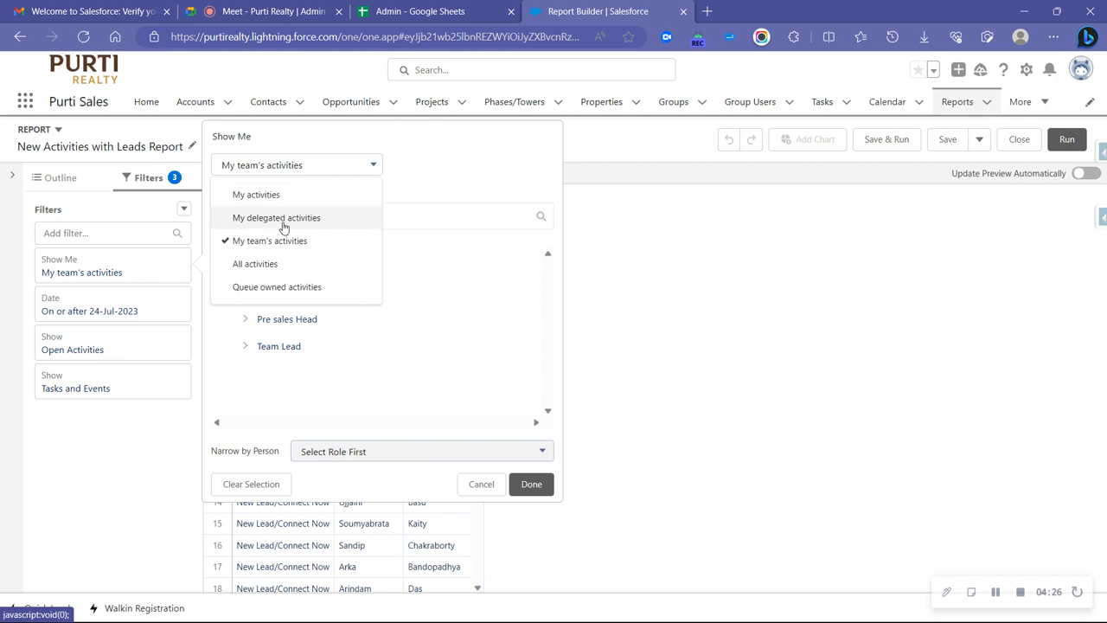
pyautogui.click(284, 264)
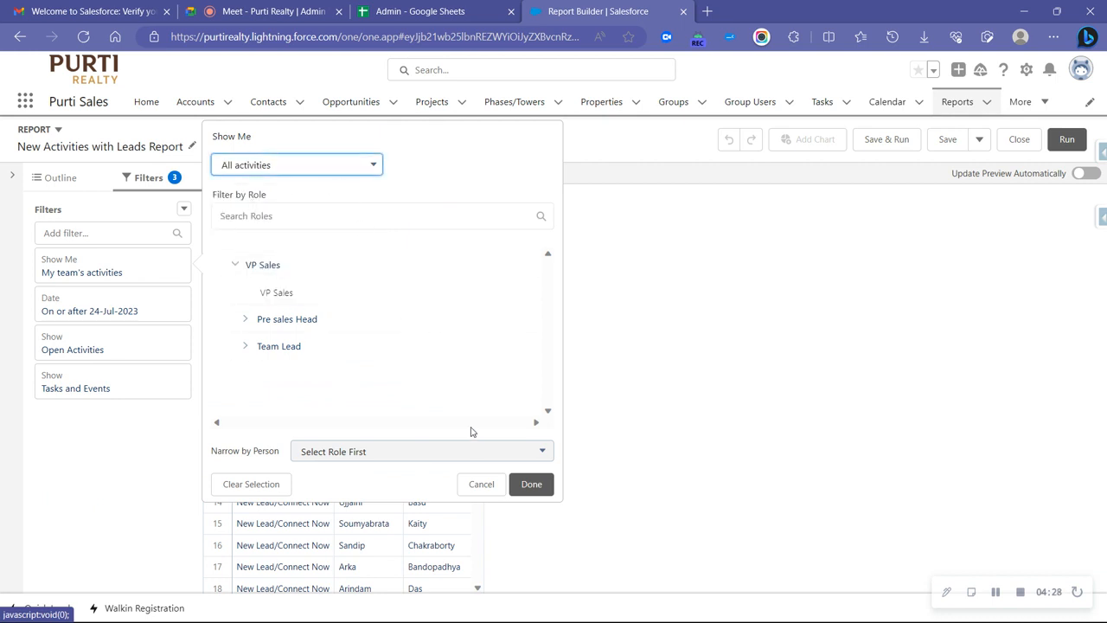
pyautogui.click(530, 484)
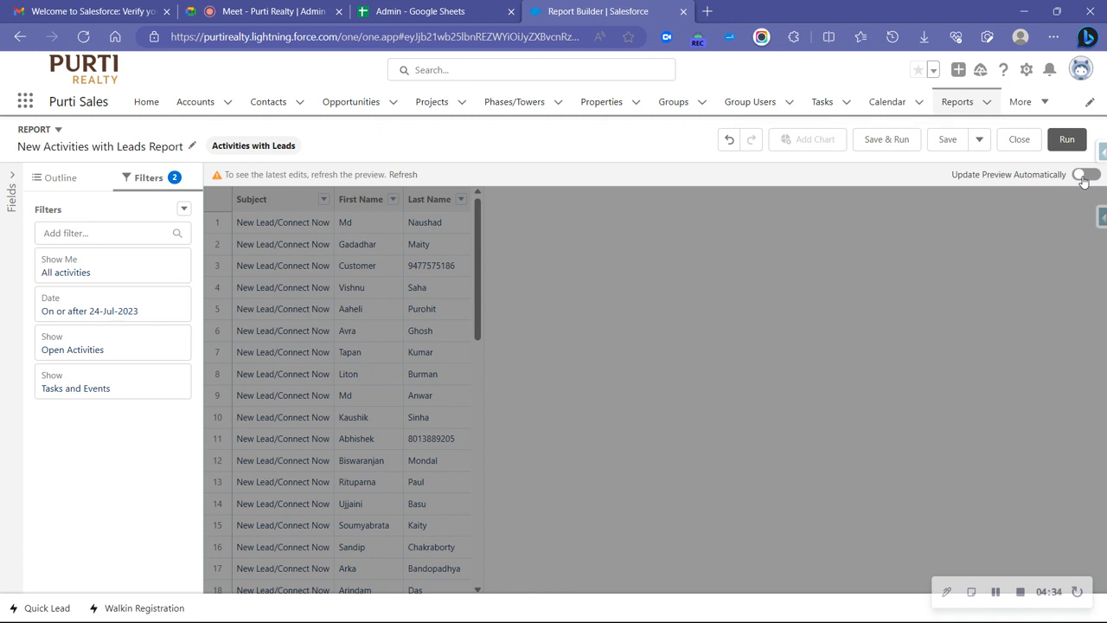
pyautogui.click(1083, 176)
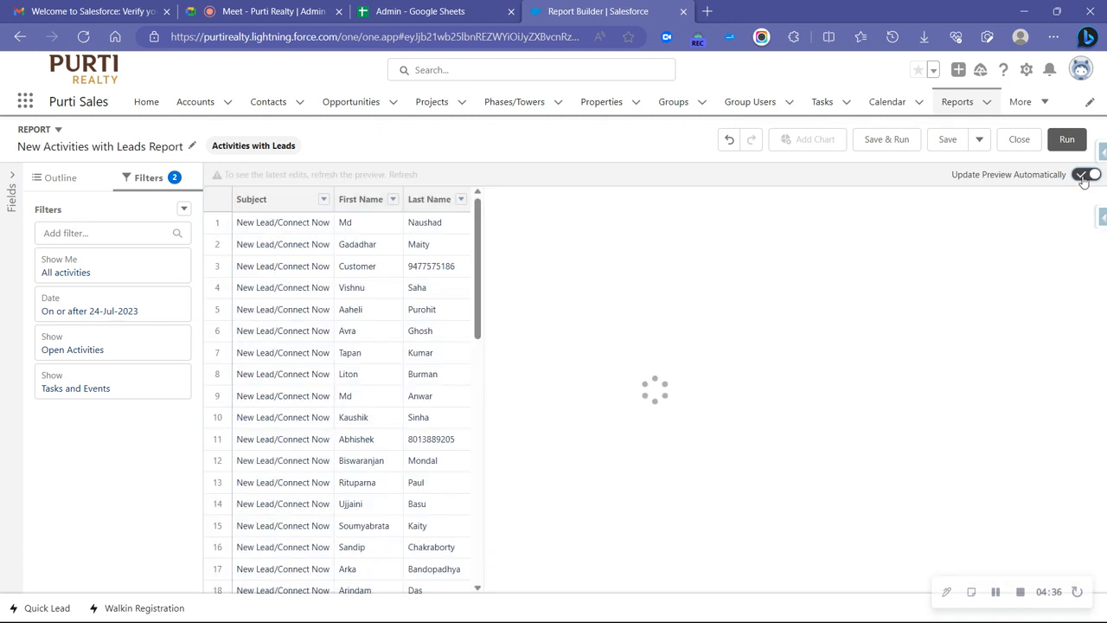
pyautogui.moveTo(954, 176); pyautogui.dragTo(1065, 183)
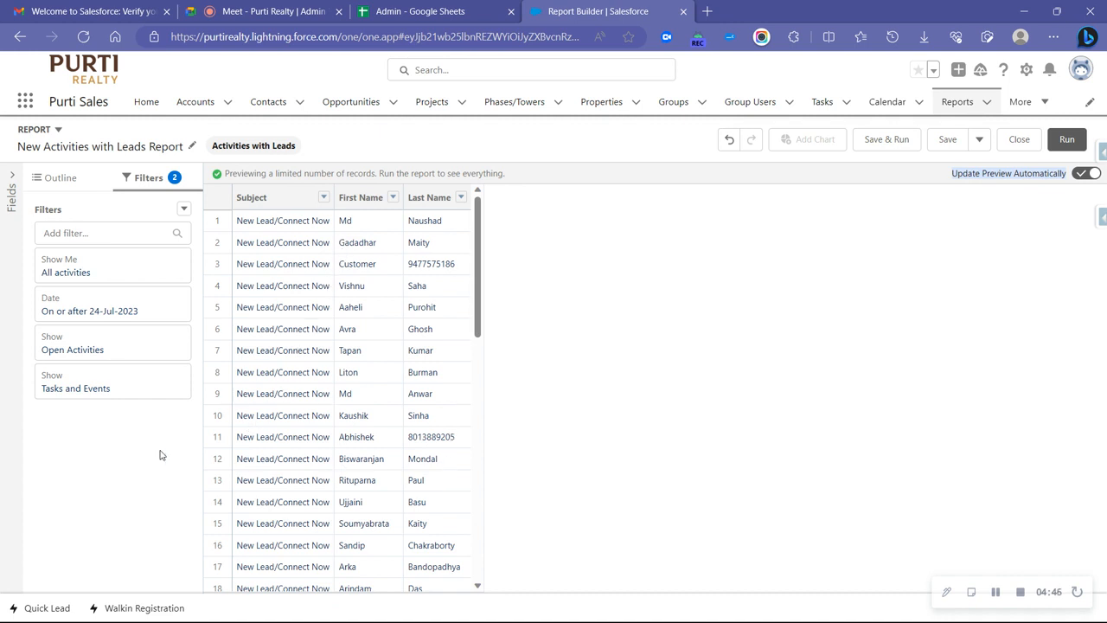
# Step: Switch the date filter to Created Date, keeping the Custom range, and set the end date to 22/07/2023
pyautogui.click(89, 306)
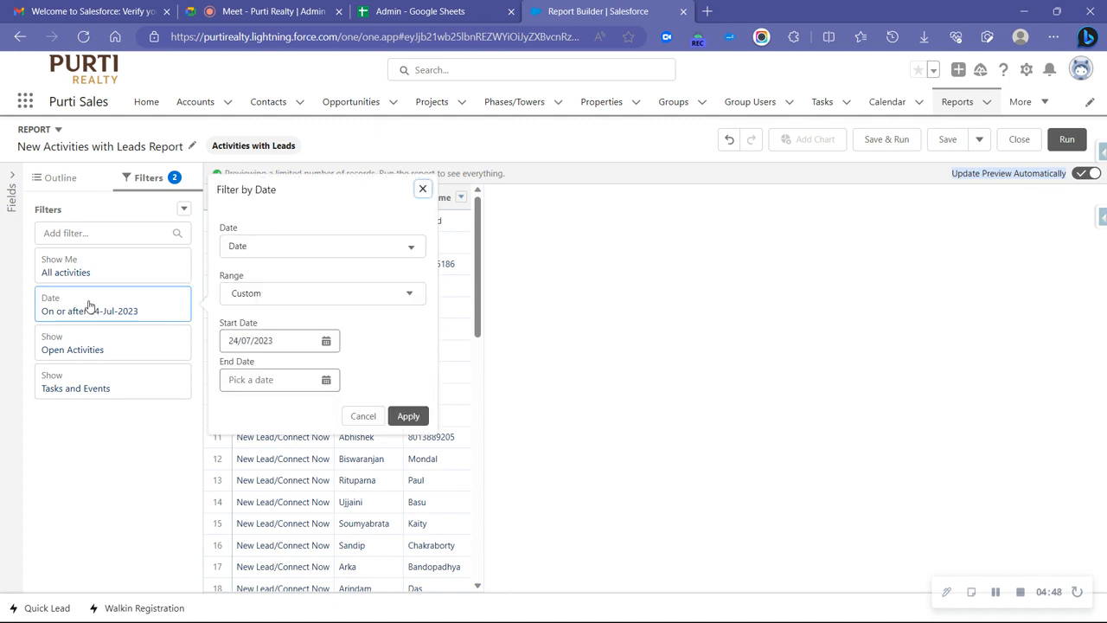
pyautogui.click(255, 249)
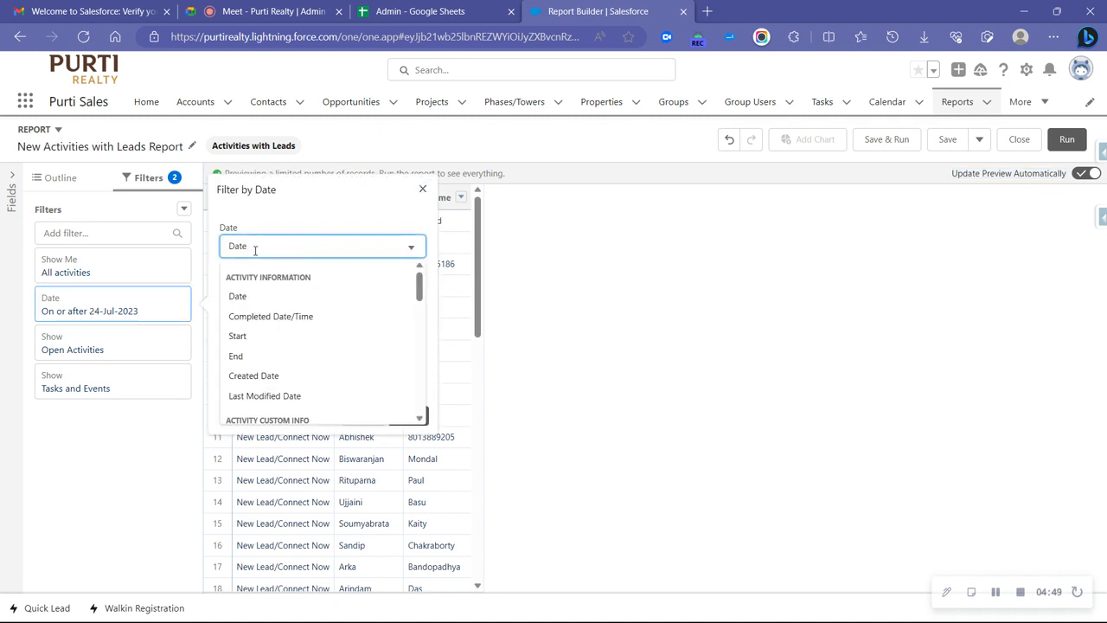
pyautogui.click(267, 375)
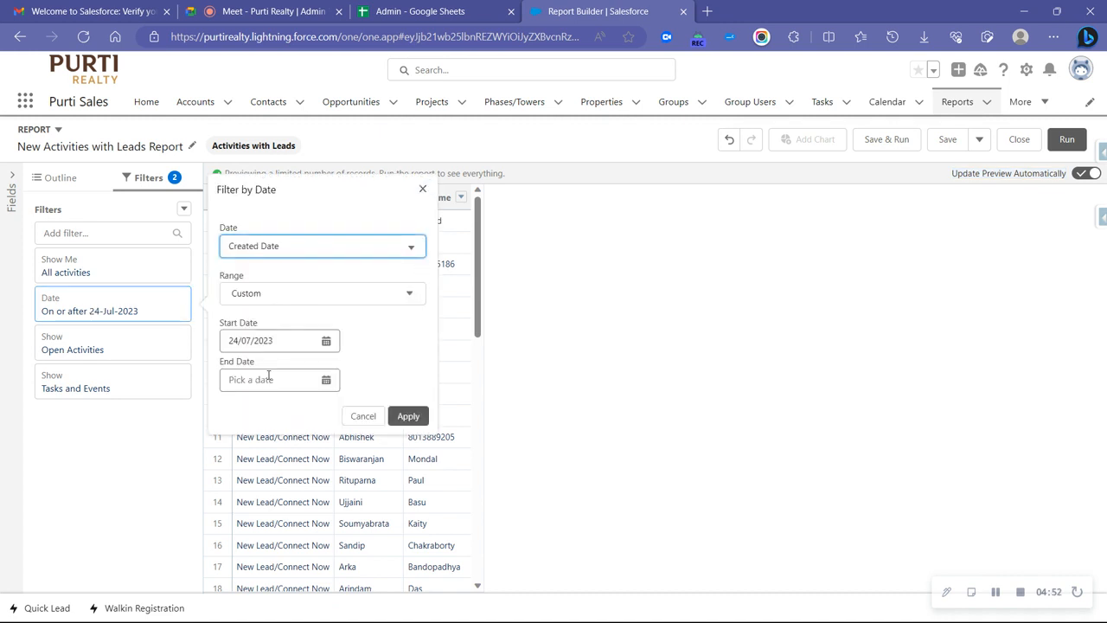
pyautogui.click(290, 302)
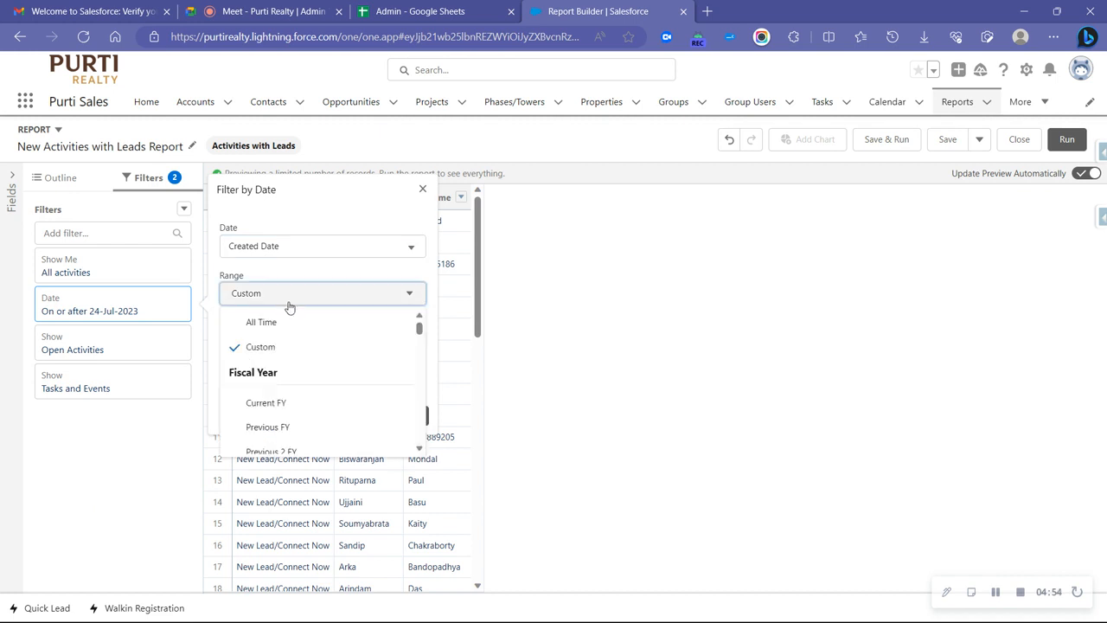
pyautogui.click(283, 303)
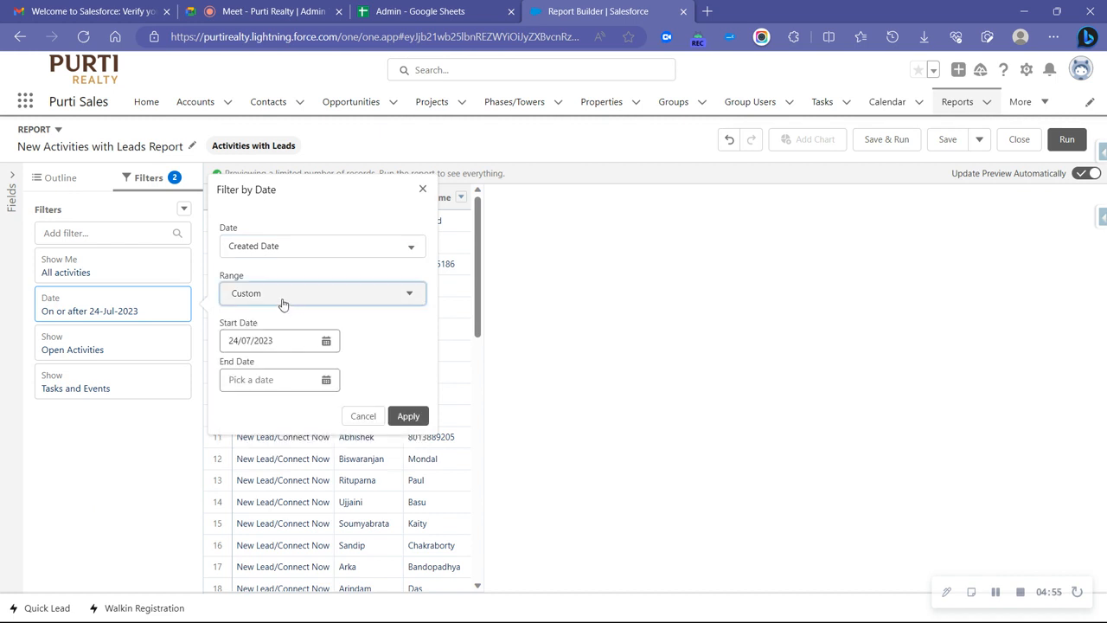
pyautogui.click(326, 342)
pyautogui.click(326, 380)
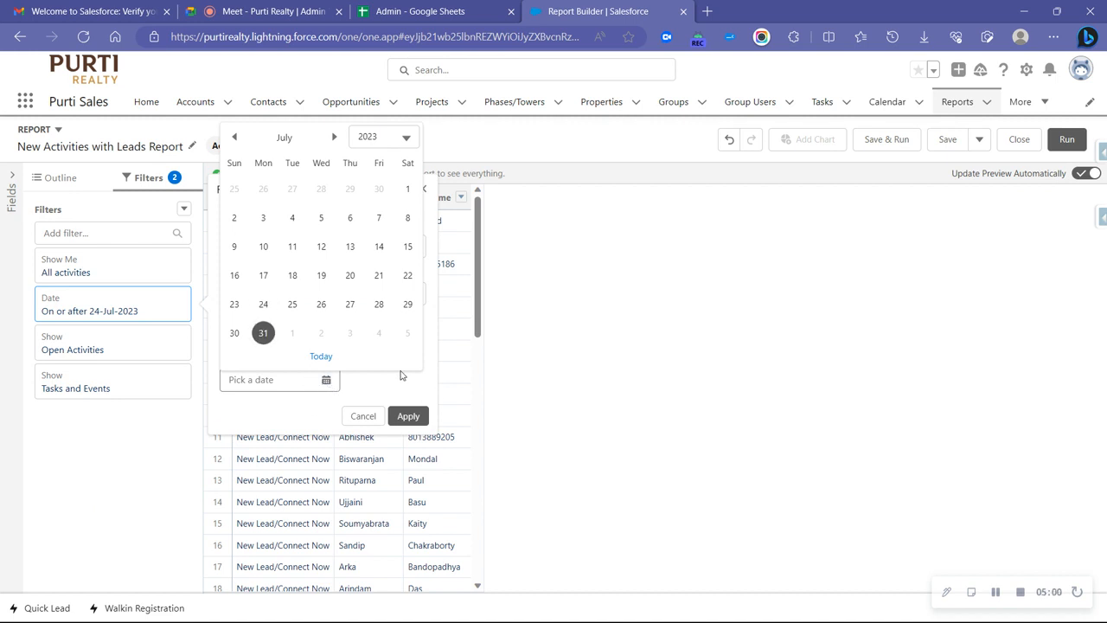
pyautogui.click(408, 277)
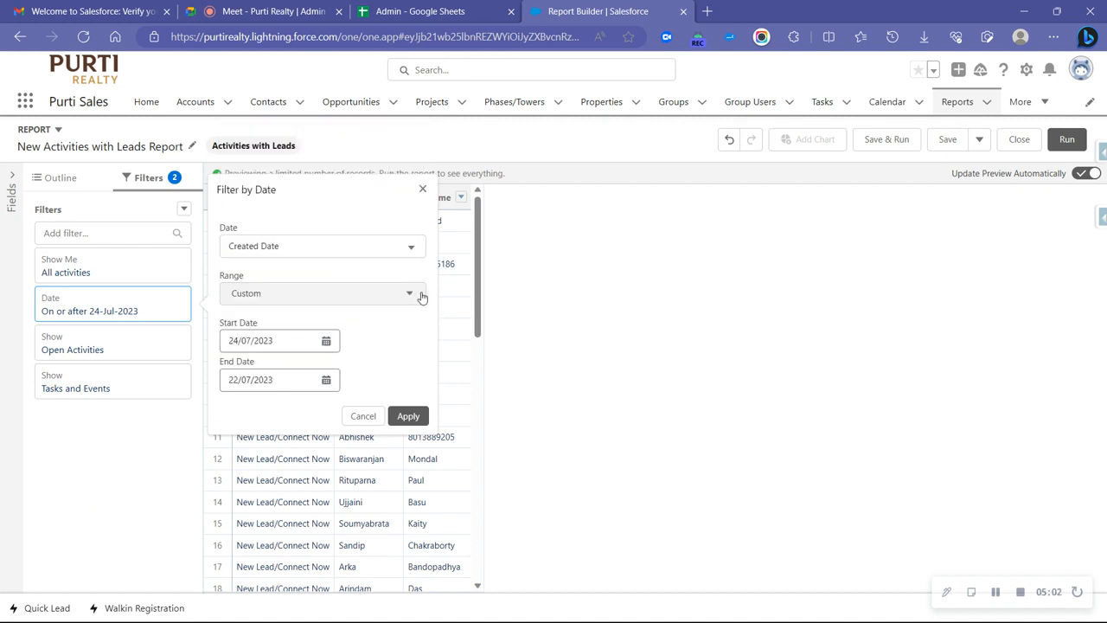
# Step: Set the range of the Created Date filter to This Month from the Calendar Month options
pyautogui.click(349, 298)
pyautogui.scroll(-1, 288, 358)
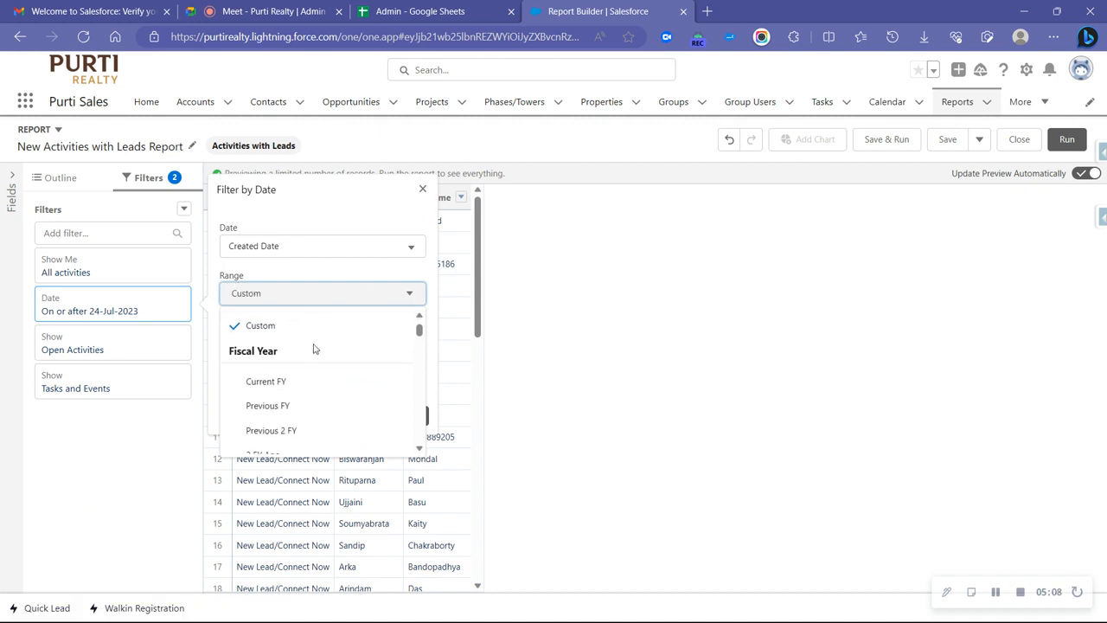
pyautogui.scroll(-5, 314, 349)
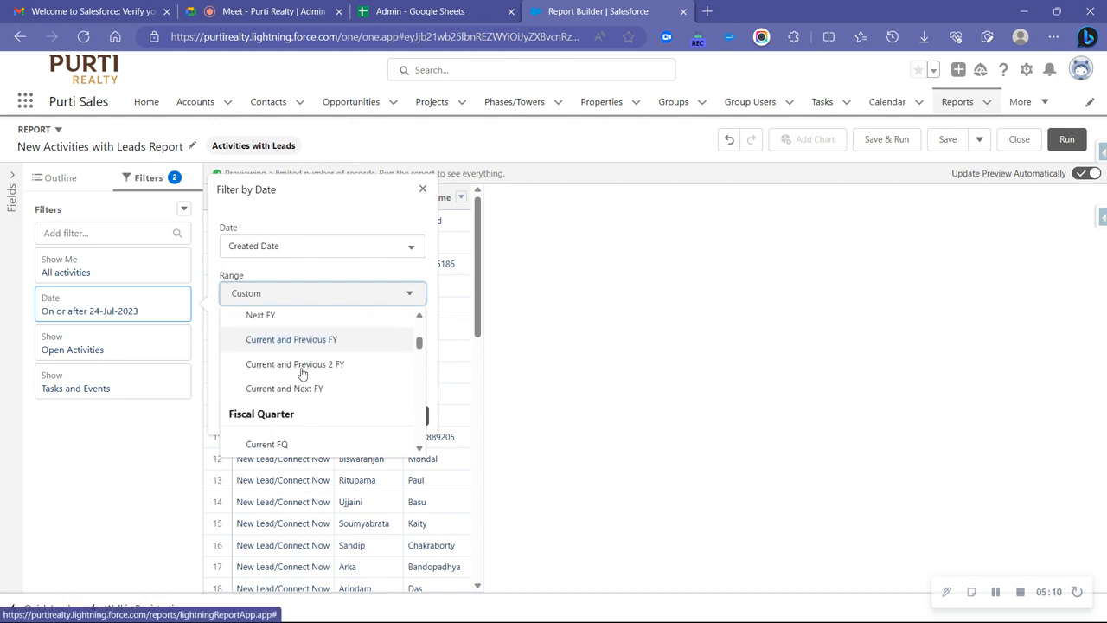
pyautogui.scroll(-2, 300, 372)
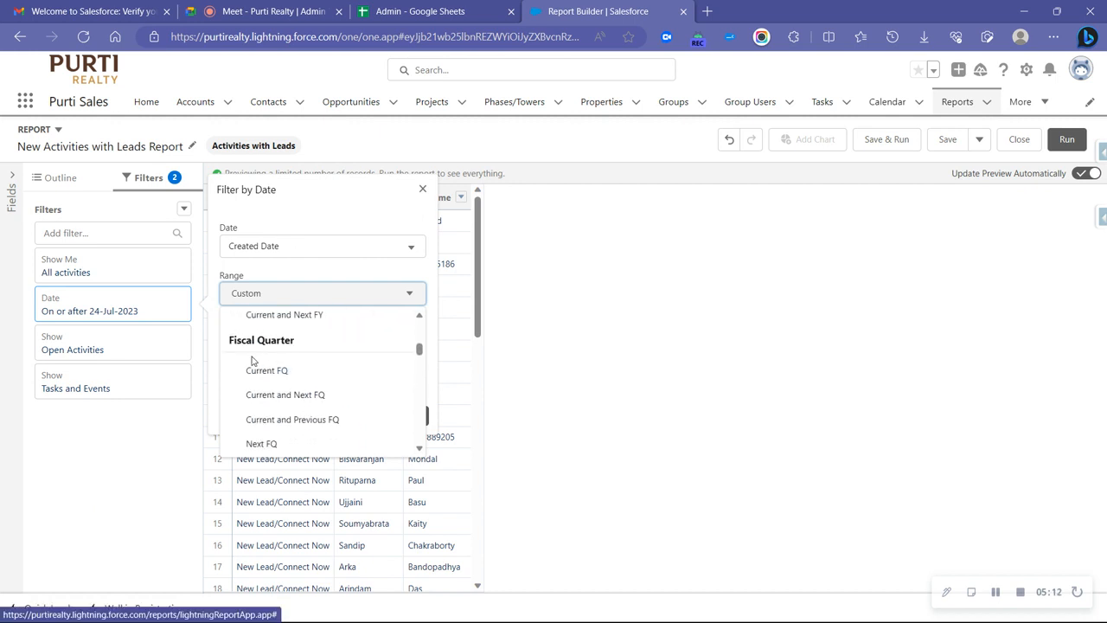
pyautogui.scroll(-2, 256, 363)
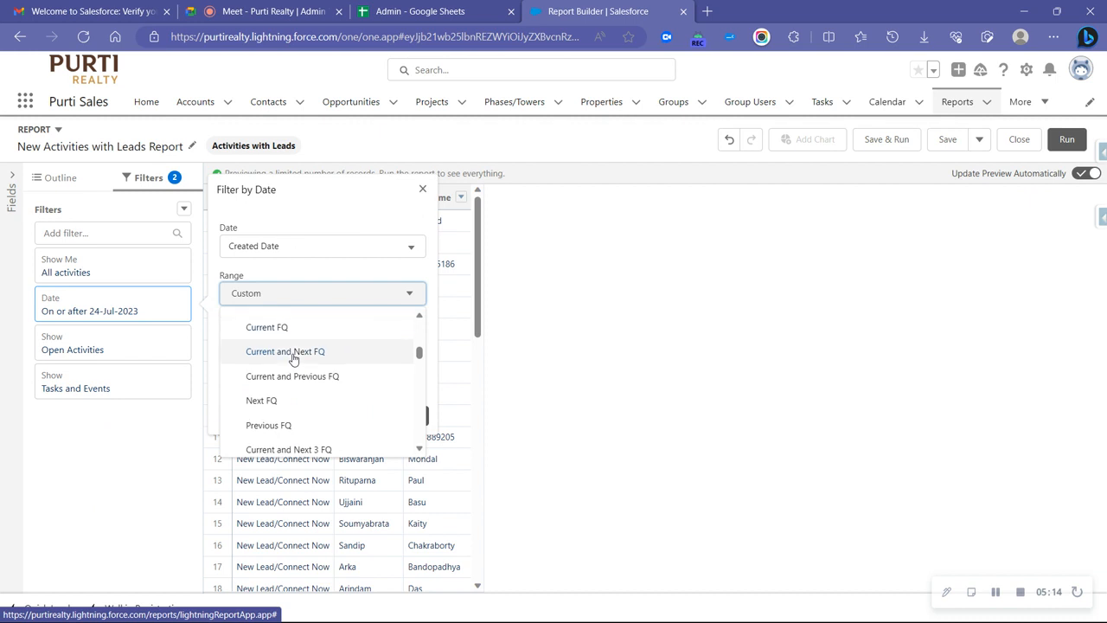
pyautogui.scroll(-4, 293, 364)
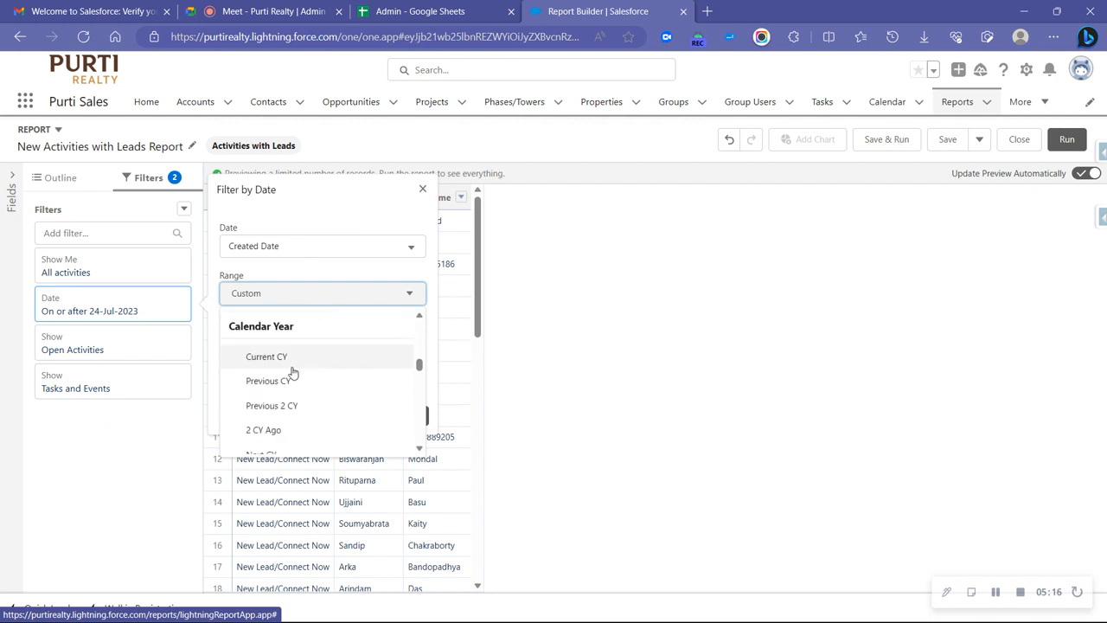
pyautogui.scroll(-1, 286, 358)
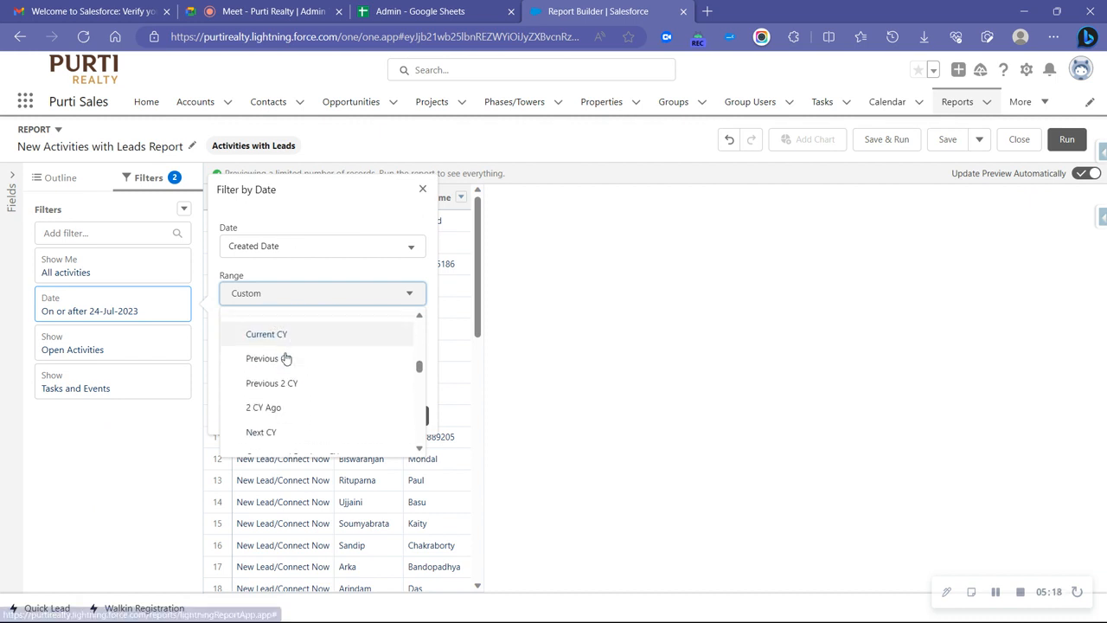
pyautogui.scroll(-2, 286, 360)
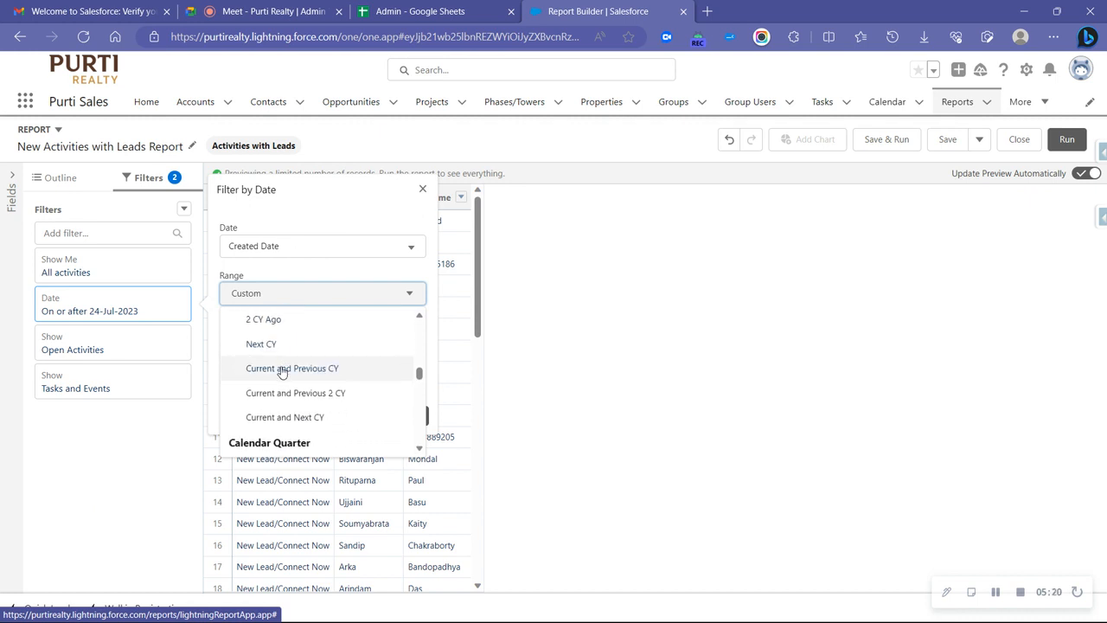
pyautogui.scroll(-5, 282, 372)
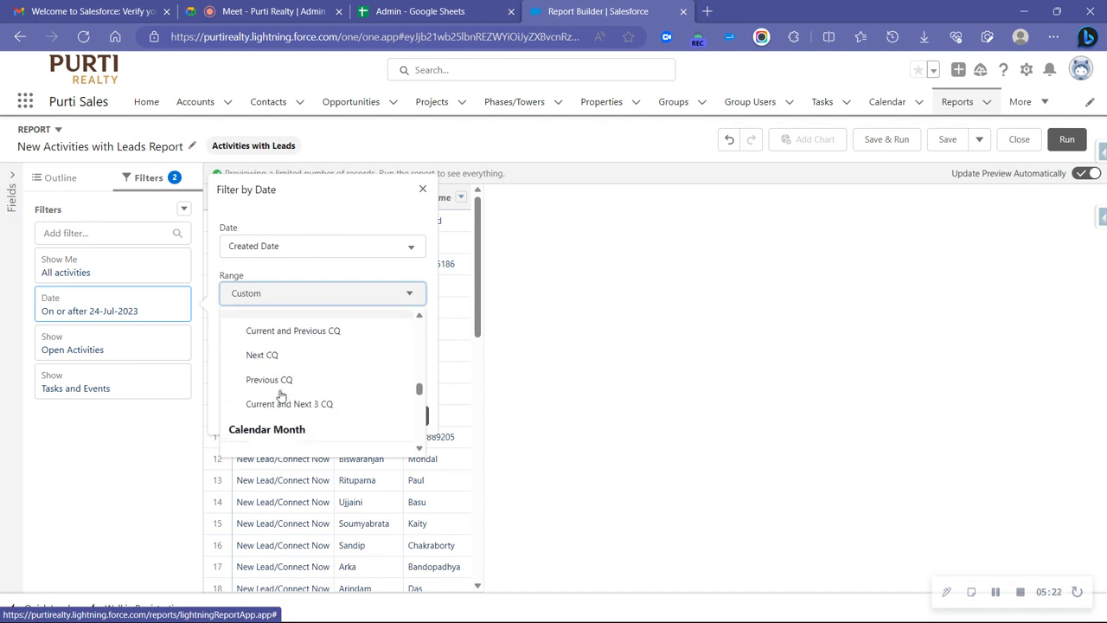
pyautogui.scroll(3, 280, 394)
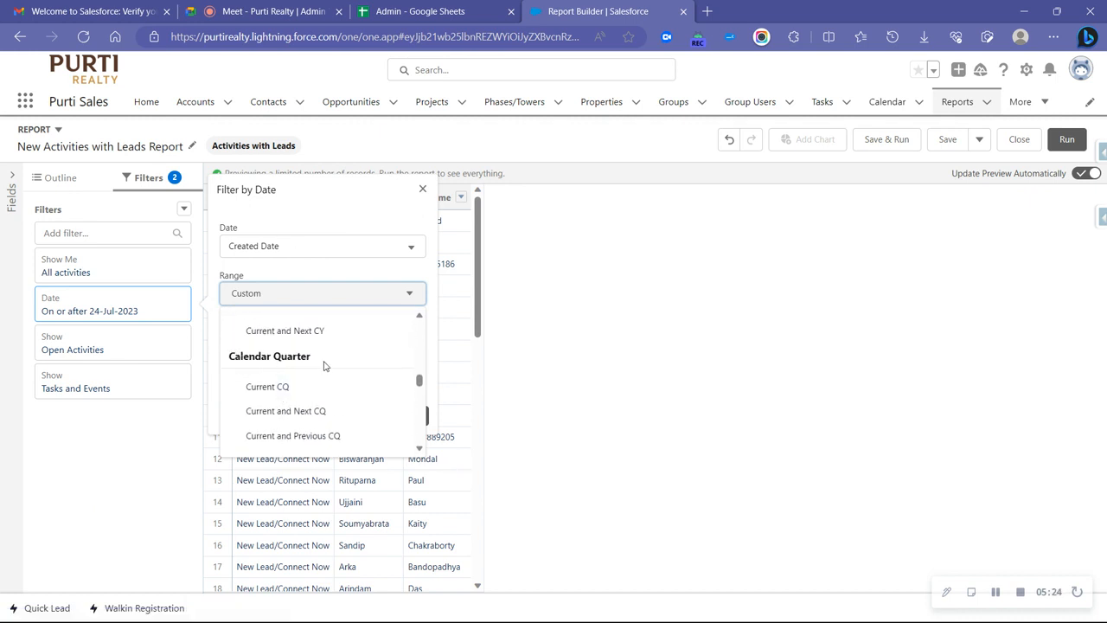
pyautogui.scroll(-6, 322, 371)
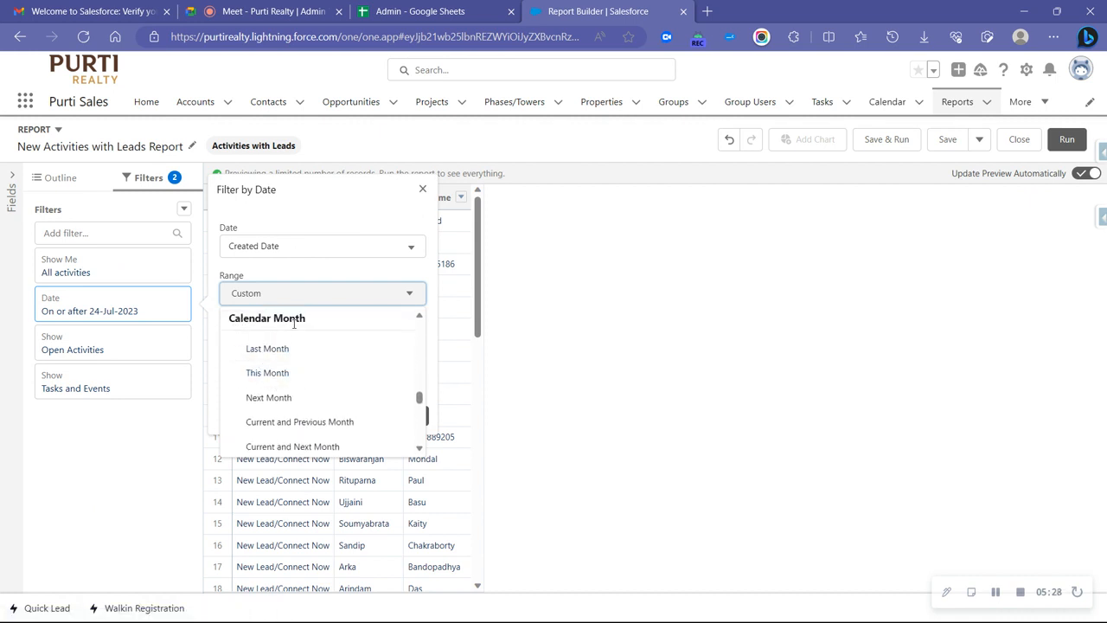
pyautogui.scroll(-1, 283, 376)
pyautogui.click(280, 352)
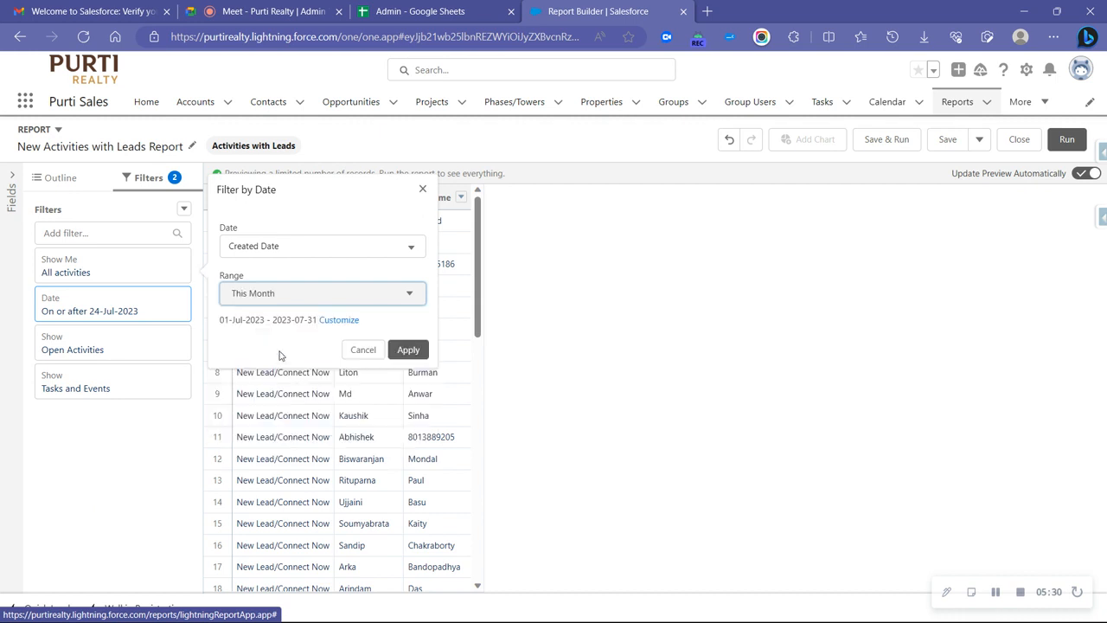
# Step: Examine the other relative ranges offered for the Created Date filter, from Fiscal Year through Calendar Month, keeping This Month
pyautogui.click(320, 295)
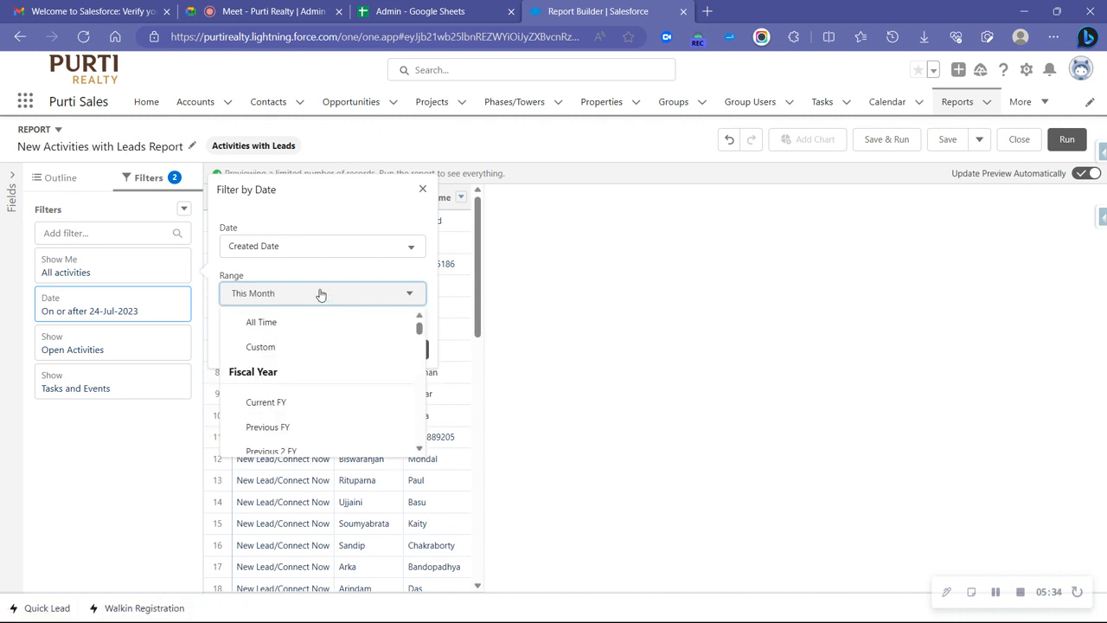
pyautogui.scroll(-3, 349, 371)
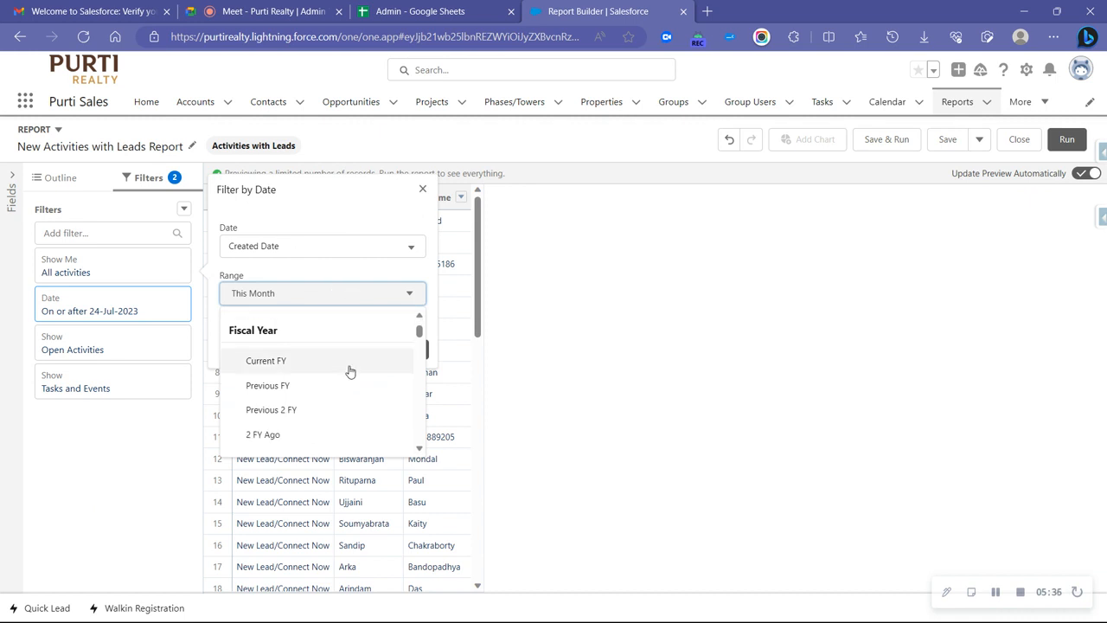
pyautogui.scroll(-5, 350, 373)
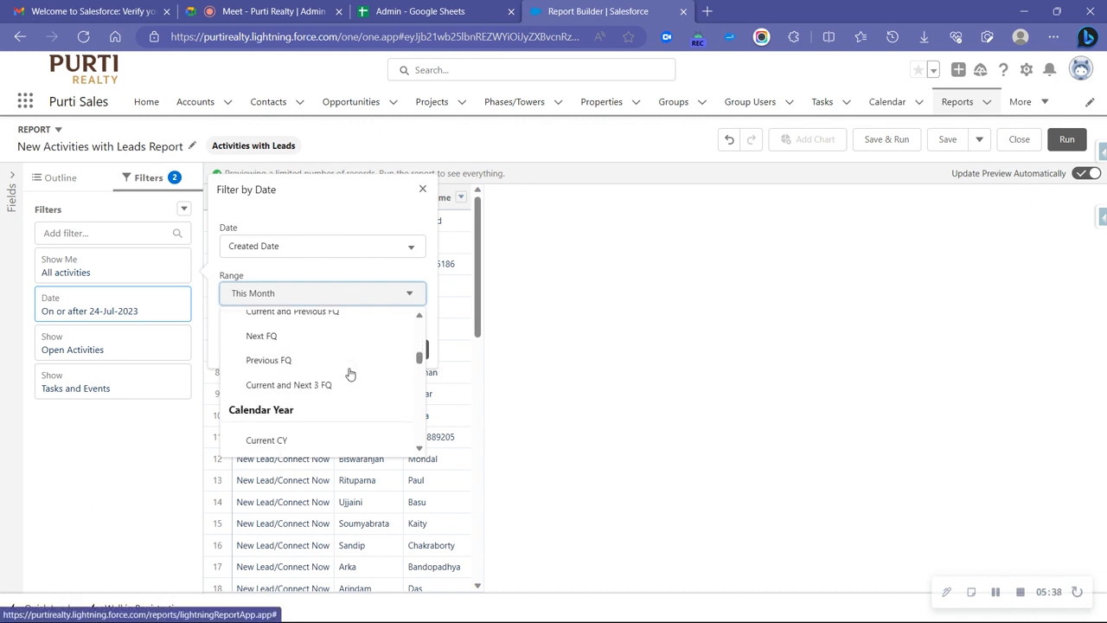
pyautogui.scroll(-6, 350, 373)
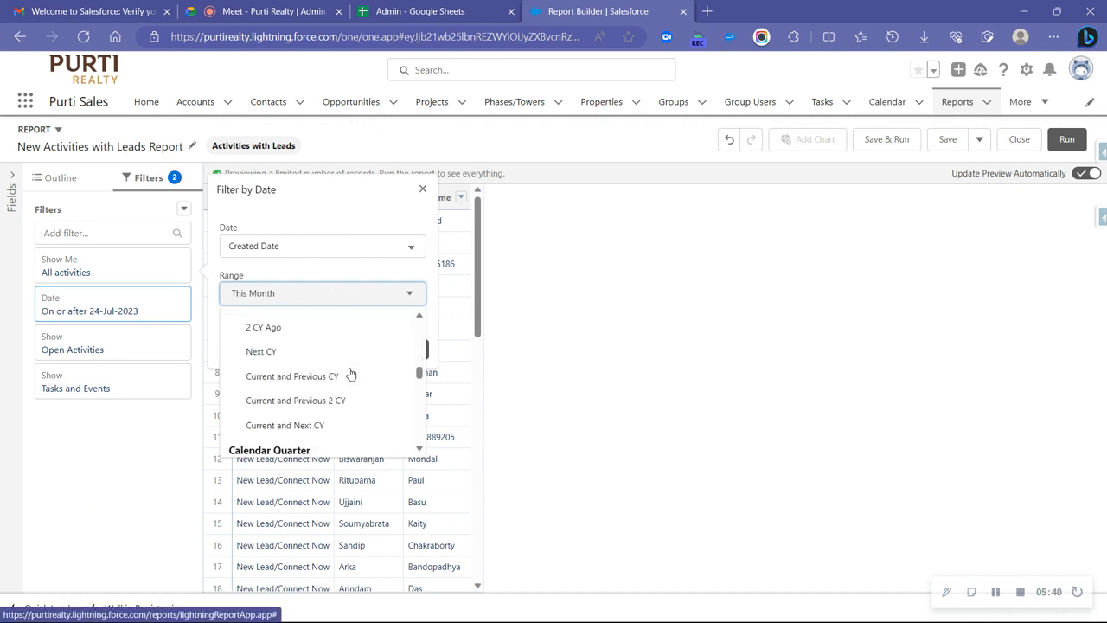
pyautogui.click(303, 8)
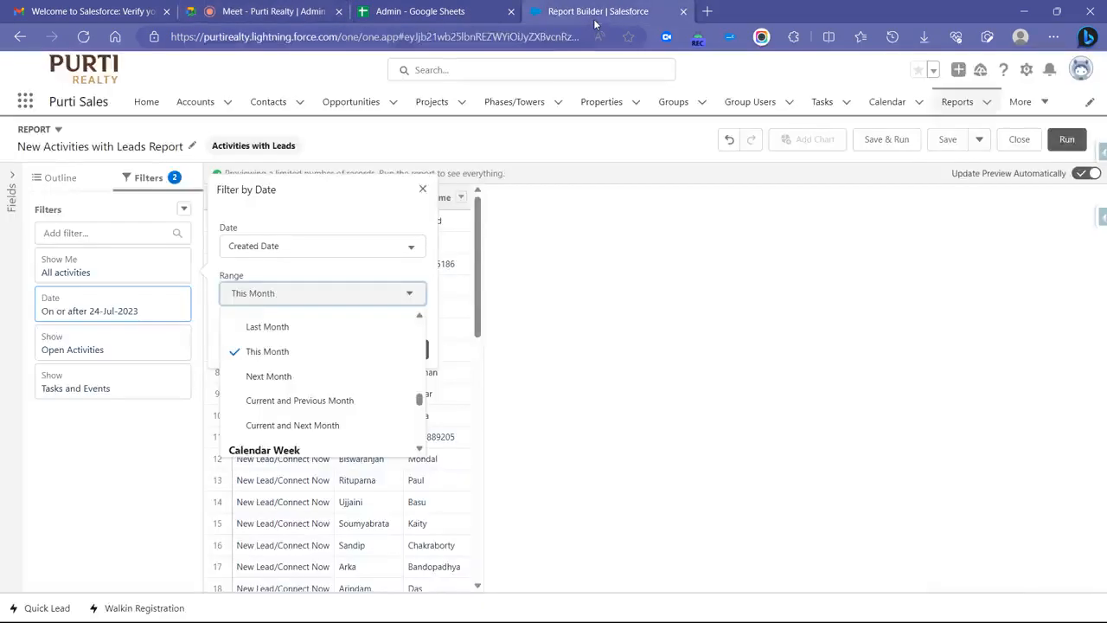
pyautogui.moveTo(294, 278); pyautogui.dragTo(295, 276)
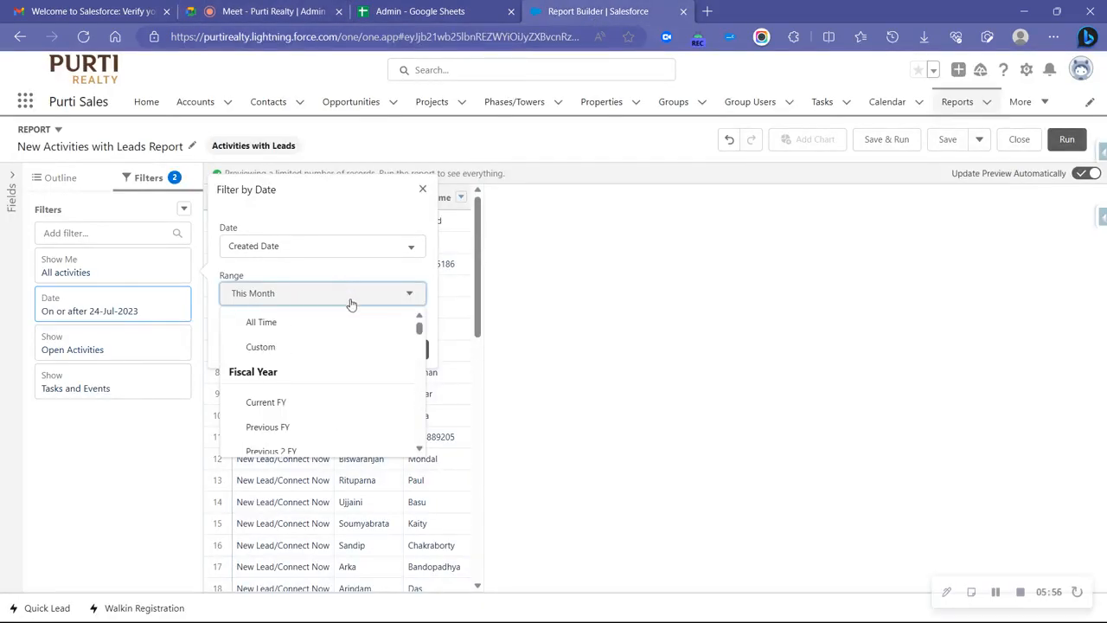
pyautogui.click(272, 295)
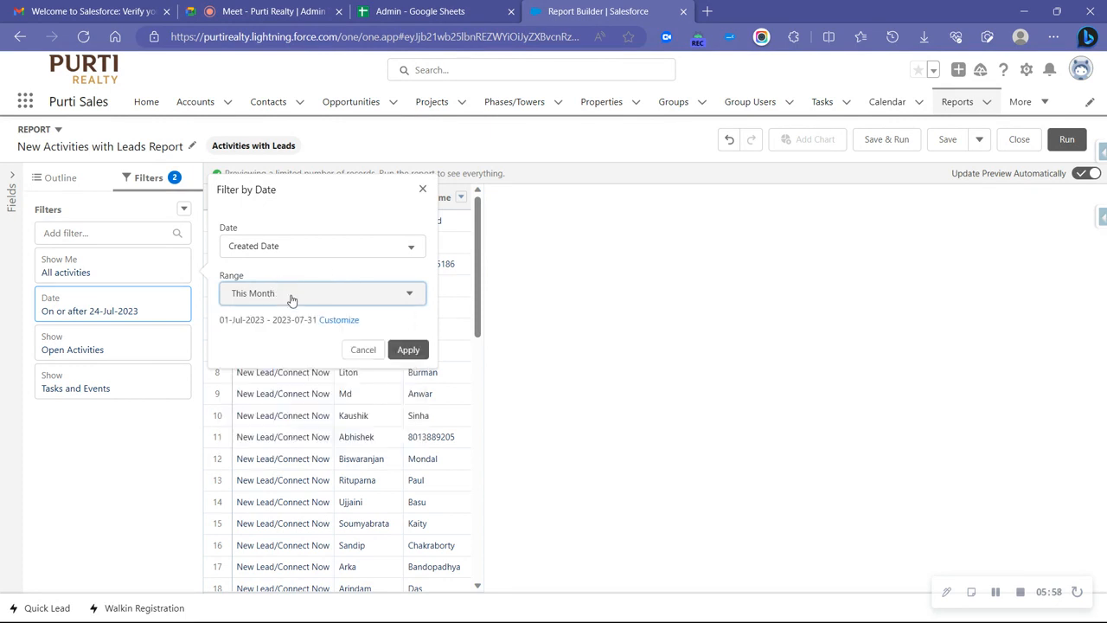
# Step: Apply the Created Date filter with the This Month range and return to the report's column outline
pyautogui.click(408, 349)
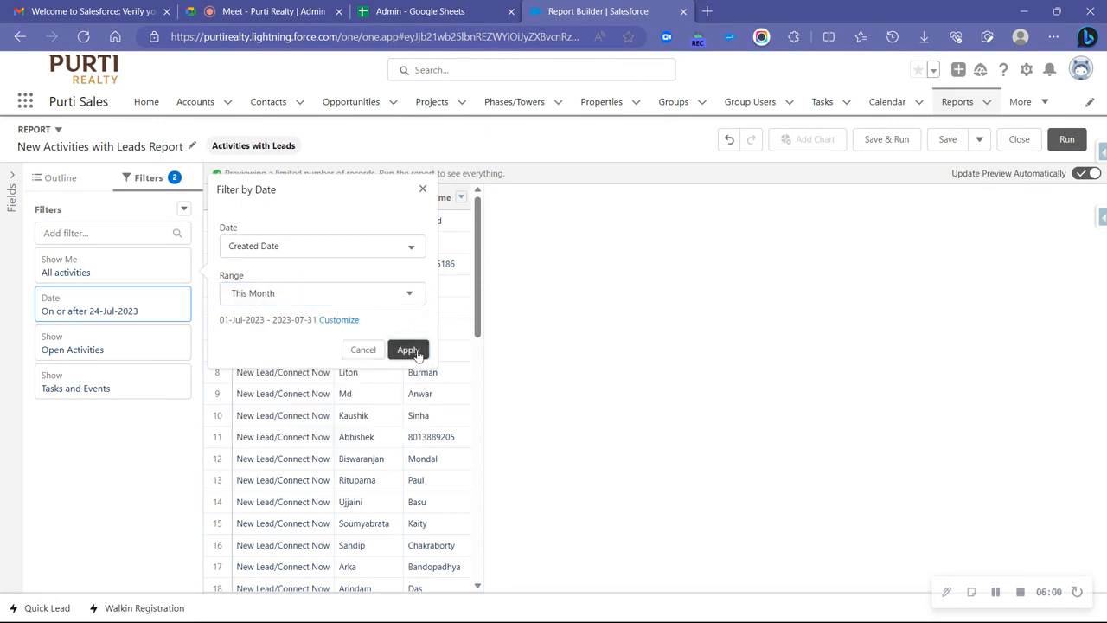
pyautogui.click(73, 365)
pyautogui.click(111, 452)
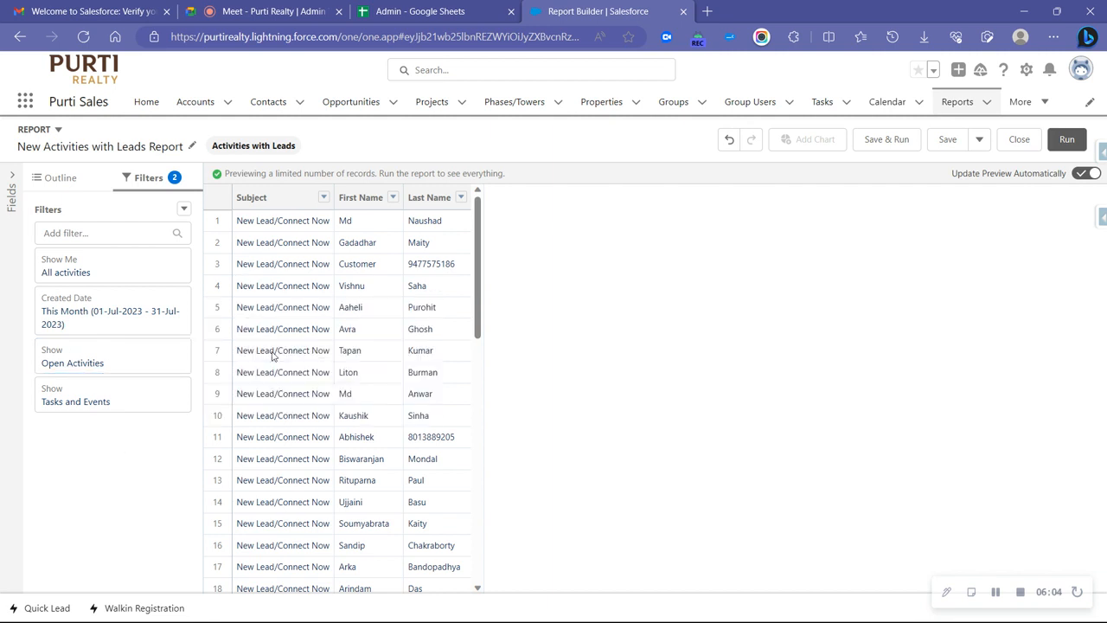
pyautogui.click(48, 179)
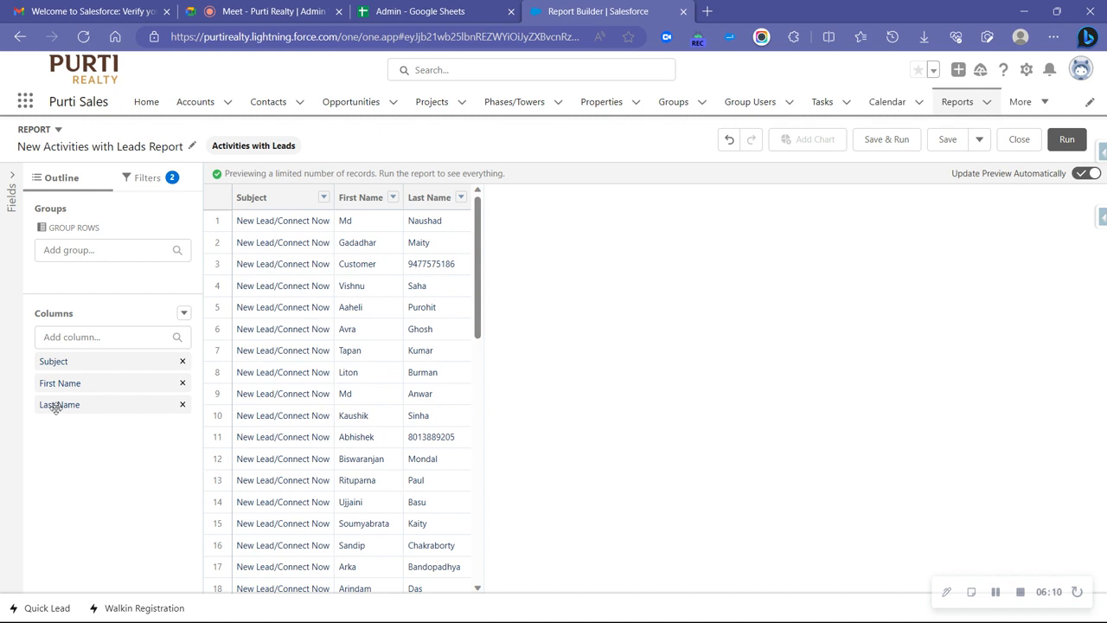
# Step: Search the available columns for "Lead", try the Lead ID column in the report and remove it
pyautogui.click(79, 336)
pyautogui.write('Lead')
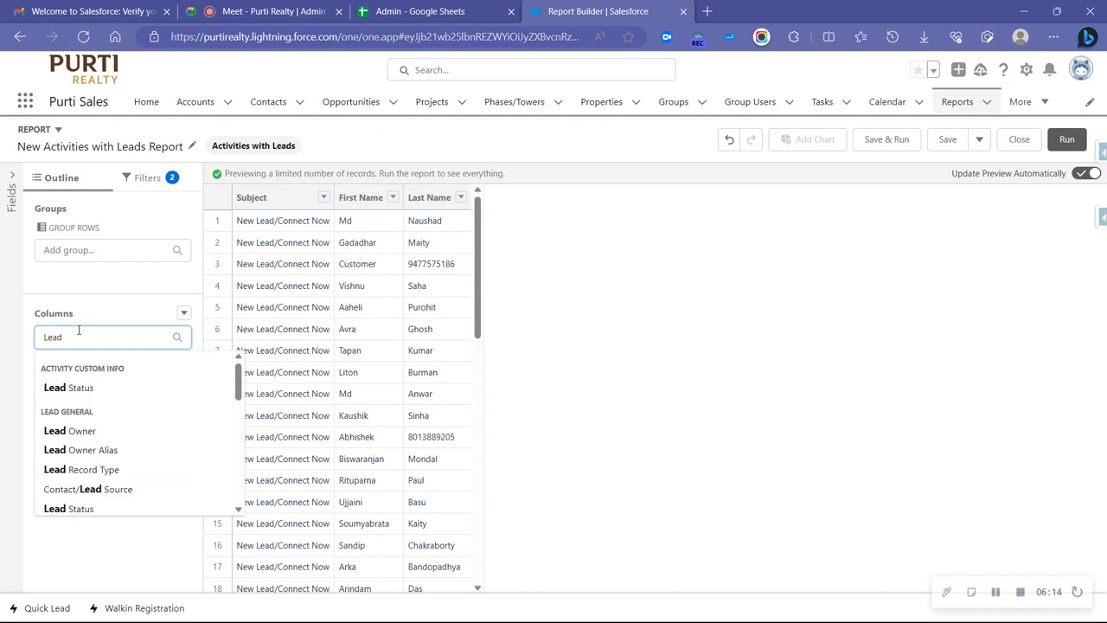
pyautogui.scroll(-4, 78, 449)
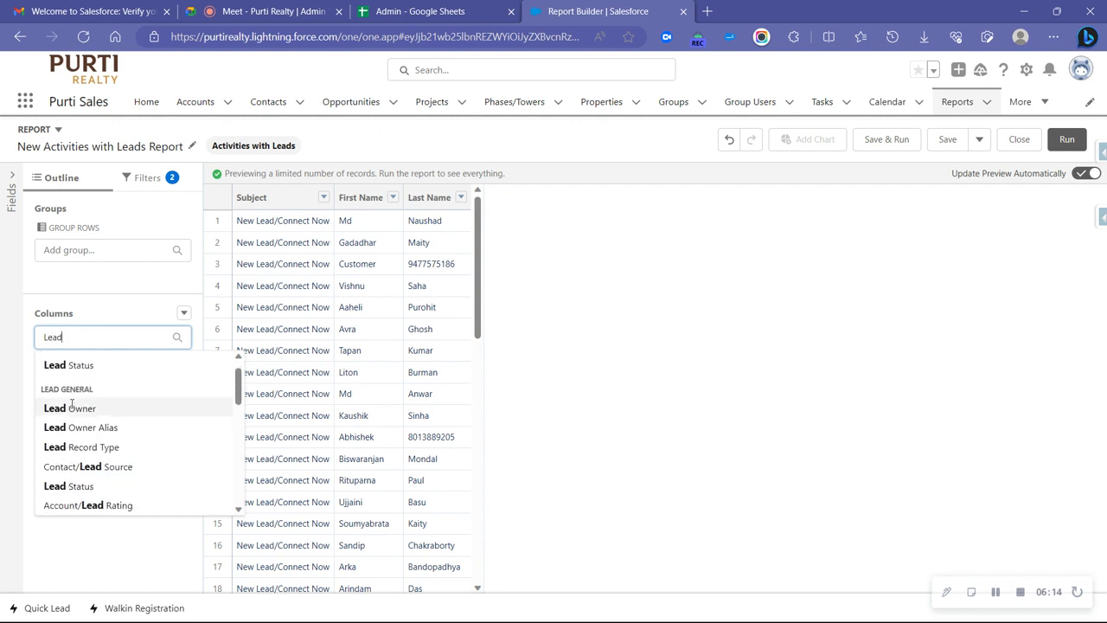
pyautogui.click(77, 434)
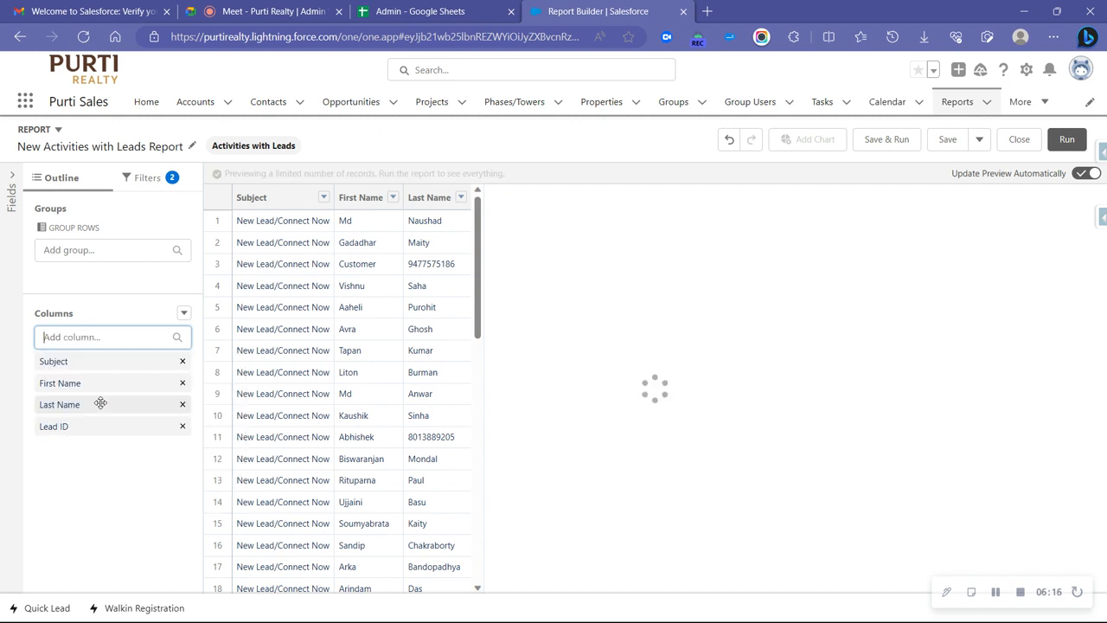
pyautogui.click(182, 429)
# Step: Search the available columns for "Name", look through the matching fields and clear the search
pyautogui.click(123, 341)
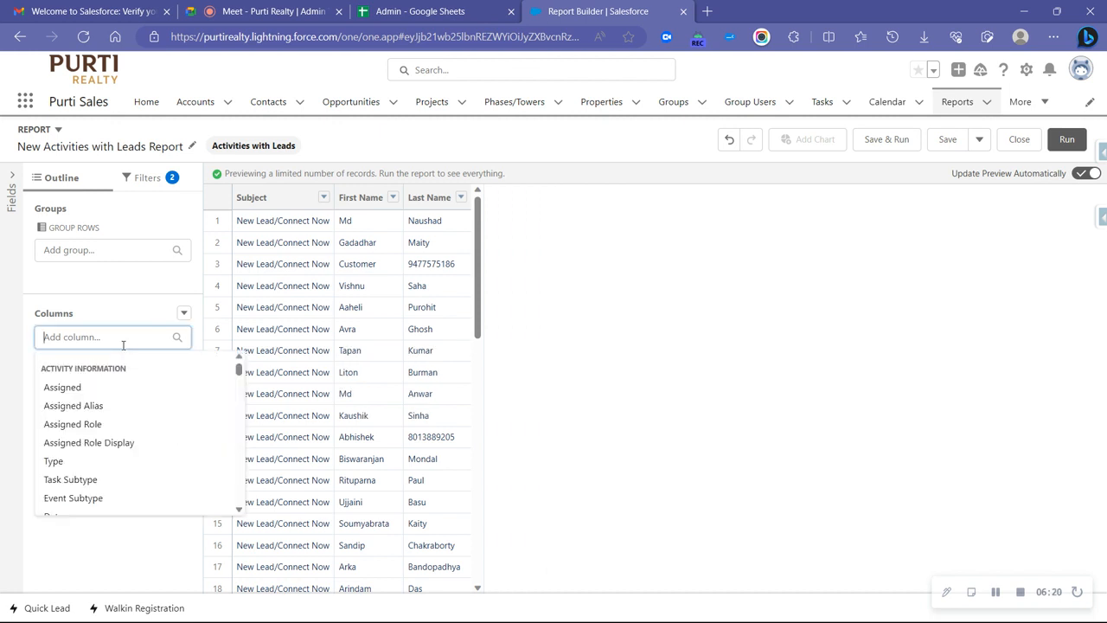
pyautogui.write('Name')
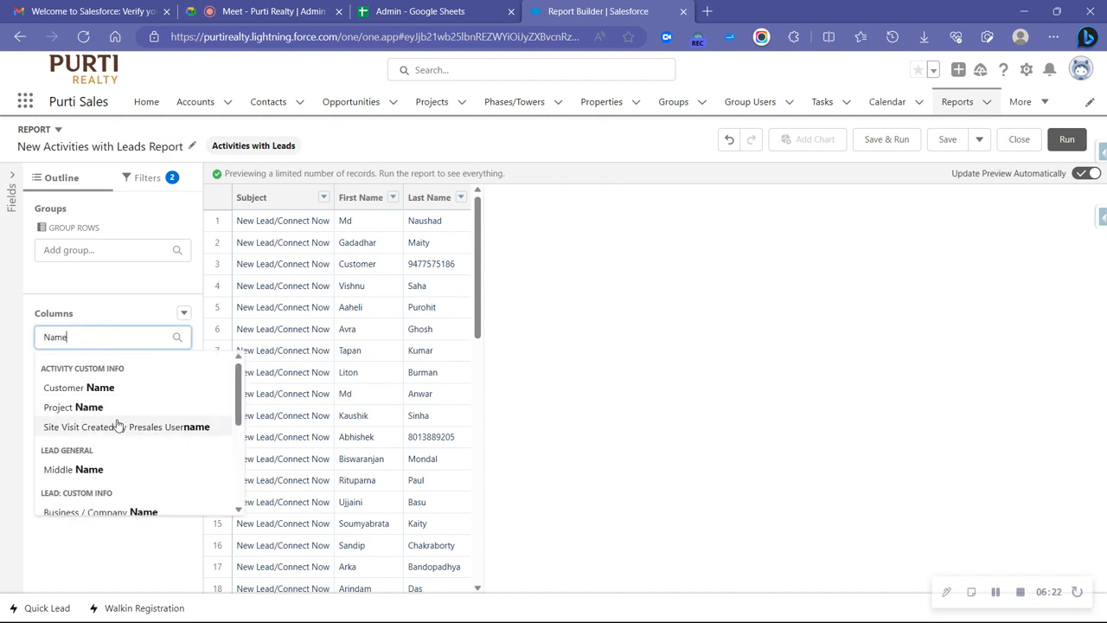
pyautogui.scroll(-5, 108, 445)
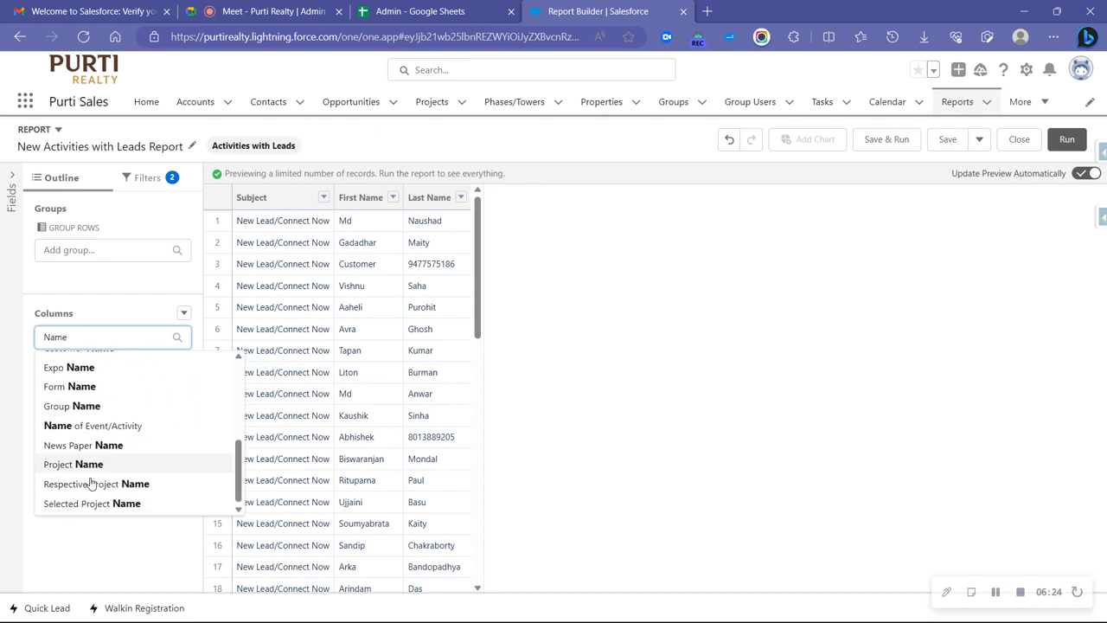
pyautogui.scroll(2, 91, 479)
pyautogui.scroll(3, 91, 480)
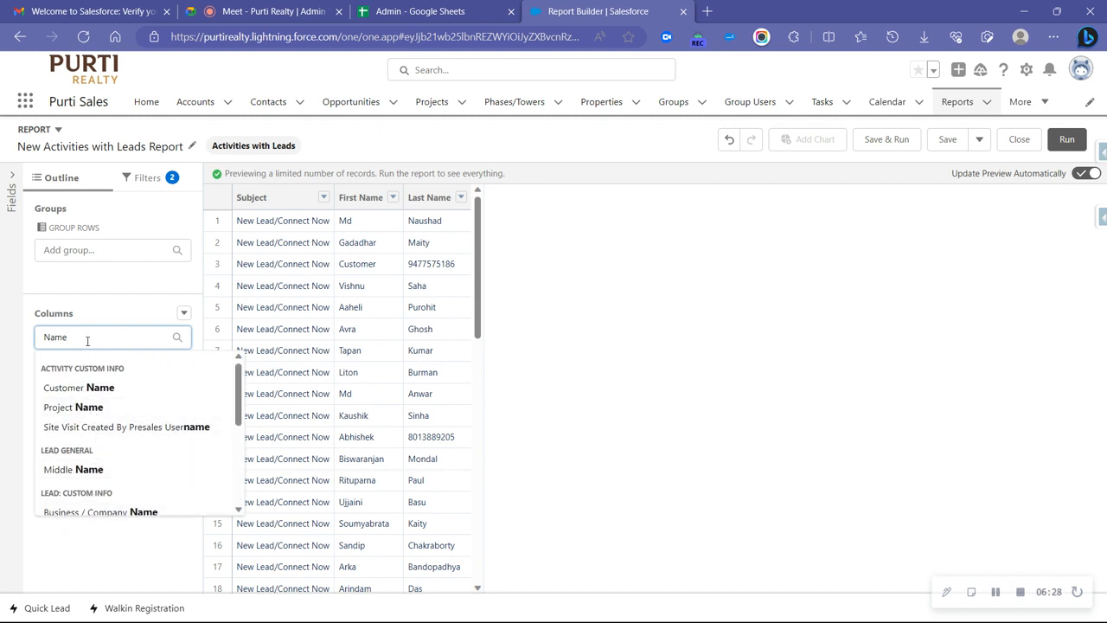
pyautogui.press('BackSpace')
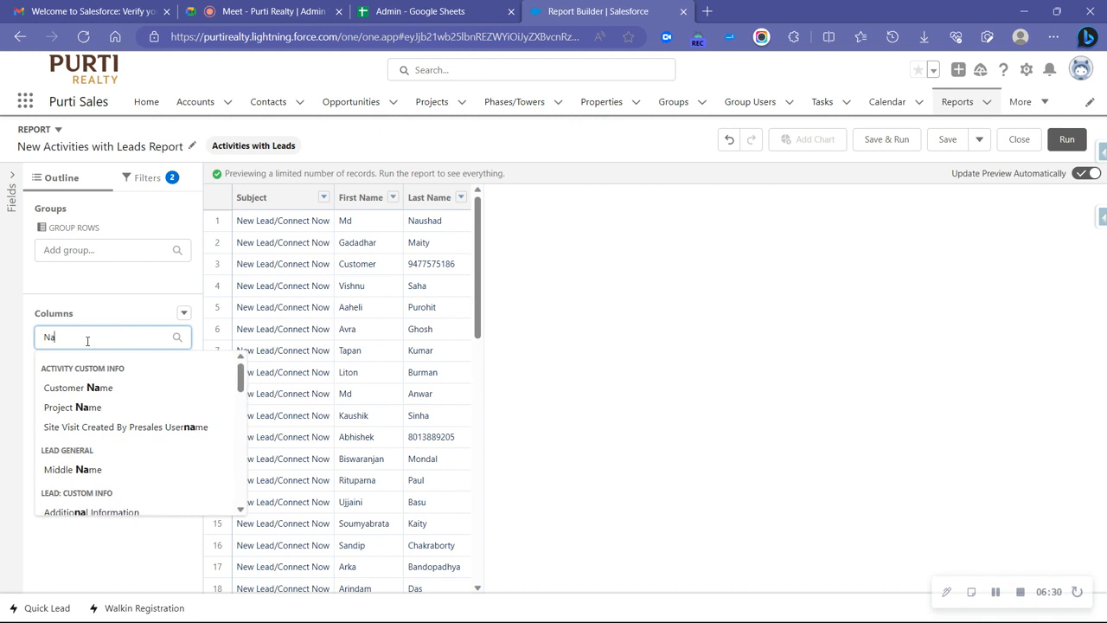
pyautogui.press('BackSpace')
pyautogui.press('BackSpace')
# Step: Add the Lead Status field from the activity custom fields as a report column after Last Name
pyautogui.scroll(-5, 82, 481)
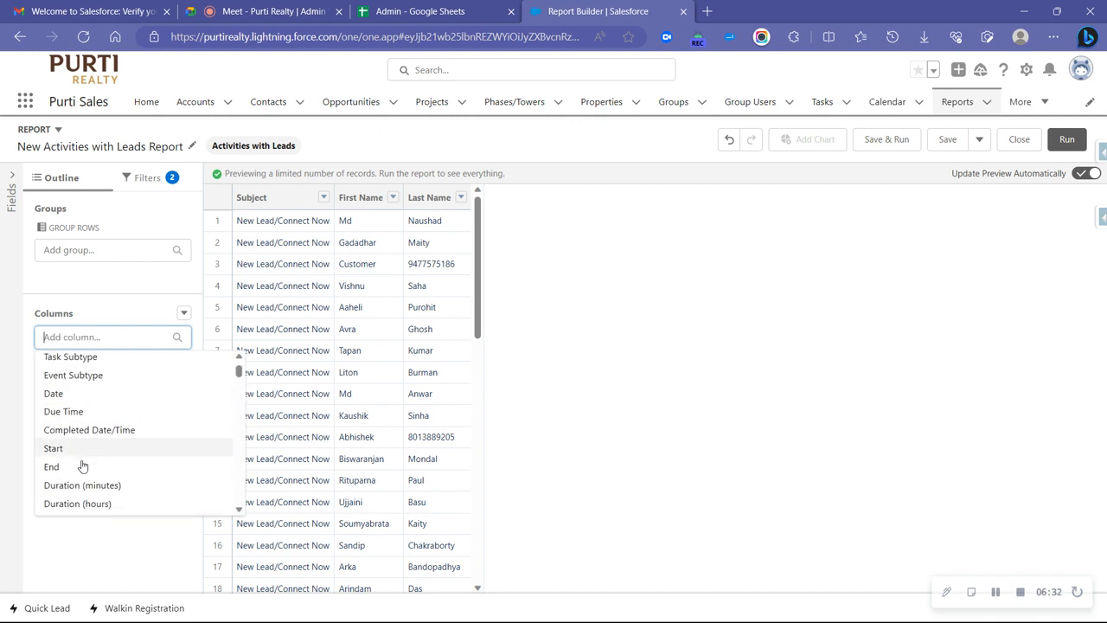
pyautogui.scroll(-5, 82, 493)
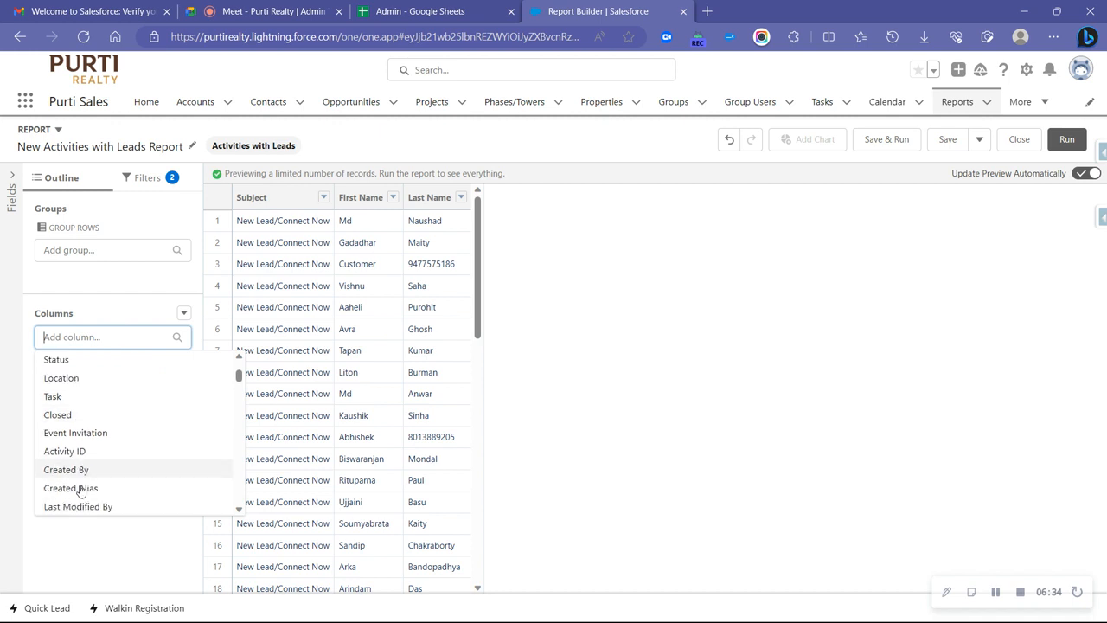
pyautogui.scroll(-5, 81, 492)
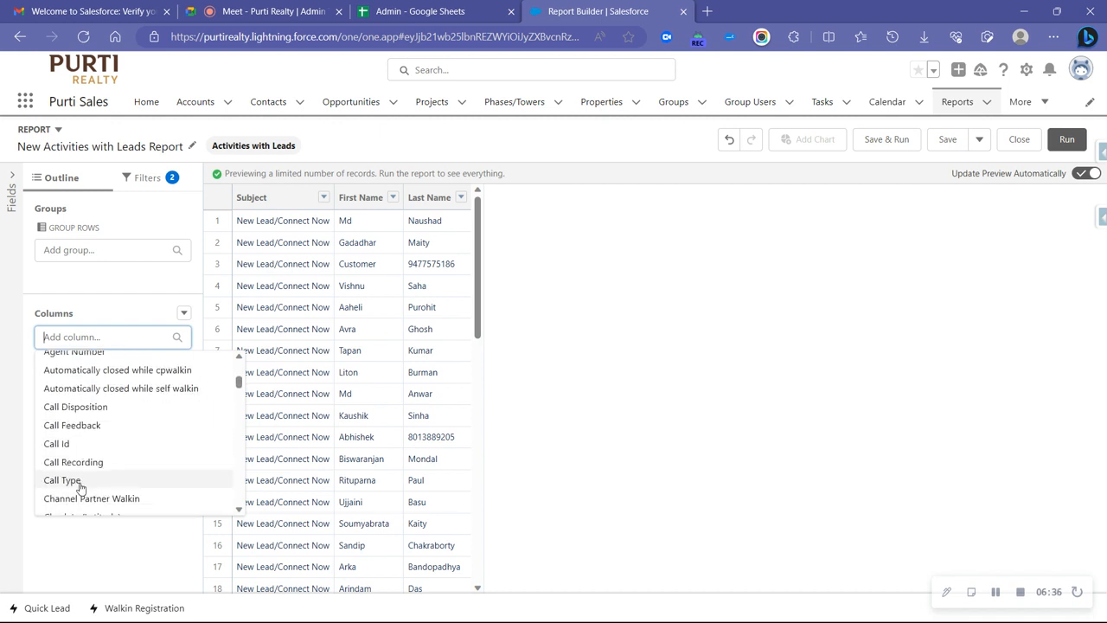
pyautogui.scroll(-5, 81, 491)
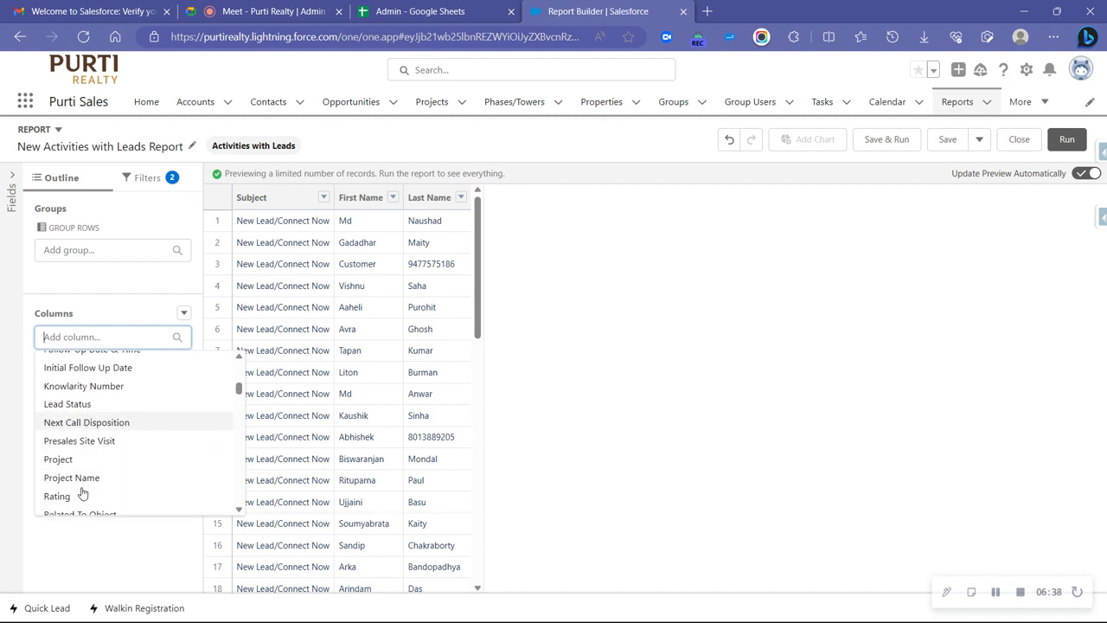
pyautogui.scroll(2, 81, 491)
pyautogui.click(80, 456)
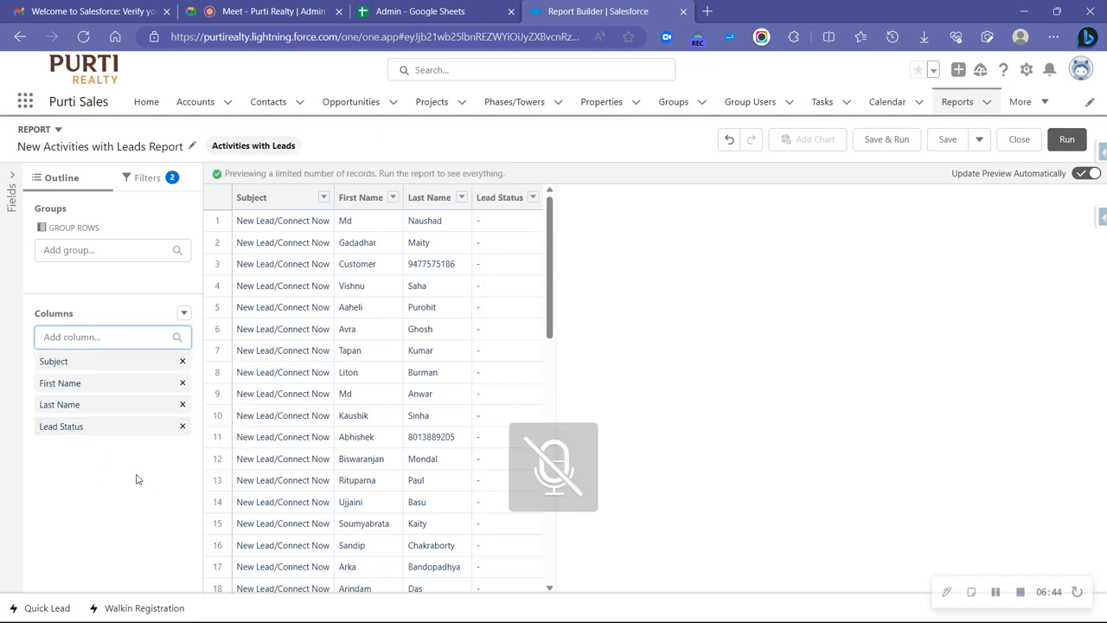
# Step: Switch to the Google Meet call for the Purti Realty admin training
pyautogui.press('XF86AudioRaiseVolume')
pyautogui.click(264, 11)
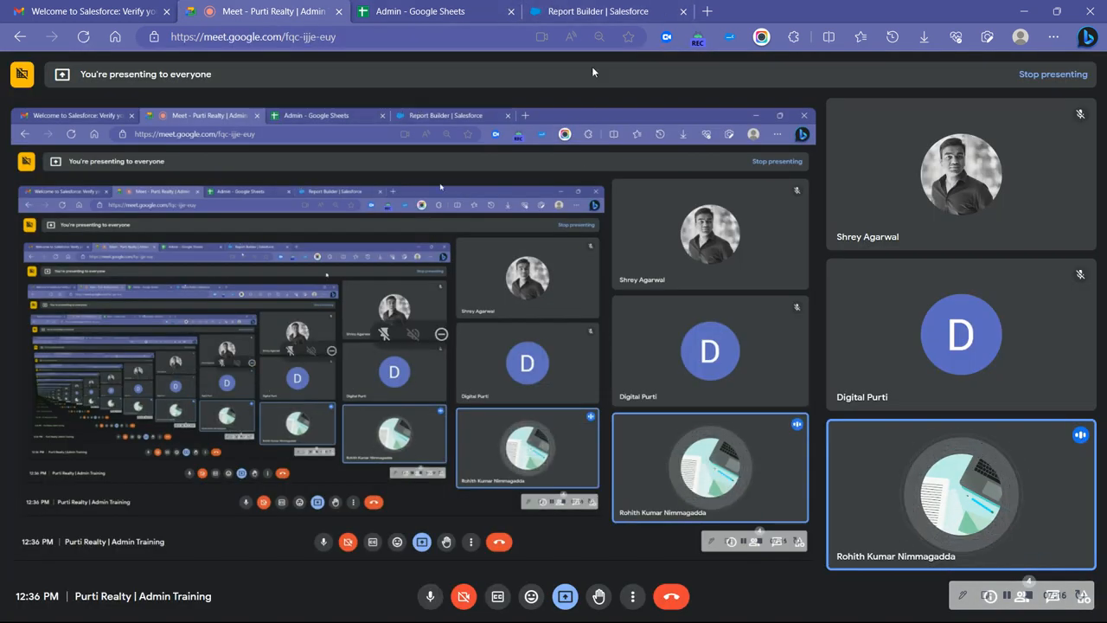
# Step: Return to the Salesforce report builder and remove the Last Name column from the report
pyautogui.click(606, 11)
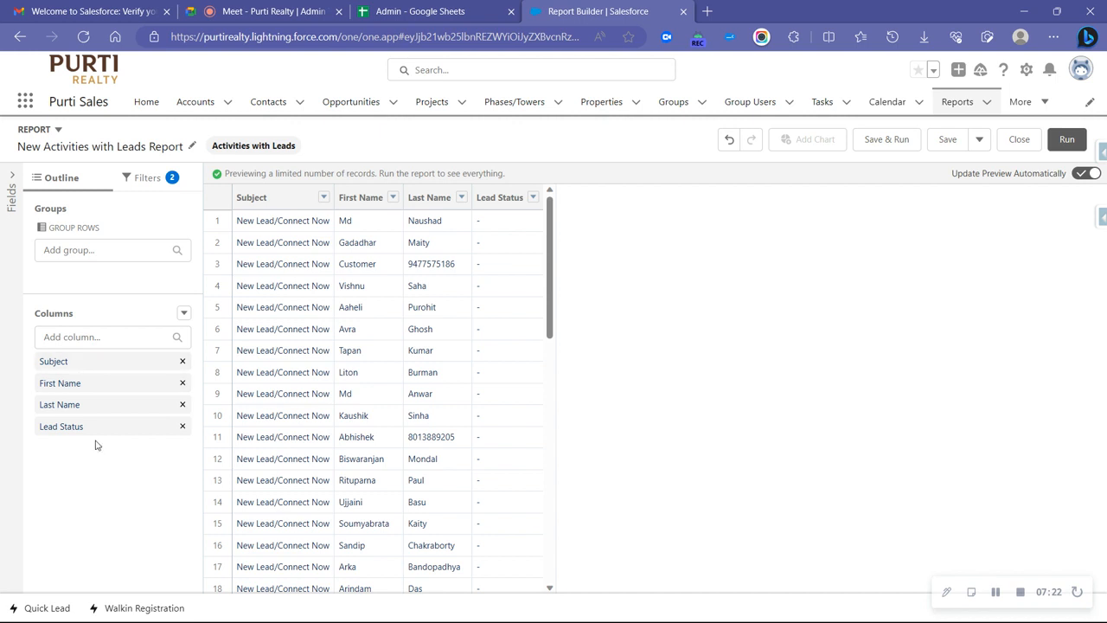
pyautogui.click(181, 405)
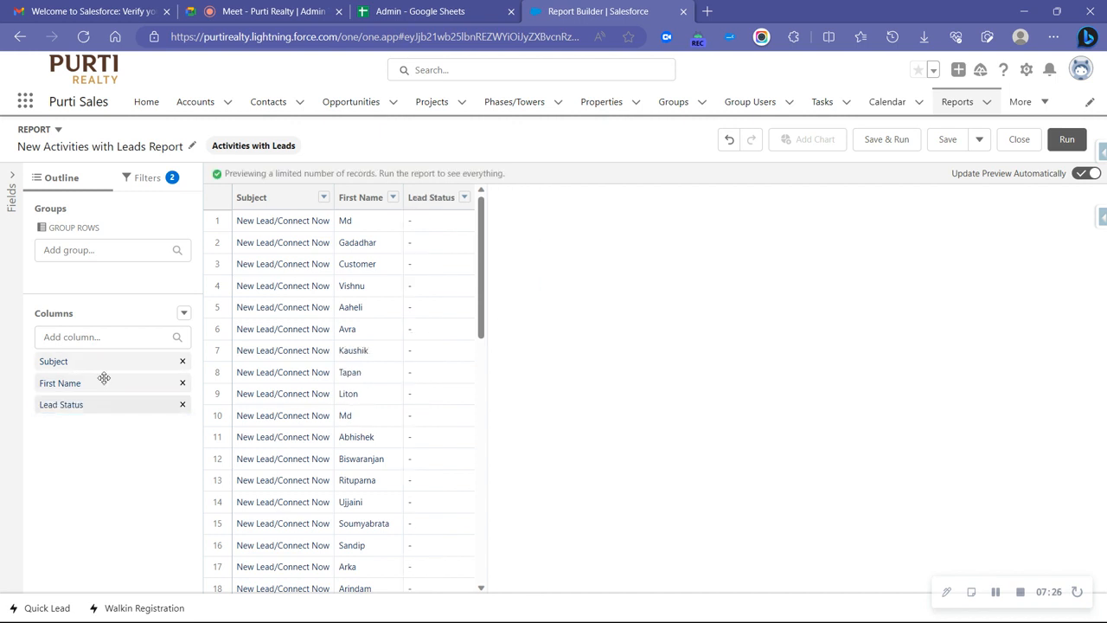
# Step: Look through the available report columns and search them for "lea" to examine the lead fields
pyautogui.click(104, 336)
pyautogui.scroll(-3, 93, 450)
pyautogui.scroll(-10, 92, 467)
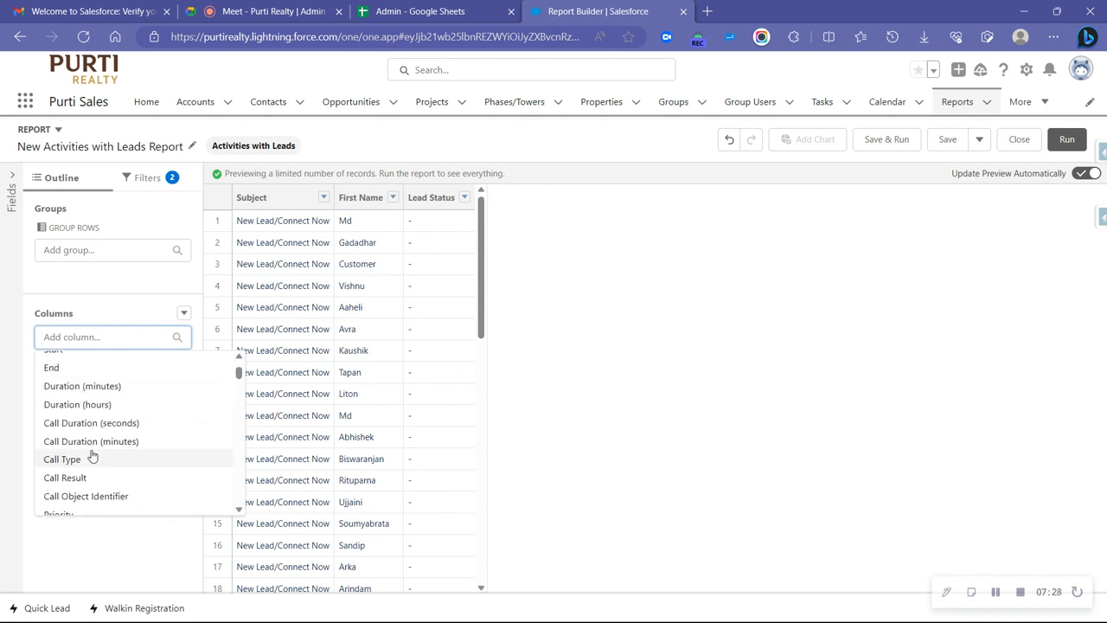
pyautogui.scroll(-10, 97, 476)
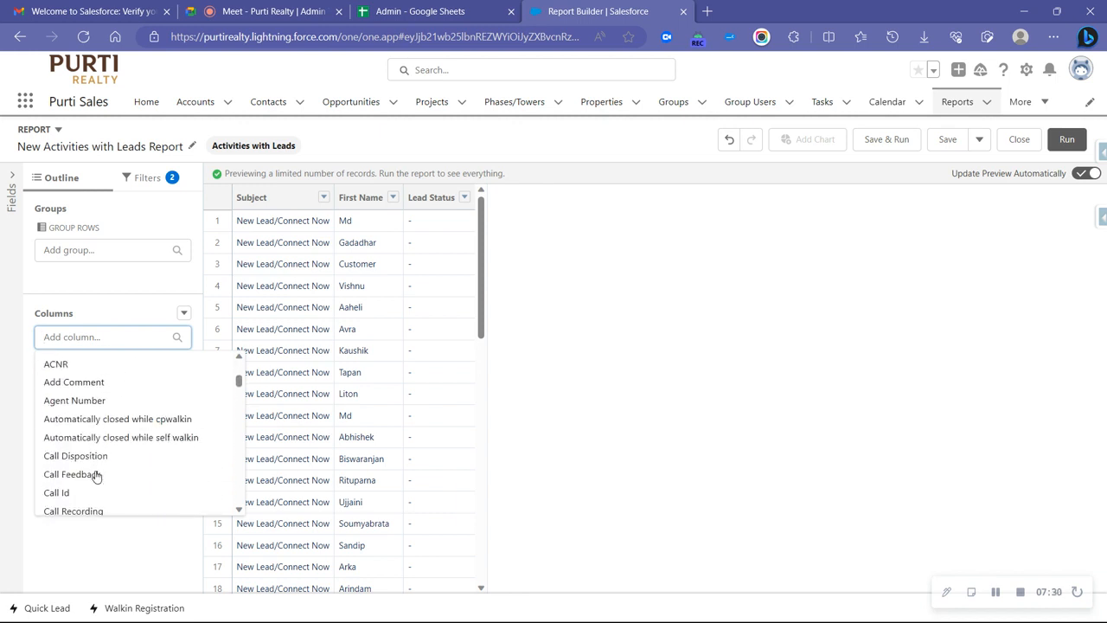
pyautogui.scroll(-2, 97, 475)
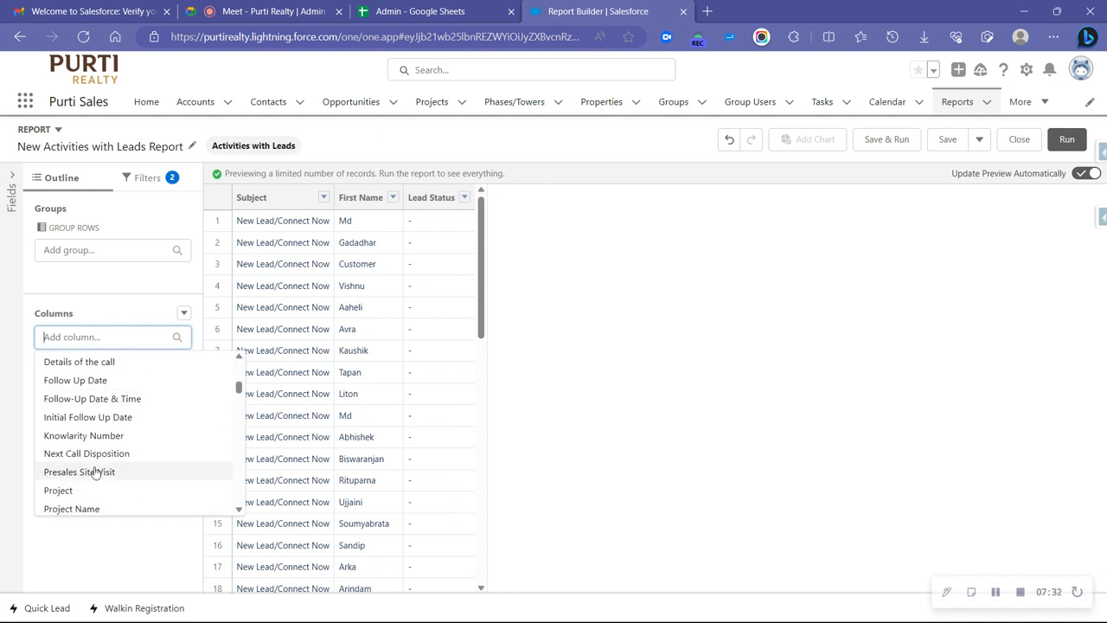
pyautogui.write('lea')
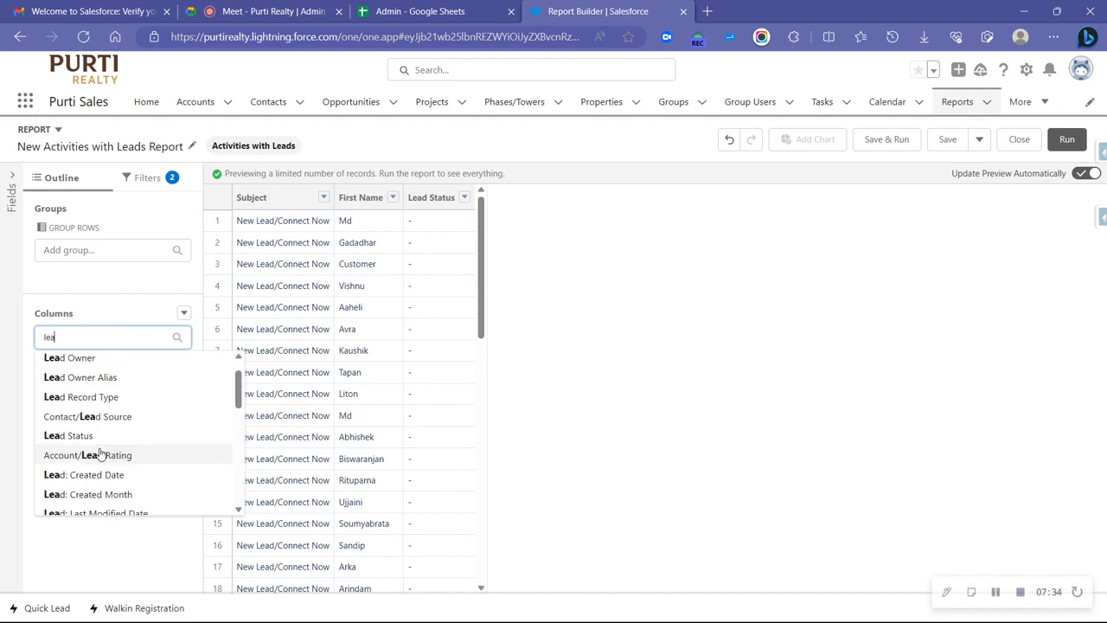
pyautogui.scroll(-3, 112, 446)
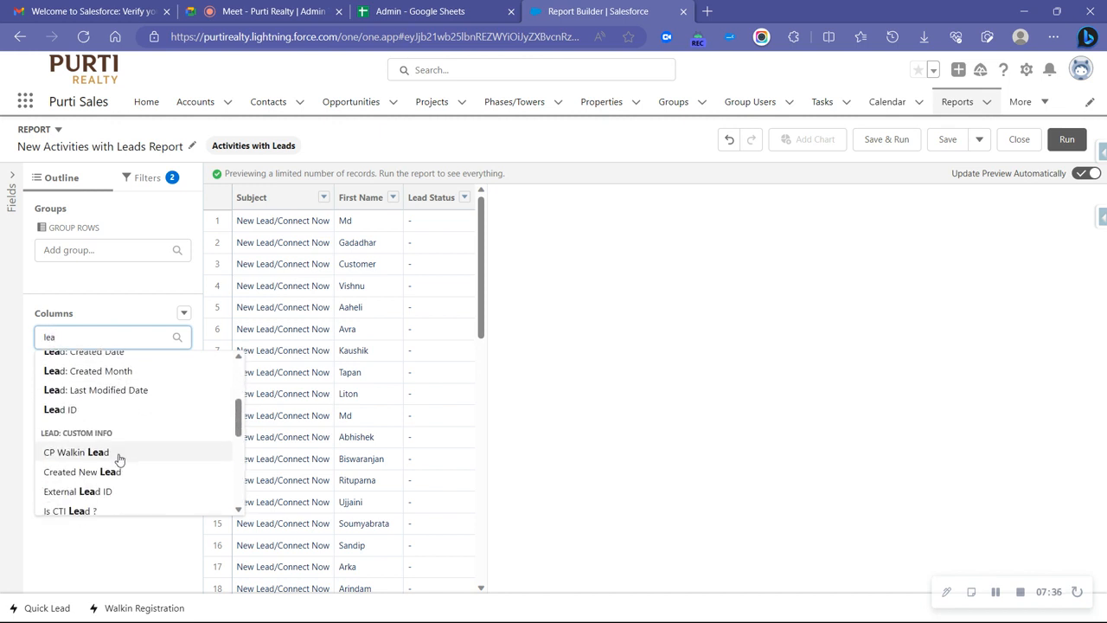
pyautogui.scroll(5, 116, 455)
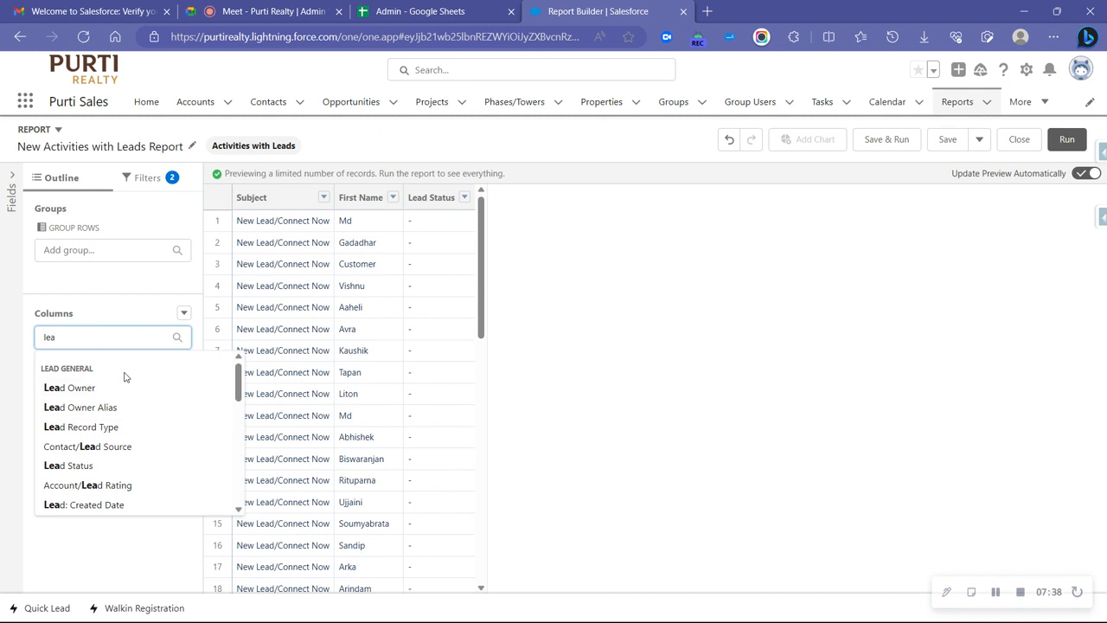
# Step: Search the available columns for "cus" and add the lead's Customer/CP field as a report column
pyautogui.press('BackSpace')
pyautogui.press('BackSpace')
pyautogui.press('BackSpace')
pyautogui.write('cus')
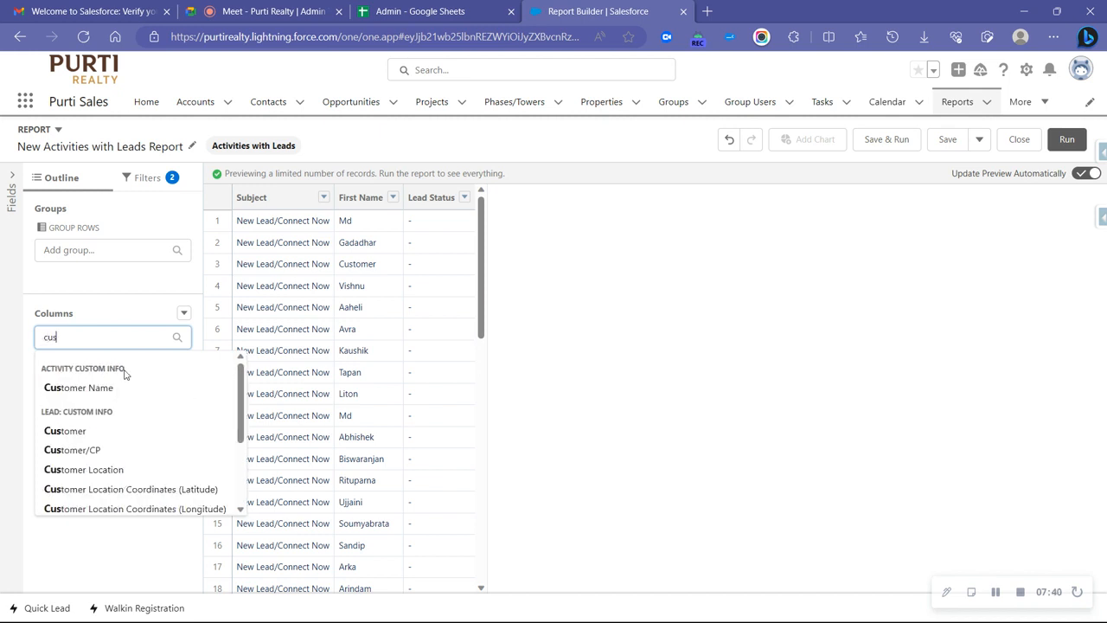
pyautogui.click(104, 450)
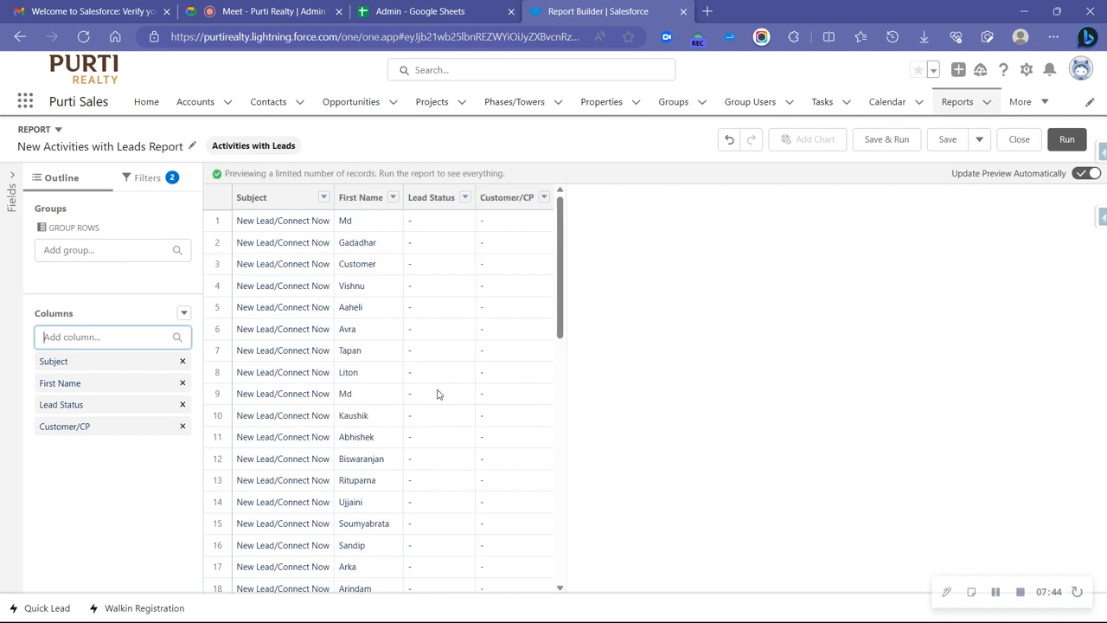
# Step: Run the report, look through its Lead Status and Customer/CP values, and reopen it for editing at its filters
pyautogui.scroll(-8, 437, 394)
pyautogui.scroll(2, 528, 432)
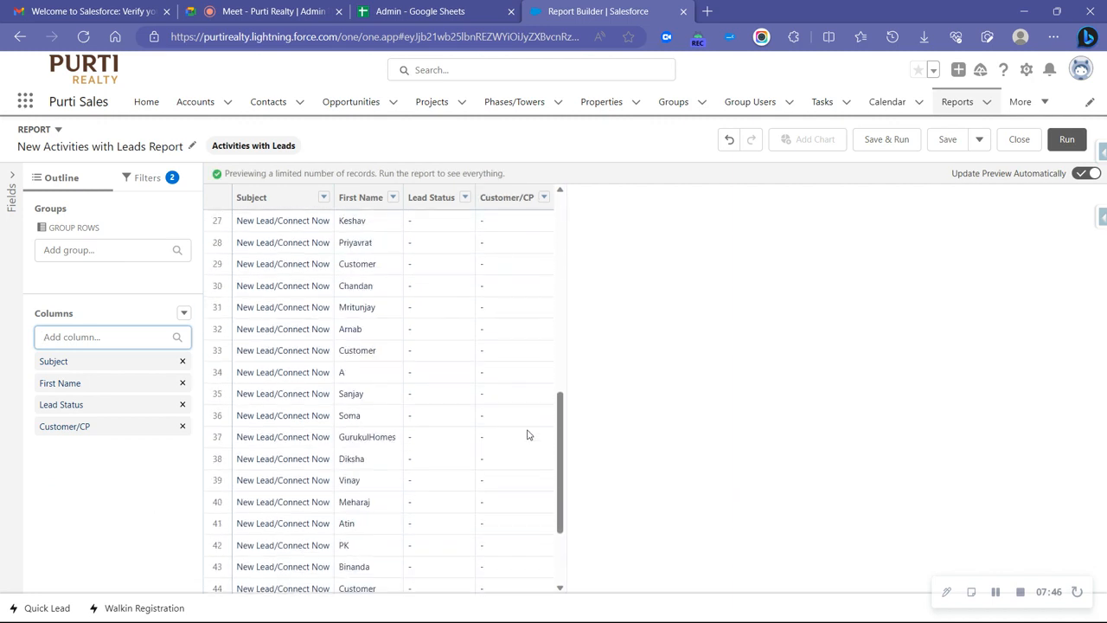
pyautogui.scroll(7, 532, 428)
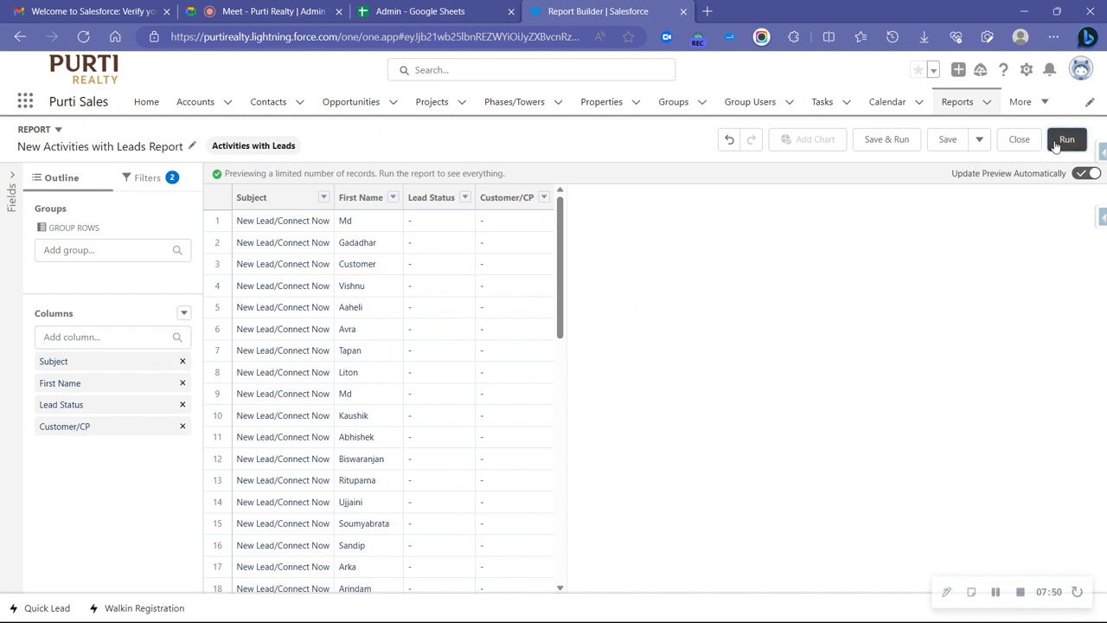
pyautogui.click(1068, 139)
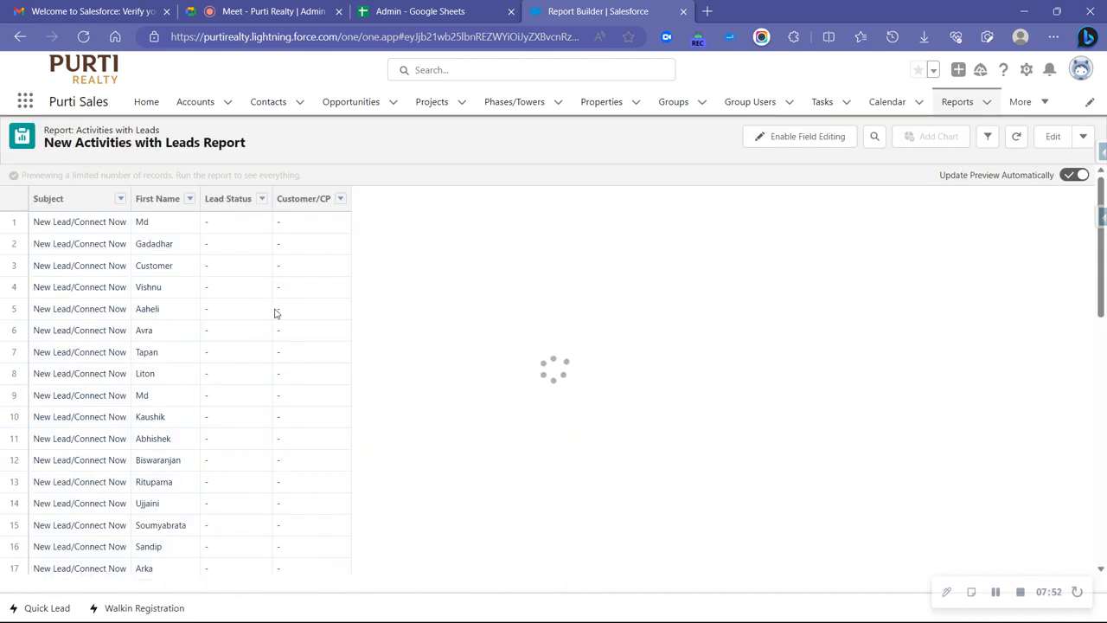
pyautogui.scroll(-3, 294, 320)
pyautogui.scroll(-5, 304, 319)
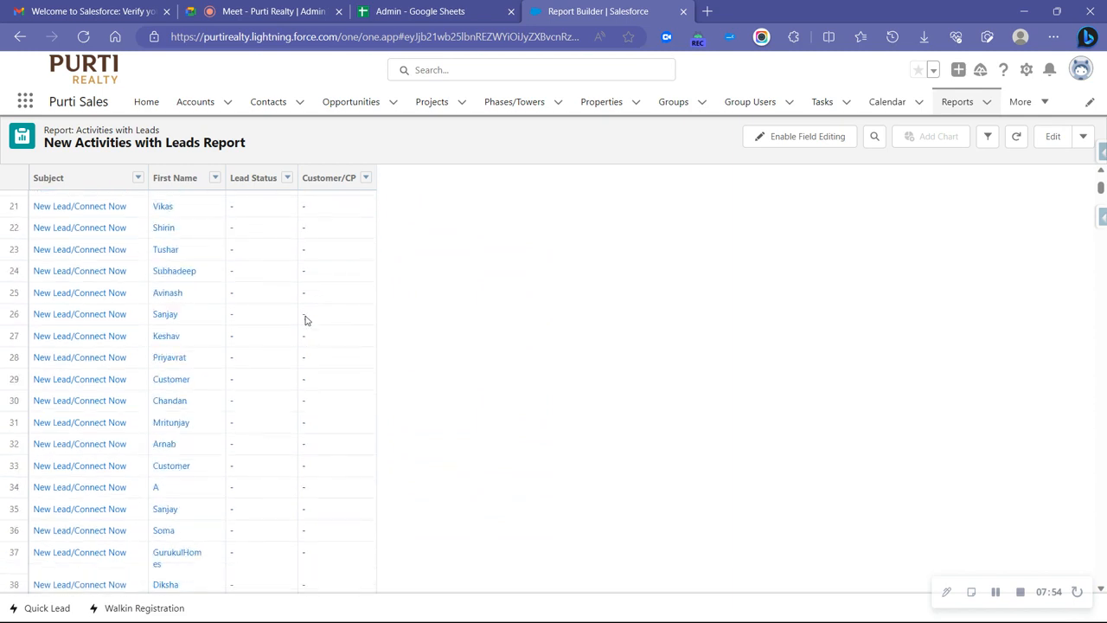
pyautogui.scroll(6, 309, 319)
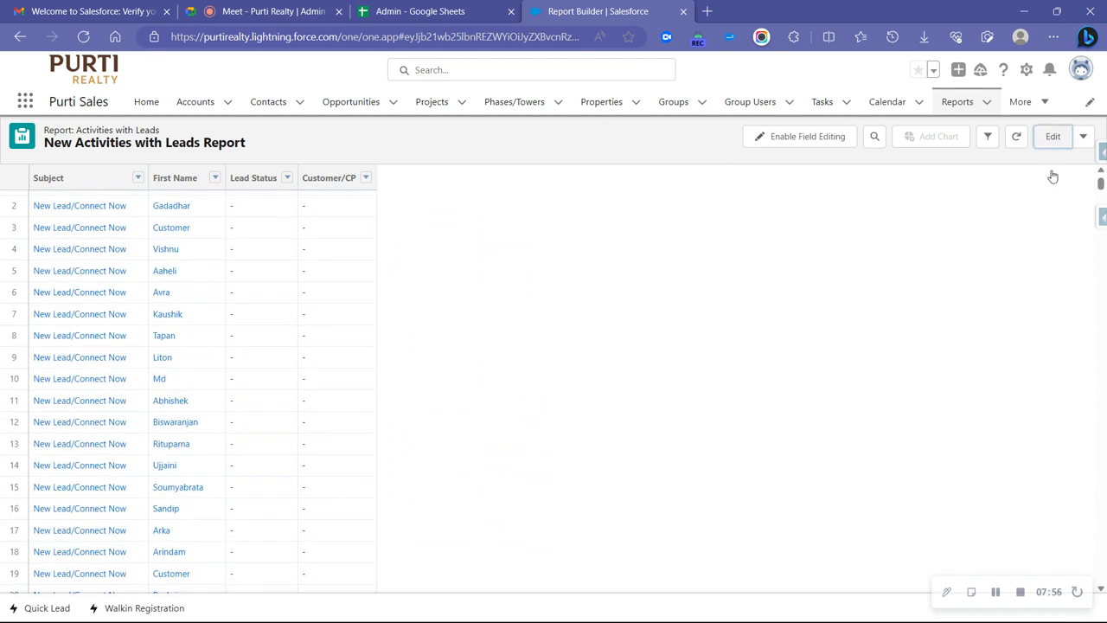
pyautogui.click(1052, 138)
pyautogui.click(148, 178)
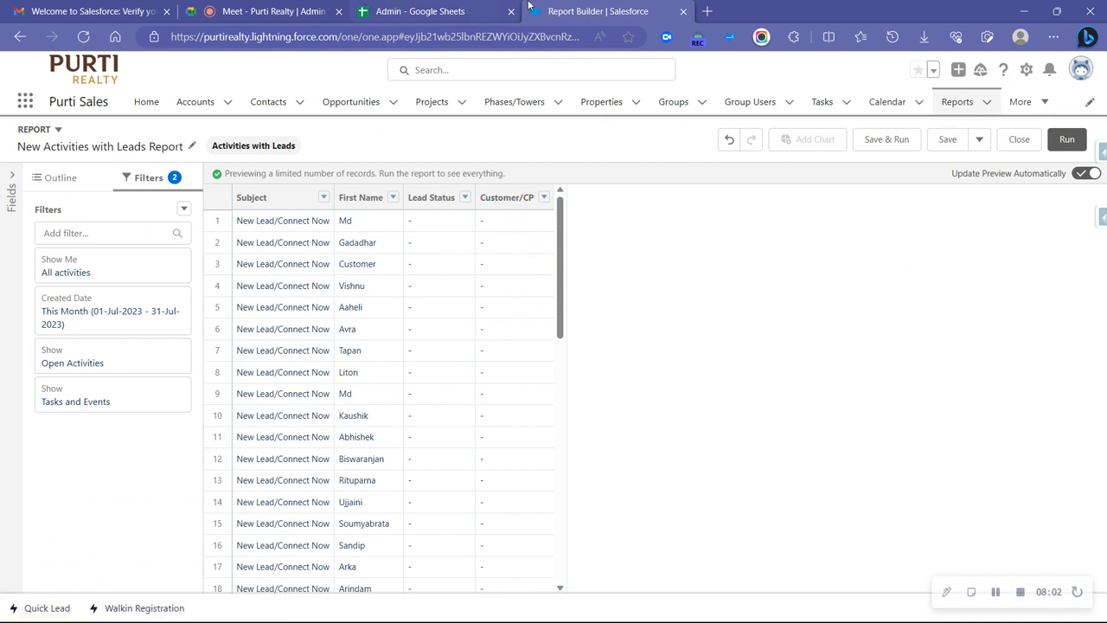
# Step: Open the Purti Pre Sales app in a new browser tab and go to its Leads list
pyautogui.click(25, 101)
pyautogui.rightClick(65, 200)
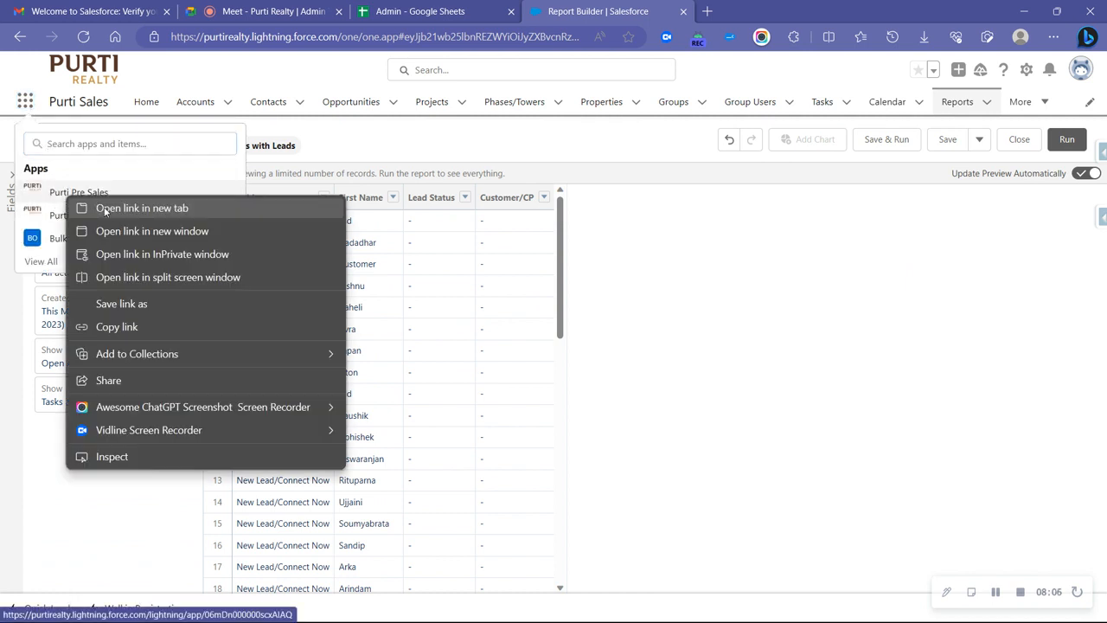
pyautogui.click(129, 208)
pyautogui.click(722, 12)
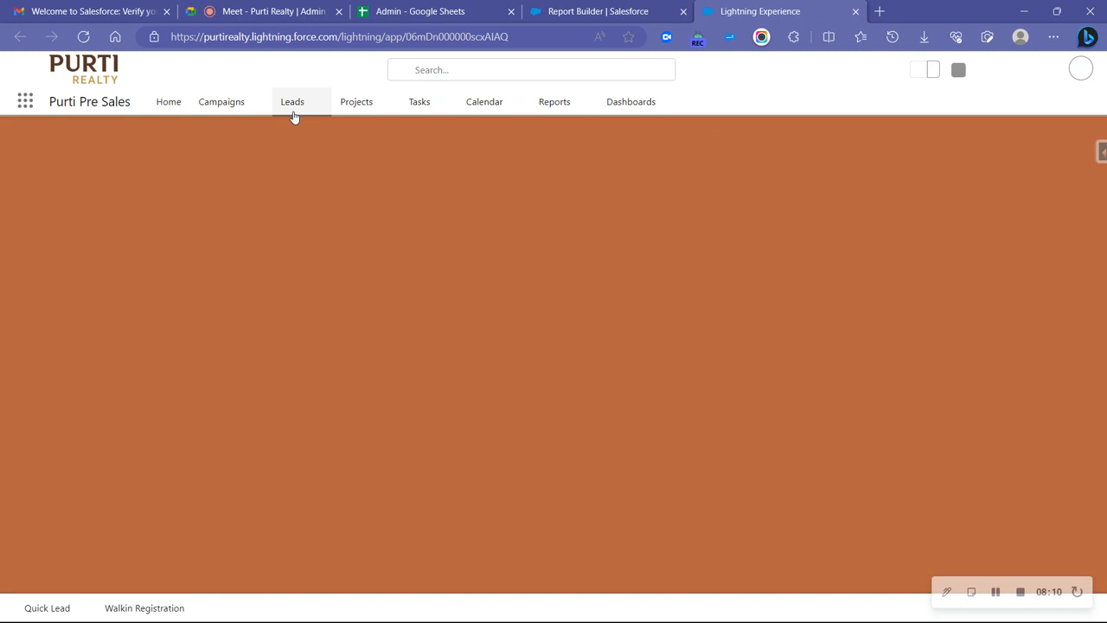
pyautogui.click(292, 105)
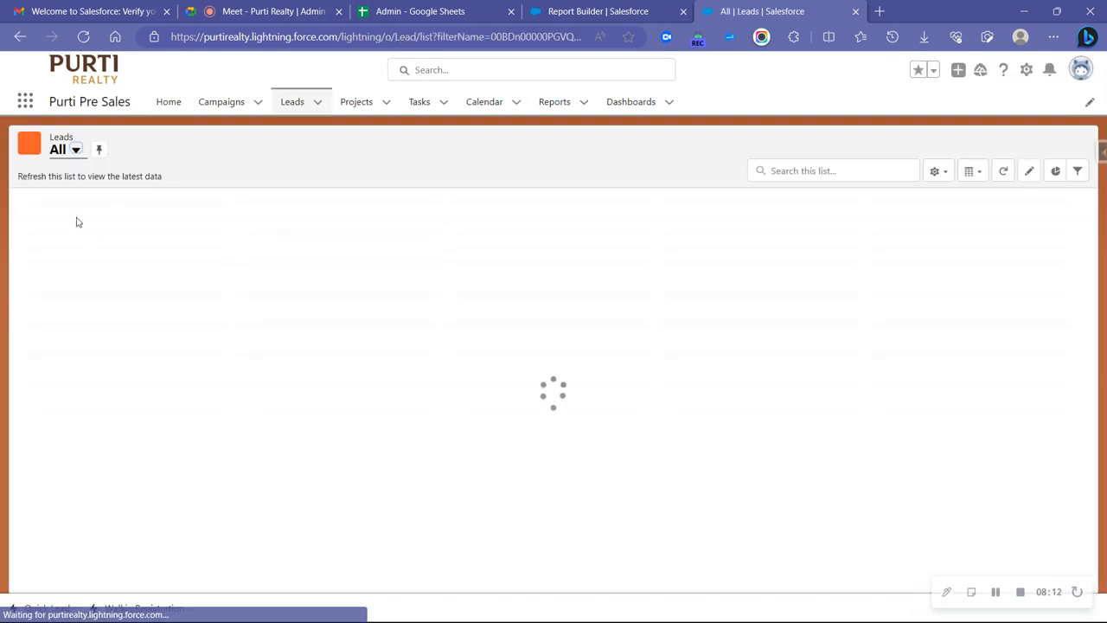
# Step: Add a filter to the All leads list view for Customer/CP not equal to a blank value and save the view
pyautogui.click(1074, 178)
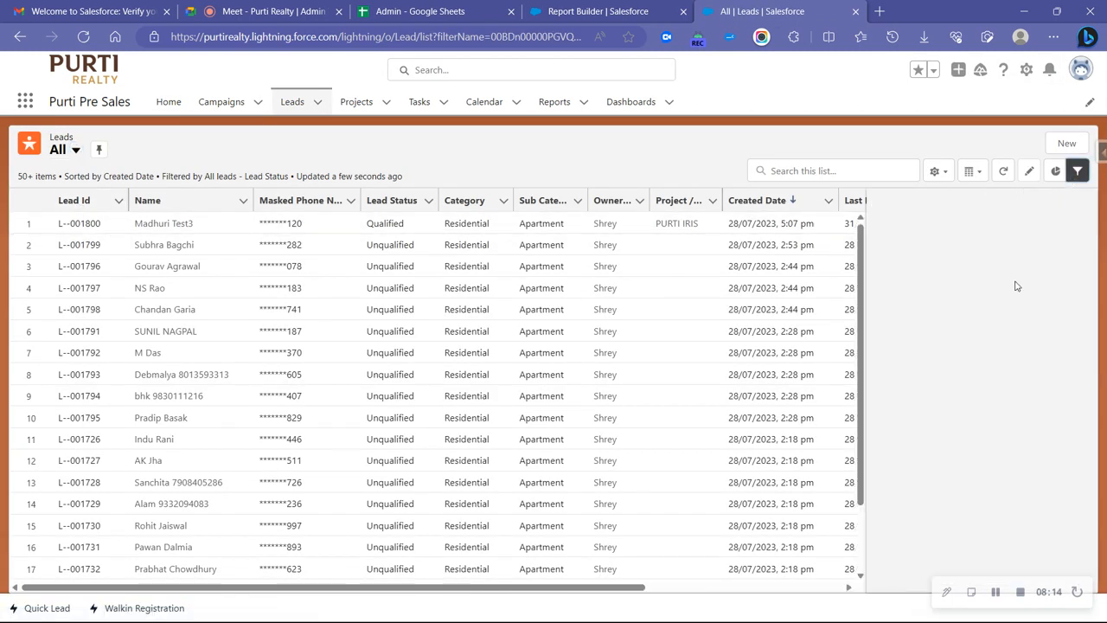
pyautogui.click(900, 378)
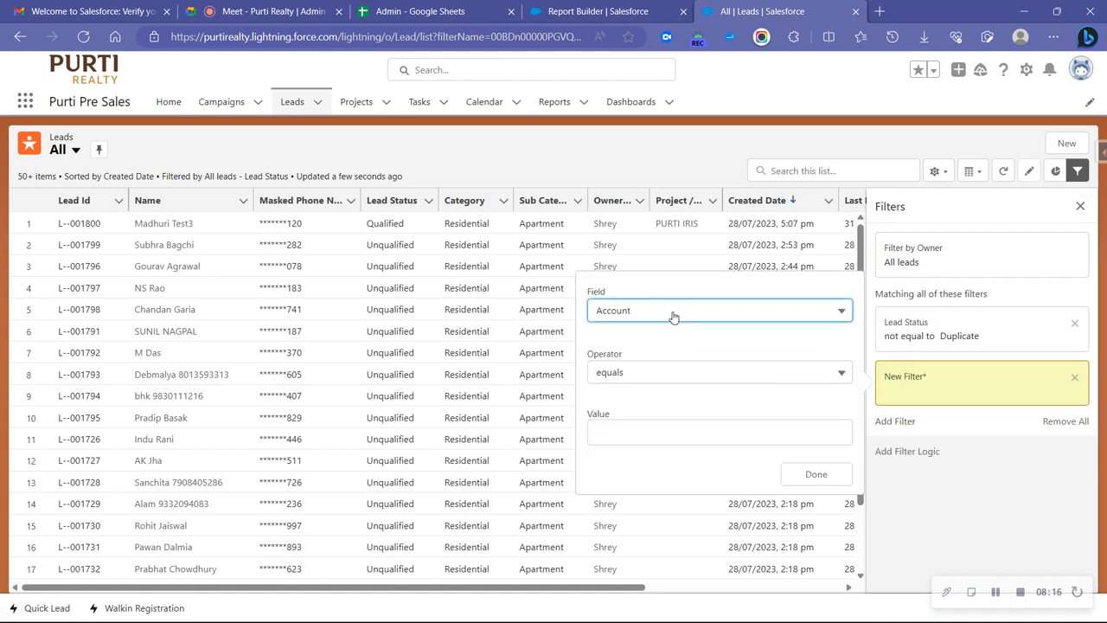
pyautogui.click(672, 313)
pyautogui.scroll(-5, 655, 437)
pyautogui.scroll(-6, 650, 444)
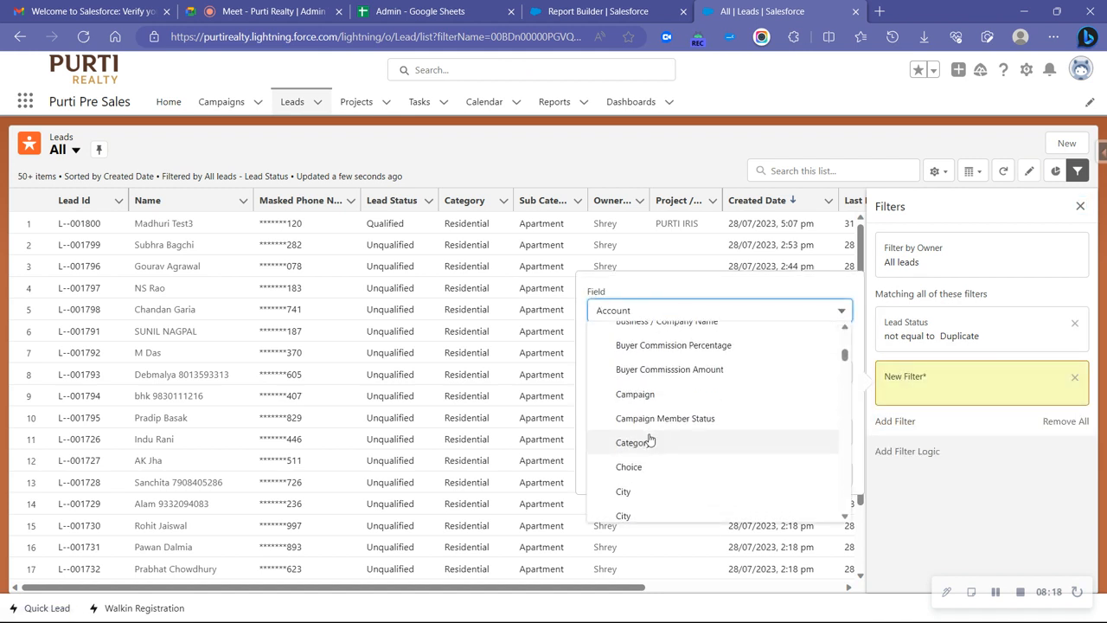
pyautogui.scroll(-7, 650, 439)
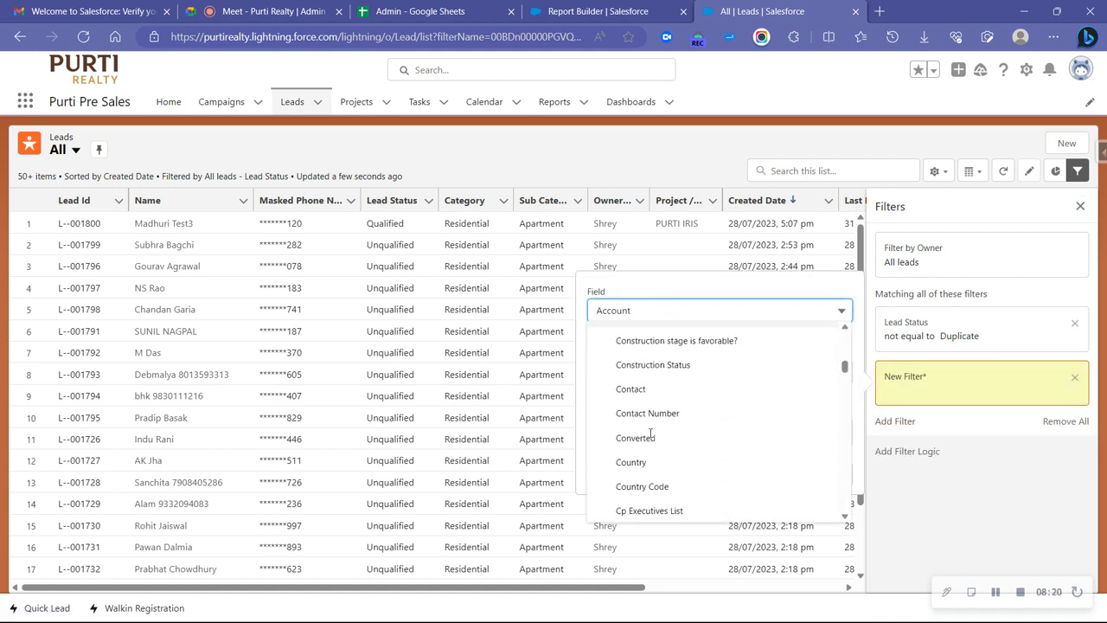
pyautogui.scroll(-2, 651, 438)
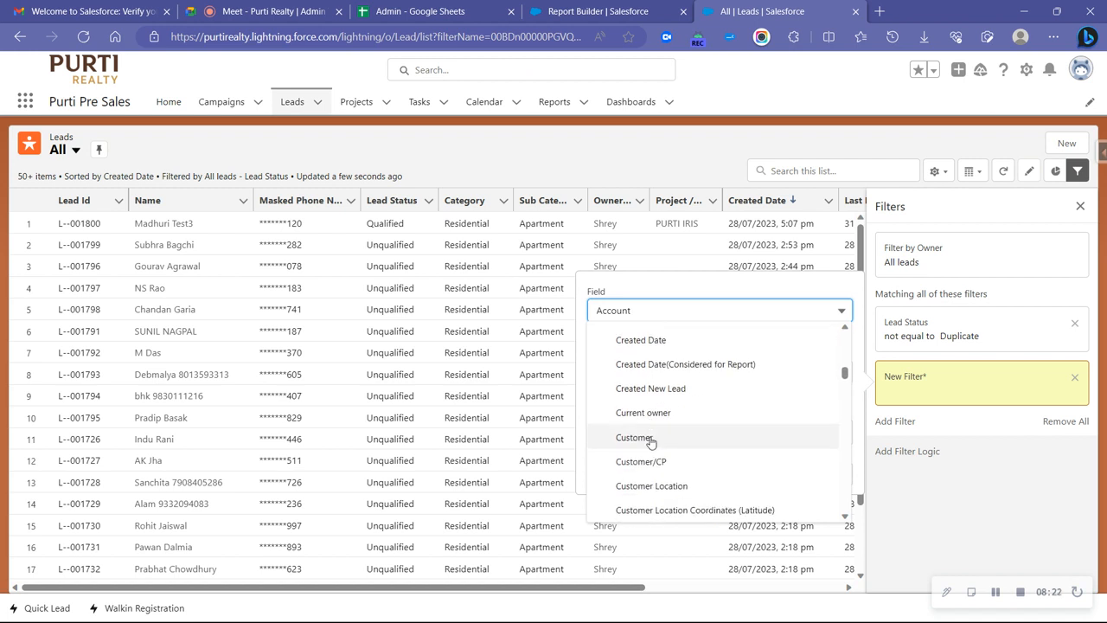
pyautogui.click(657, 452)
pyautogui.click(657, 378)
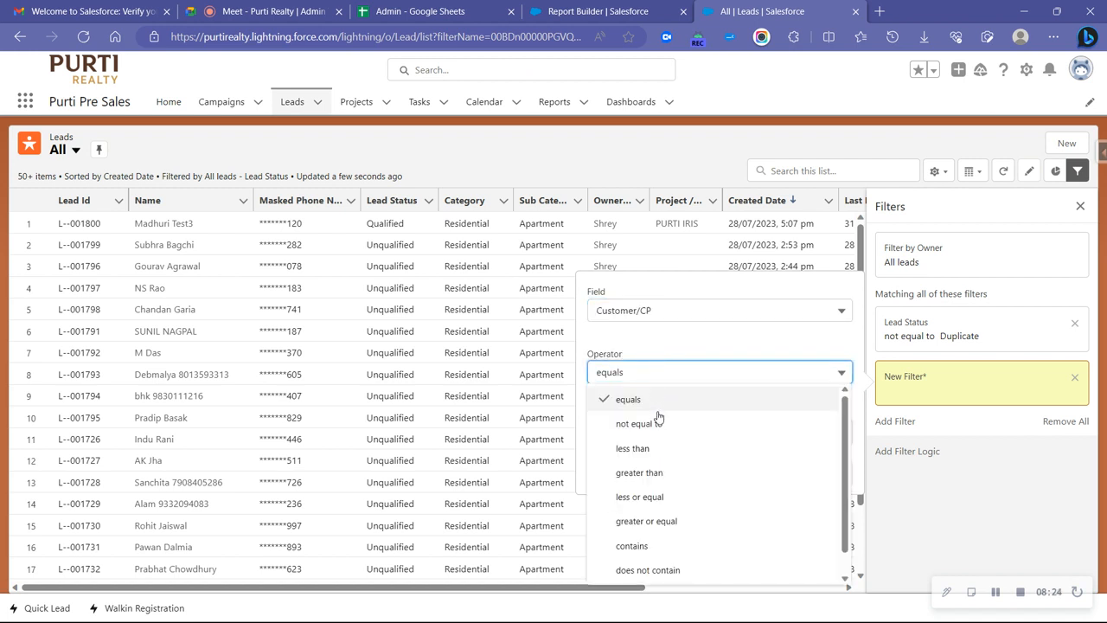
pyautogui.click(657, 419)
pyautogui.click(805, 475)
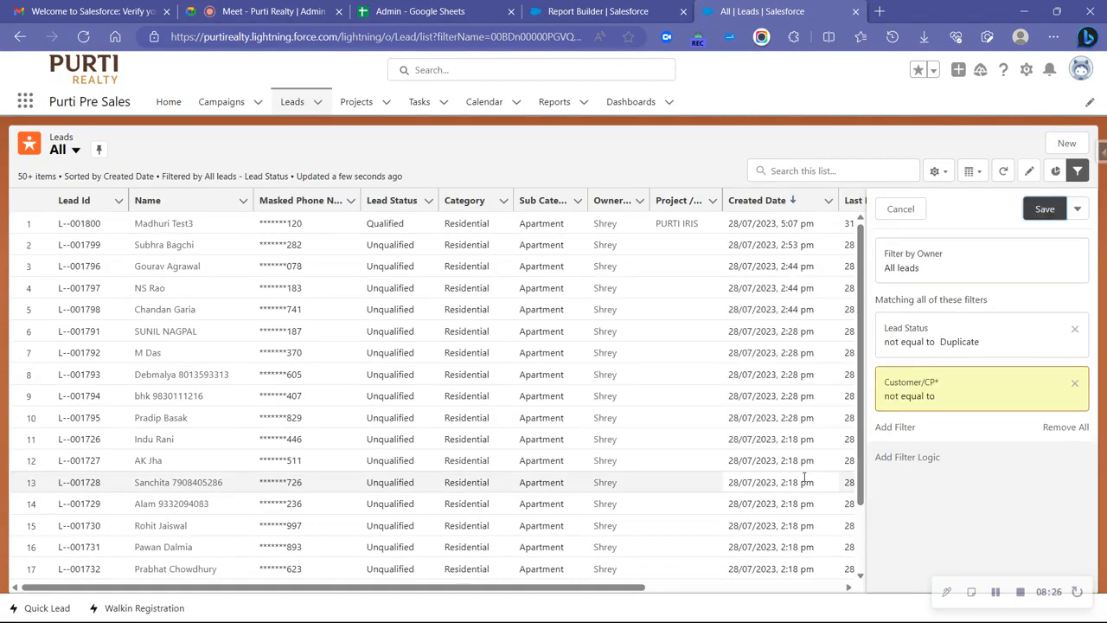
pyautogui.click(1039, 211)
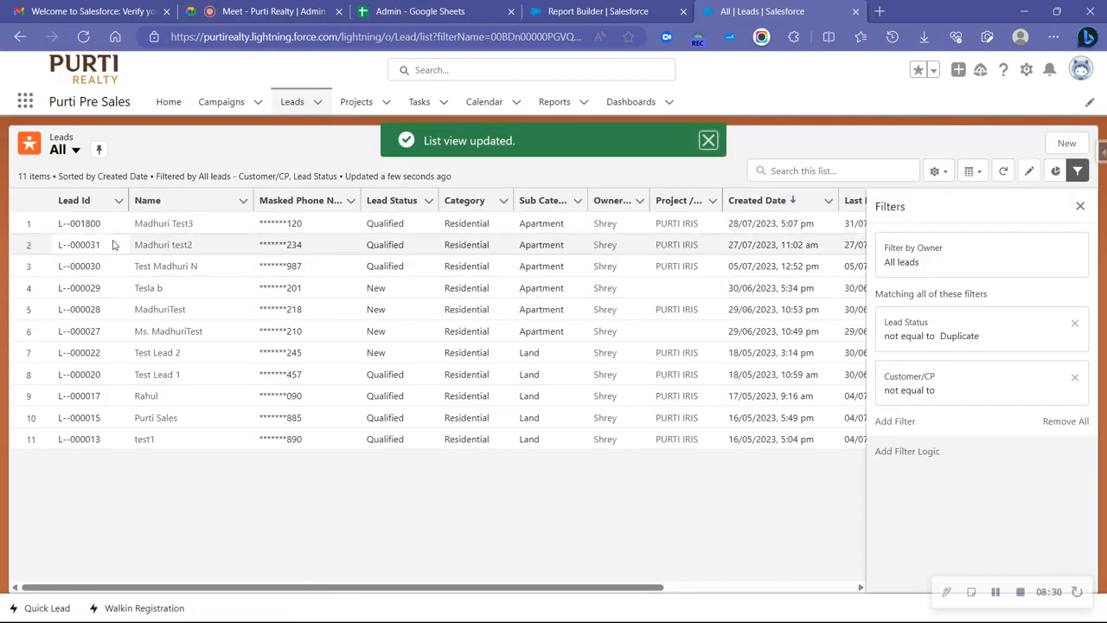
# Step: Open the most recently created lead in the filtered list and copy its creation date and time from System Information
pyautogui.click(163, 224)
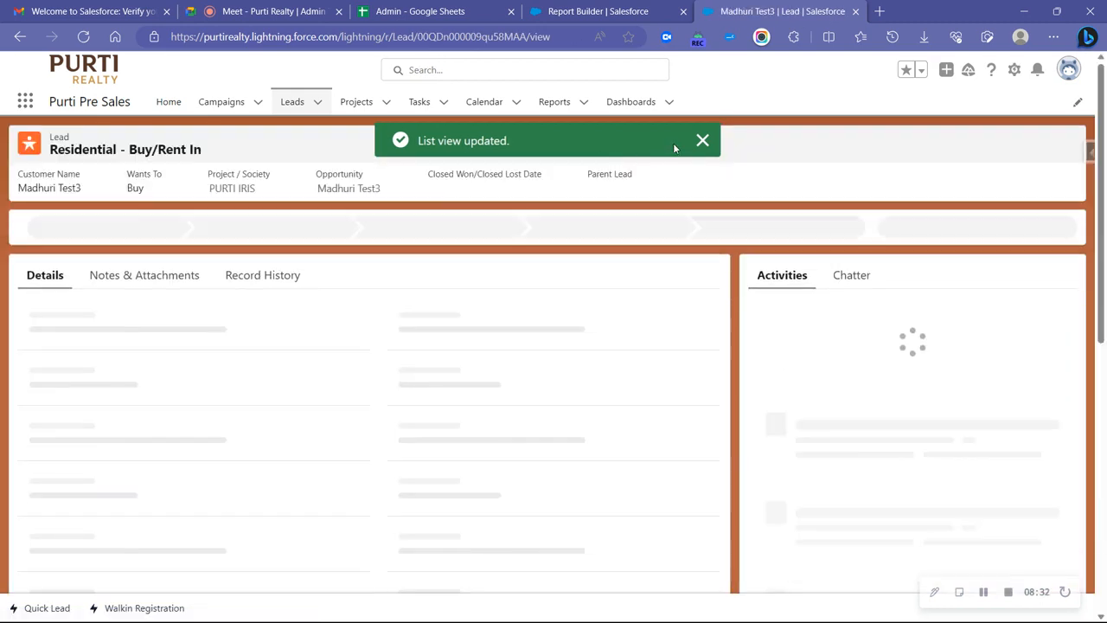
pyautogui.click(702, 142)
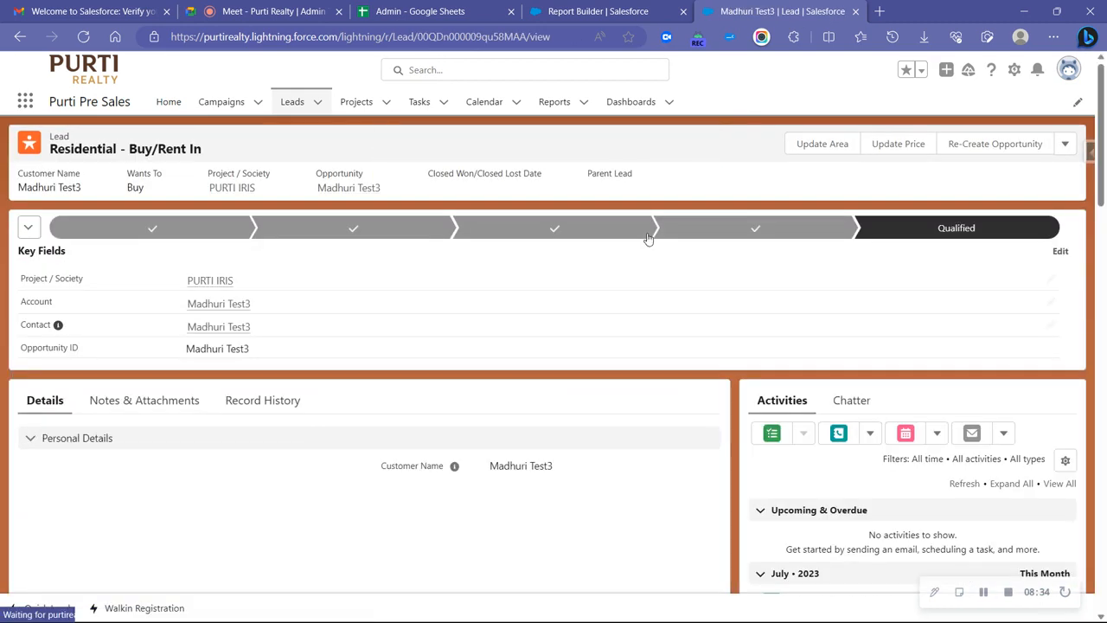
pyautogui.scroll(-20, 489, 364)
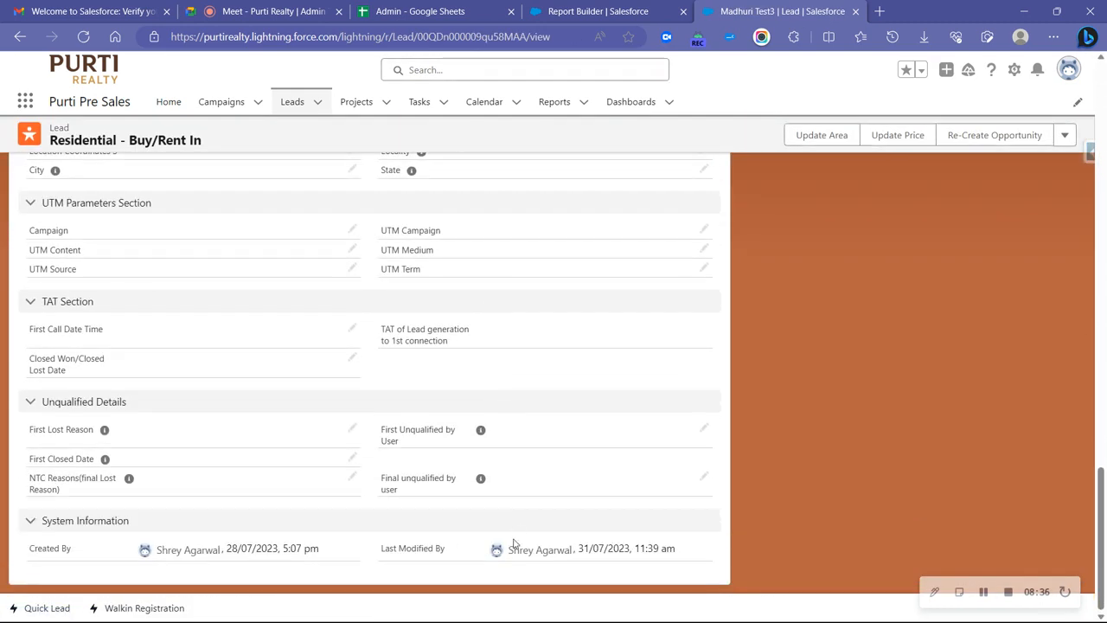
pyautogui.click(232, 553)
pyautogui.moveTo(228, 551); pyautogui.dragTo(318, 551)
pyautogui.rightClick(316, 552)
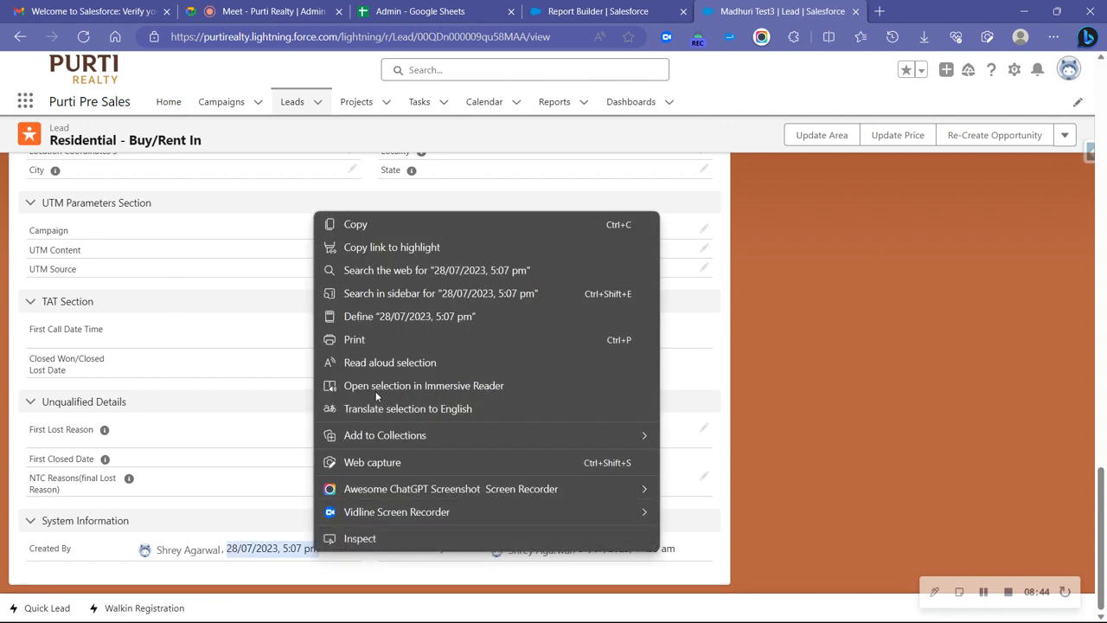
pyautogui.click(393, 232)
# Step: Return to the report builder and close the app launcher covering the report's filters
pyautogui.click(671, 7)
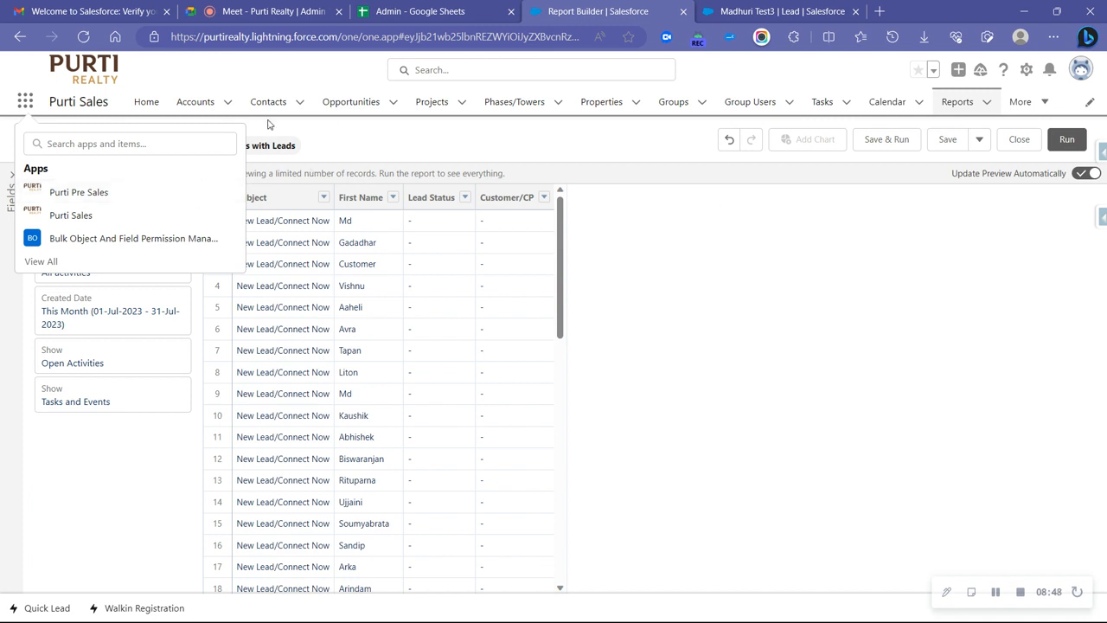
pyautogui.click(32, 115)
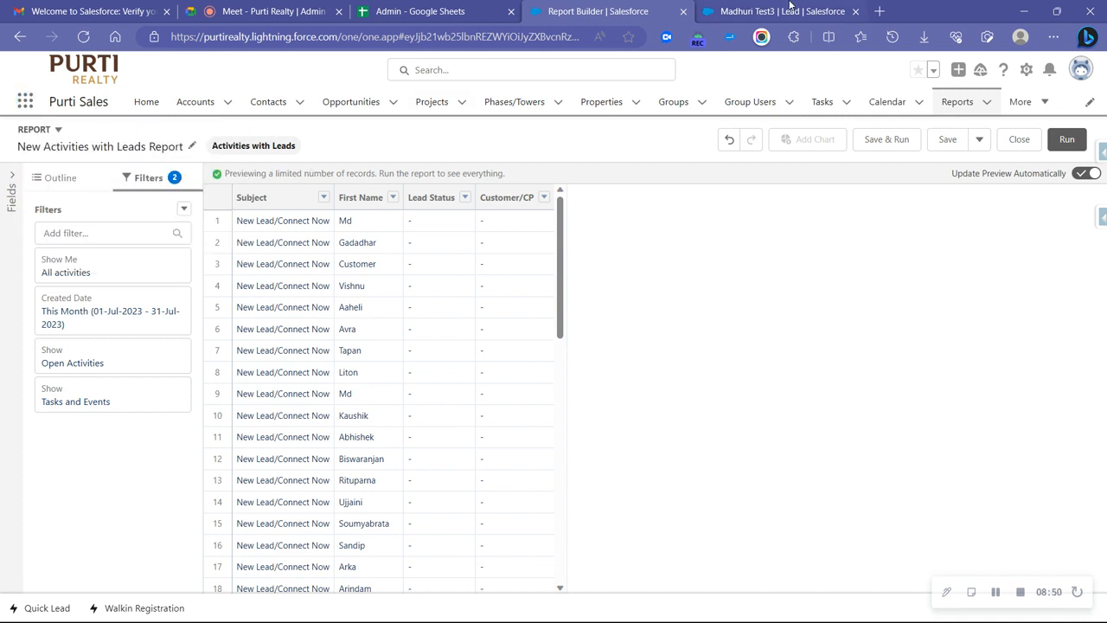
# Step: Go back to the filtered All leads list and reopen the most recently created lead
pyautogui.click(765, 11)
pyautogui.click(308, 103)
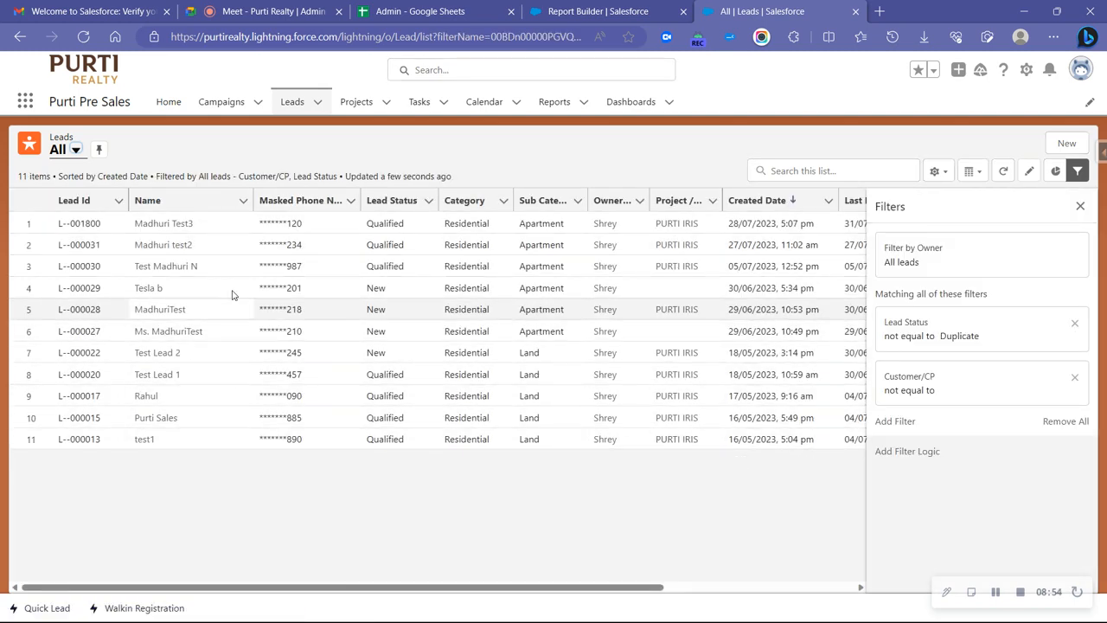
pyautogui.click(157, 240)
pyautogui.click(160, 224)
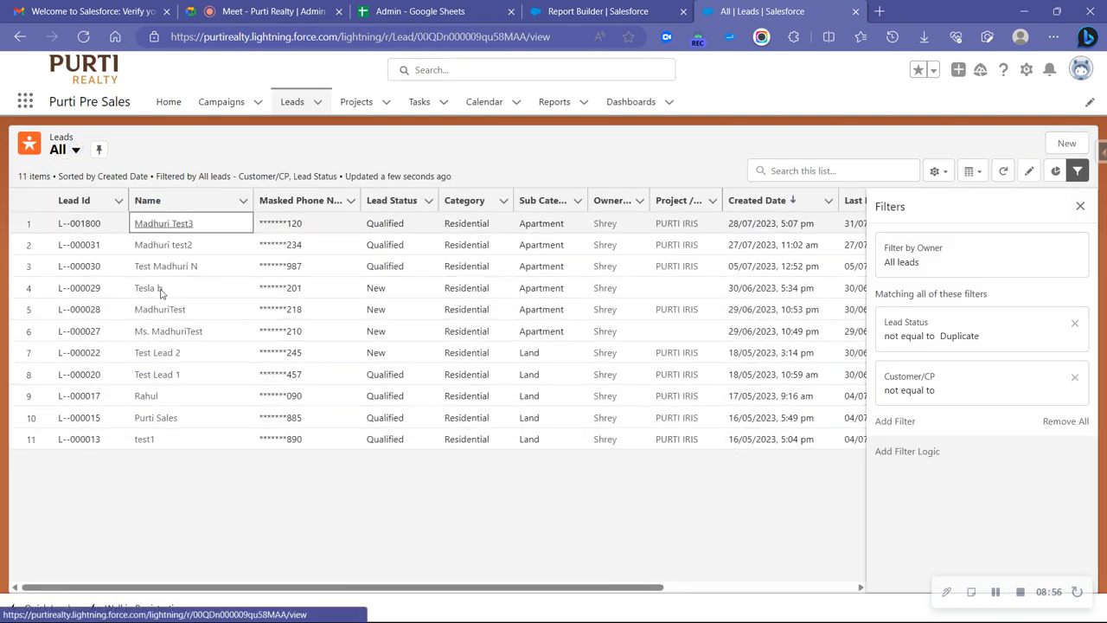
# Step: Review the reopened lead's details through to the creation date in System Information
pyautogui.scroll(-5, 134, 423)
pyautogui.scroll(-3, 131, 398)
pyautogui.scroll(1, 129, 361)
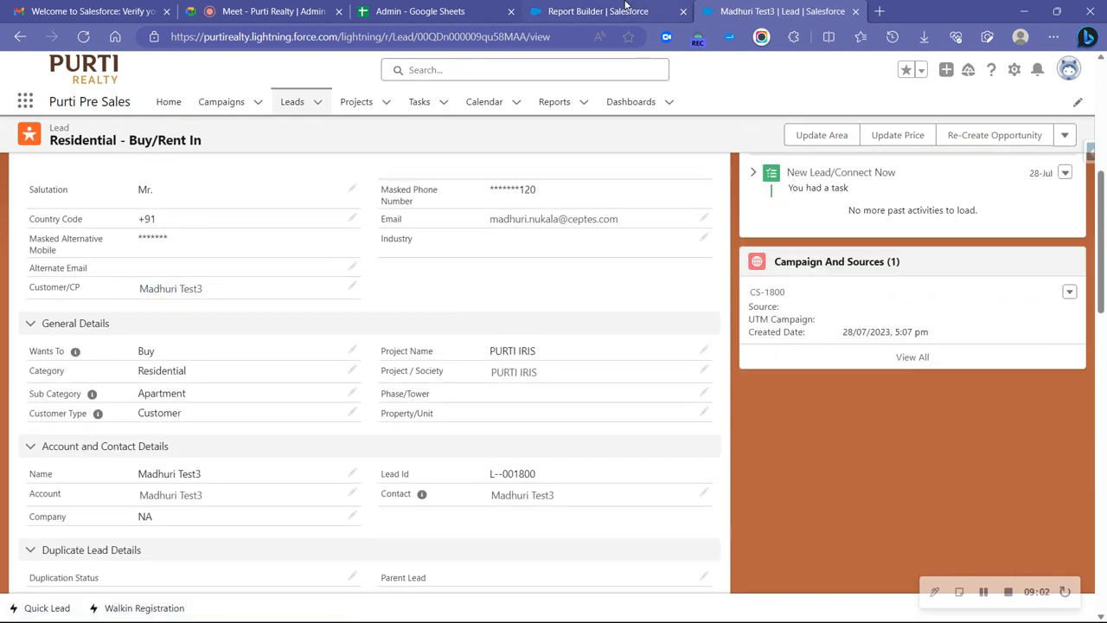
pyautogui.scroll(-15, 444, 344)
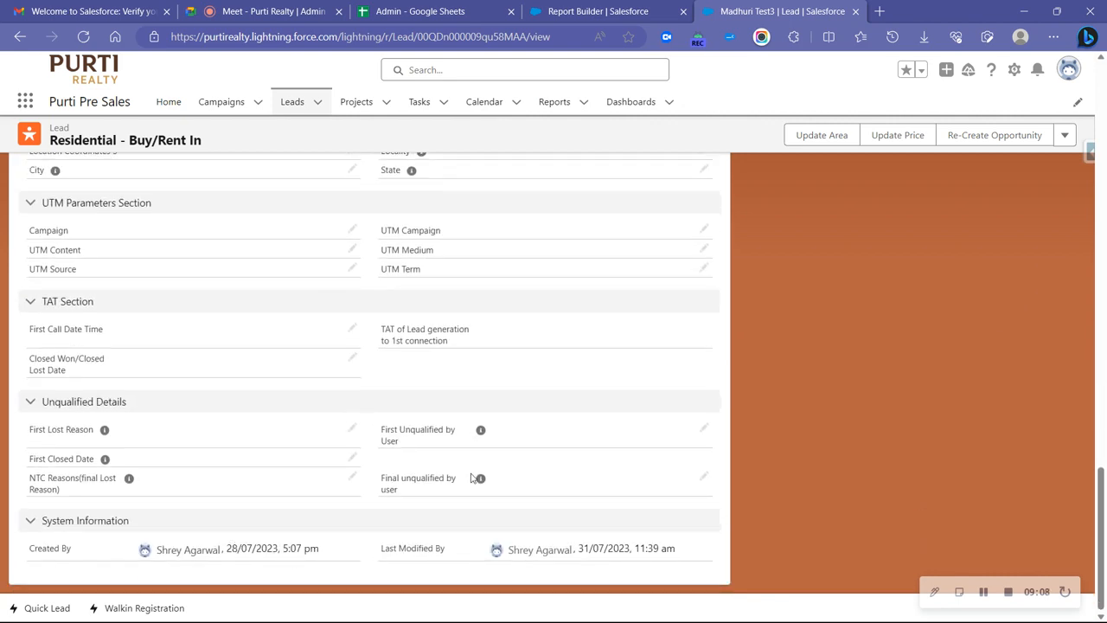
# Step: Switch back to the report builder and inspect the custom start and end dates of the Created Date filter without applying changes
pyautogui.click(626, 11)
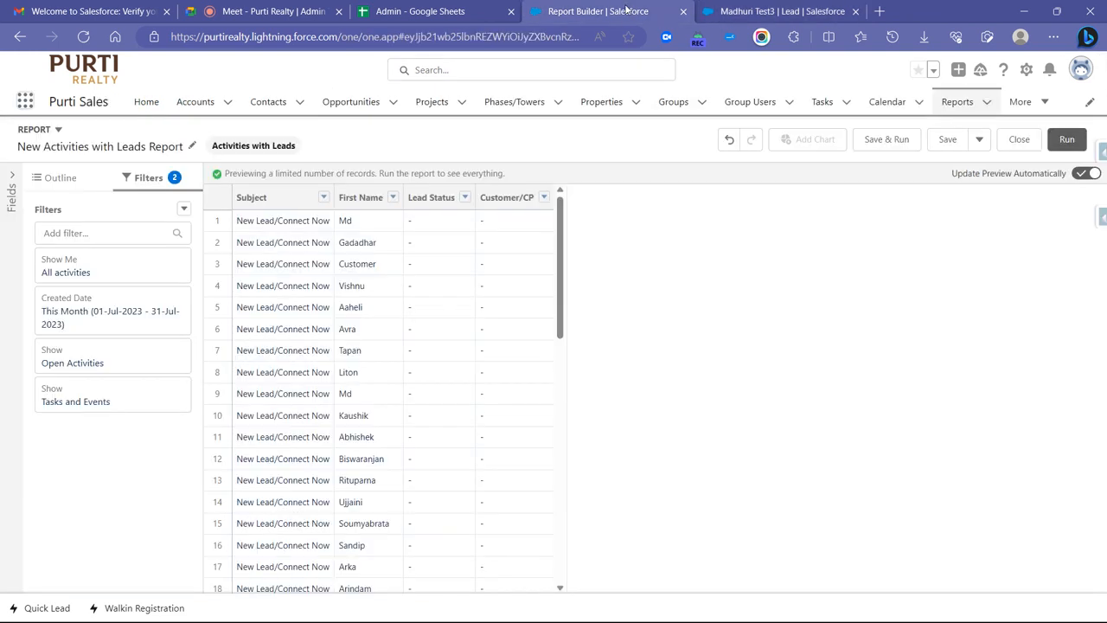
pyautogui.click(100, 313)
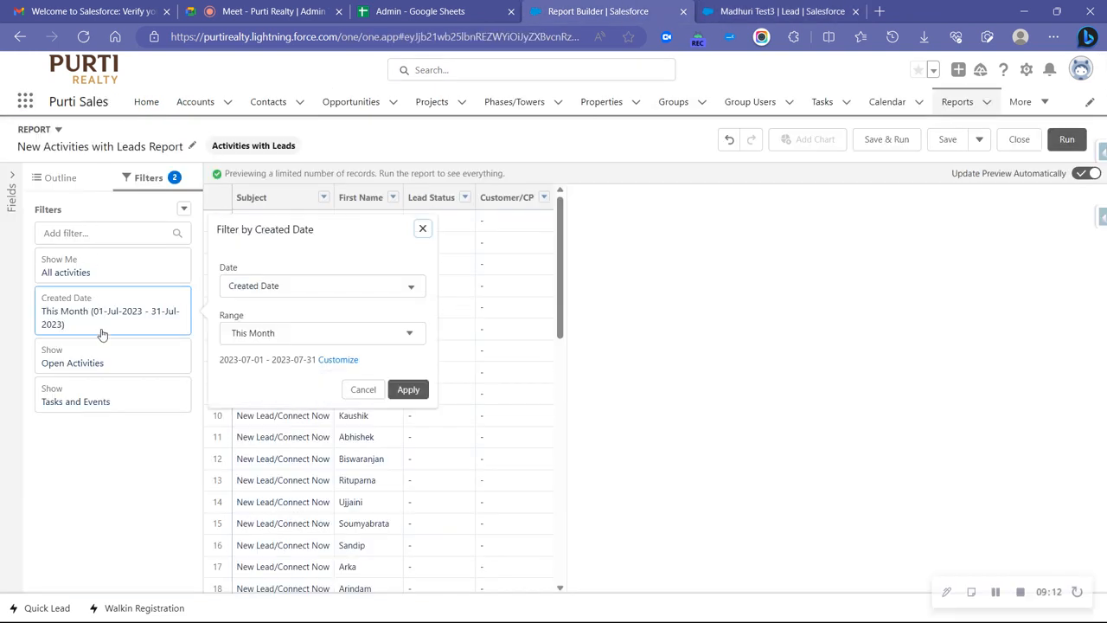
pyautogui.click(338, 360)
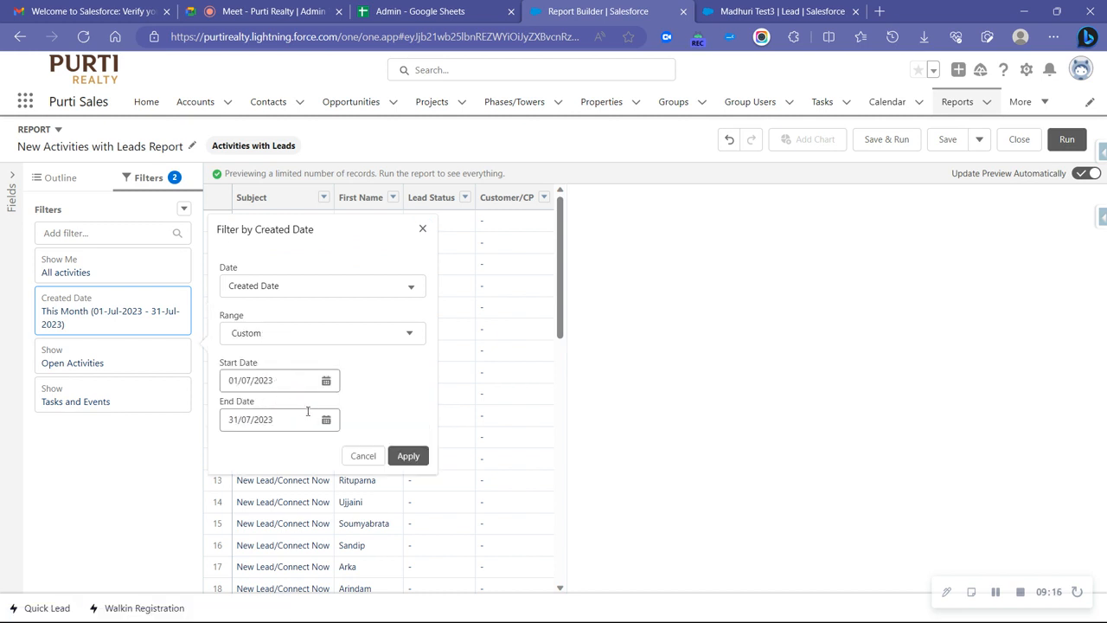
pyautogui.click(357, 459)
# Step: Compare the report's Open Activities filter with the activities on the open lead record, leaving the filter as is
pyautogui.click(95, 370)
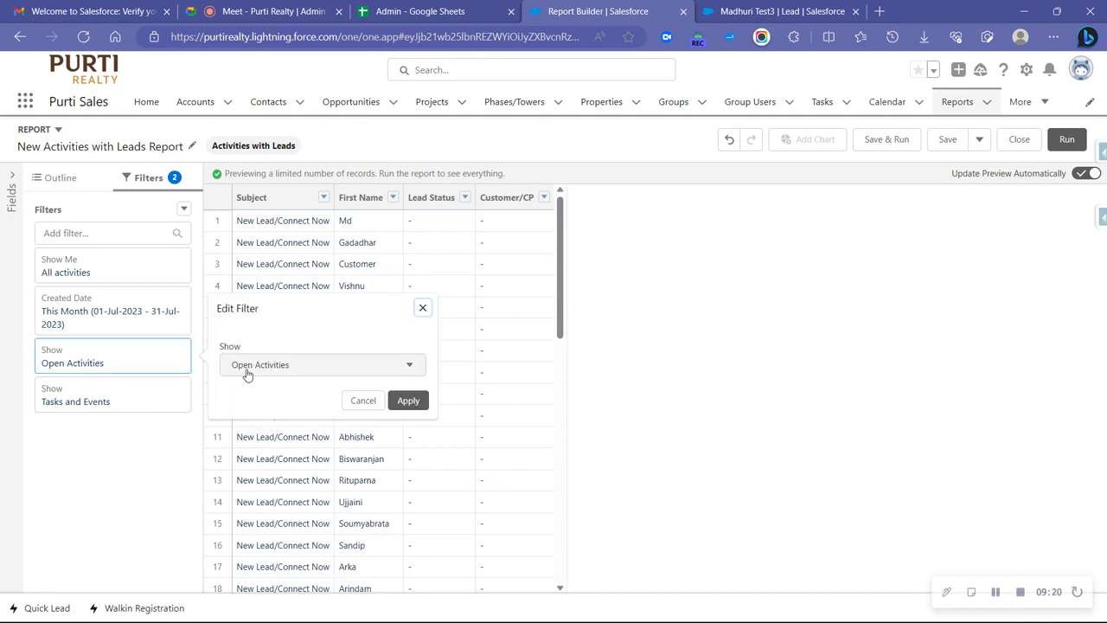
pyautogui.click(757, 10)
pyautogui.scroll(15, 729, 378)
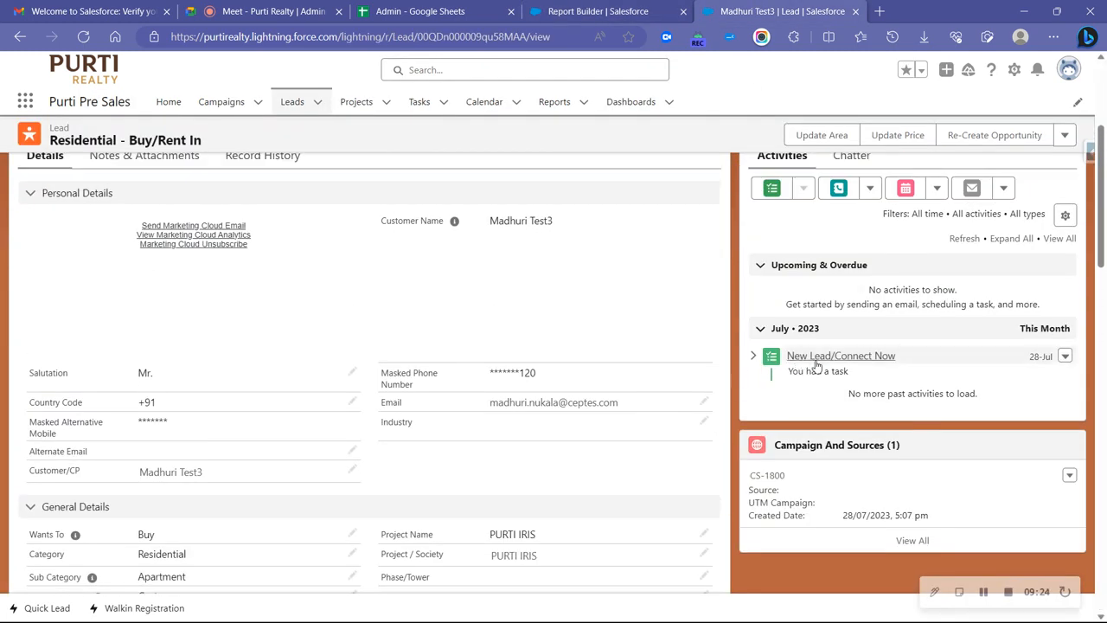
pyautogui.click(595, 10)
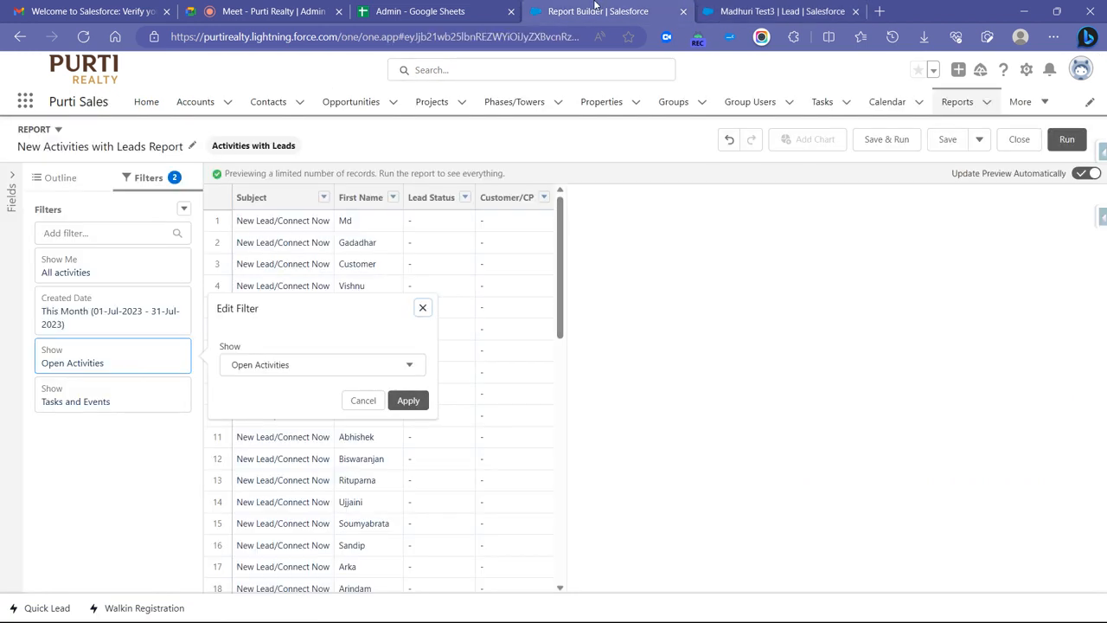
pyautogui.click(359, 400)
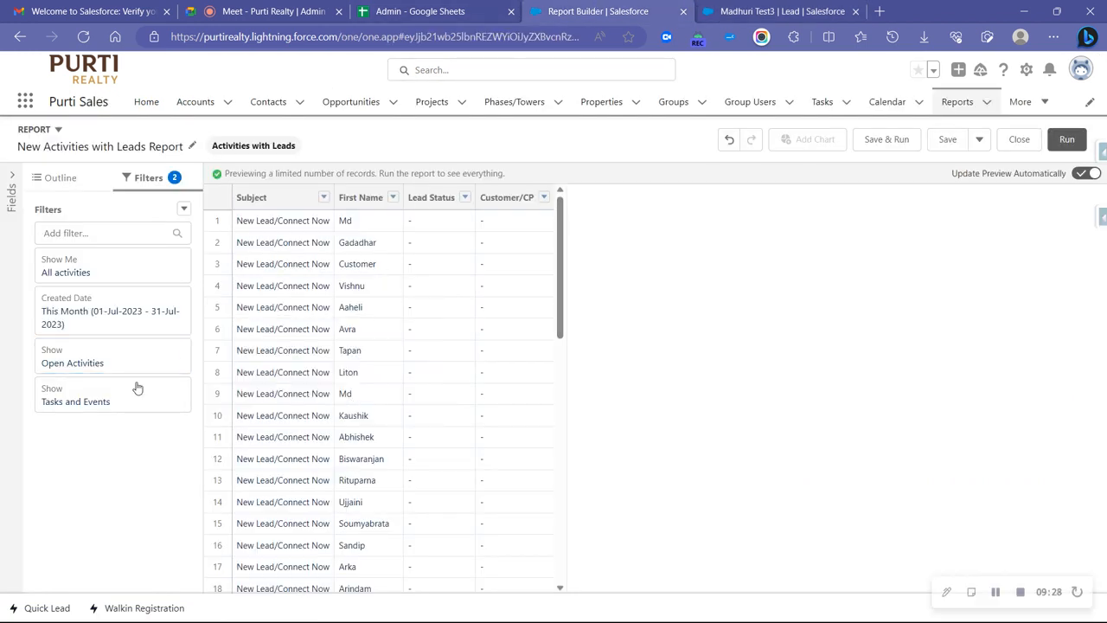
# Step: Change the report's Tasks and Events filter to show Tasks only
pyautogui.click(76, 396)
pyautogui.click(268, 403)
pyautogui.click(268, 433)
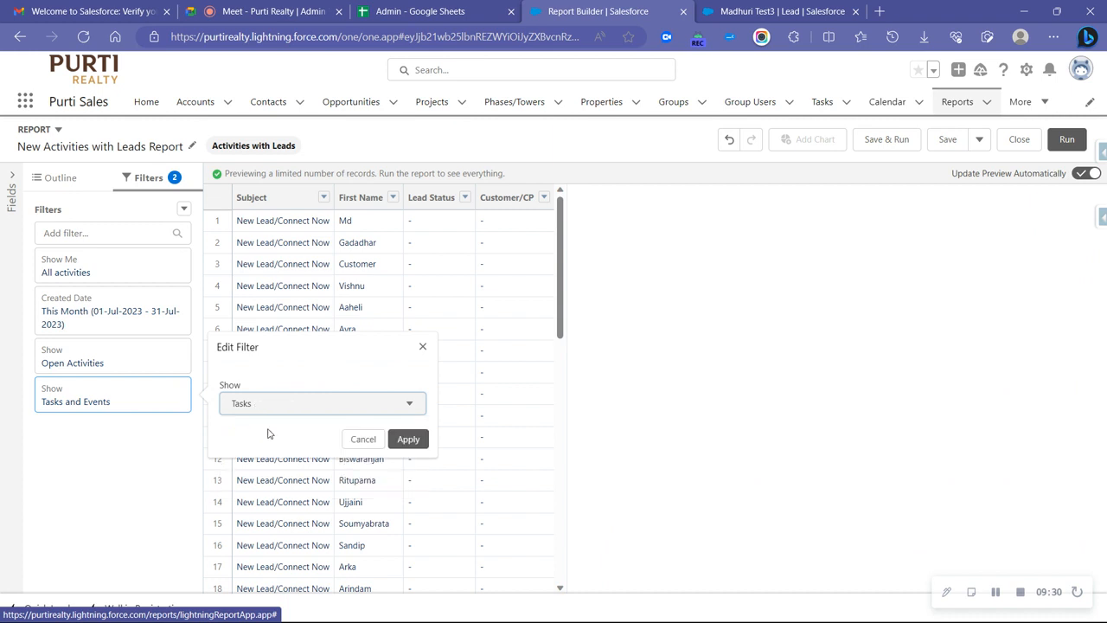
pyautogui.click(409, 439)
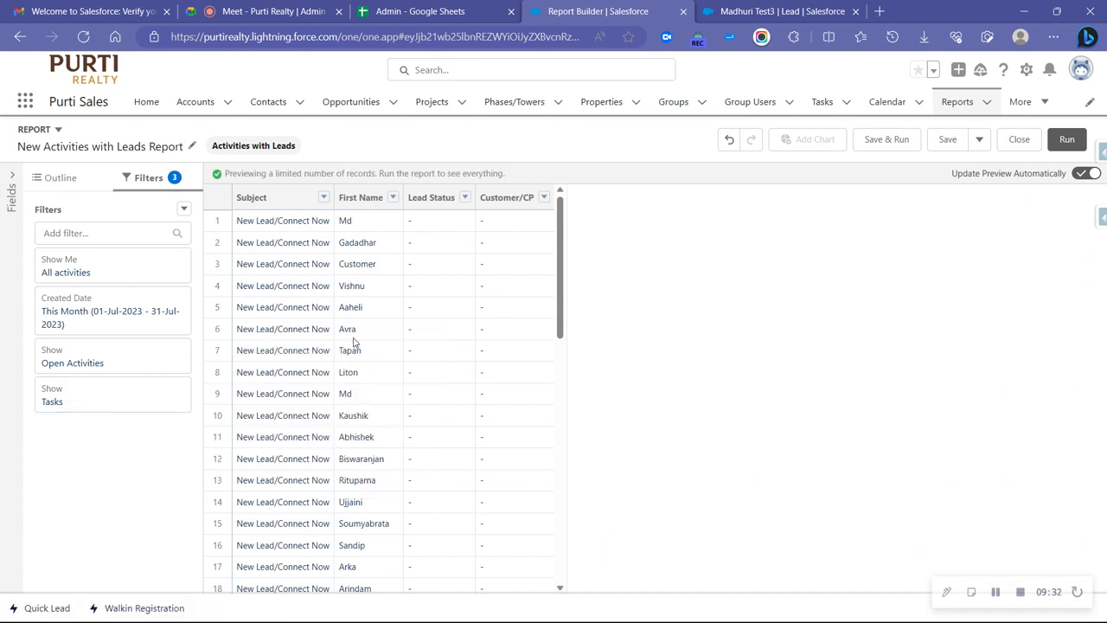
# Step: Add a report filter for Customer/CP not equal to a blank value
pyautogui.click(65, 233)
pyautogui.write('cust')
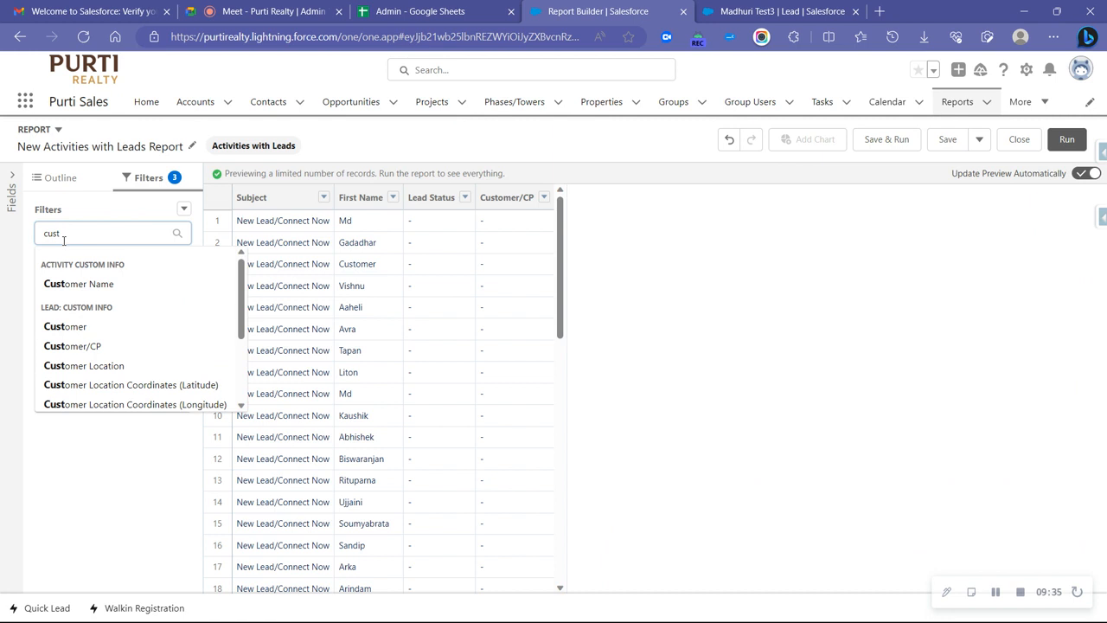
pyautogui.click(103, 347)
pyautogui.click(246, 413)
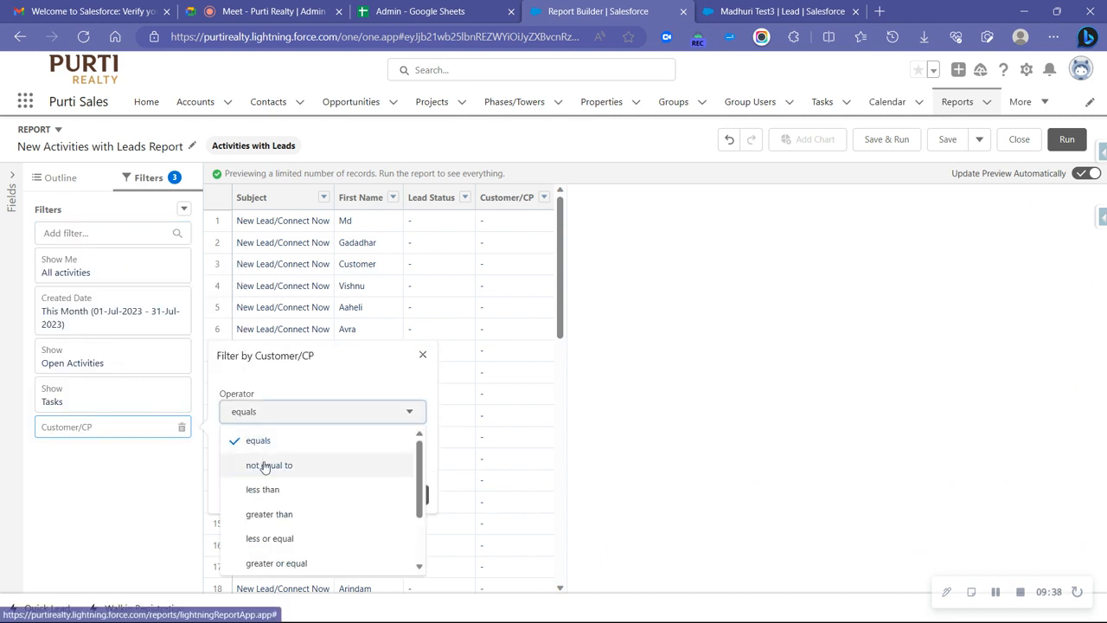
pyautogui.click(263, 462)
pyautogui.click(408, 495)
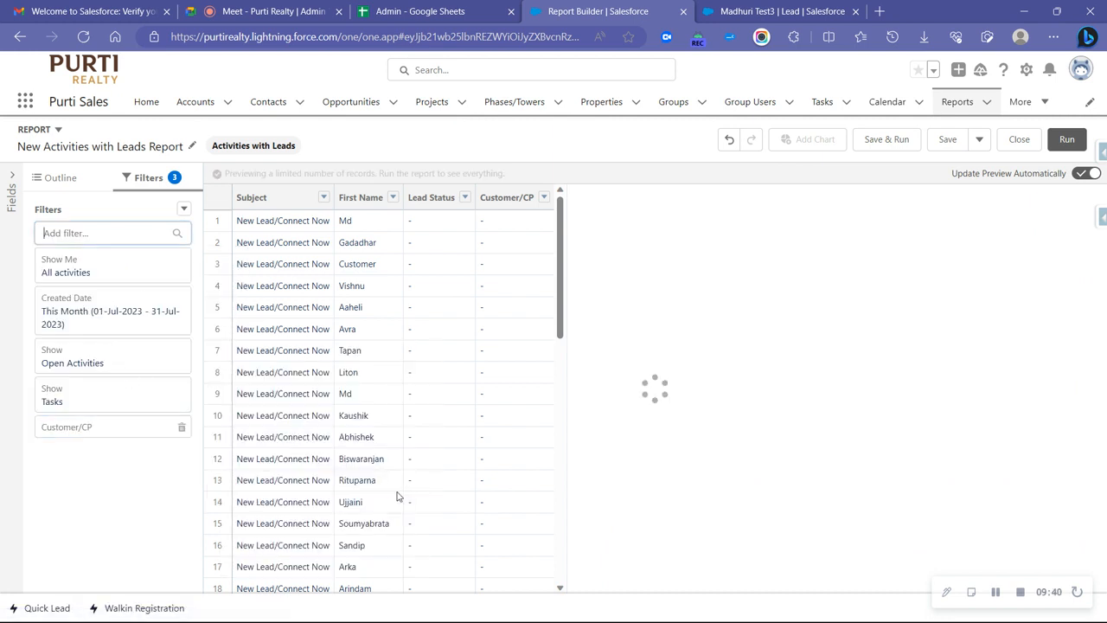
# Step: Set the Created Date filter to a custom range from 01/06/2023 to 31/07/2023
pyautogui.click(103, 316)
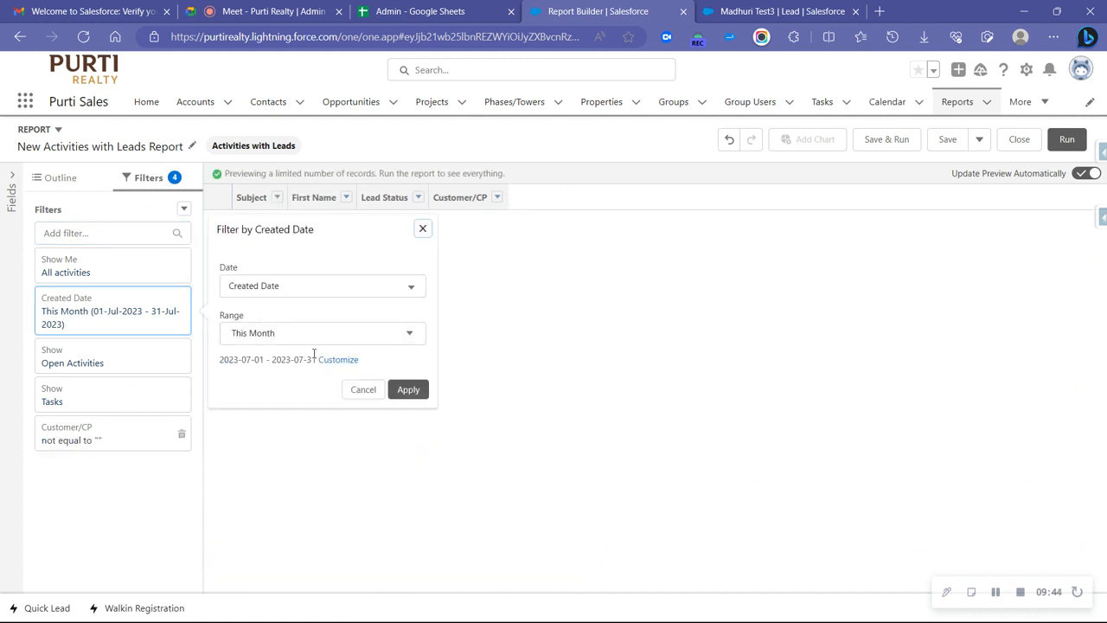
pyautogui.click(337, 362)
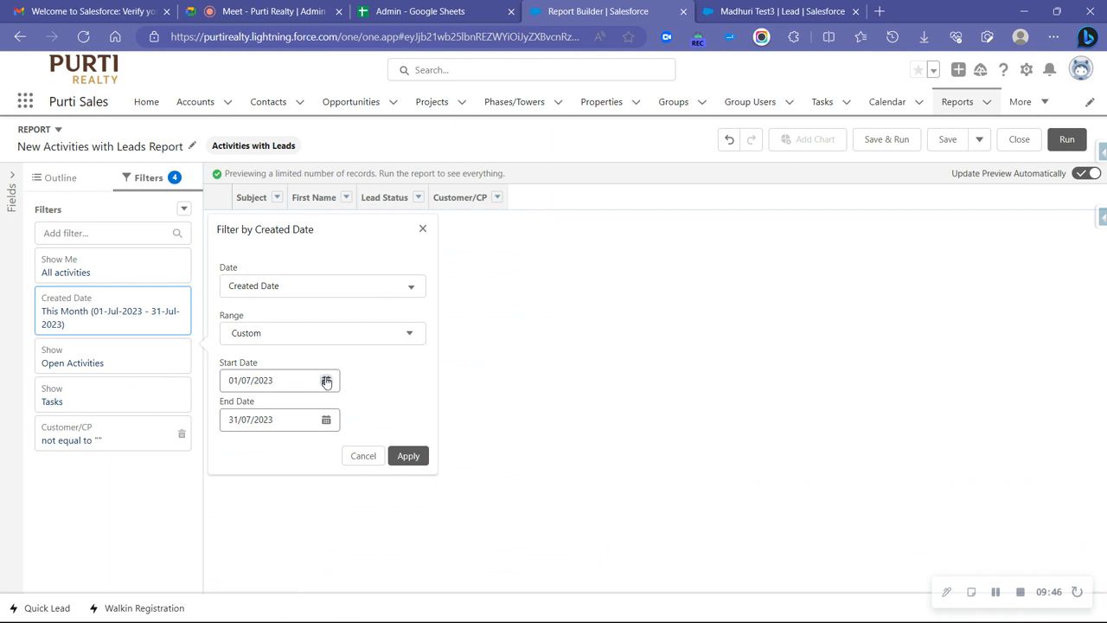
pyautogui.click(326, 381)
pyautogui.click(232, 137)
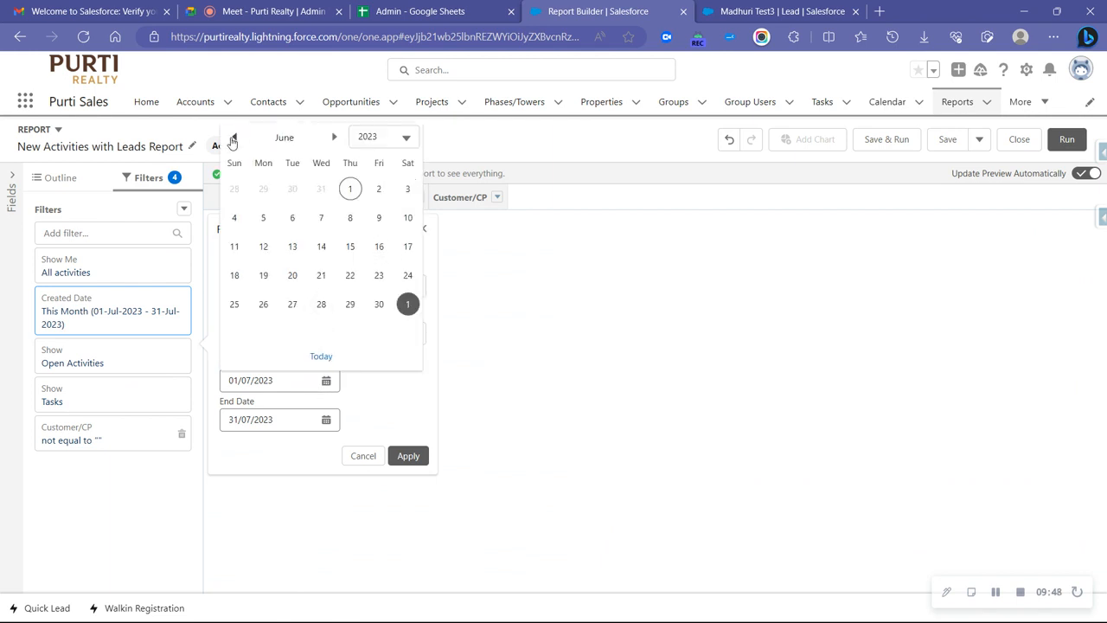
pyautogui.click(349, 190)
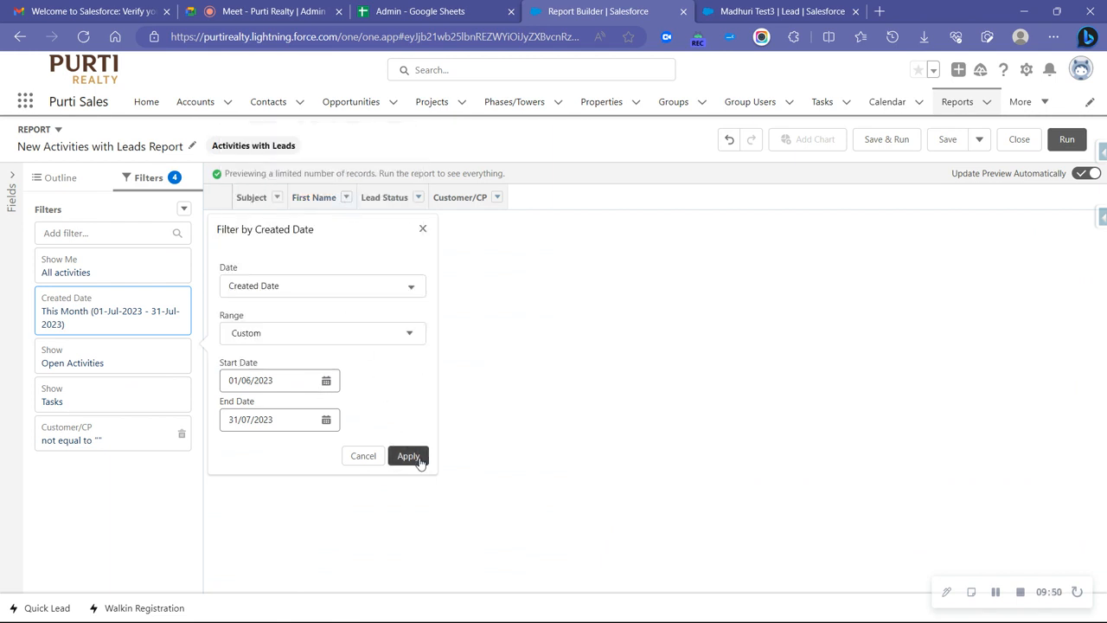
pyautogui.click(408, 456)
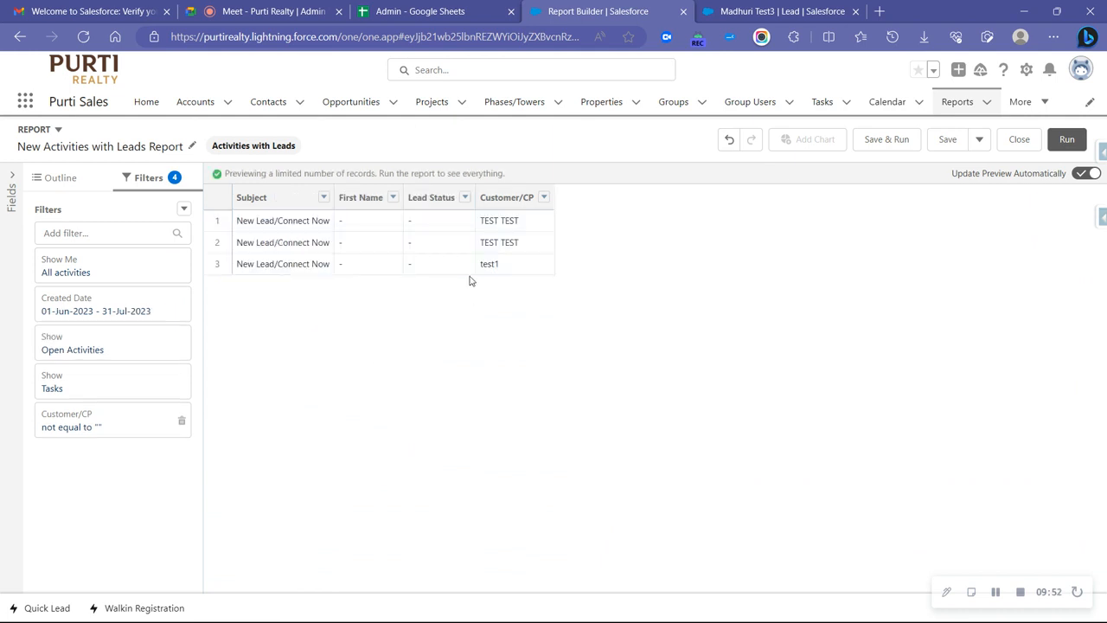
# Step: Check the Customer/CP values in the preview and remove the First Name column from the report
pyautogui.click(73, 181)
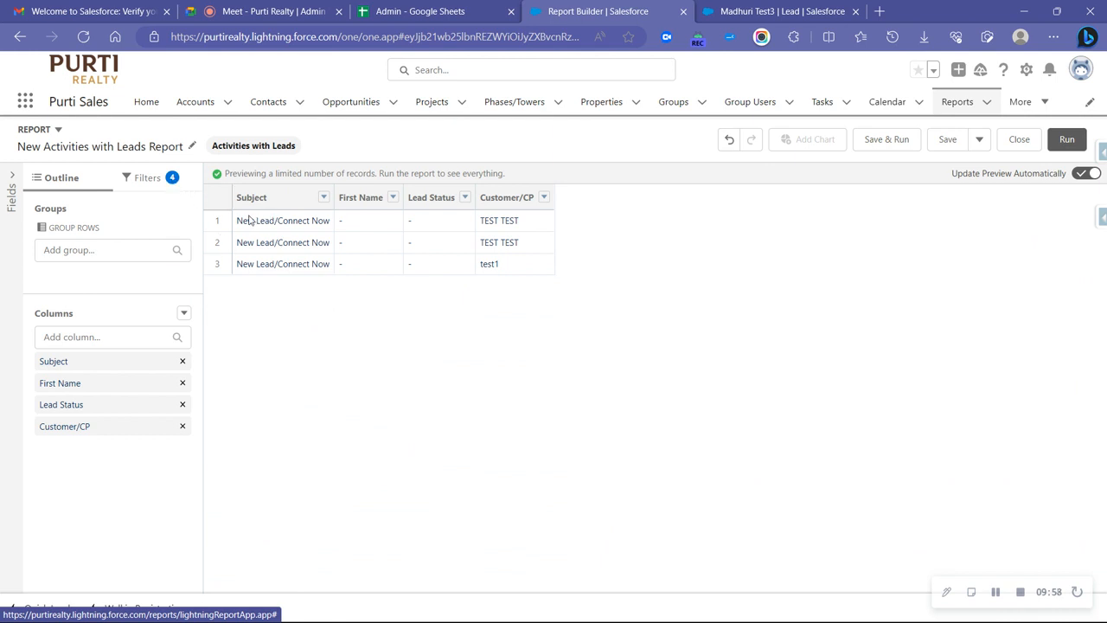
pyautogui.moveTo(482, 221); pyautogui.dragTo(526, 227)
pyautogui.click(541, 302)
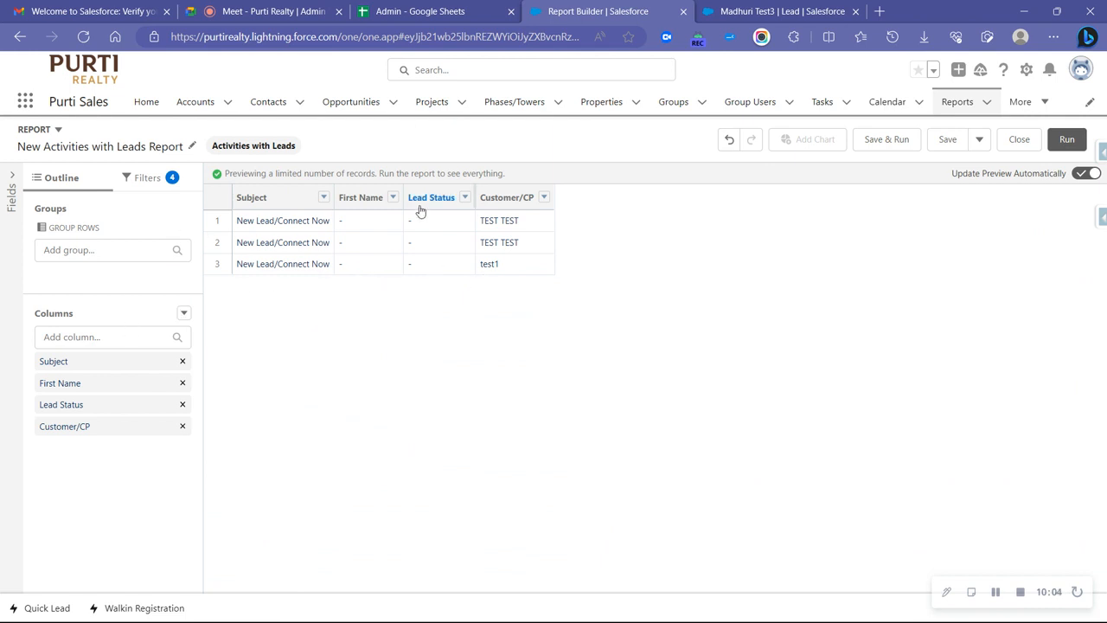
pyautogui.click(183, 383)
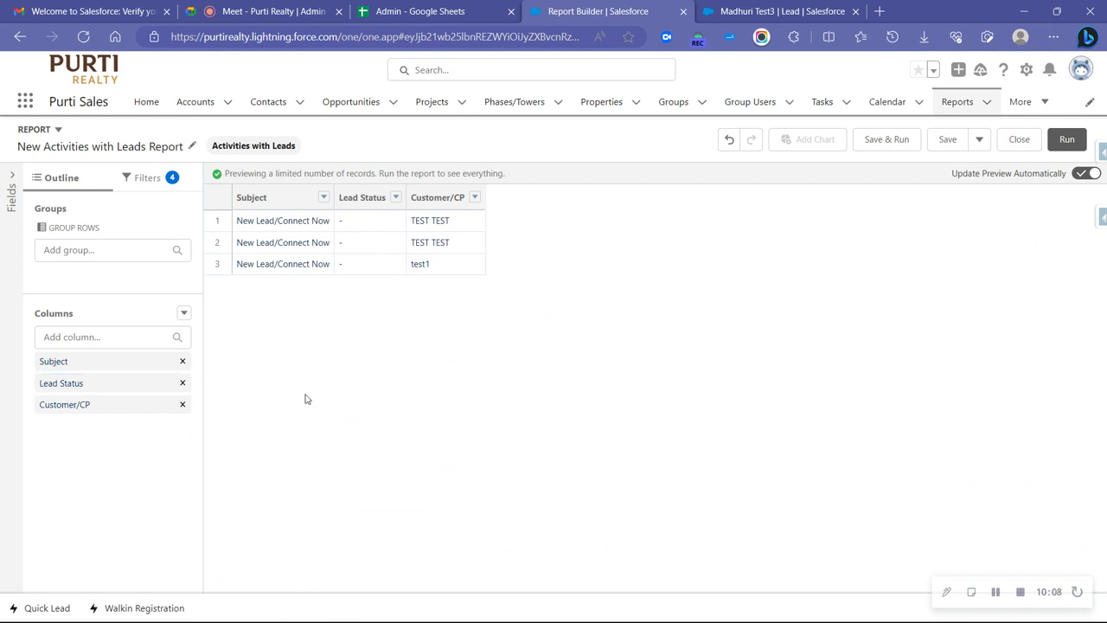
# Step: Set the Created Date filter's range to Last 90 Days and apply it
pyautogui.click(157, 184)
pyautogui.click(128, 306)
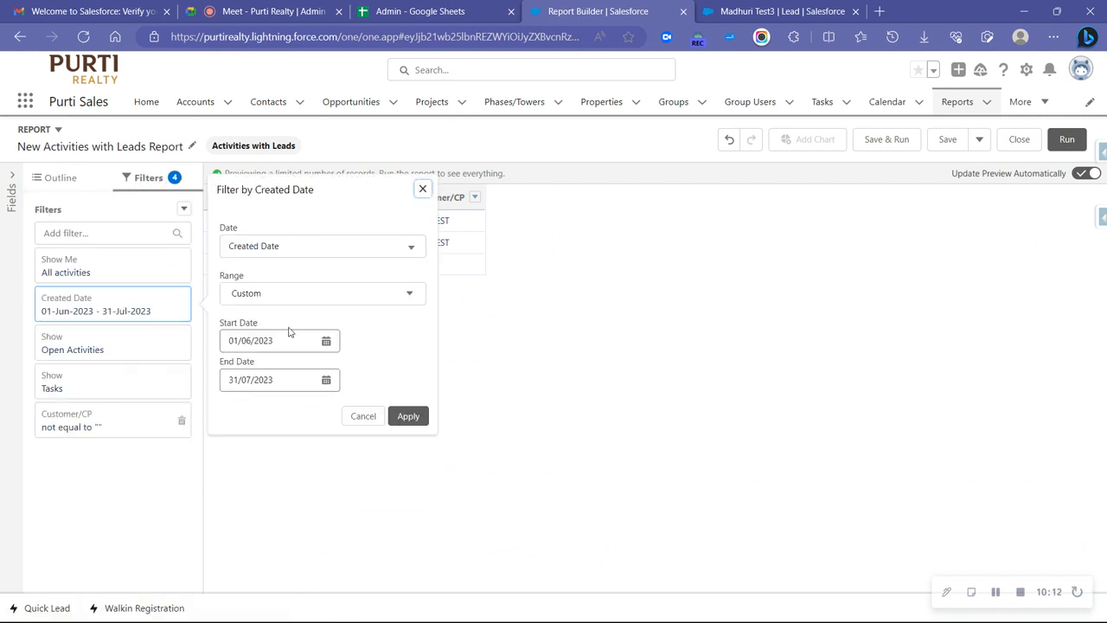
pyautogui.click(312, 299)
pyautogui.scroll(-3, 321, 372)
pyautogui.scroll(-5, 320, 388)
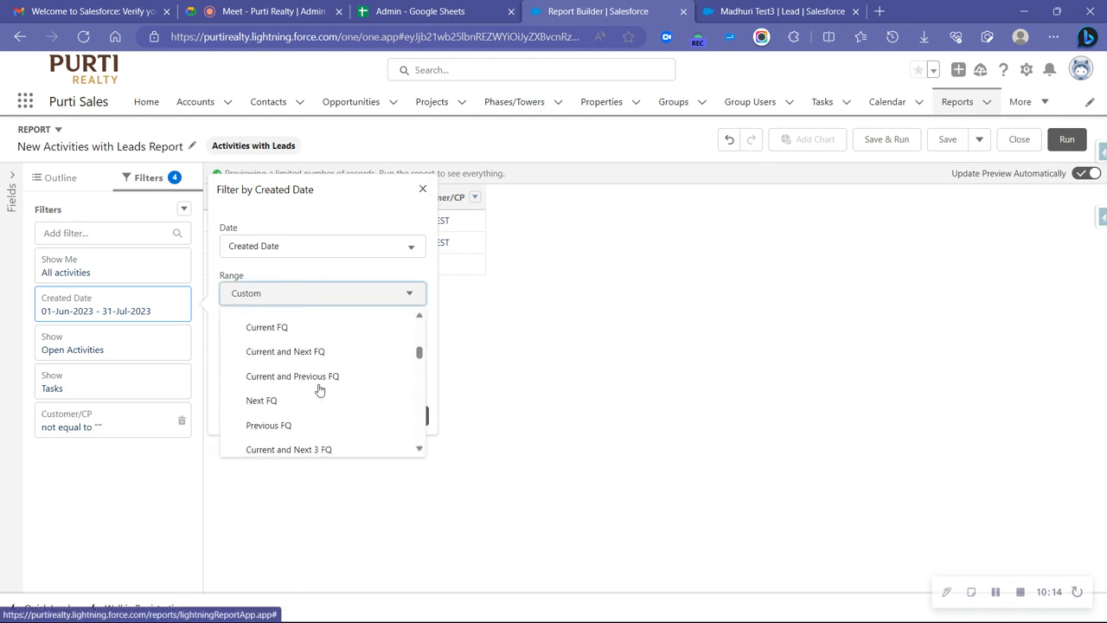
pyautogui.scroll(-8, 306, 396)
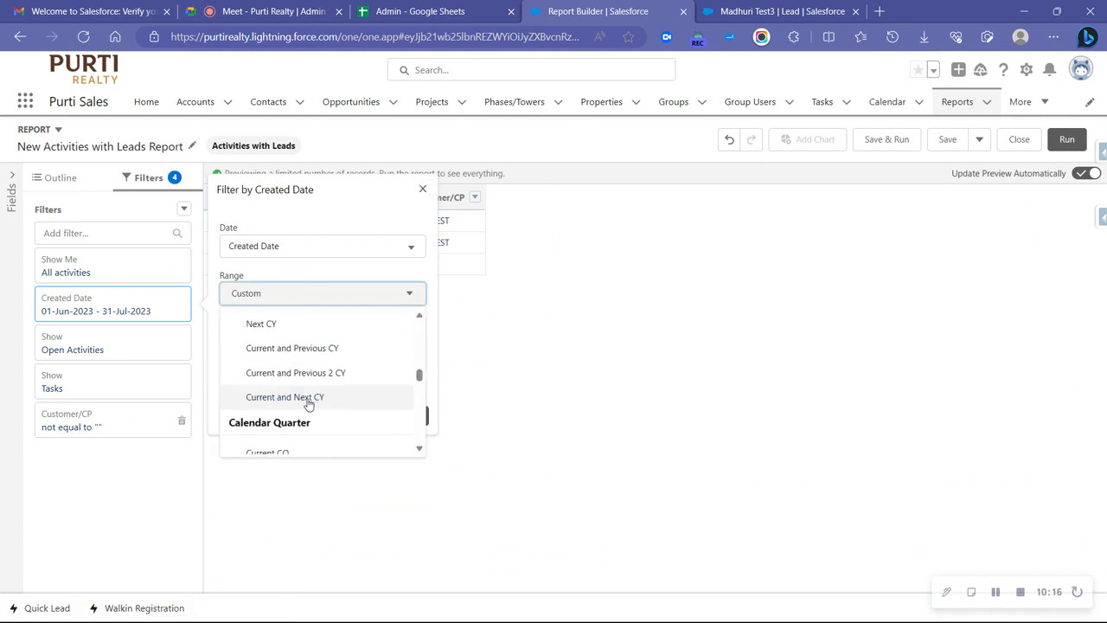
pyautogui.scroll(-3, 307, 405)
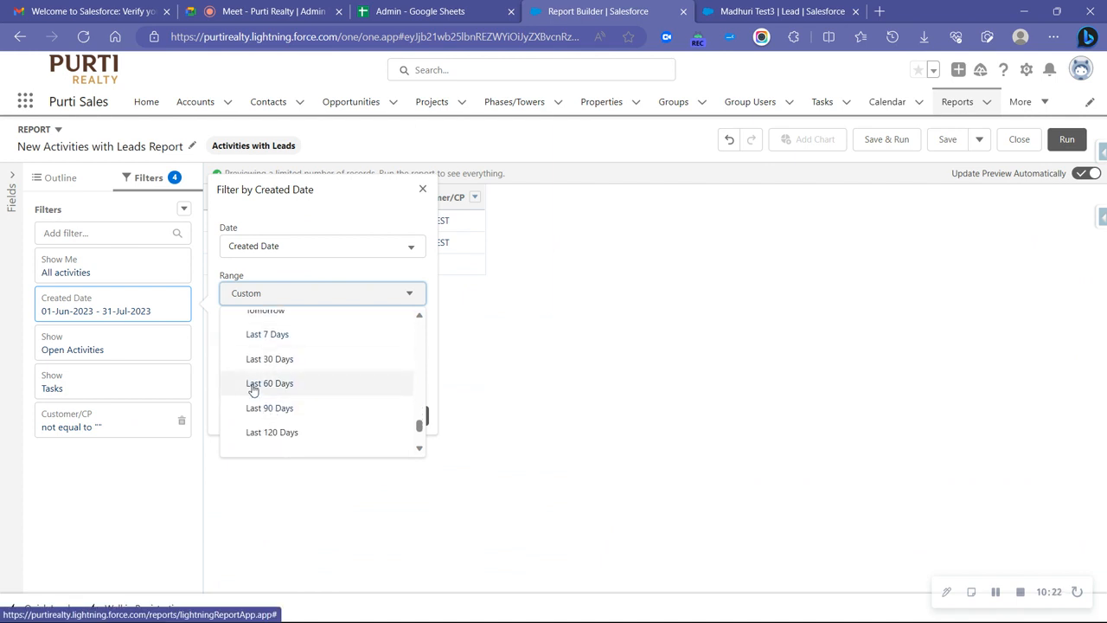
pyautogui.scroll(1, 275, 389)
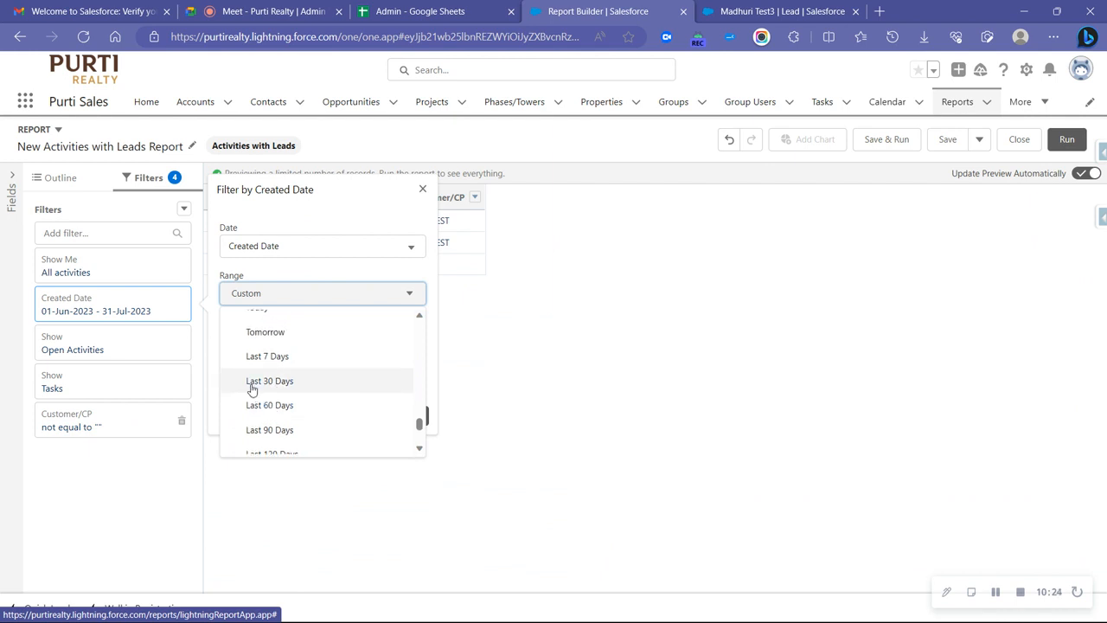
pyautogui.scroll(-3, 303, 398)
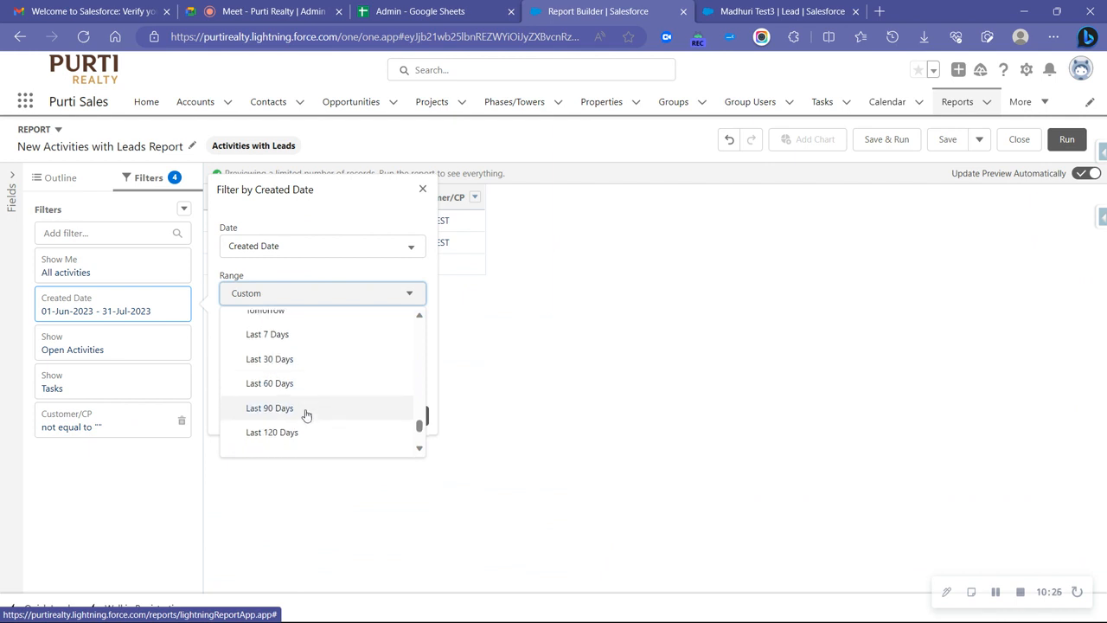
pyautogui.scroll(-3, 303, 433)
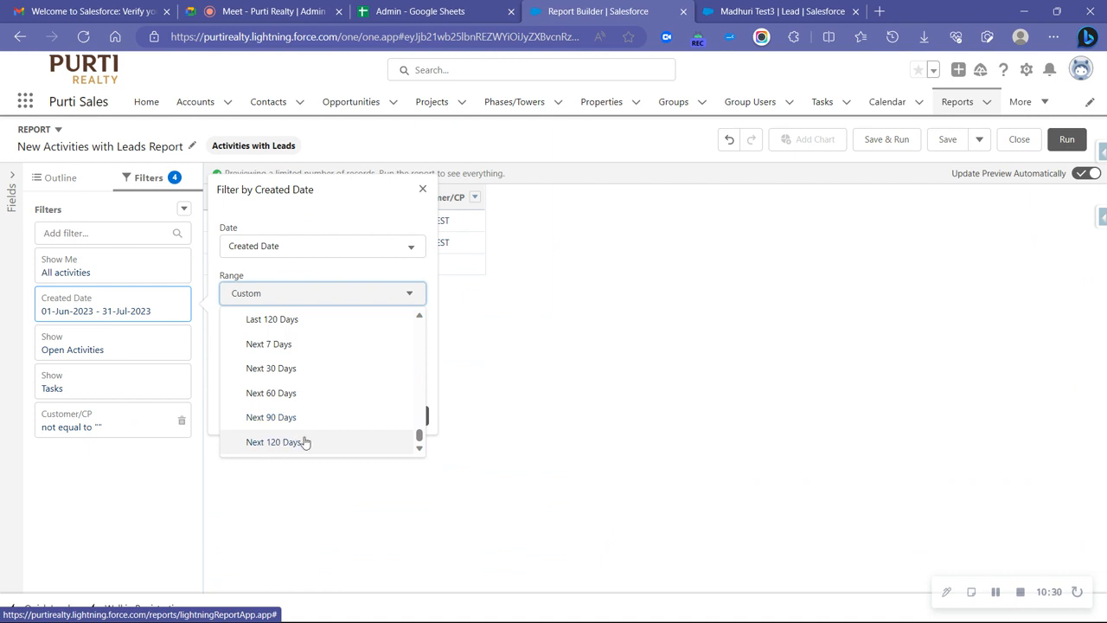
pyautogui.scroll(3, 305, 439)
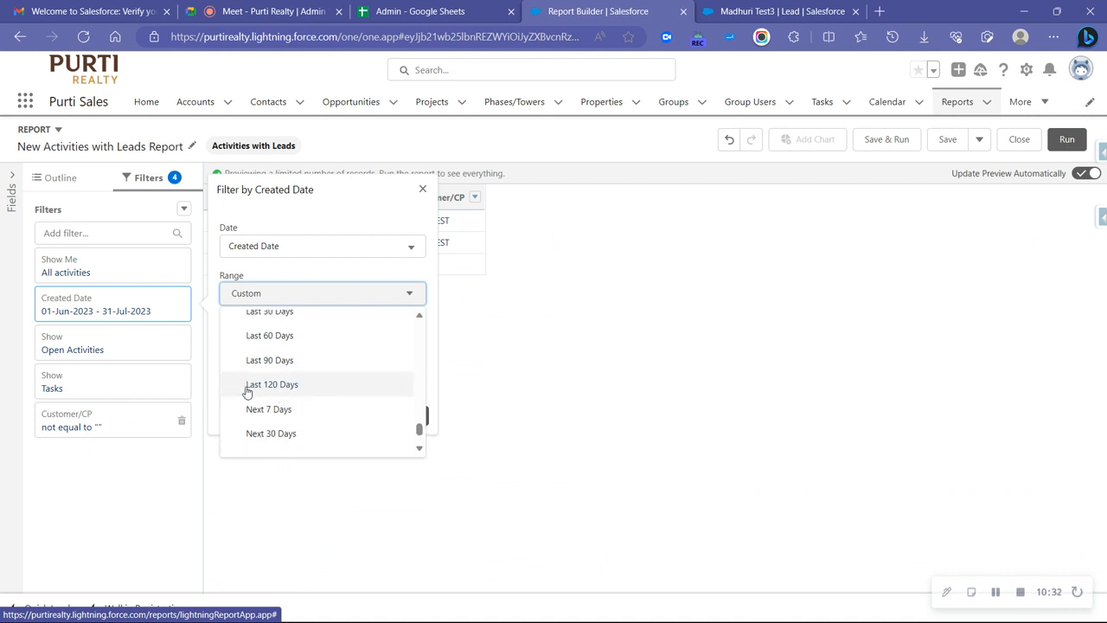
pyautogui.click(286, 362)
pyautogui.click(404, 349)
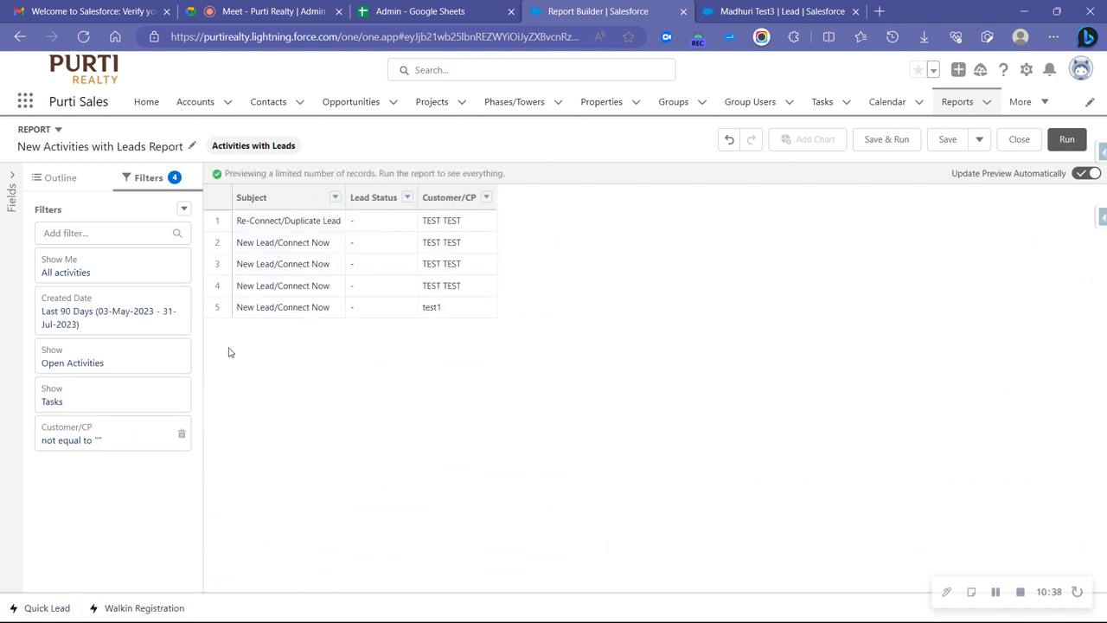
# Step: Look through the available range options of the Created Date filter, including the last and next day ranges
pyautogui.click(129, 434)
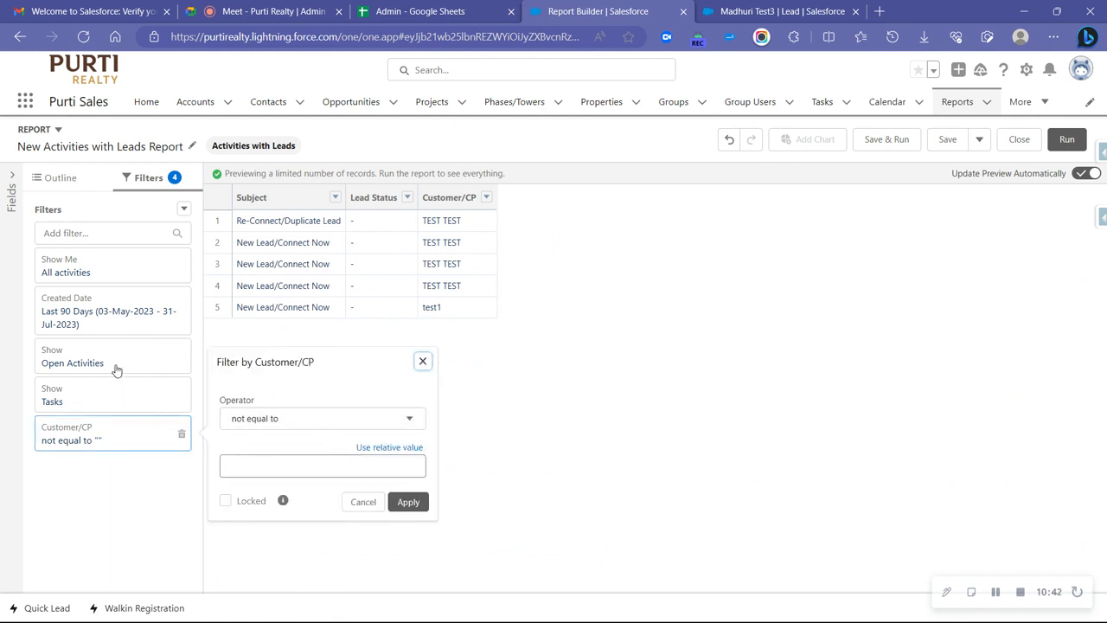
pyautogui.click(143, 326)
pyautogui.click(304, 340)
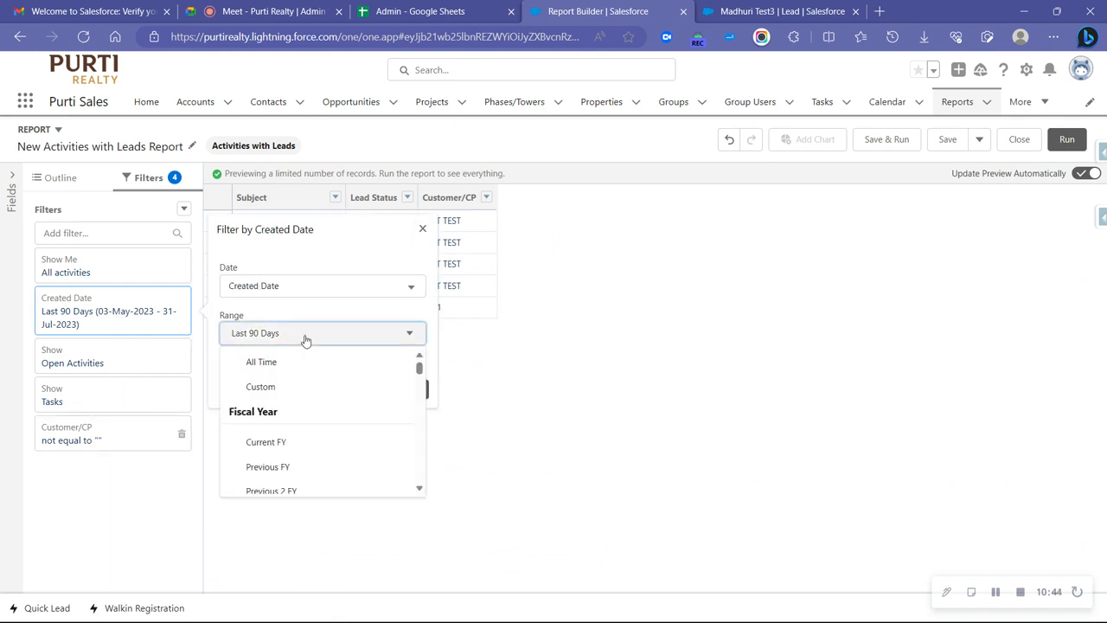
pyautogui.scroll(-7, 302, 394)
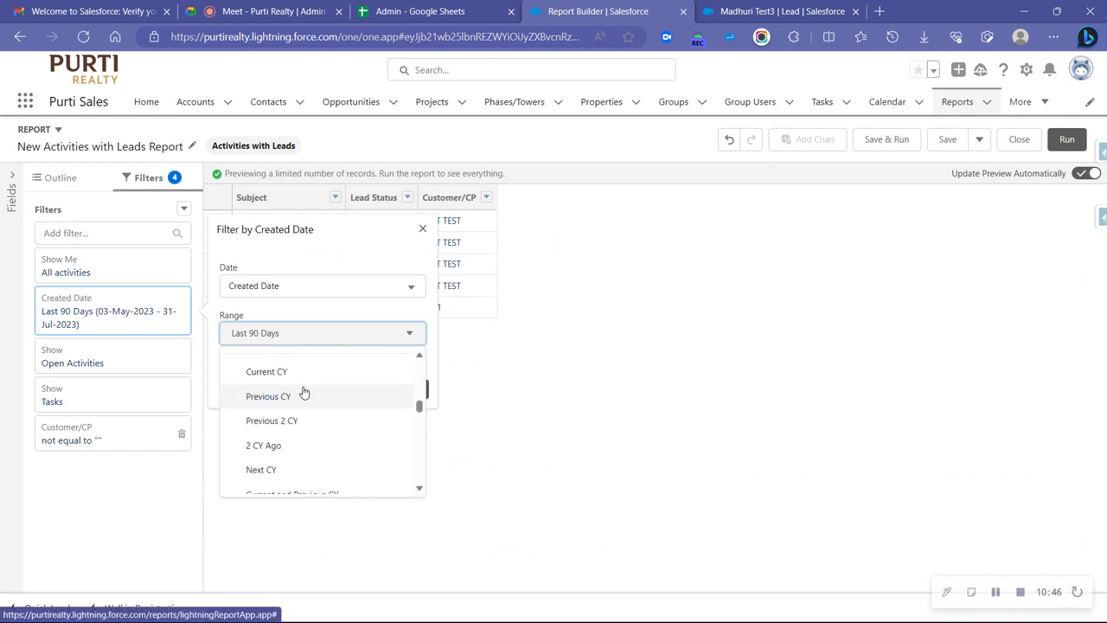
pyautogui.scroll(-10, 305, 384)
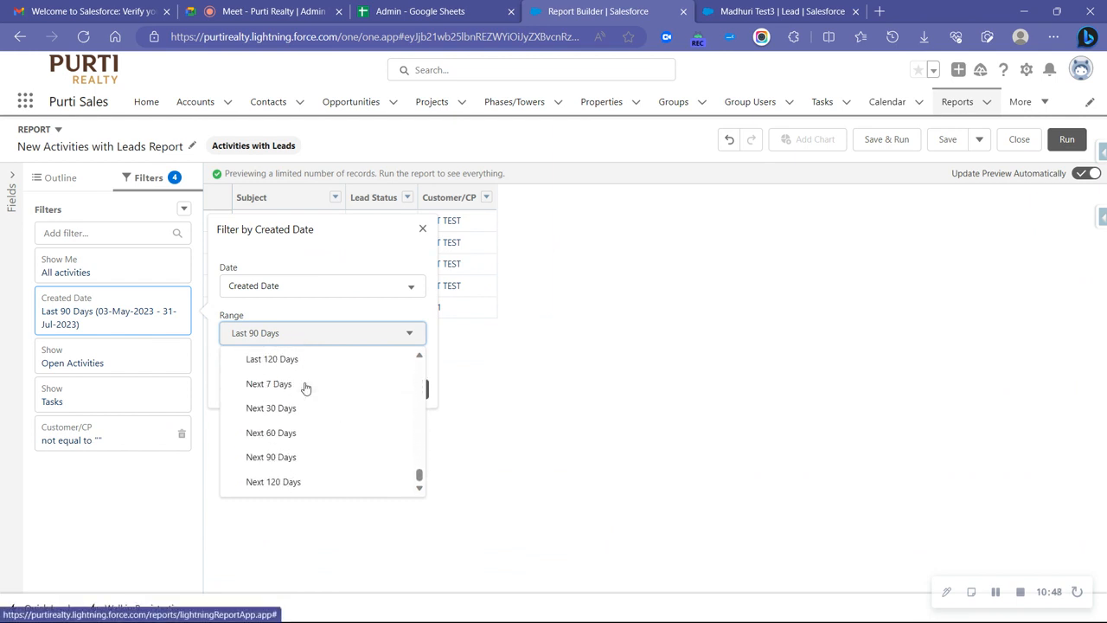
pyautogui.scroll(3, 311, 433)
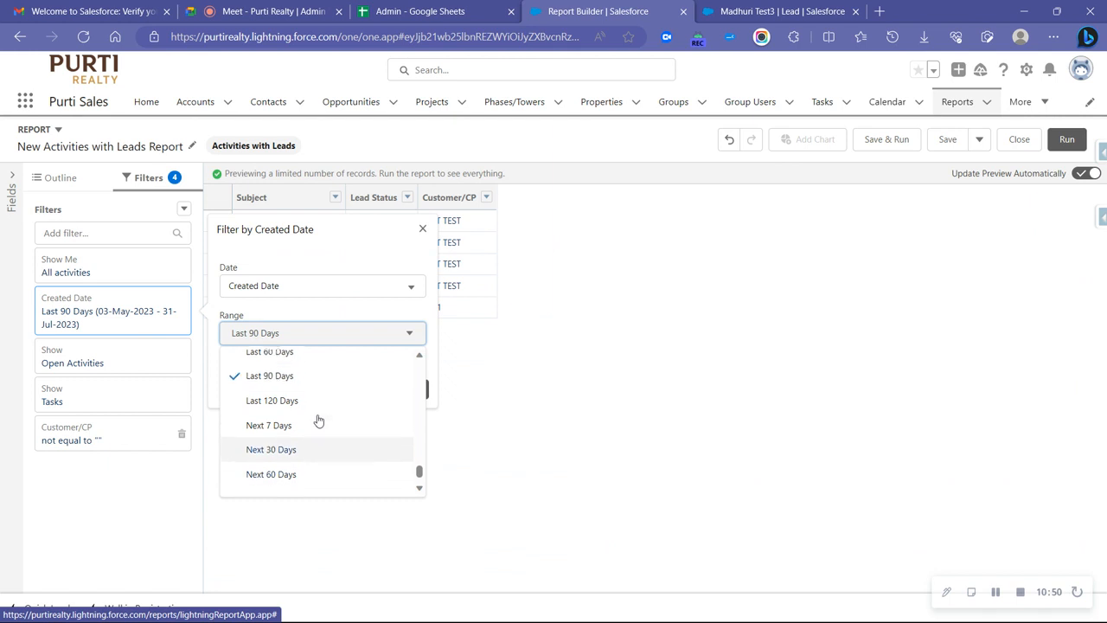
pyautogui.scroll(-3, 319, 420)
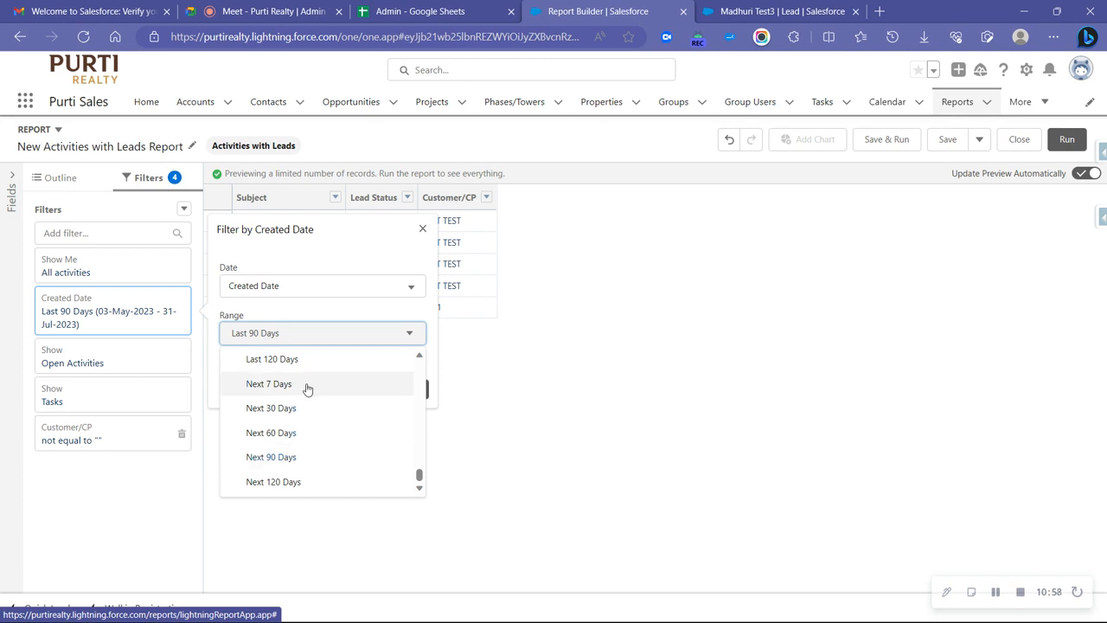
pyautogui.click(334, 336)
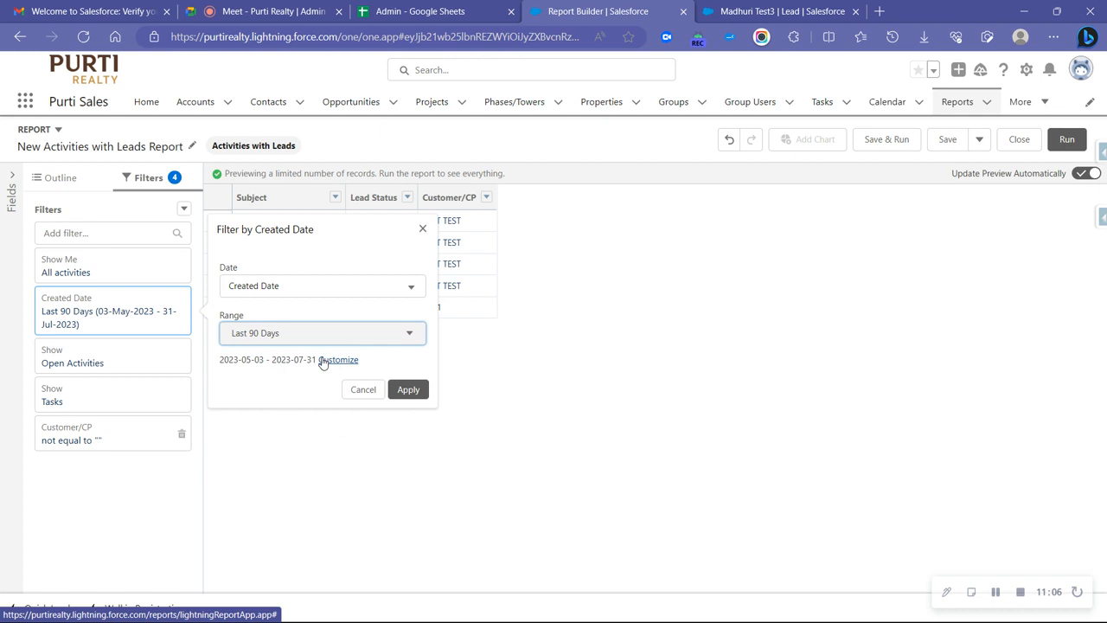
pyautogui.click(323, 362)
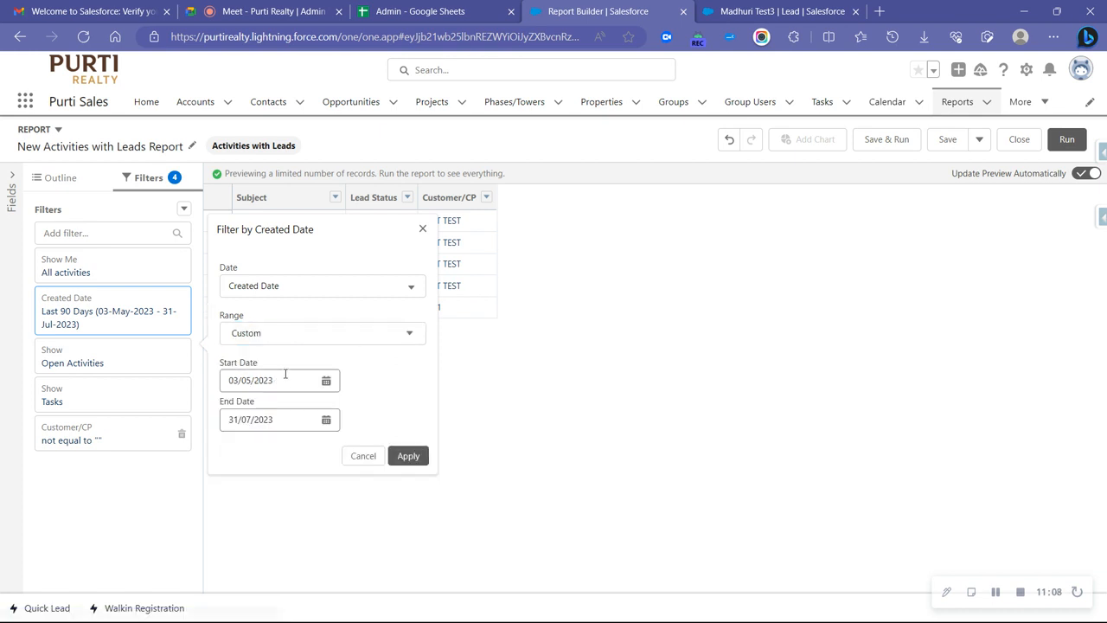
pyautogui.click(325, 381)
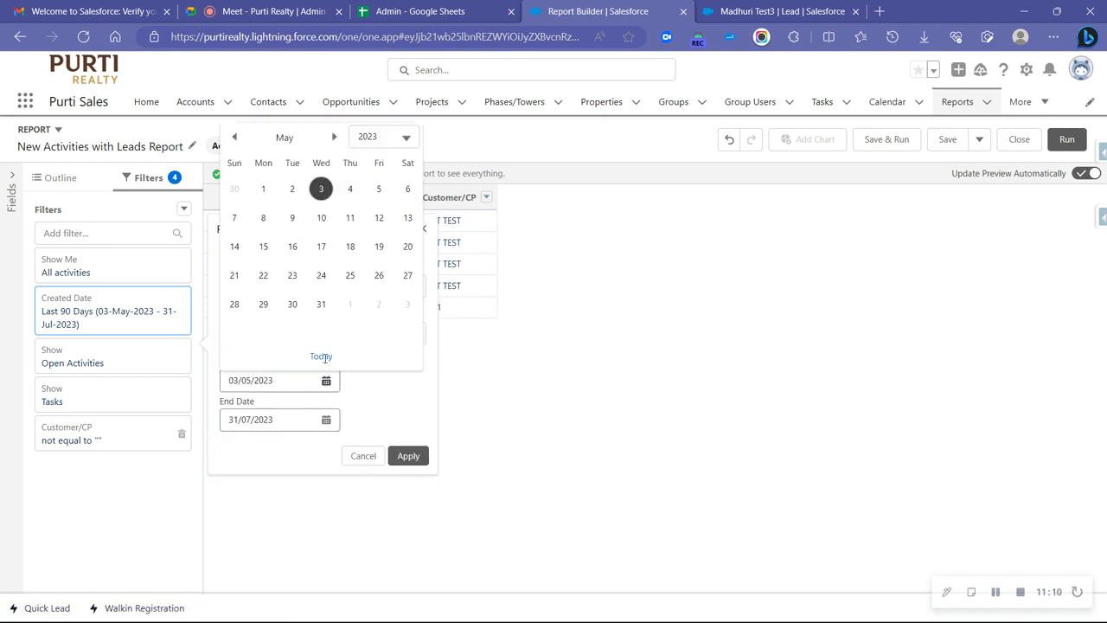
pyautogui.click(363, 457)
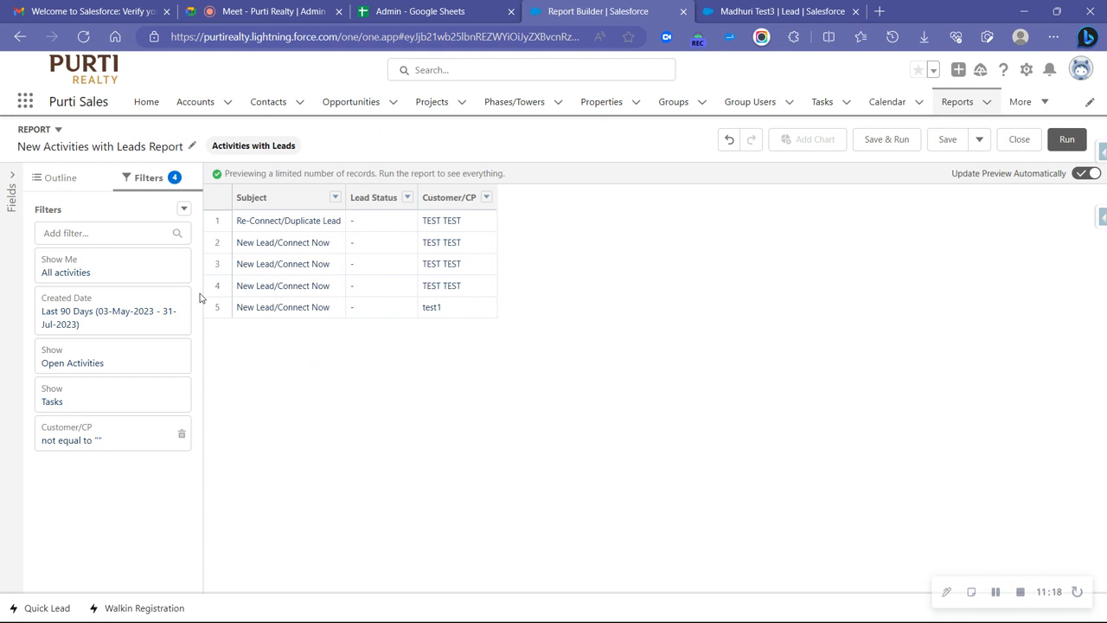
# Step: Set the Created Date filter's range to All Time and apply it
pyautogui.click(120, 321)
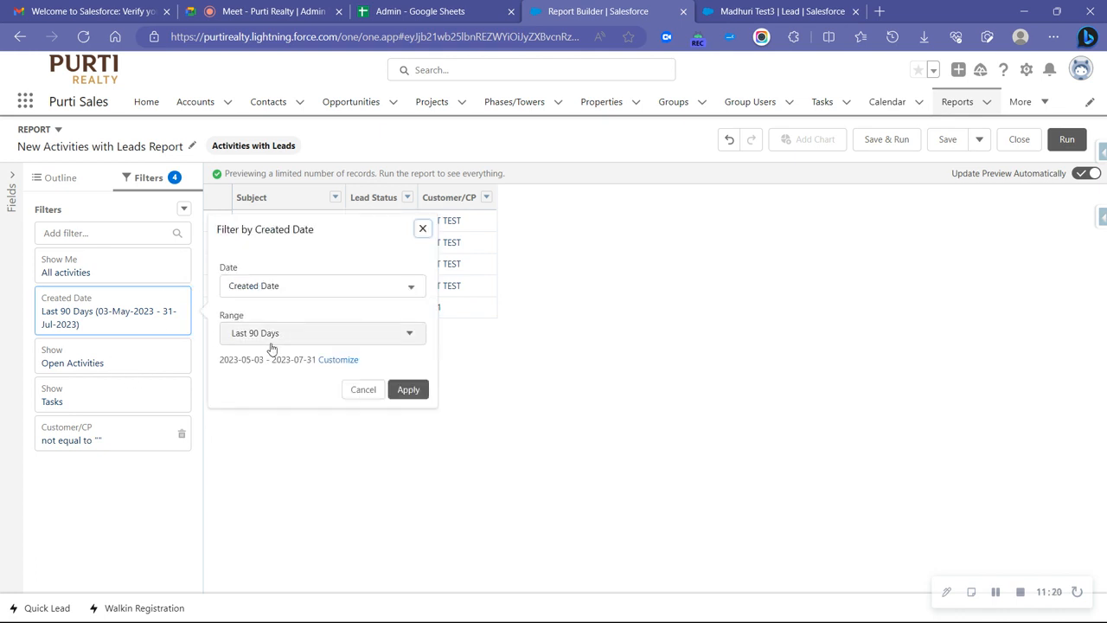
pyautogui.click(342, 333)
pyautogui.click(338, 335)
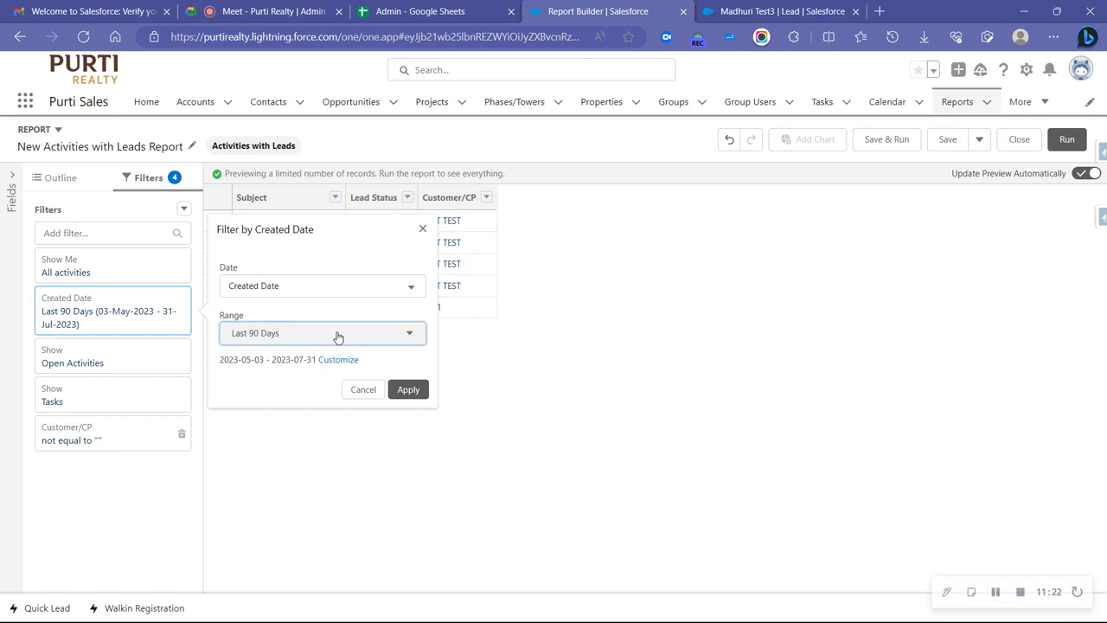
pyautogui.click(272, 337)
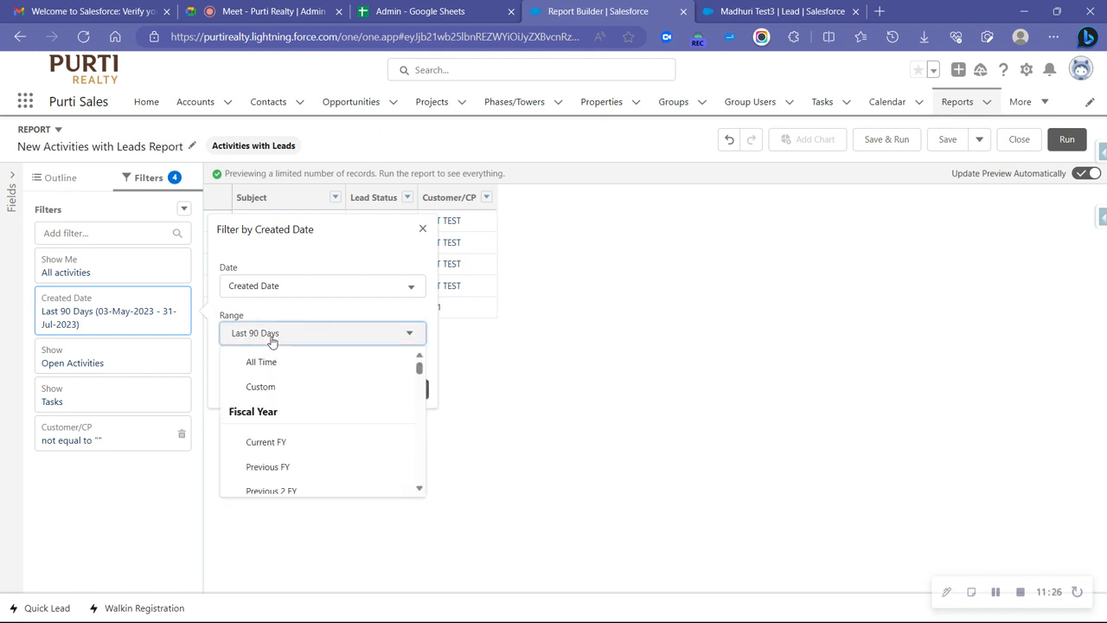
pyautogui.click(272, 340)
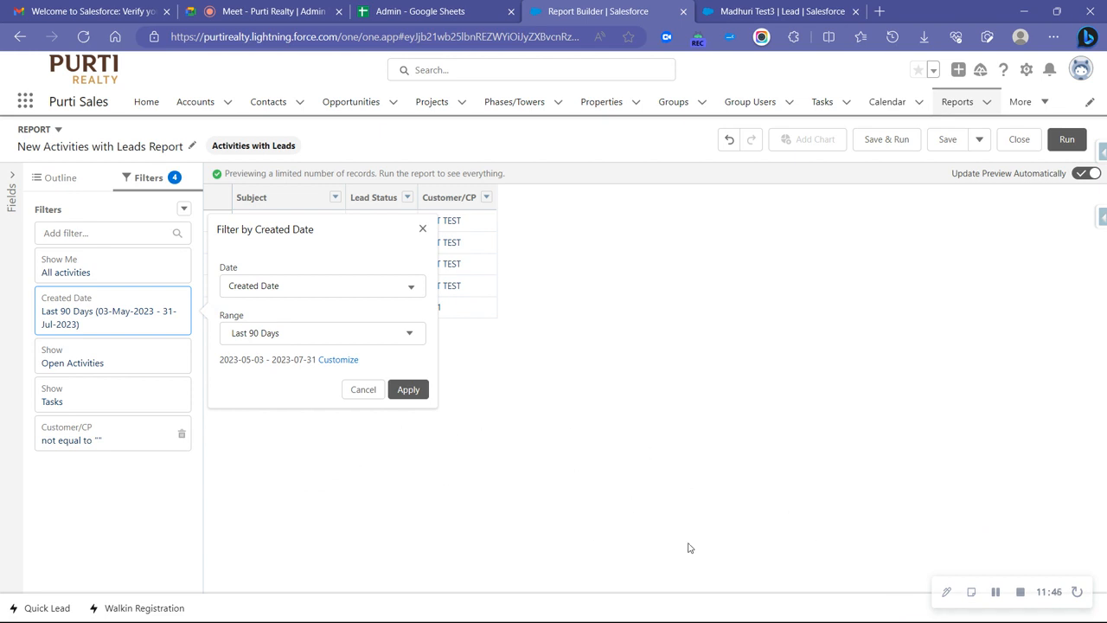
pyautogui.moveTo(774, 603)
pyautogui.moveTo(1038, 618)
pyautogui.click(353, 360)
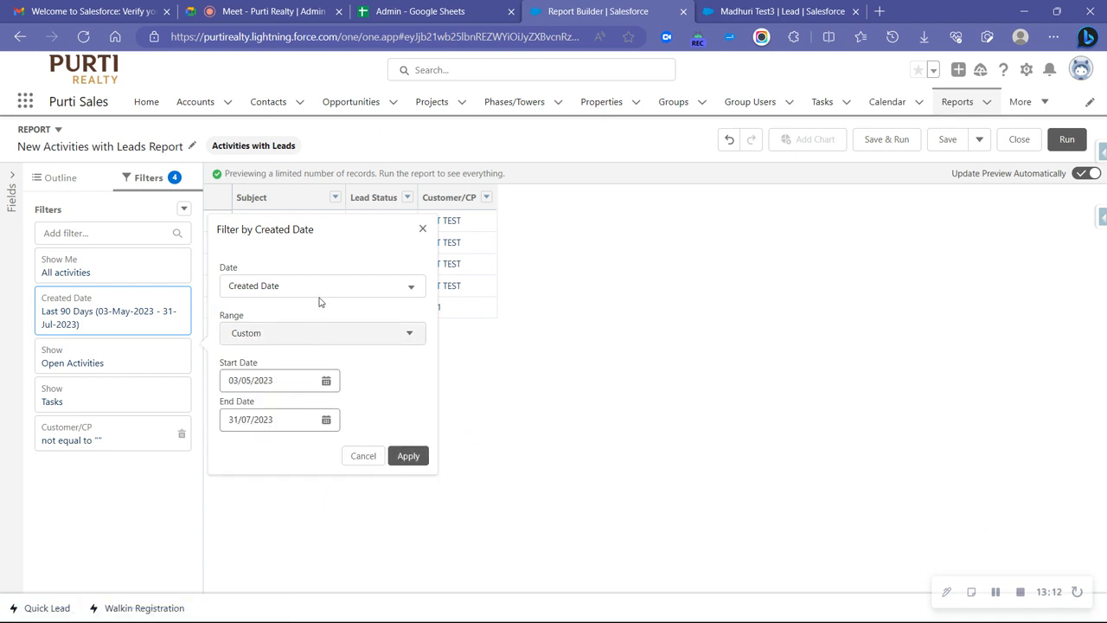
pyautogui.click(321, 338)
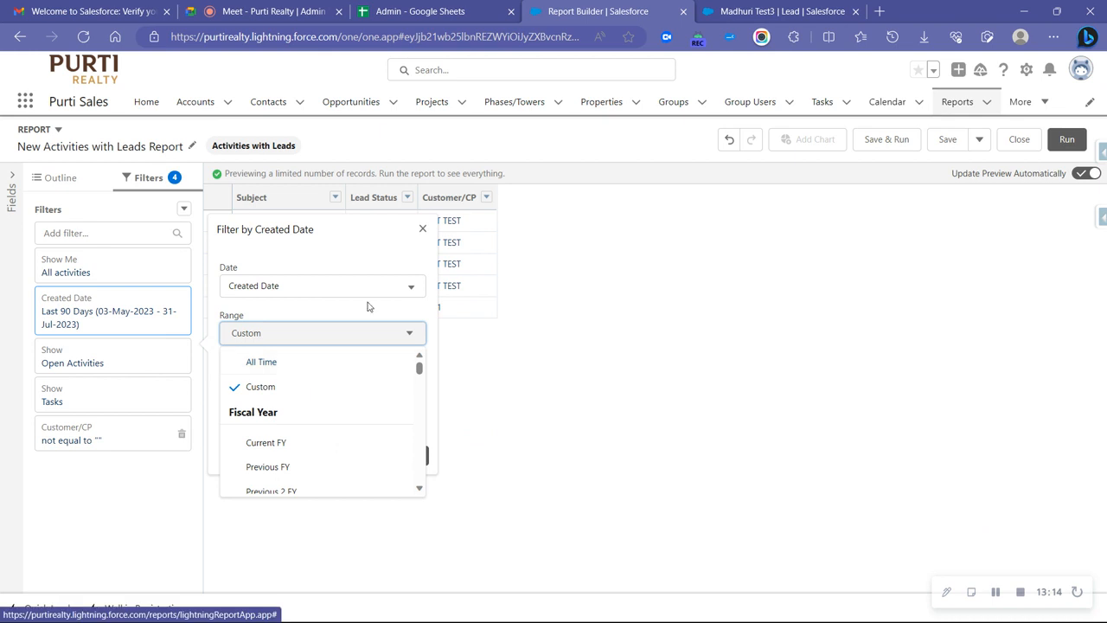
pyautogui.click(316, 313)
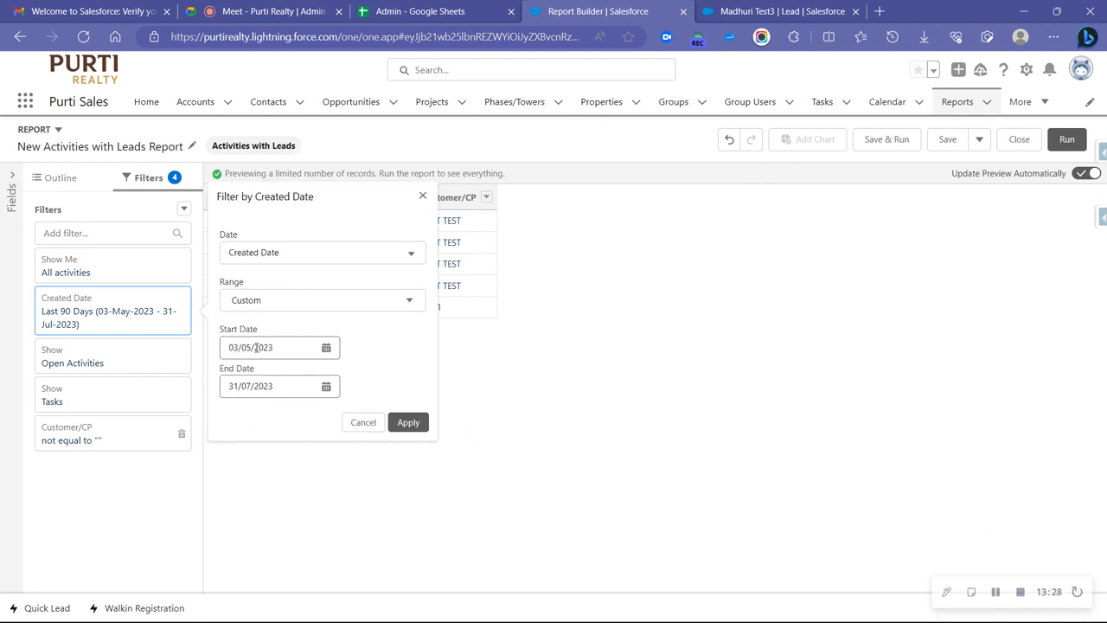
pyautogui.click(258, 253)
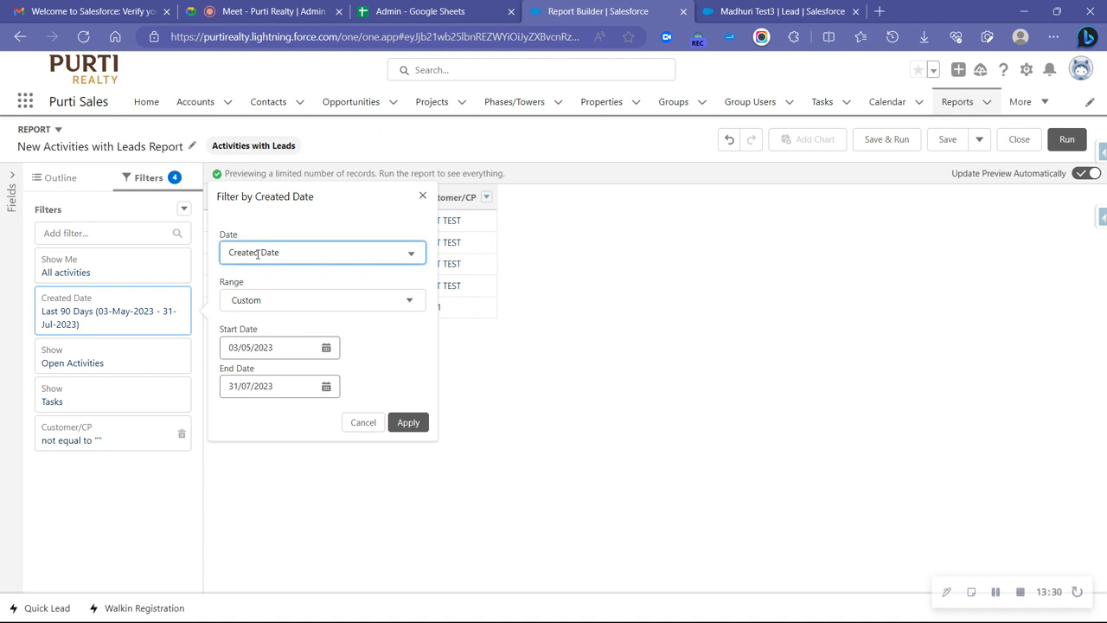
pyautogui.click(272, 235)
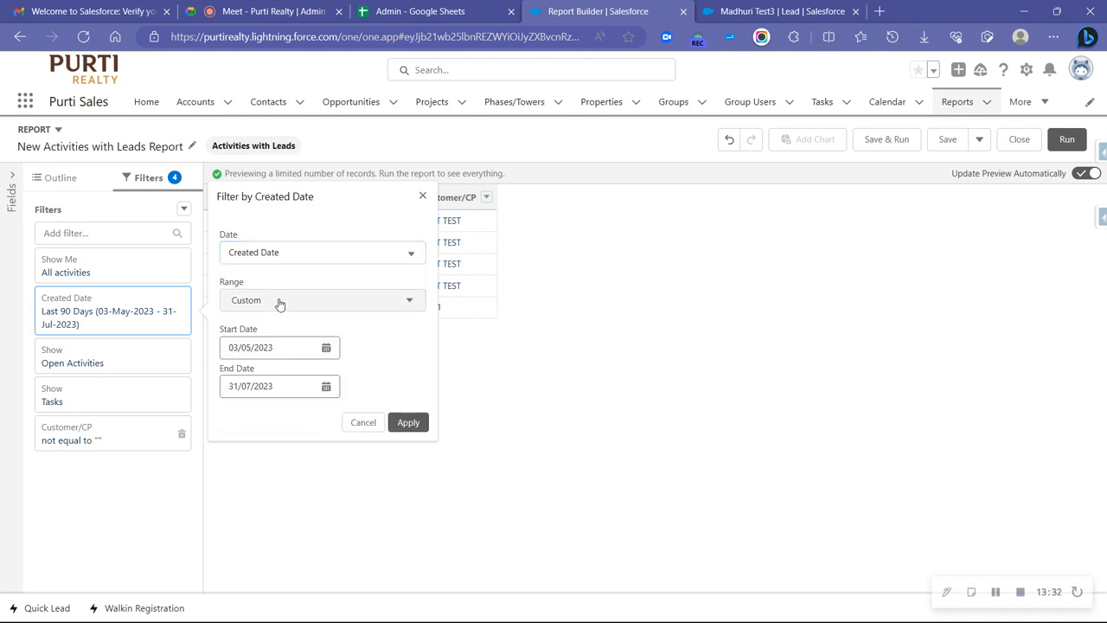
pyautogui.click(278, 301)
pyautogui.click(273, 330)
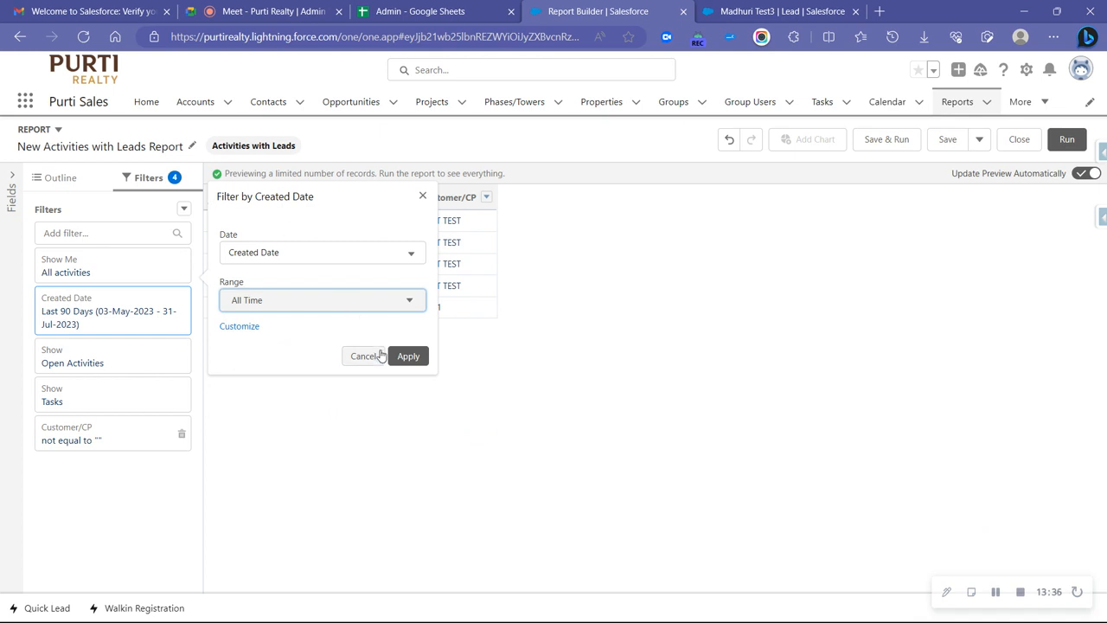
pyautogui.click(408, 356)
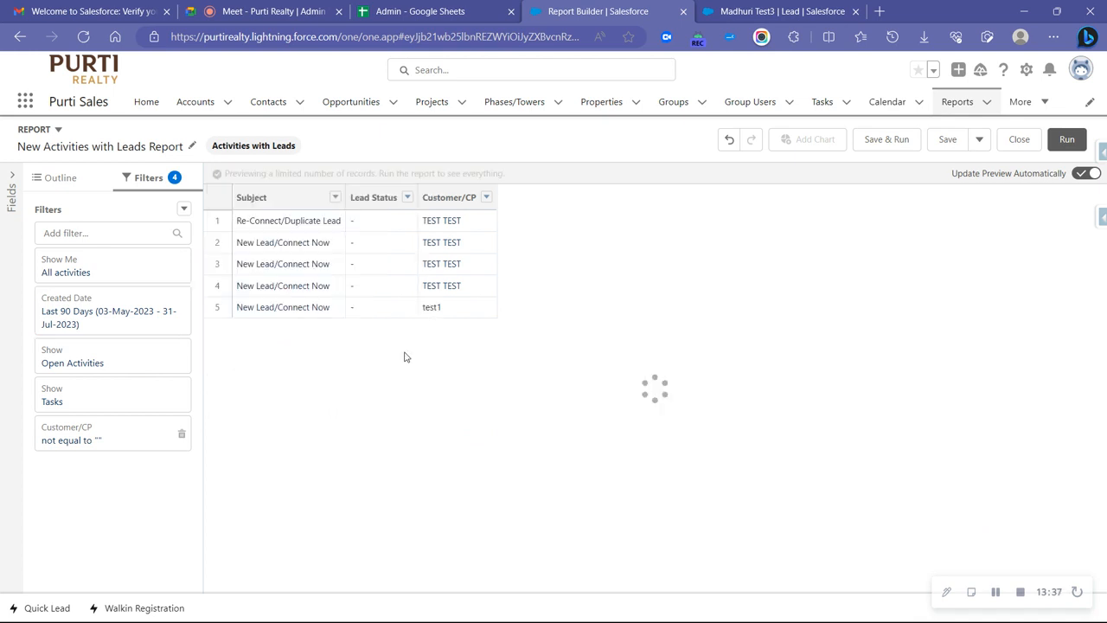
# Step: Add a separate Created Date field filter to the report with the less than operator
pyautogui.click(91, 230)
pyautogui.write('creat')
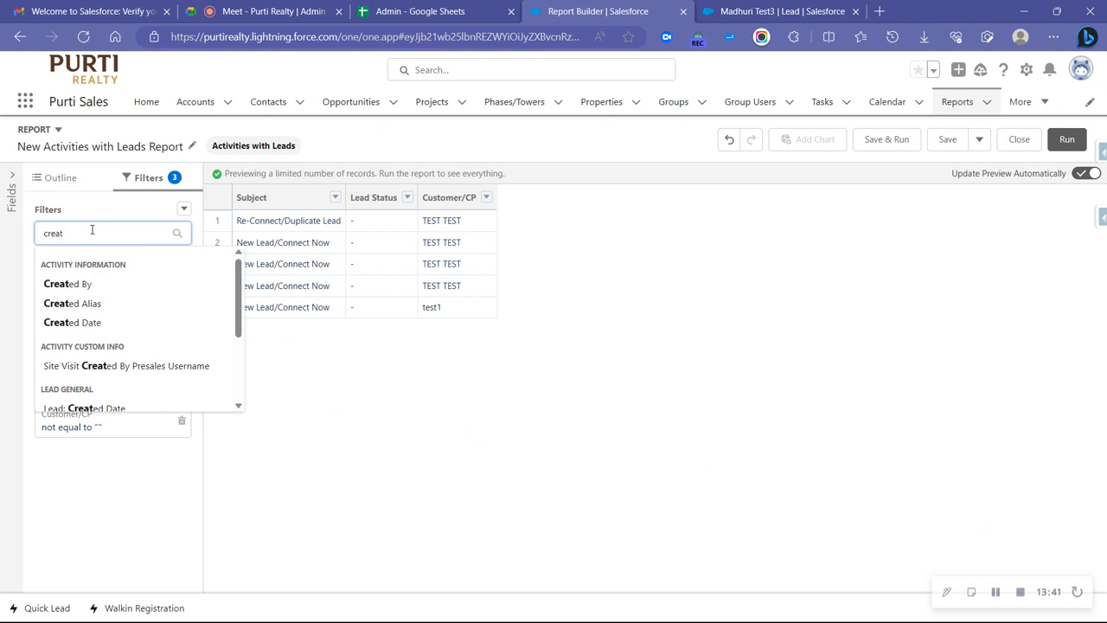
pyautogui.click(133, 322)
pyautogui.click(238, 430)
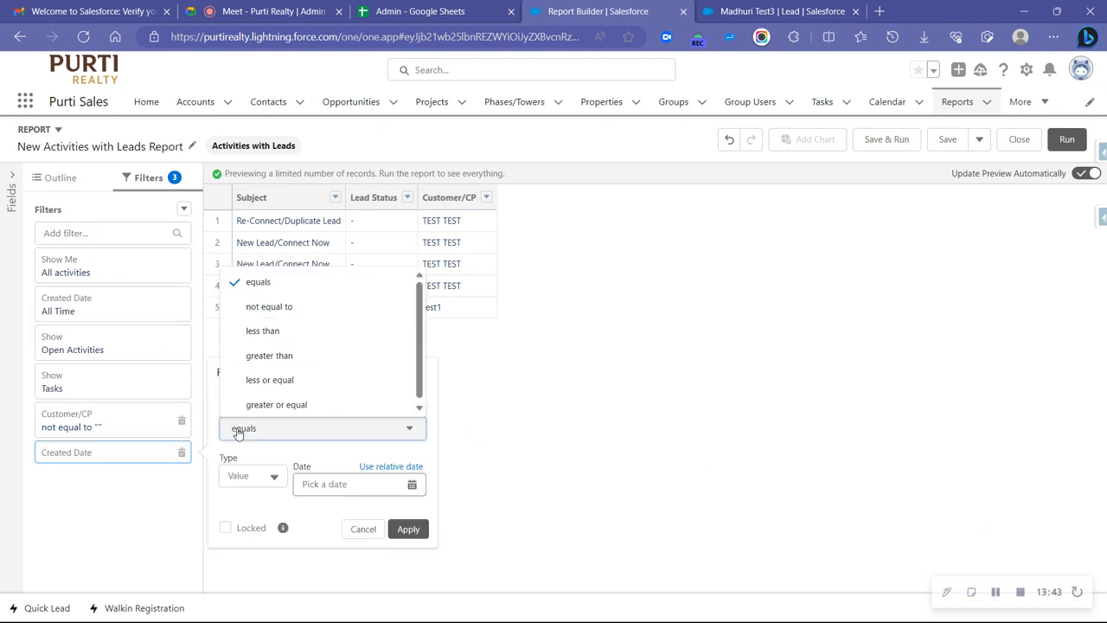
pyautogui.click(262, 331)
# Step: Set the new Created Date filter's calendar date to 01/05/2023 and apply it
pyautogui.click(374, 467)
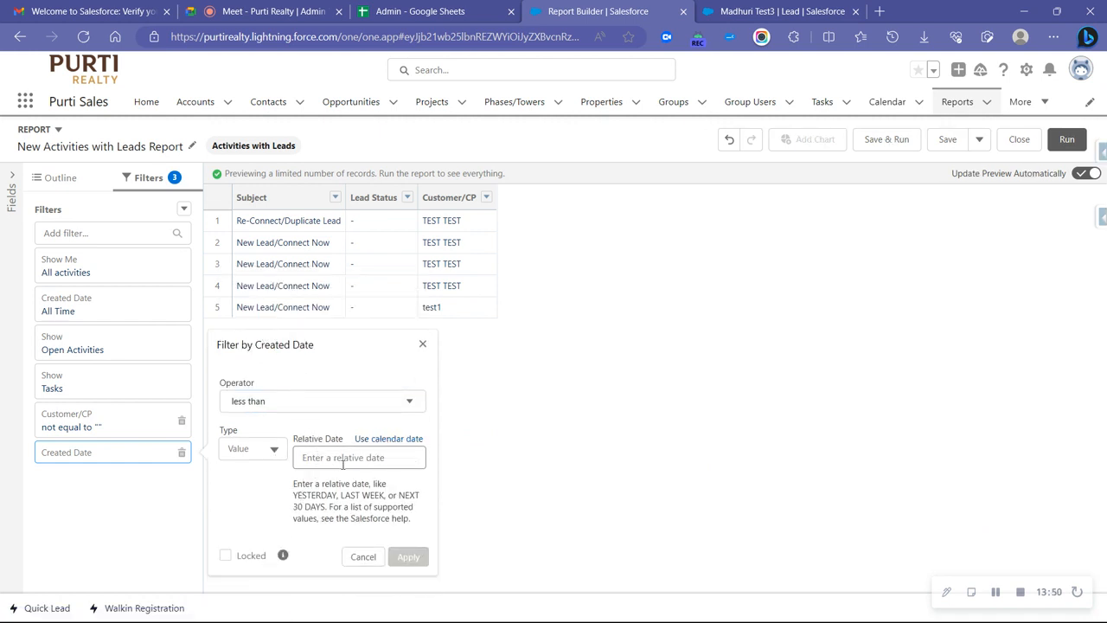
pyautogui.click(383, 441)
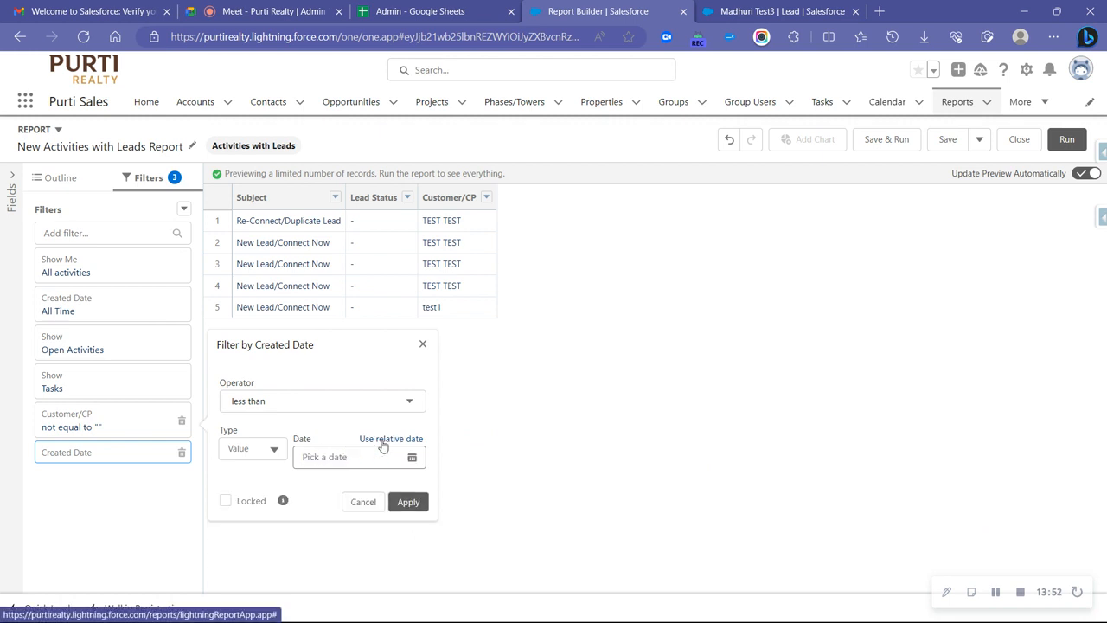
pyautogui.click(340, 459)
pyautogui.click(322, 458)
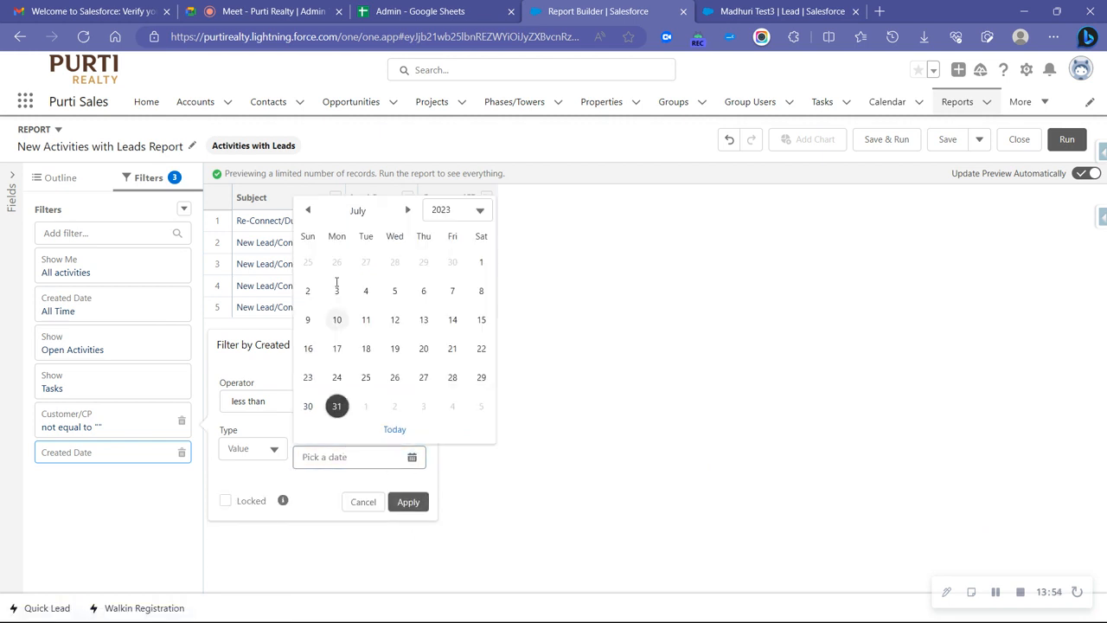
pyautogui.click(306, 211)
pyautogui.click(307, 211)
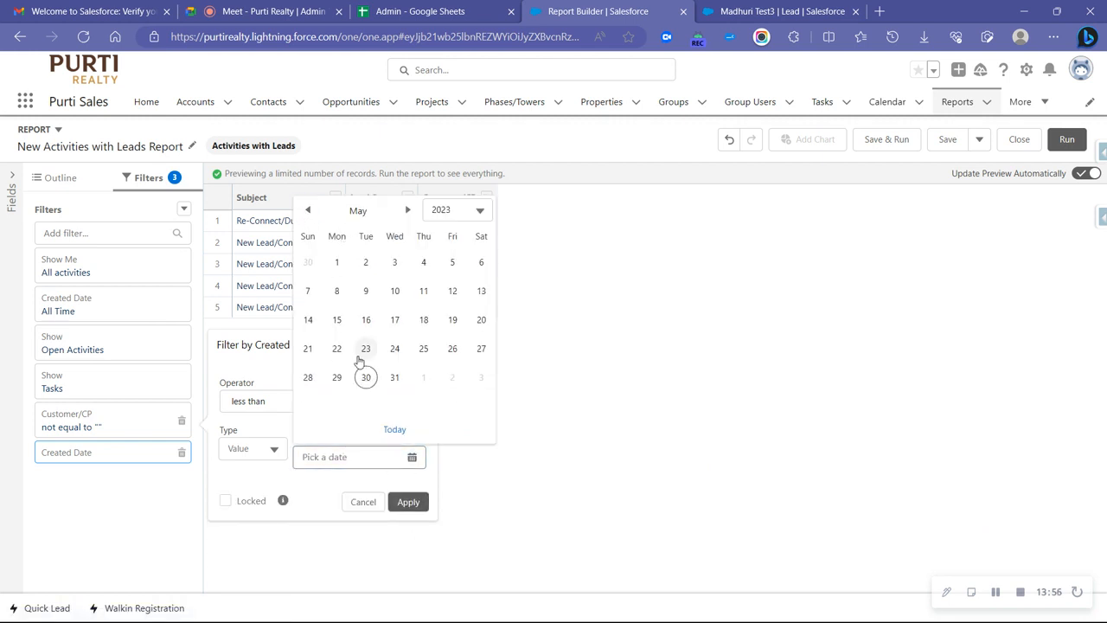
pyautogui.click(337, 262)
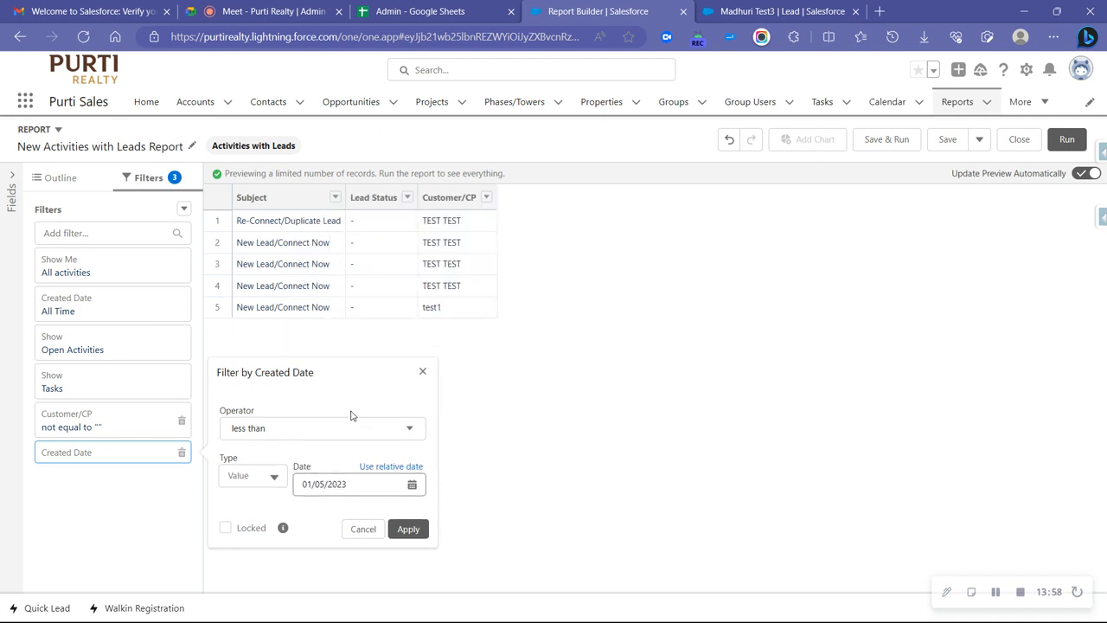
pyautogui.click(421, 534)
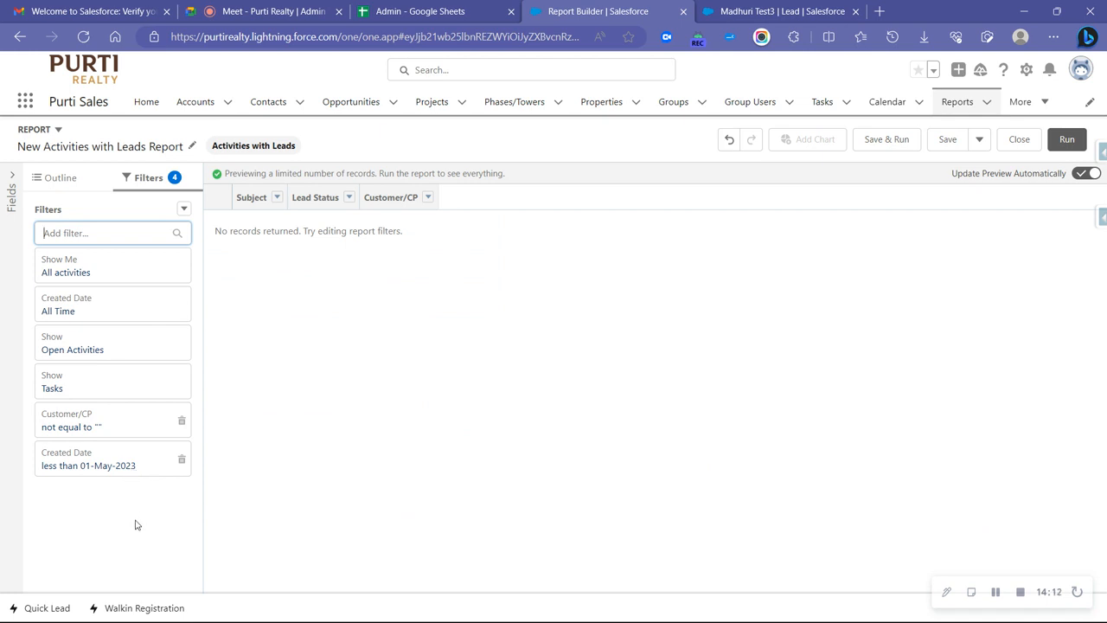
# Step: Change the less than 01-May-2023 Created Date filter to use the relative date LAST 120 DAYS and apply it
pyautogui.click(140, 470)
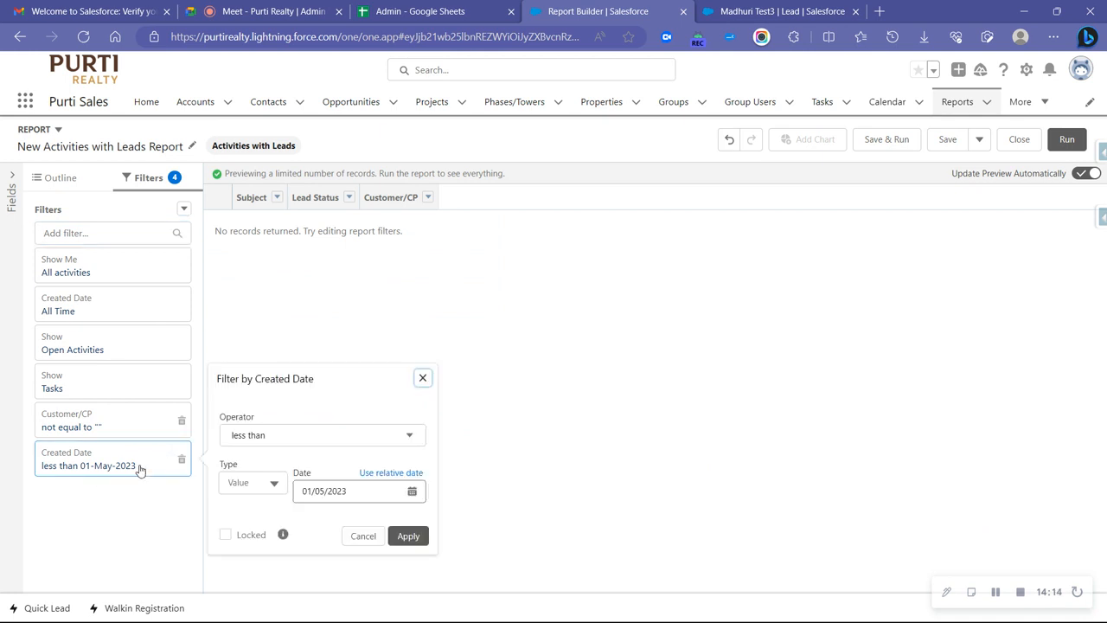
pyautogui.click(391, 472)
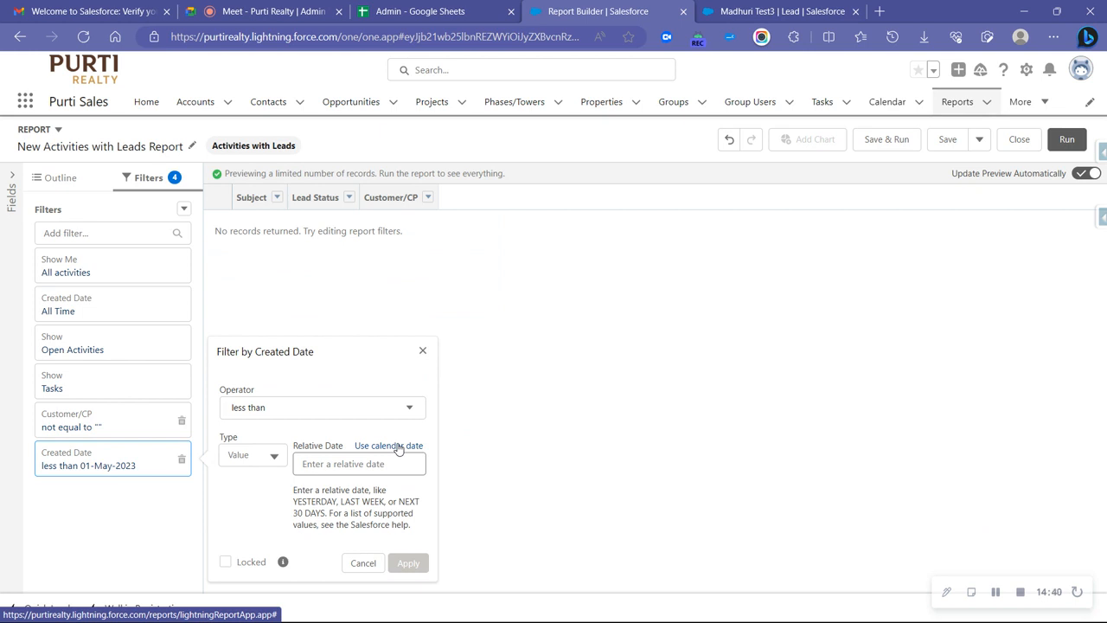
pyautogui.click(227, 407)
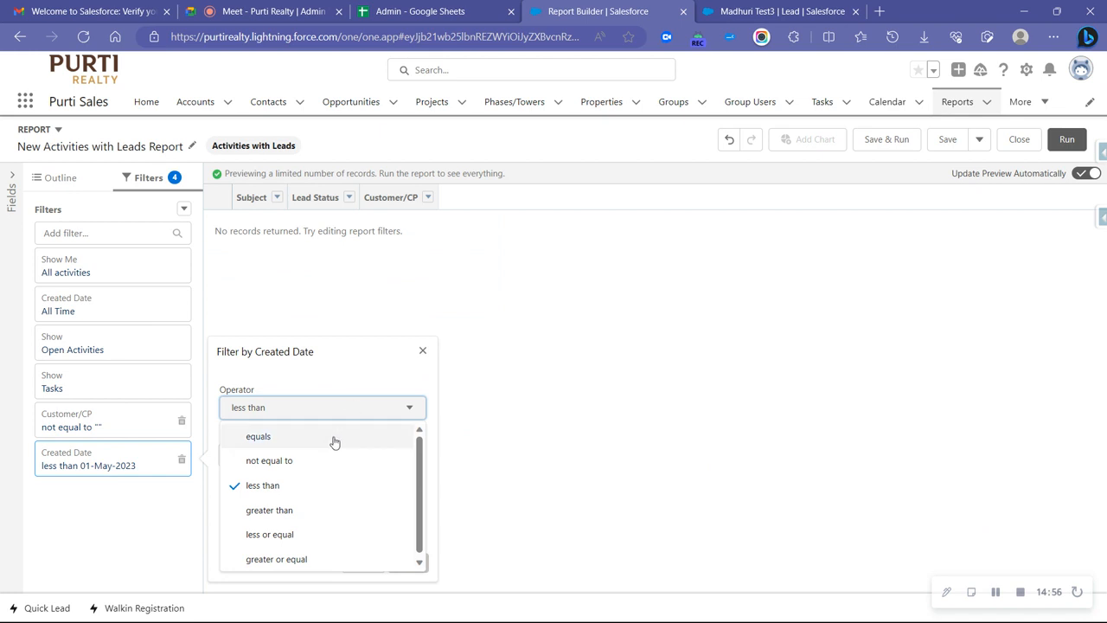
pyautogui.click(318, 512)
pyautogui.click(293, 409)
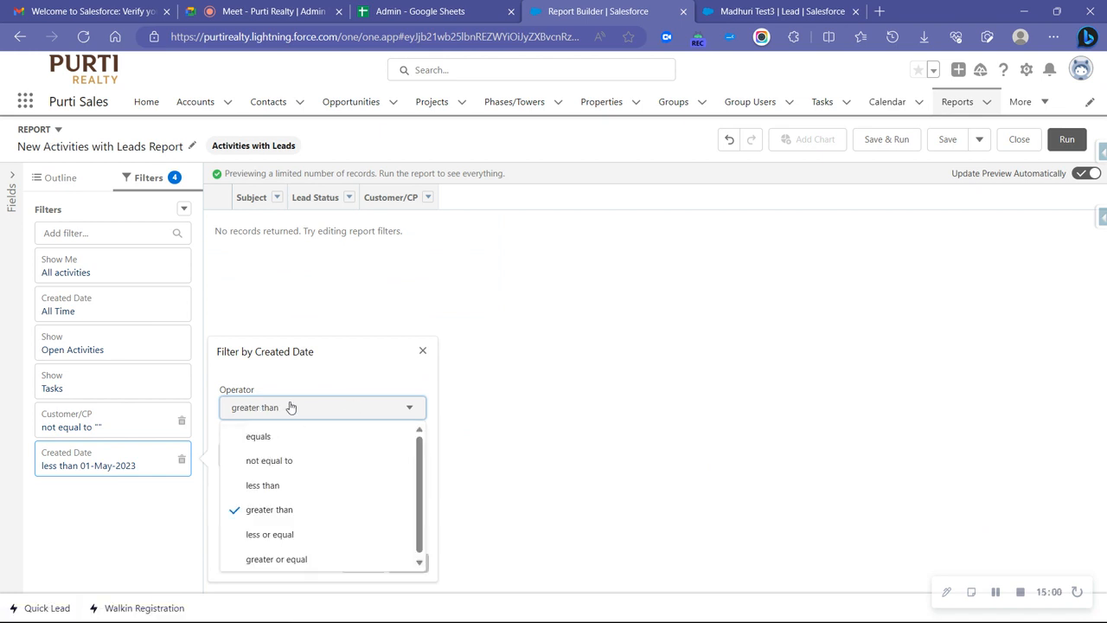
pyautogui.click(312, 481)
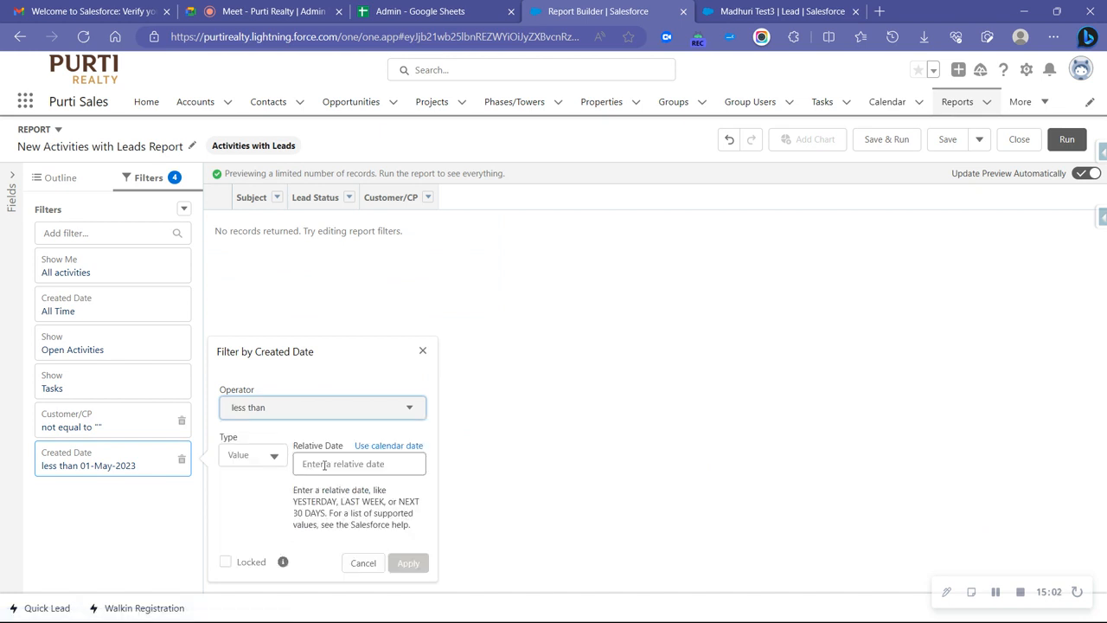
pyautogui.click(324, 465)
pyautogui.write('LAST 12')
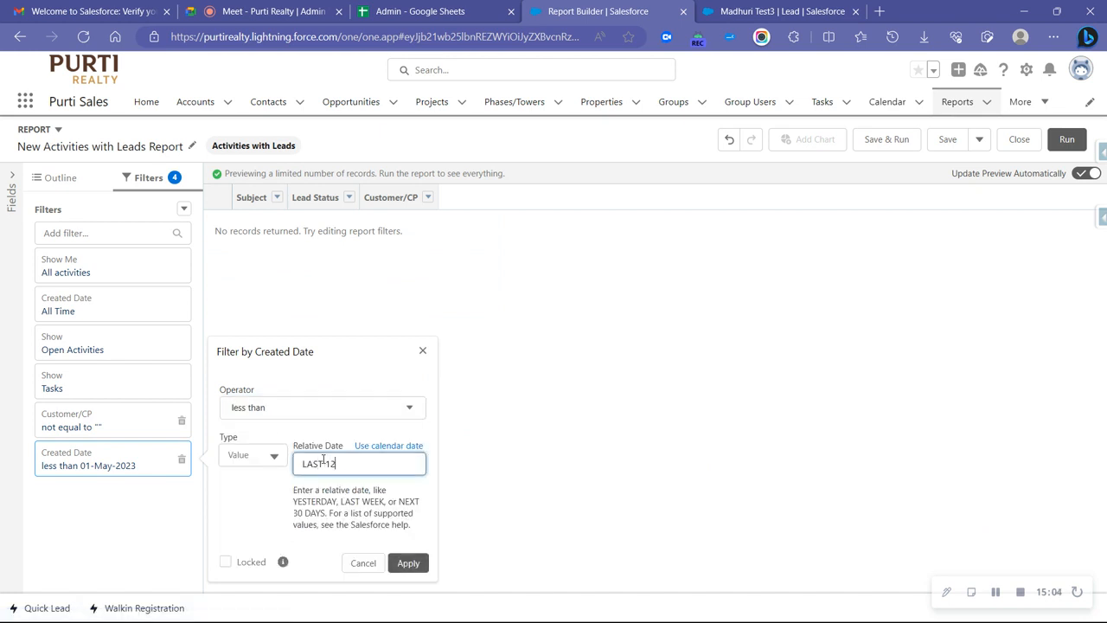
pyautogui.write('0 DAYS')
pyautogui.click(408, 564)
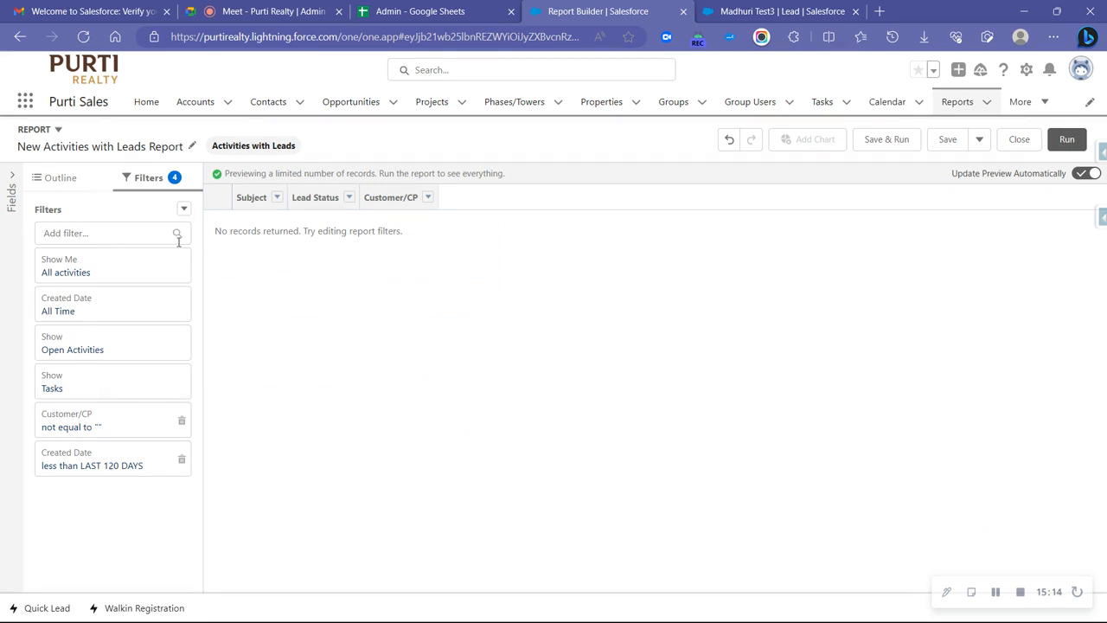
pyautogui.click(130, 232)
pyautogui.write('created')
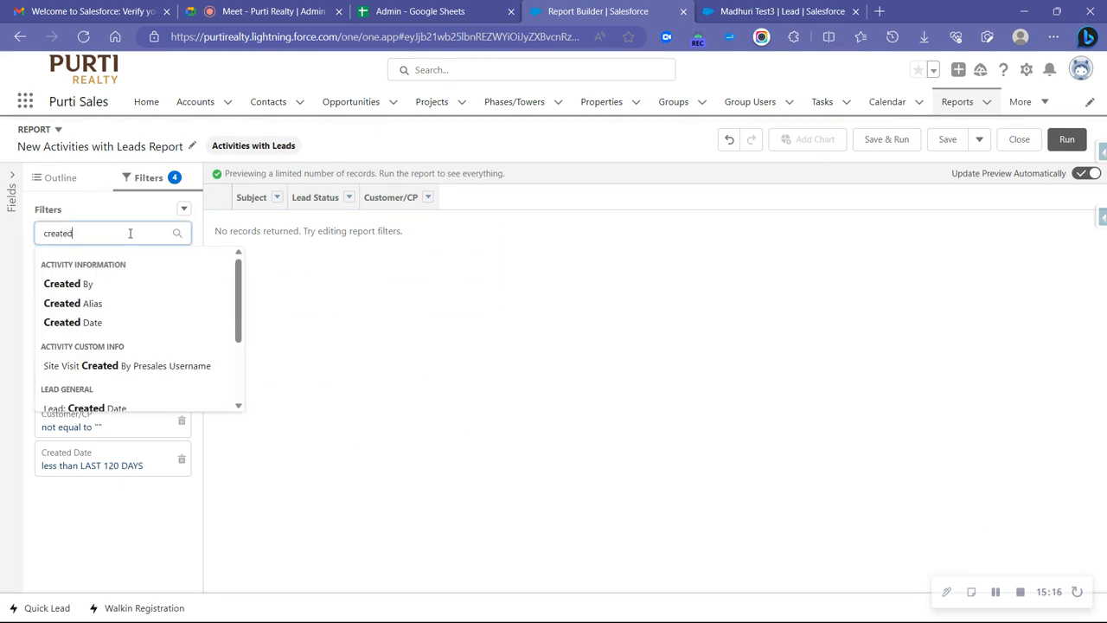
pyautogui.click(124, 321)
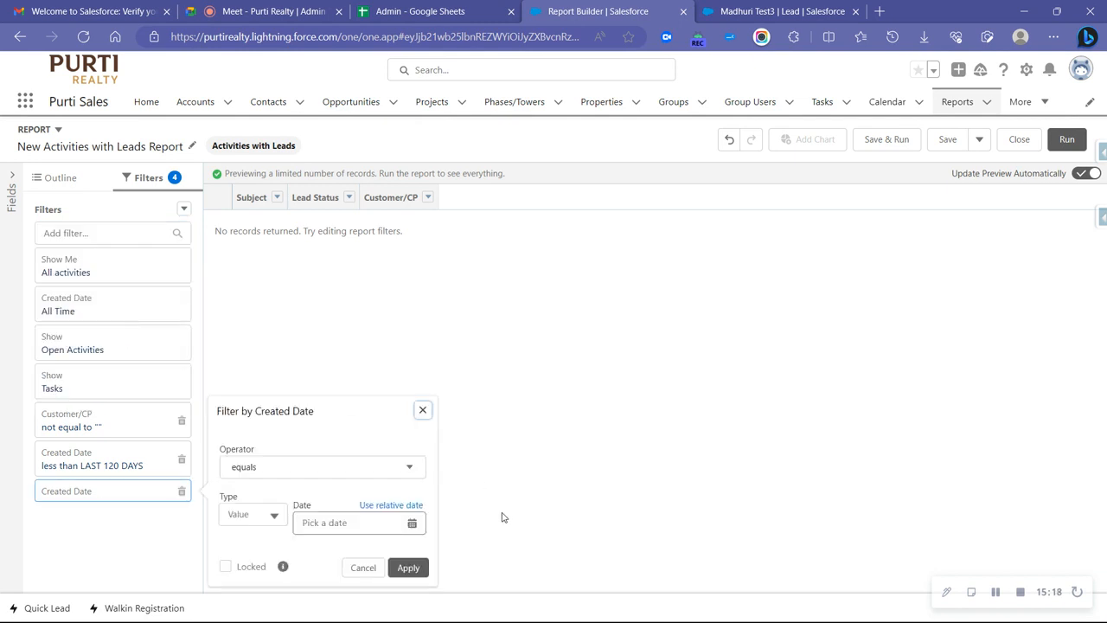
pyautogui.click(282, 481)
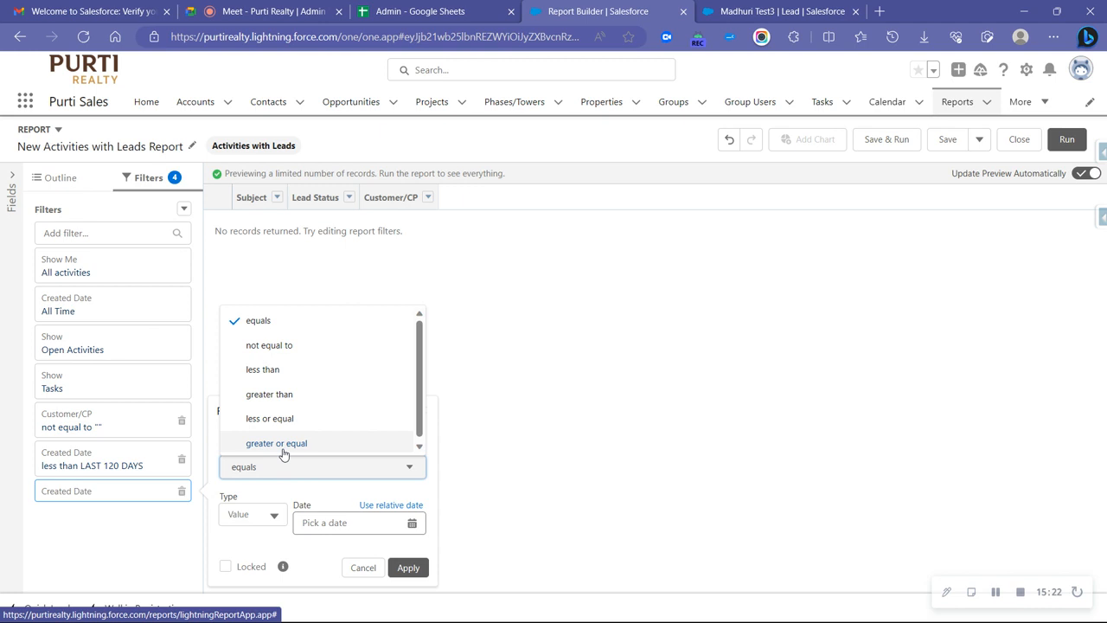
# Step: Set the operator of the LAST 120 DAYS Created Date filter to greater than and apply it
pyautogui.click(104, 459)
pyautogui.click(380, 419)
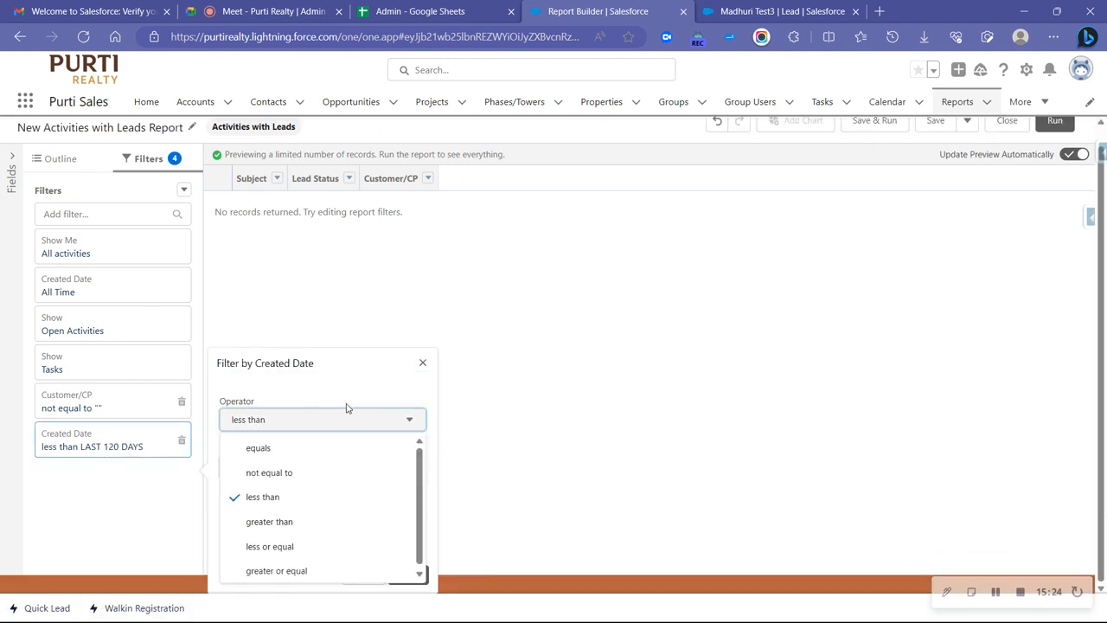
pyautogui.click(313, 522)
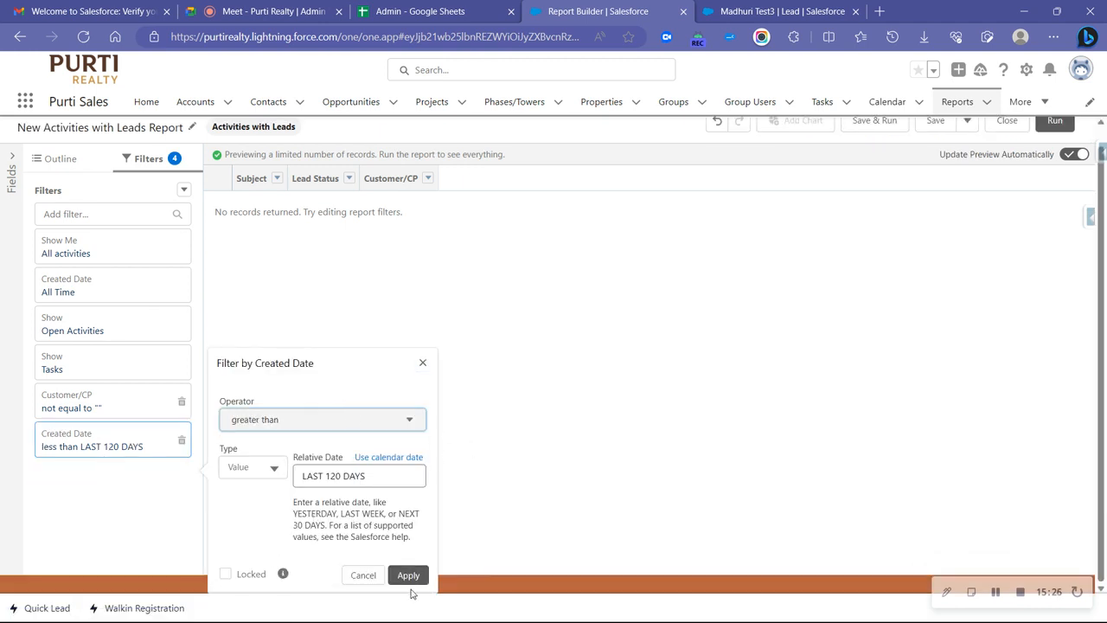
pyautogui.click(408, 575)
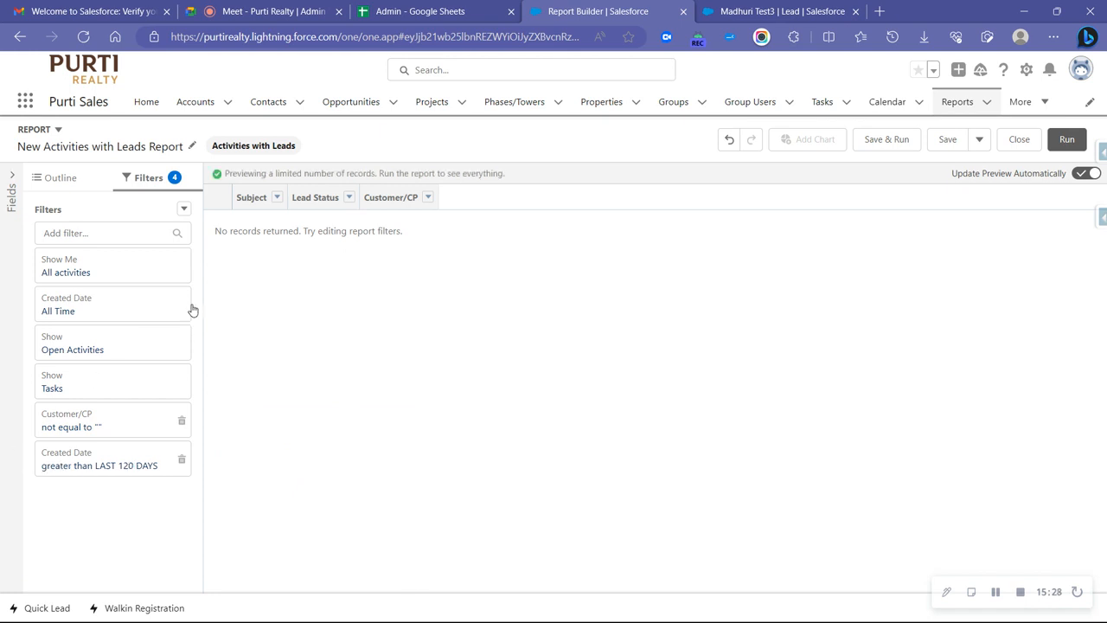
# Step: Add another Created Date field filter to the report with the less than operator
pyautogui.click(115, 234)
pyautogui.write('create')
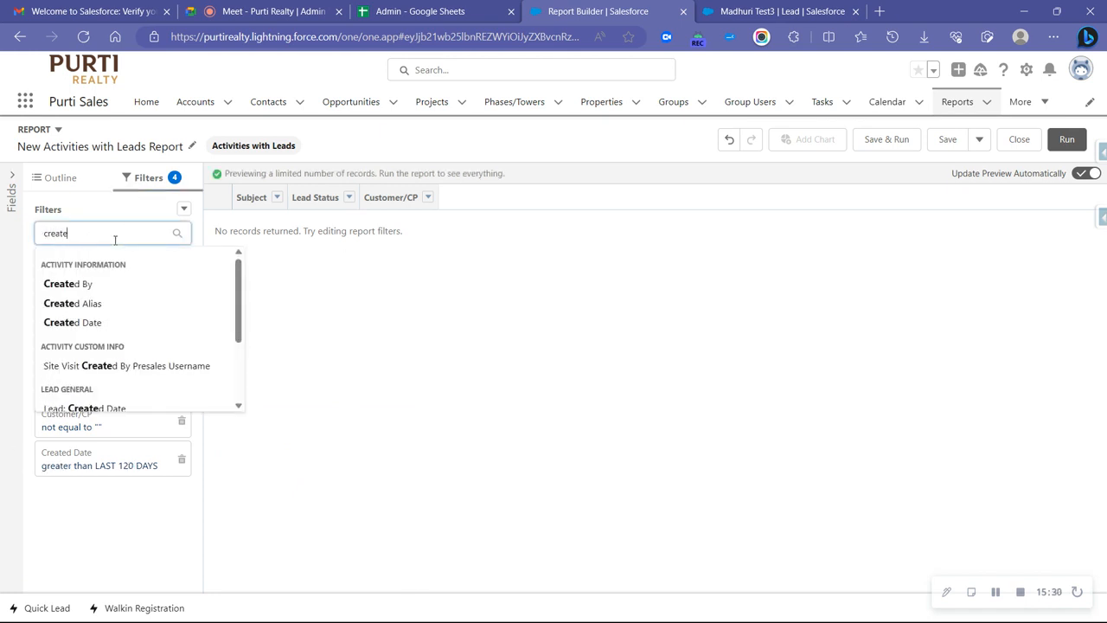
pyautogui.write('d')
pyautogui.click(134, 324)
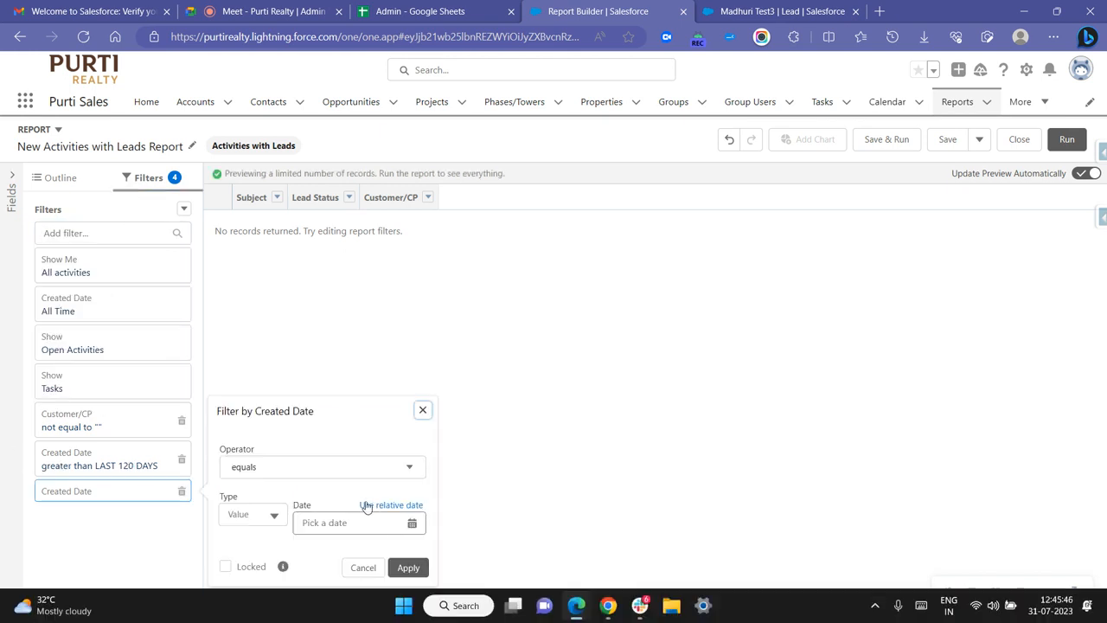
pyautogui.click(341, 467)
pyautogui.click(269, 368)
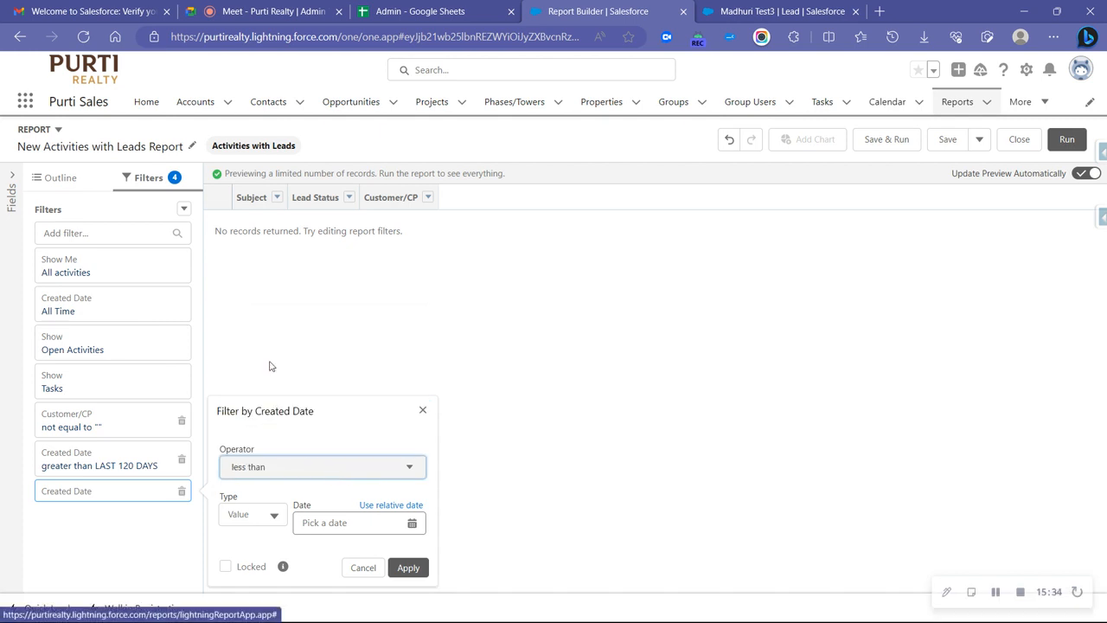
# Step: Set the new Created Date filter's relative date to LAST 90 DAYS and apply it
pyautogui.click(391, 506)
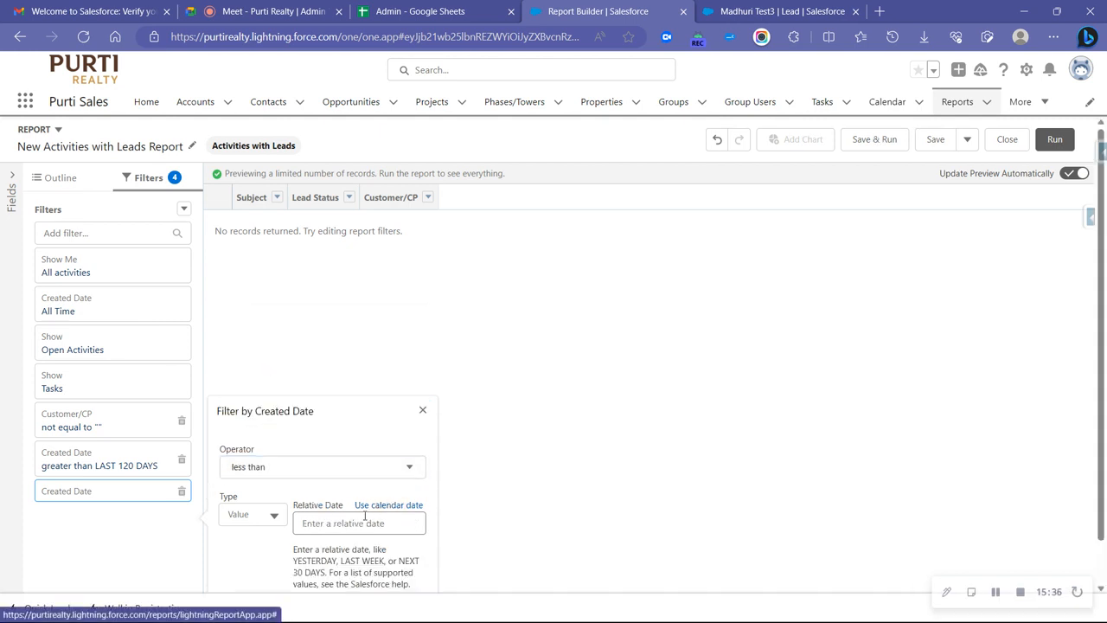
pyautogui.click(347, 473)
pyautogui.write('L')
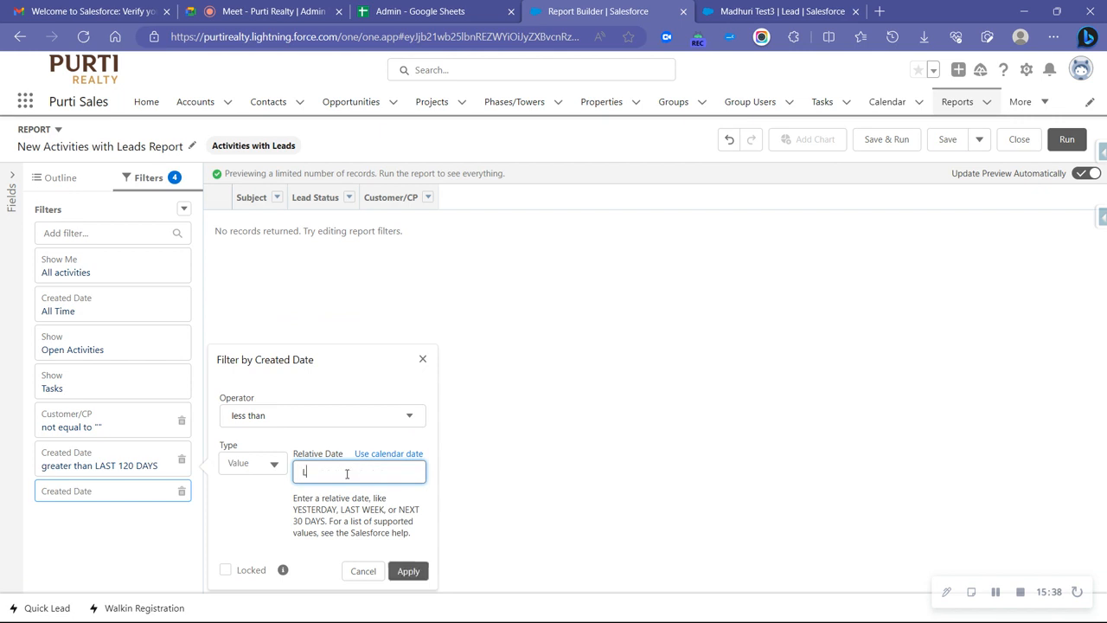
pyautogui.write('AST 90 DAYS')
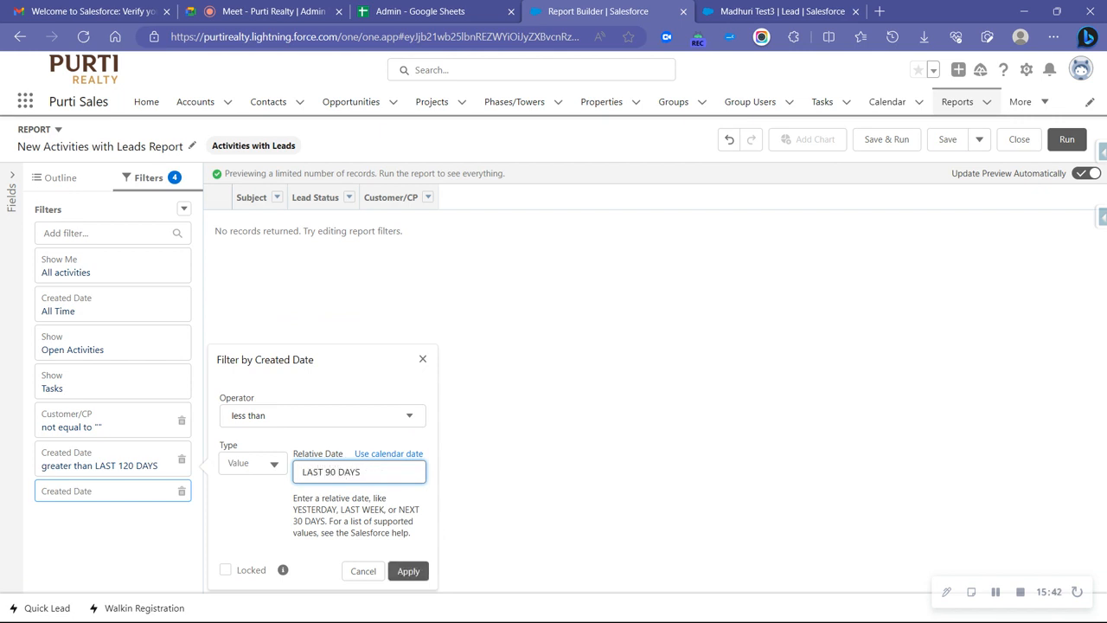
pyautogui.click(408, 571)
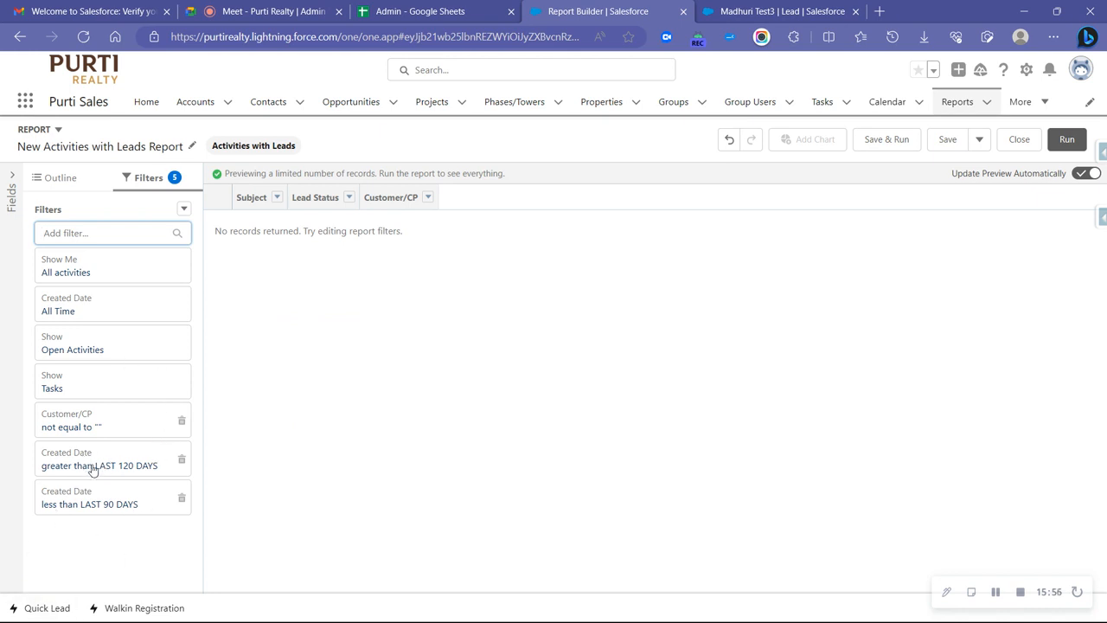
# Step: Add filter logic to the report, set it to 1 AND (2 AND 3), apply it, and review the numbered filters
pyautogui.click(183, 209)
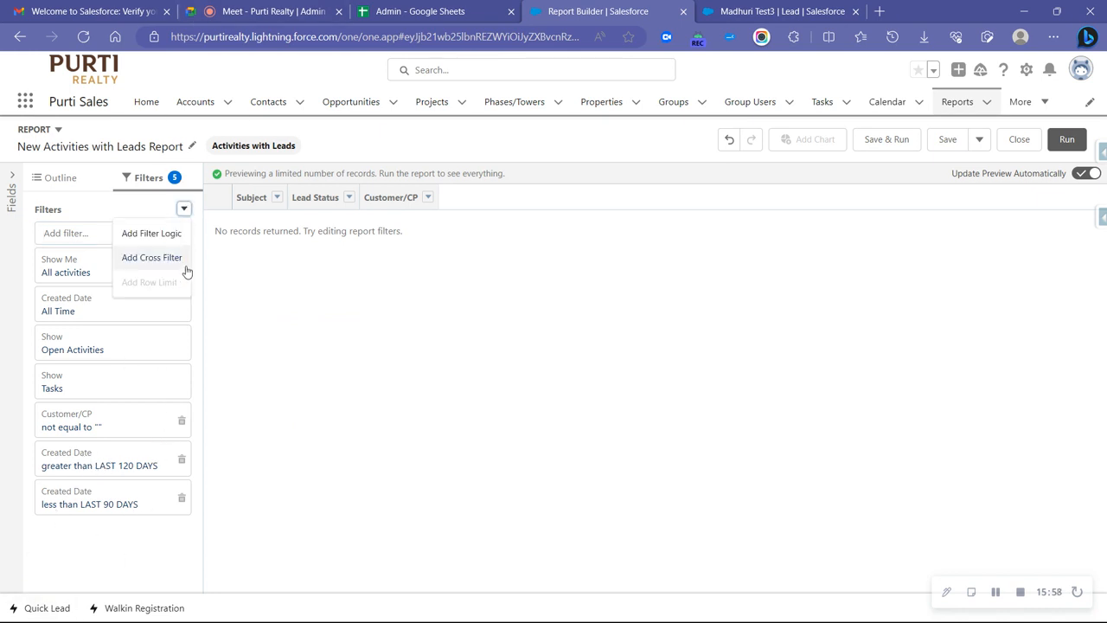
pyautogui.click(171, 235)
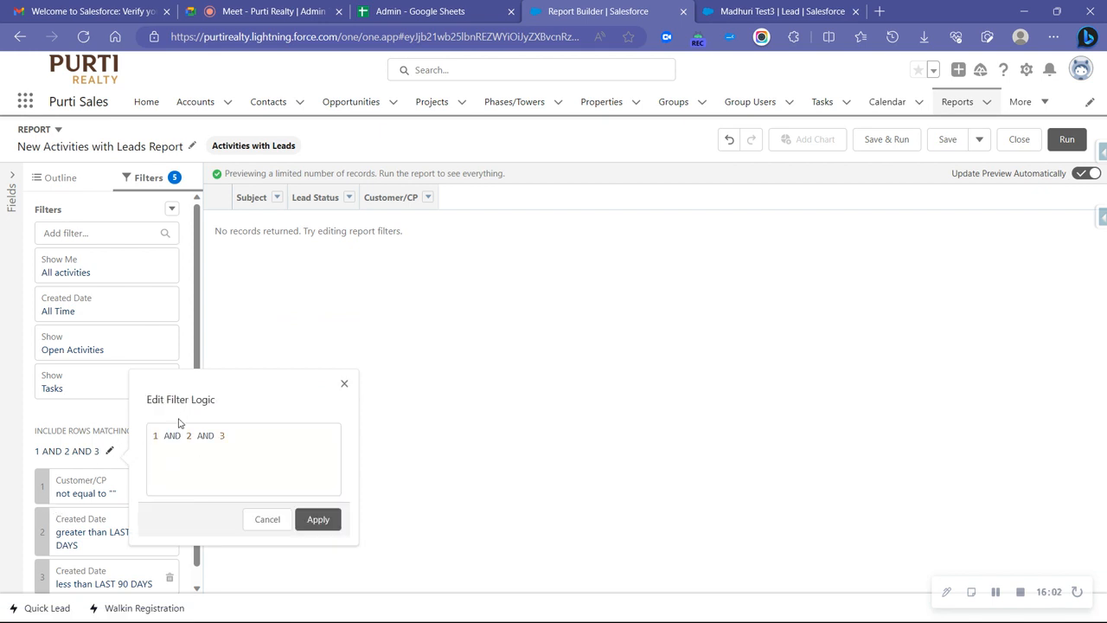
pyautogui.doubleClick(188, 435)
pyautogui.write('(')
pyautogui.click(253, 440)
pyautogui.write(')')
pyautogui.click(318, 519)
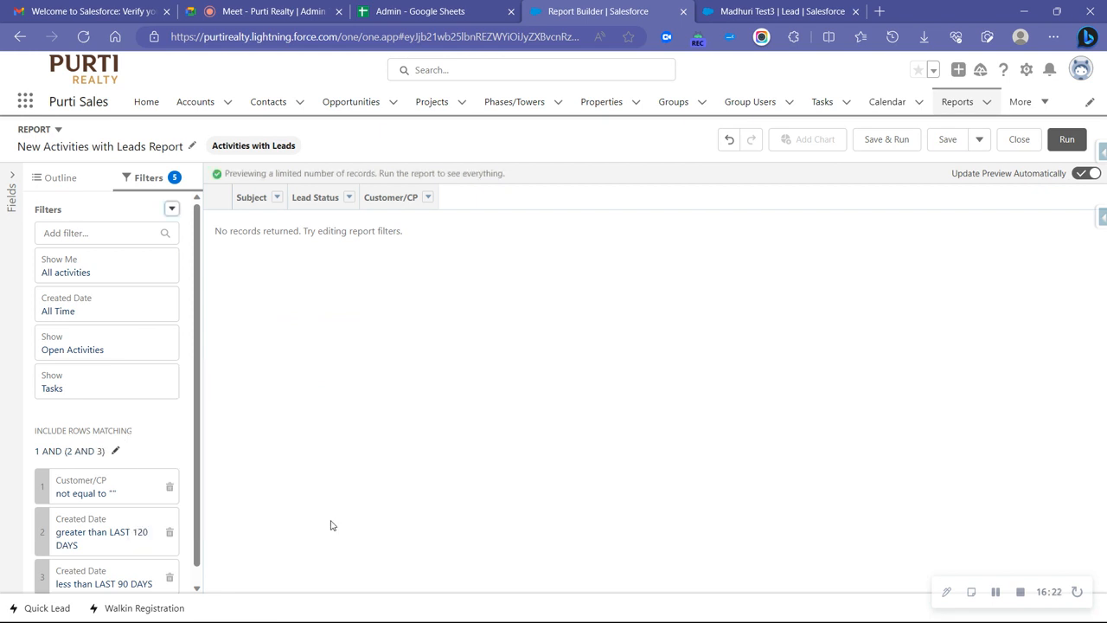
pyautogui.scroll(-1, 122, 417)
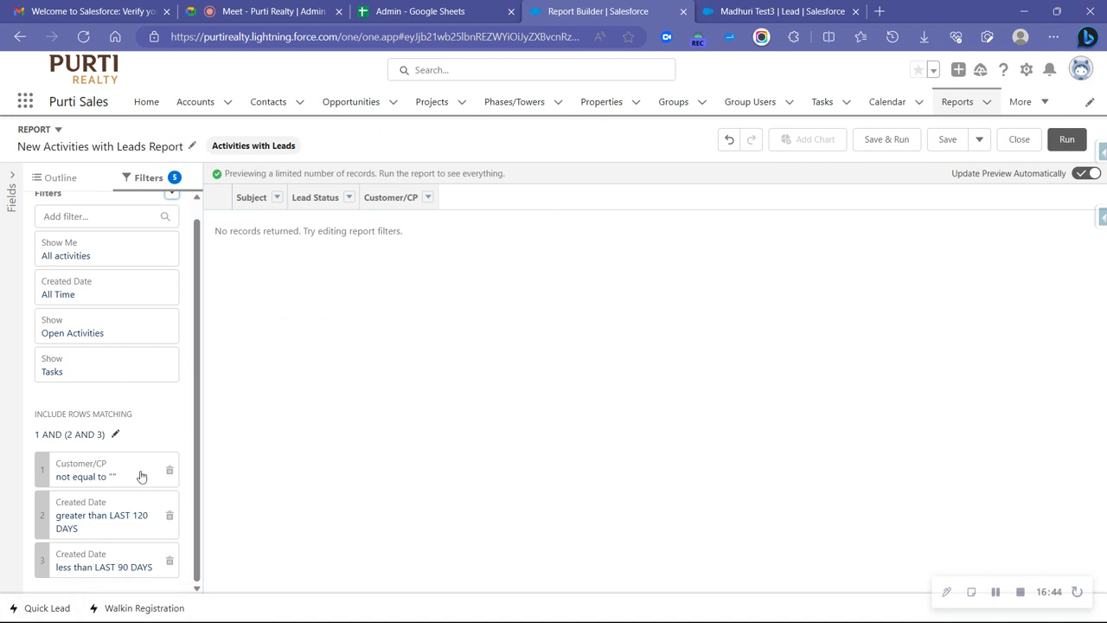
pyautogui.scroll(1, 139, 372)
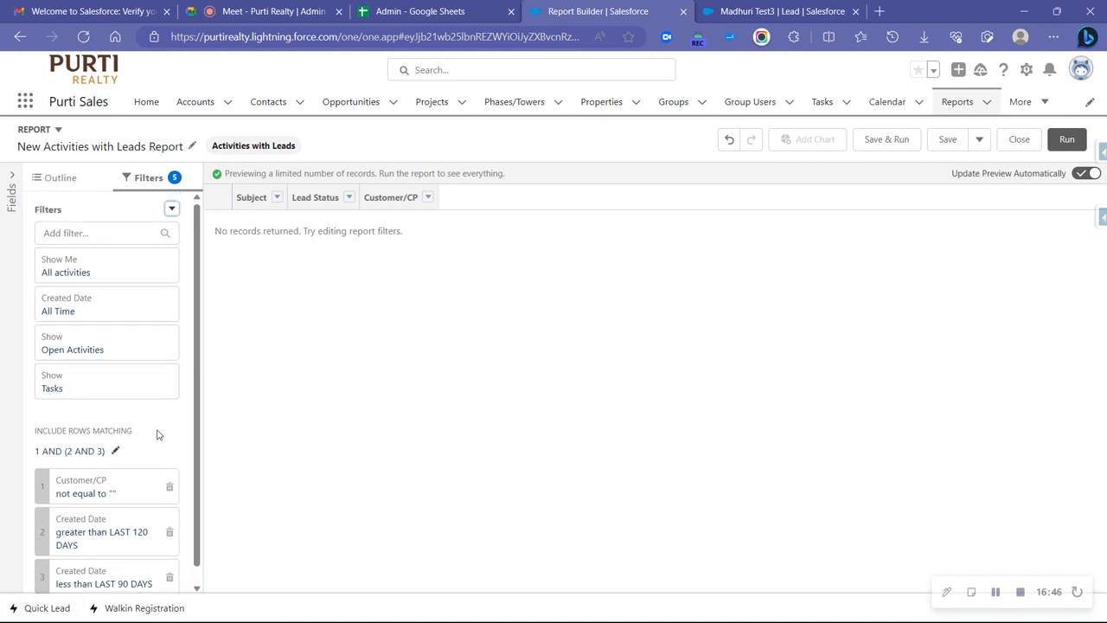
# Step: Add the activity's Status field as a column of the report
pyautogui.click(73, 177)
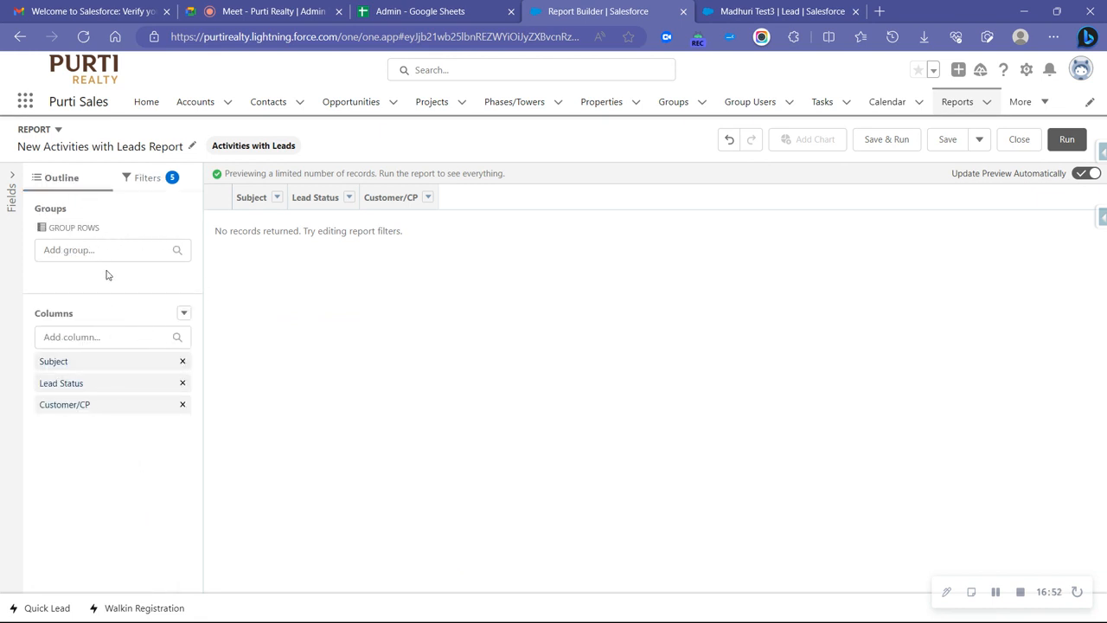
pyautogui.click(149, 178)
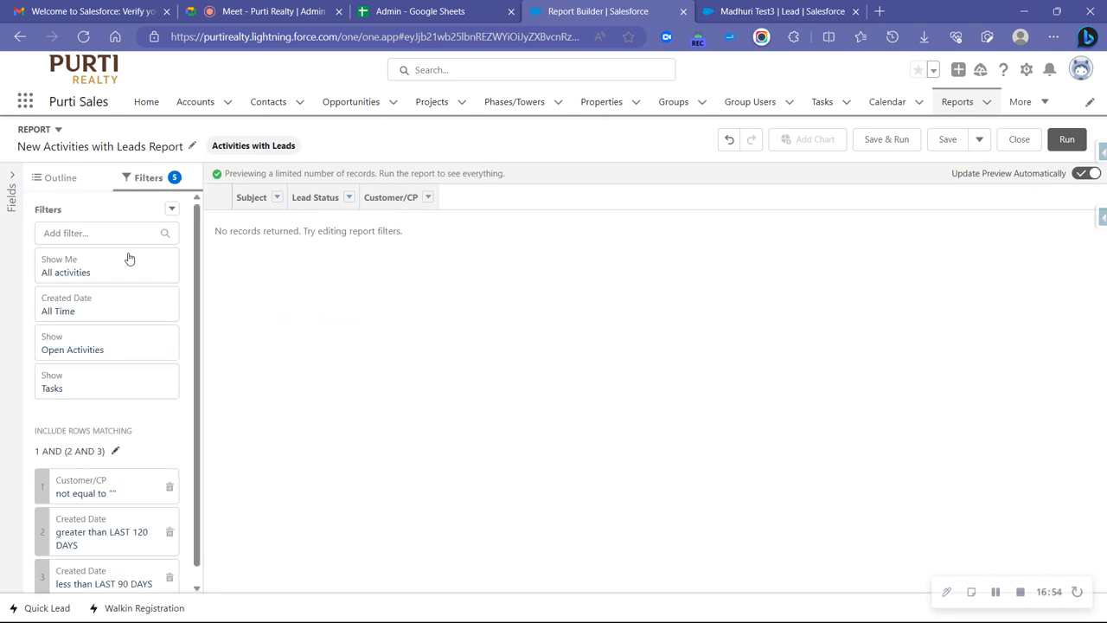
pyautogui.click(79, 185)
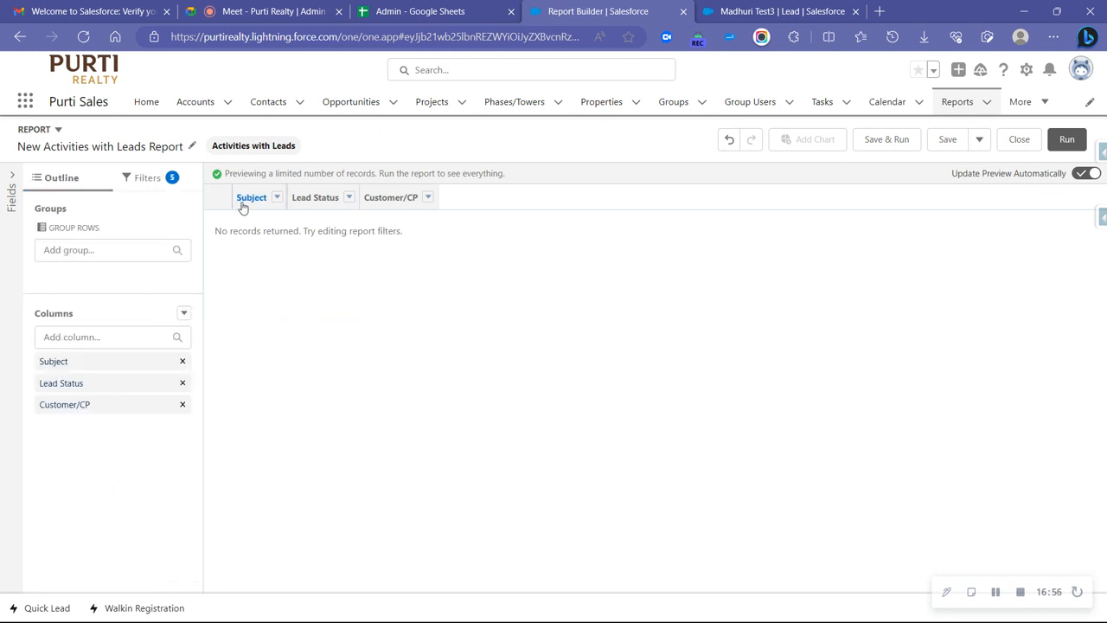
pyautogui.click(89, 337)
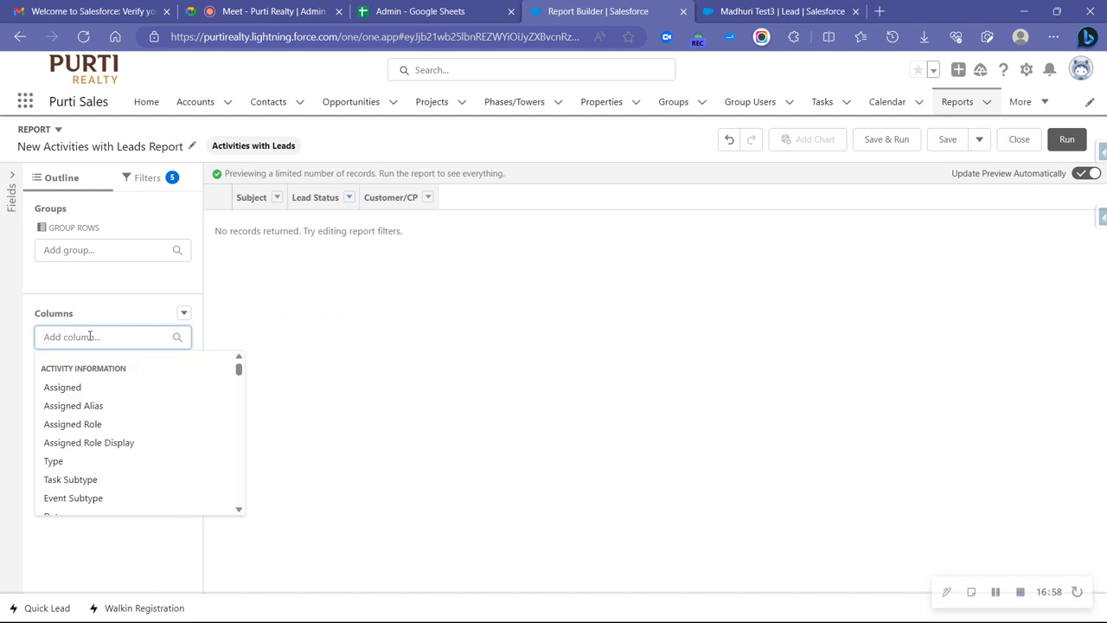
pyautogui.scroll(-3, 86, 465)
pyautogui.scroll(-5, 84, 475)
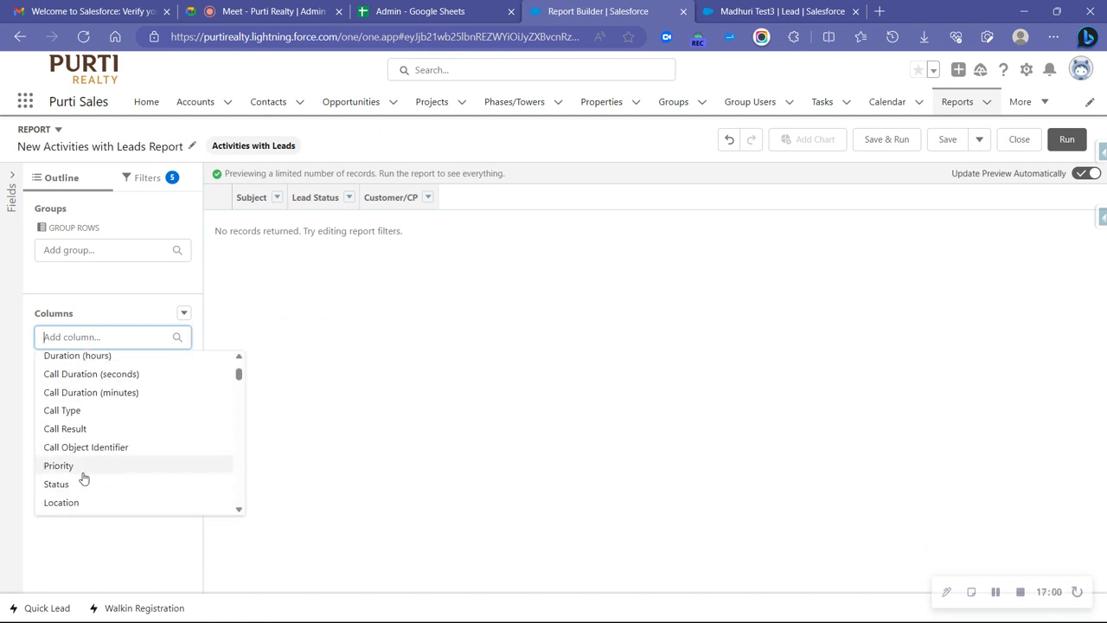
pyautogui.click(83, 437)
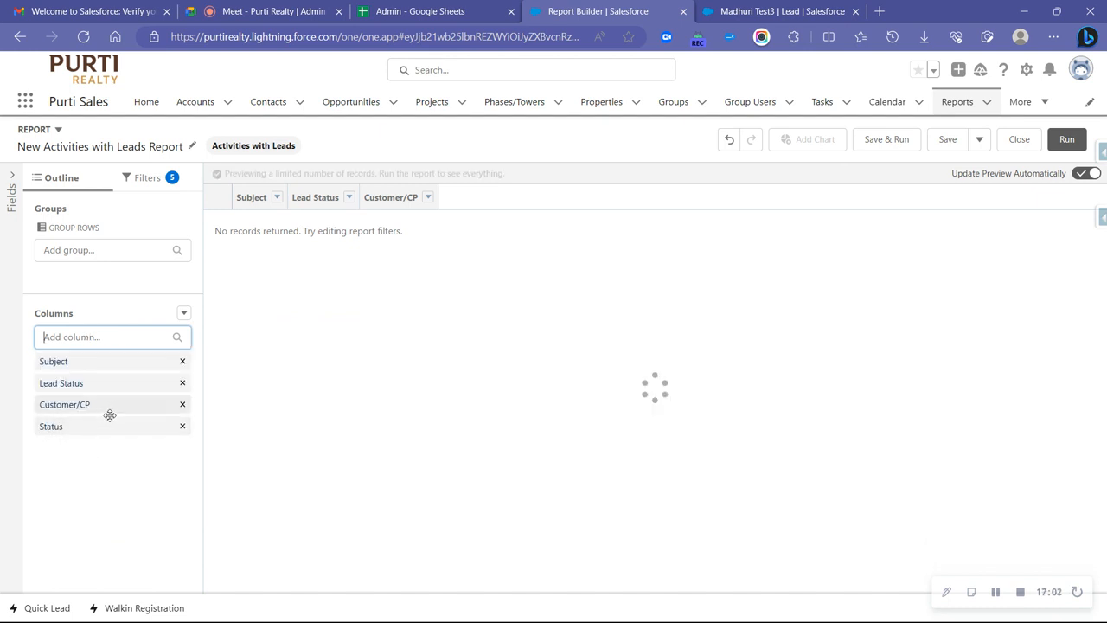
# Step: Delete the Created Date less than LAST 90 DAYS filter from the report
pyautogui.click(167, 183)
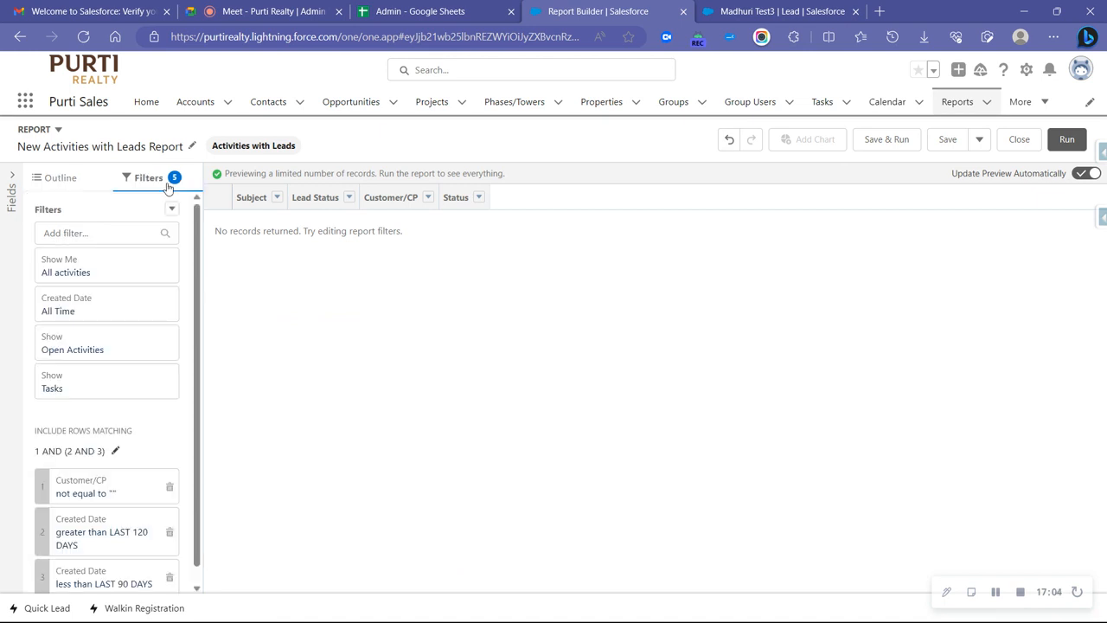
pyautogui.scroll(-1, 130, 433)
pyautogui.click(169, 562)
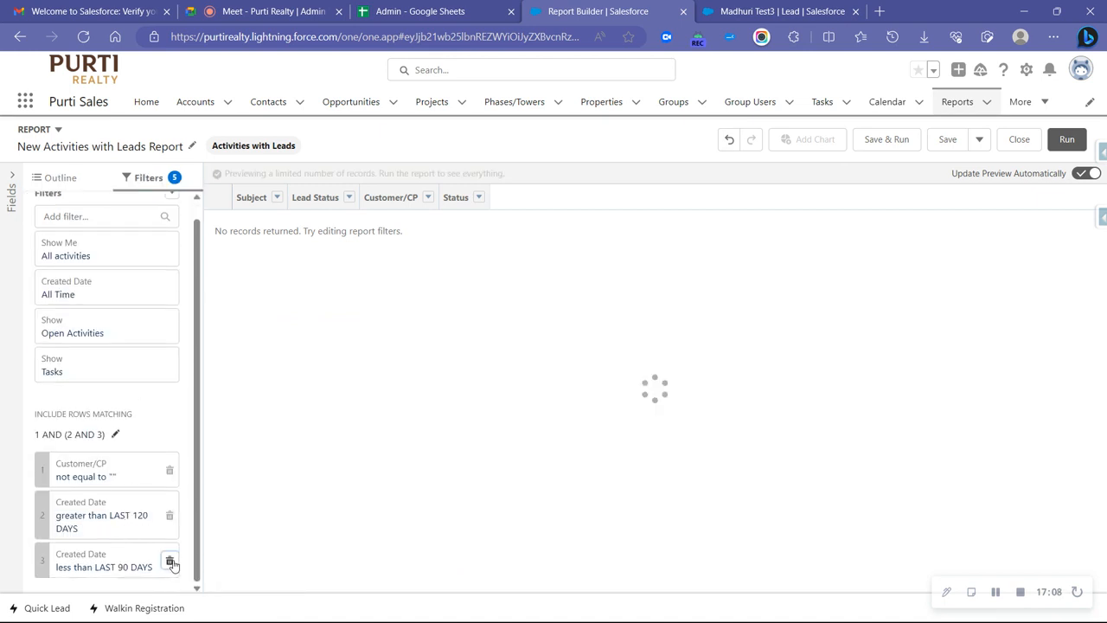
# Step: Switch to the Google Meet call and admit the participant waiting to join
pyautogui.click(313, 9)
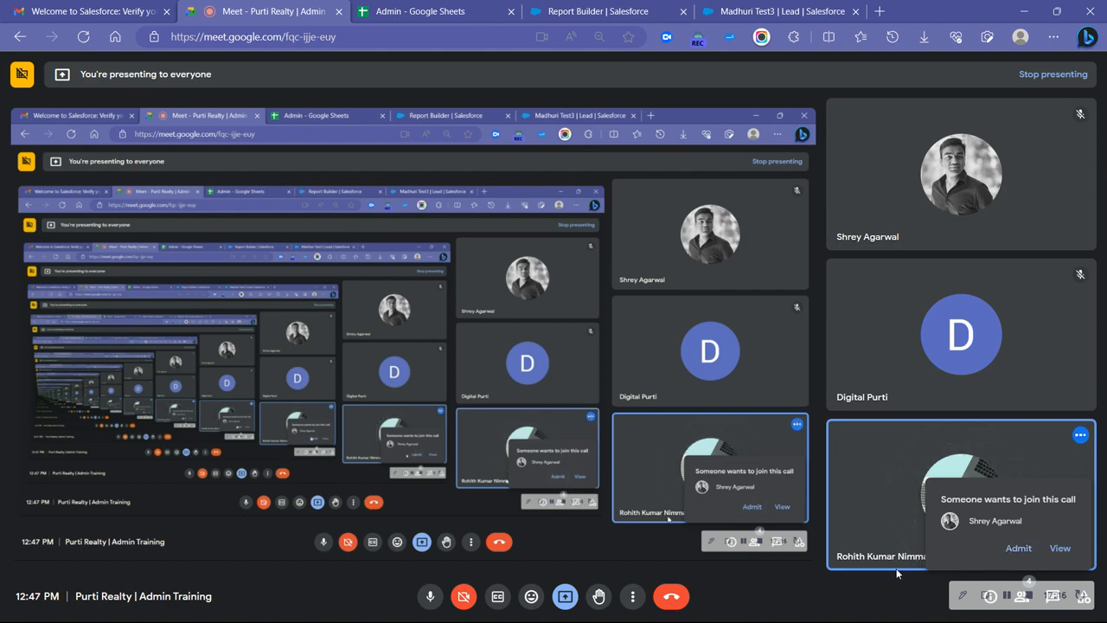
pyautogui.click(1018, 548)
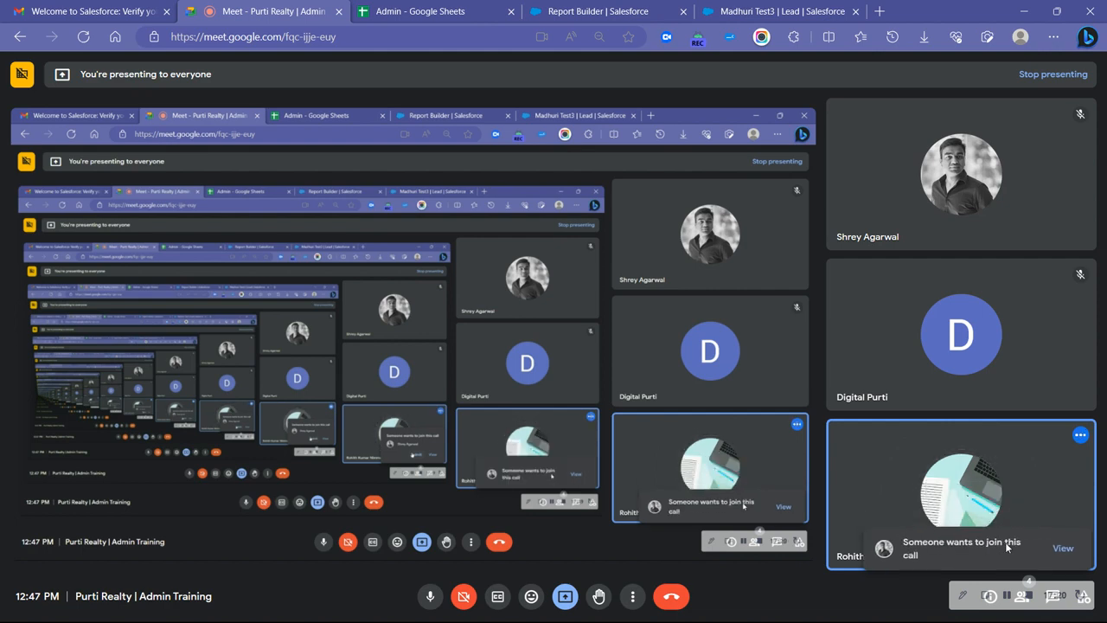
# Step: Admit the participant waiting to join the Google Meet call and close the people list
pyautogui.click(1057, 547)
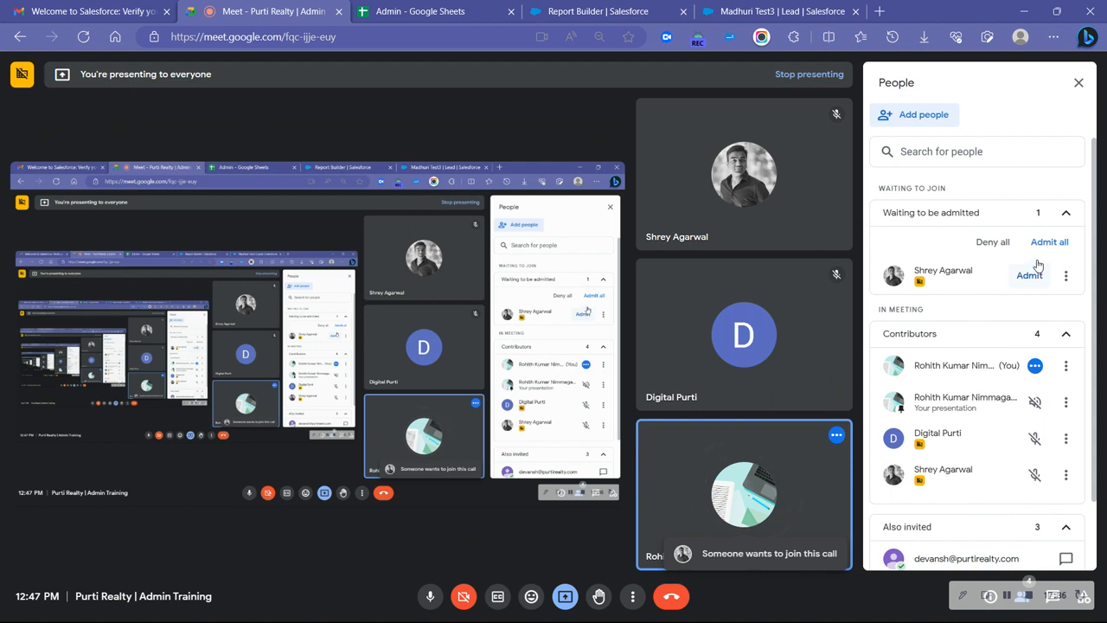
pyautogui.moveTo(898, 574)
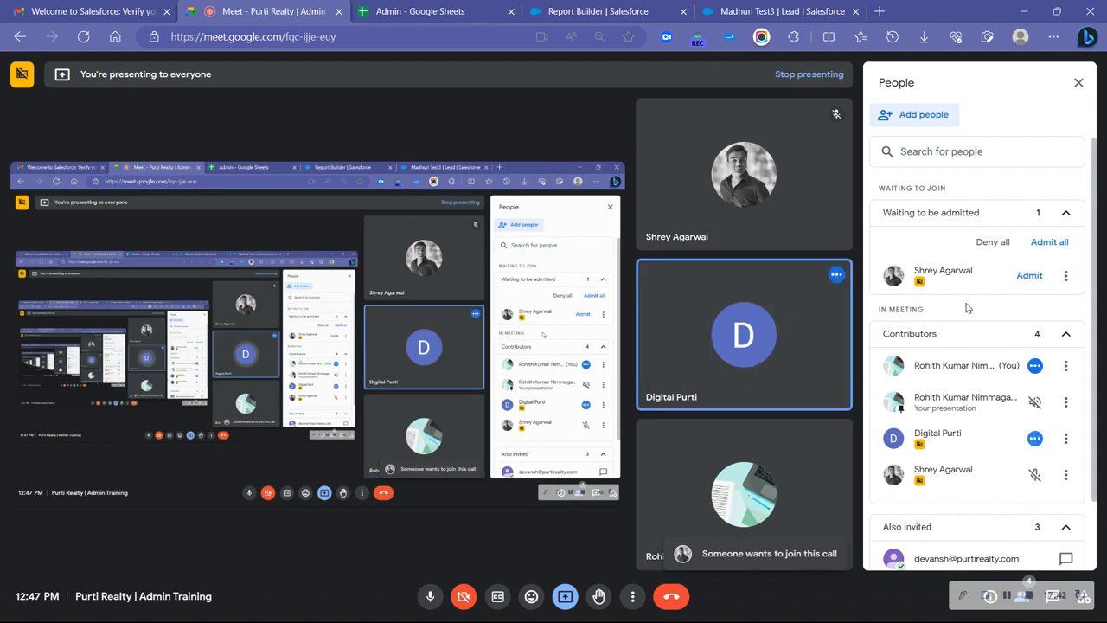
pyautogui.click(1021, 277)
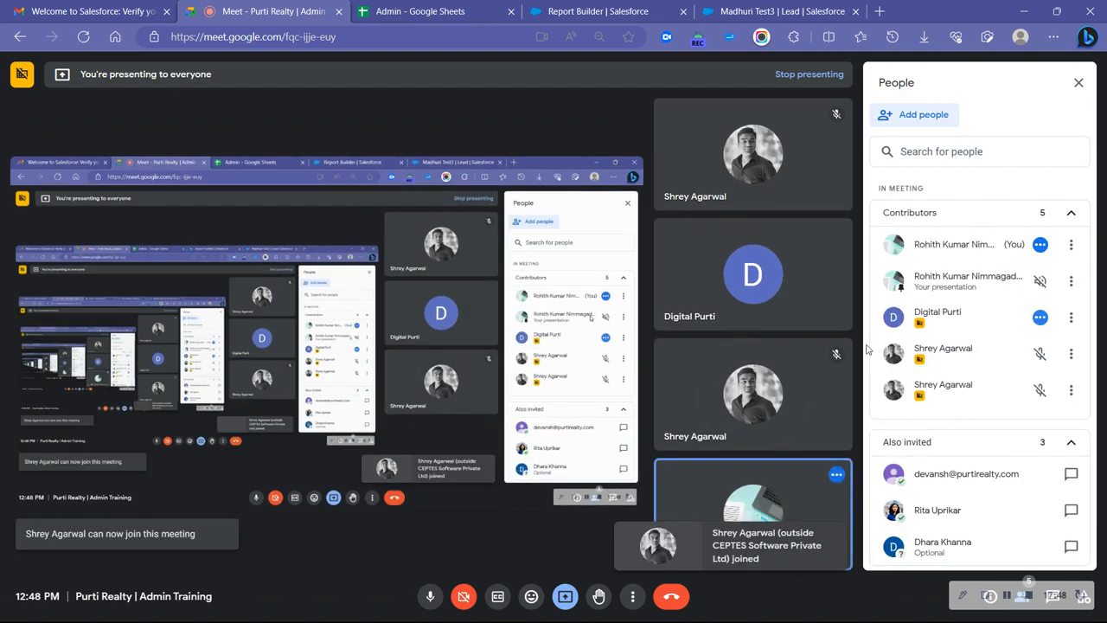
pyautogui.click(1078, 83)
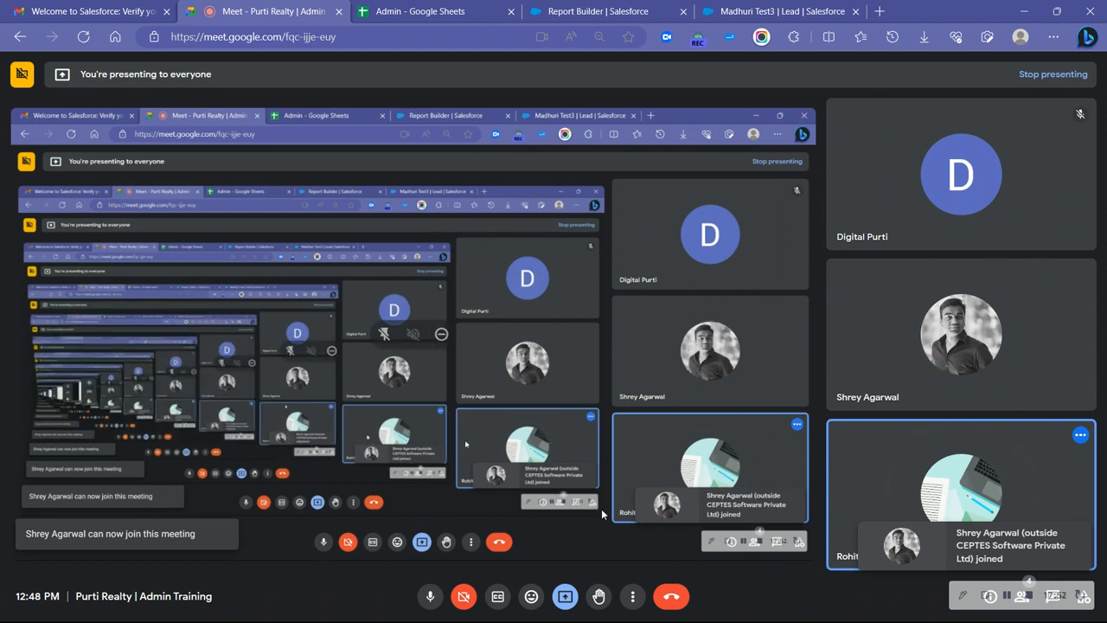
# Step: Switch back to the Salesforce report builder and delete the Created Date greater than LAST 120 DAYS filter
pyautogui.click(558, 7)
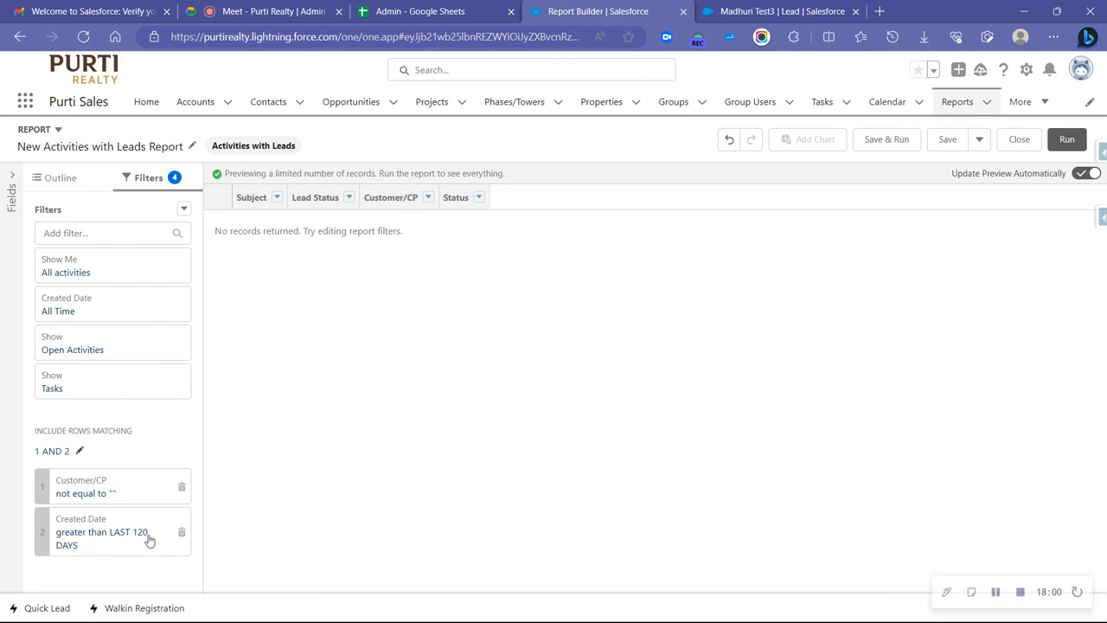
pyautogui.click(182, 532)
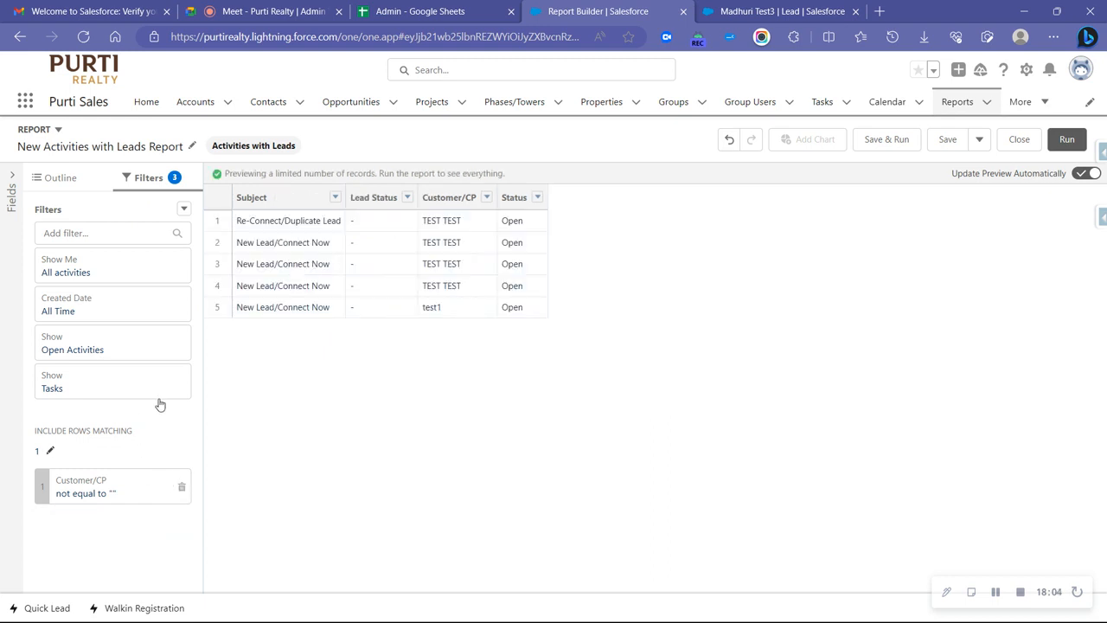
# Step: Add the activity's Project Name field as a column of the report
pyautogui.click(60, 179)
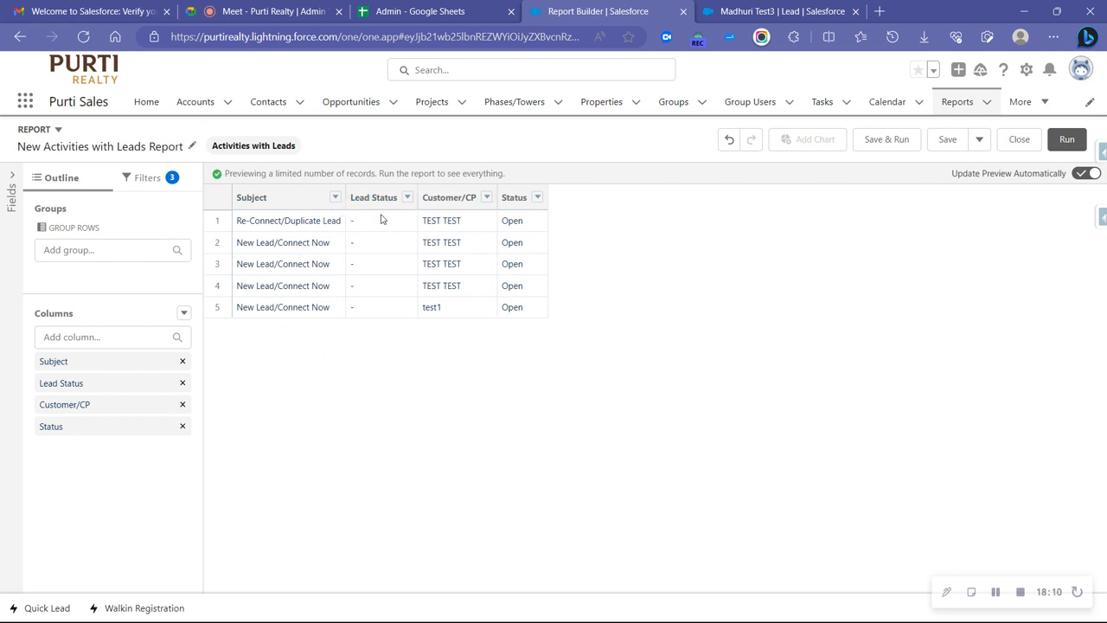
pyautogui.click(135, 339)
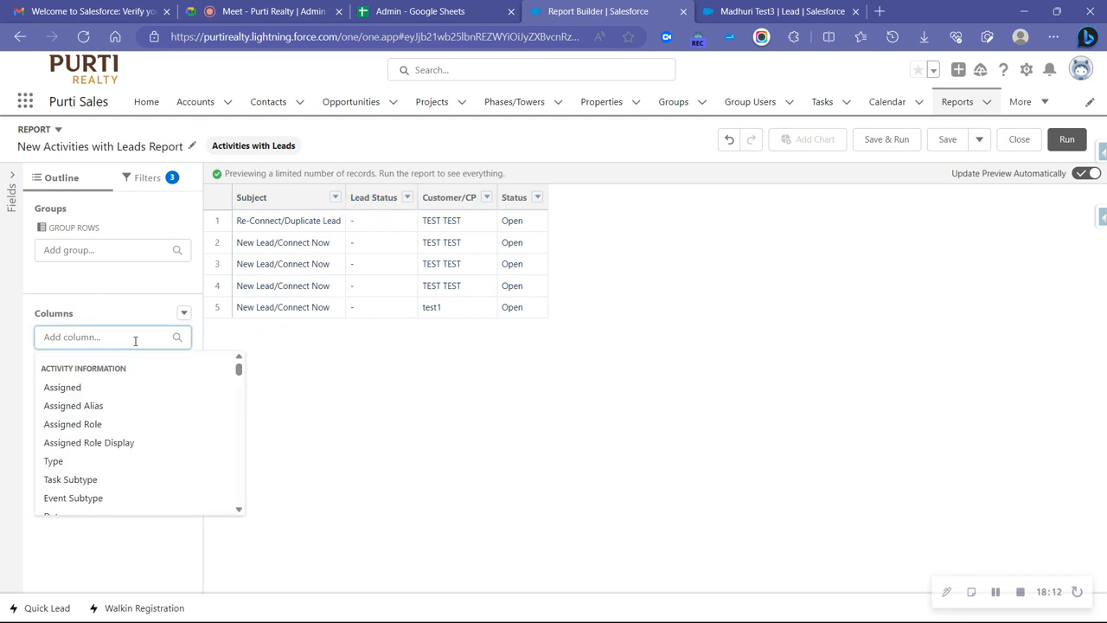
pyautogui.scroll(-5, 83, 458)
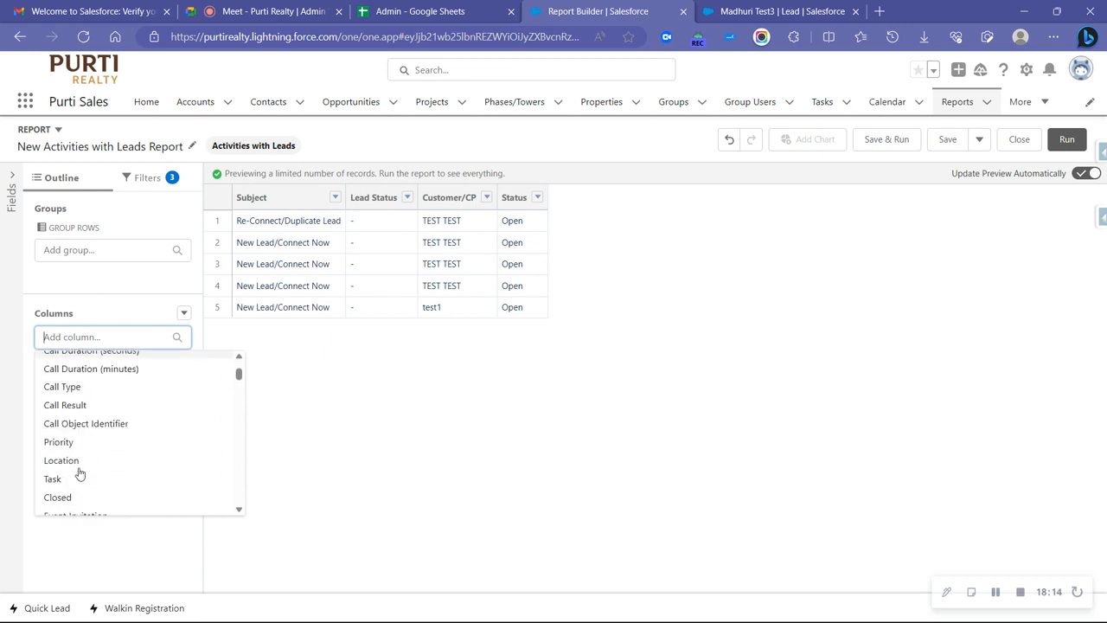
pyautogui.scroll(-5, 79, 472)
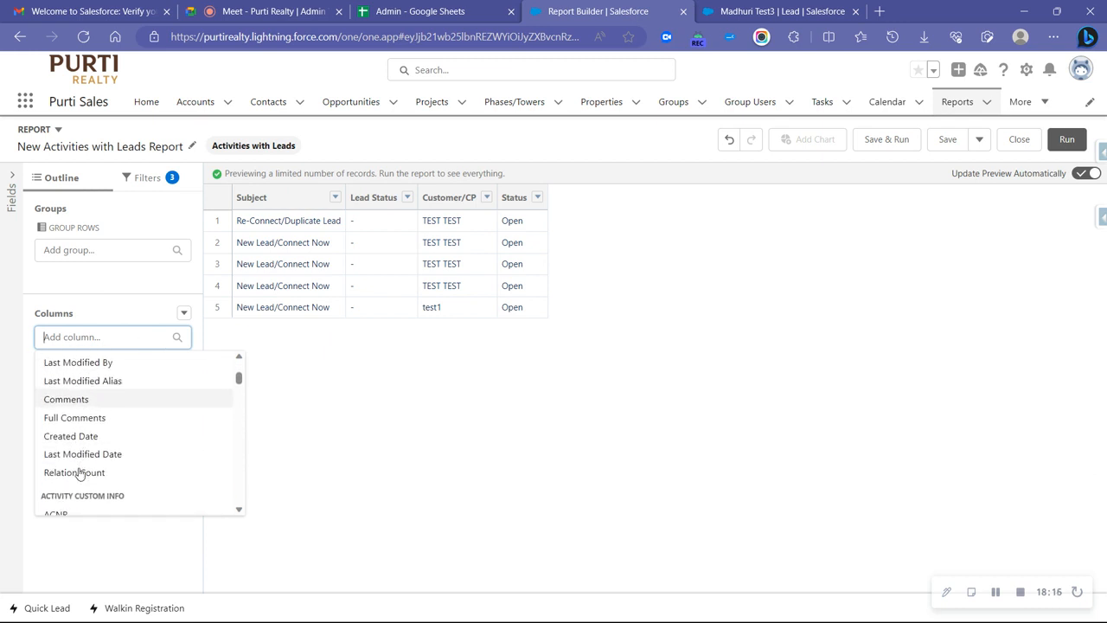
pyautogui.scroll(-3, 78, 471)
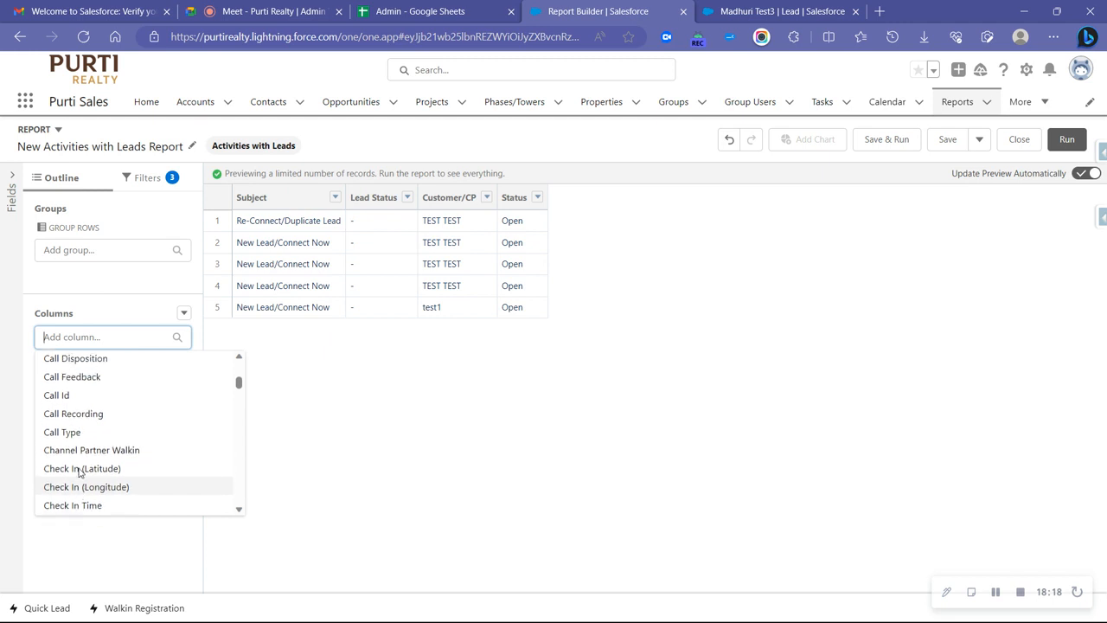
pyautogui.scroll(-5, 78, 472)
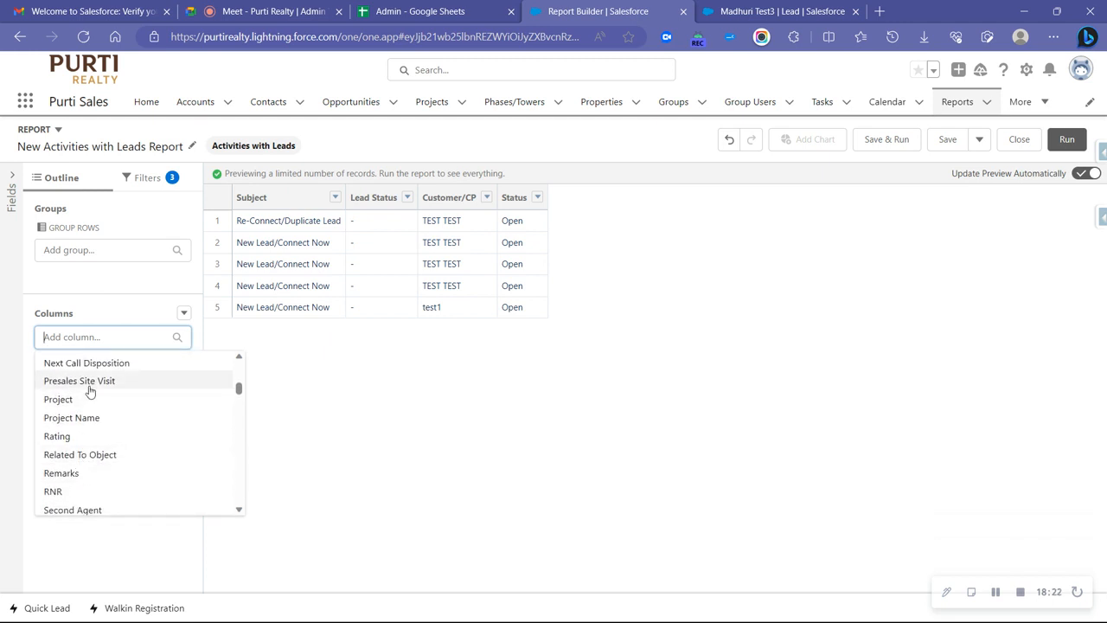
pyautogui.click(83, 419)
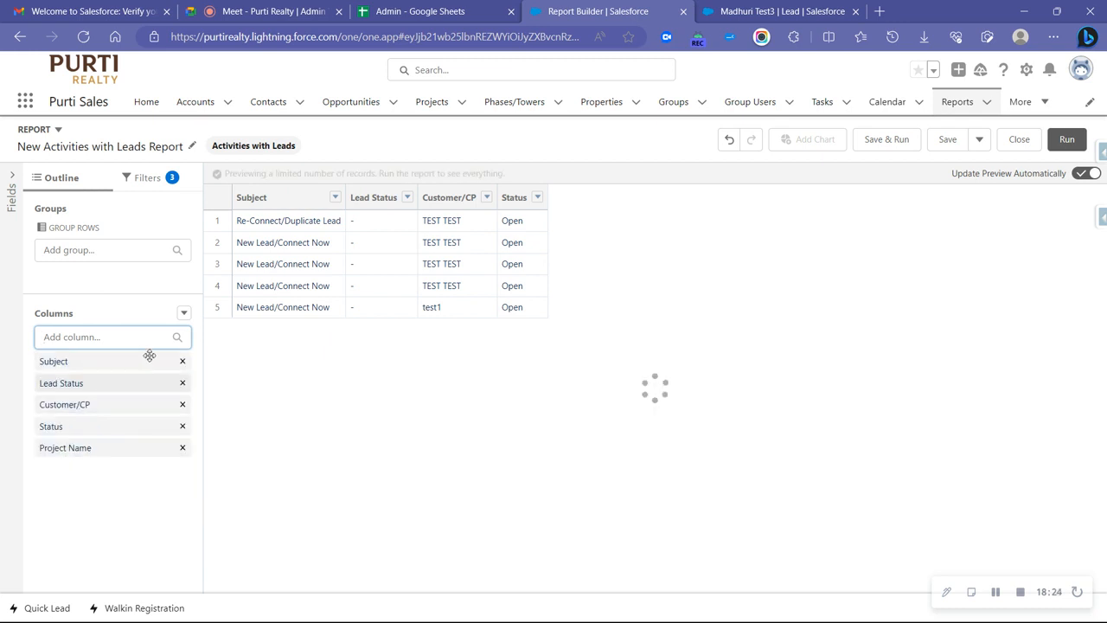
# Step: Delete the Customer/CP filter from the report and search the available filter fields for leads
pyautogui.click(145, 180)
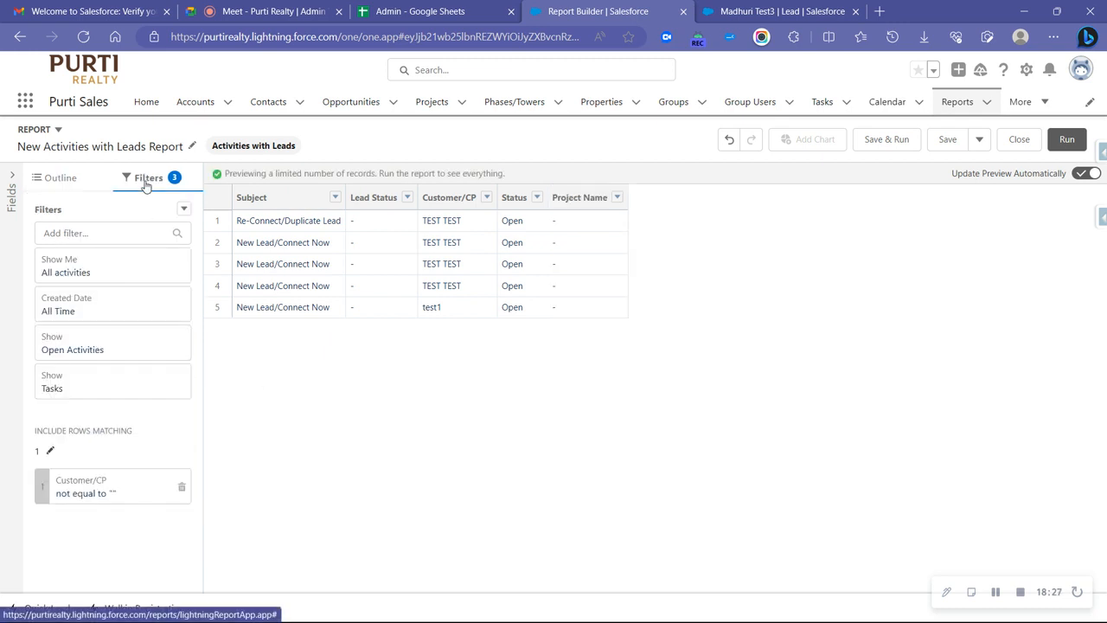
pyautogui.click(181, 490)
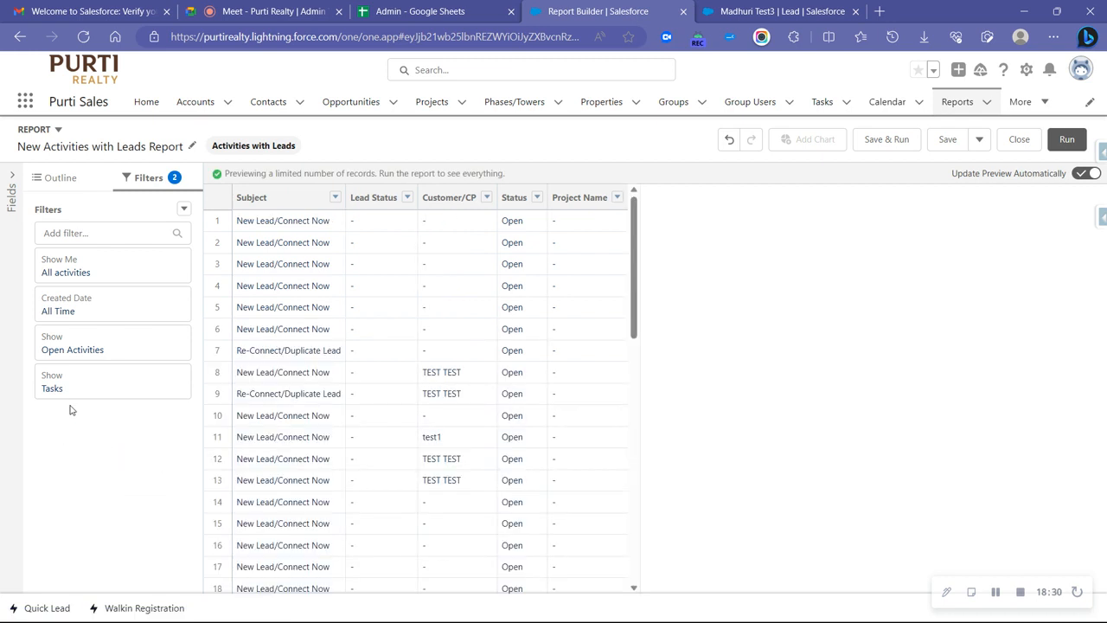
pyautogui.scroll(-7, 413, 480)
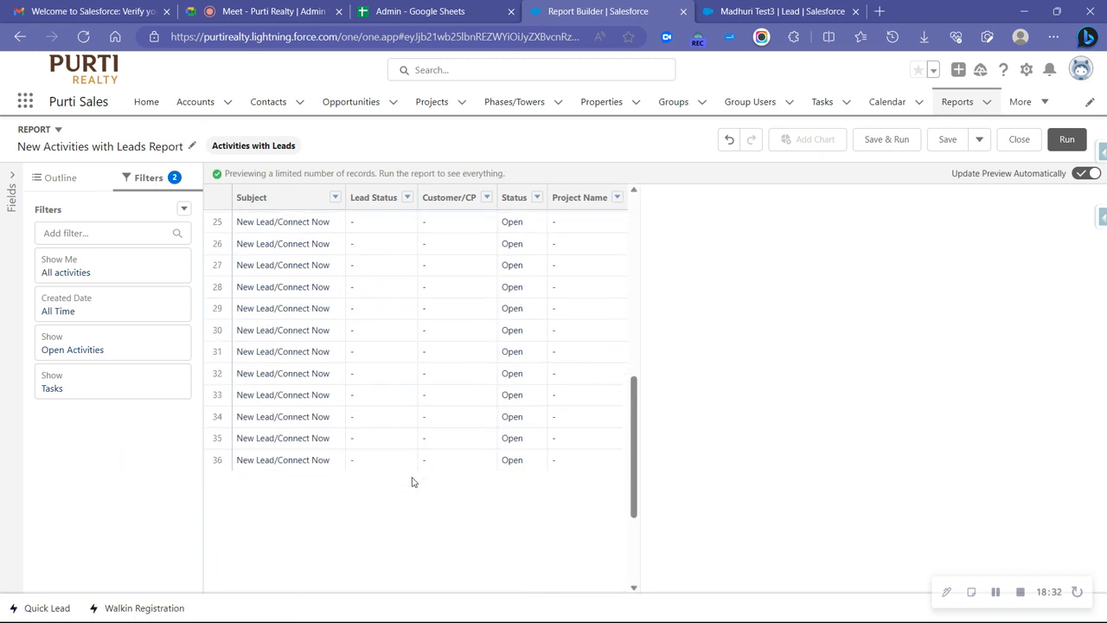
pyautogui.scroll(3, 415, 488)
pyautogui.click(116, 237)
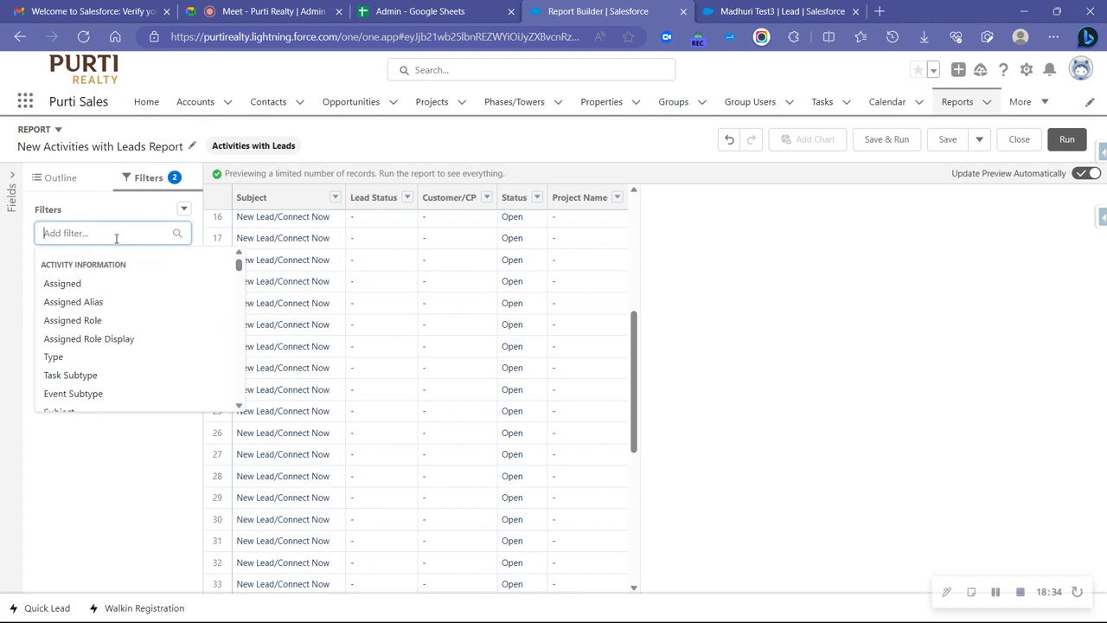
pyautogui.write('leads')
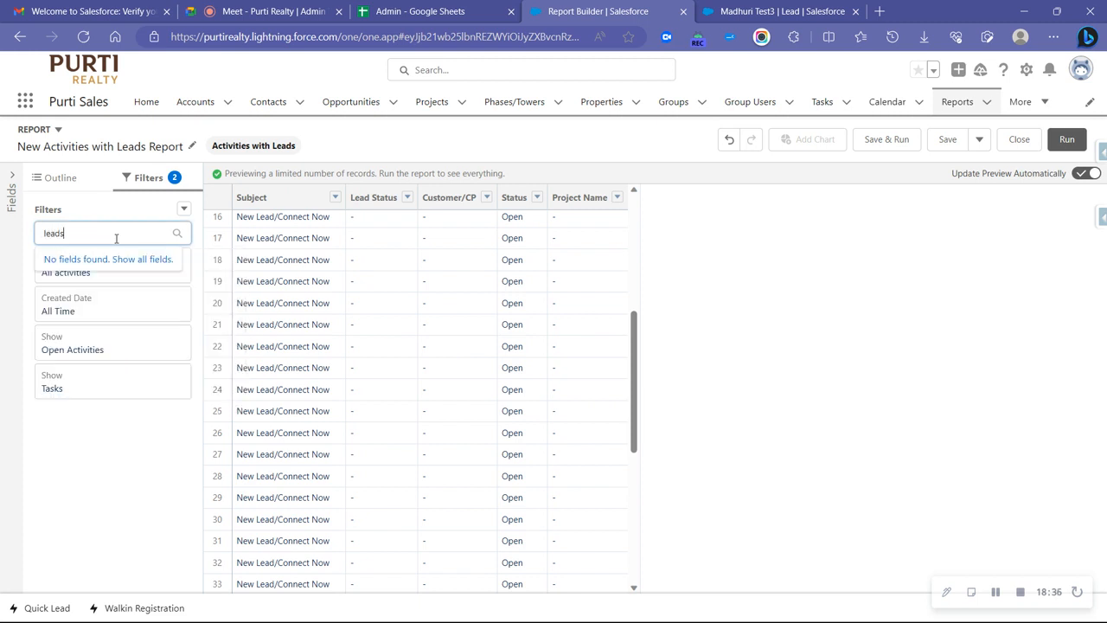
# Step: Close the report, discarding its unsaved changes, and open the existing Project With Opportunity report to review it
pyautogui.click(1019, 139)
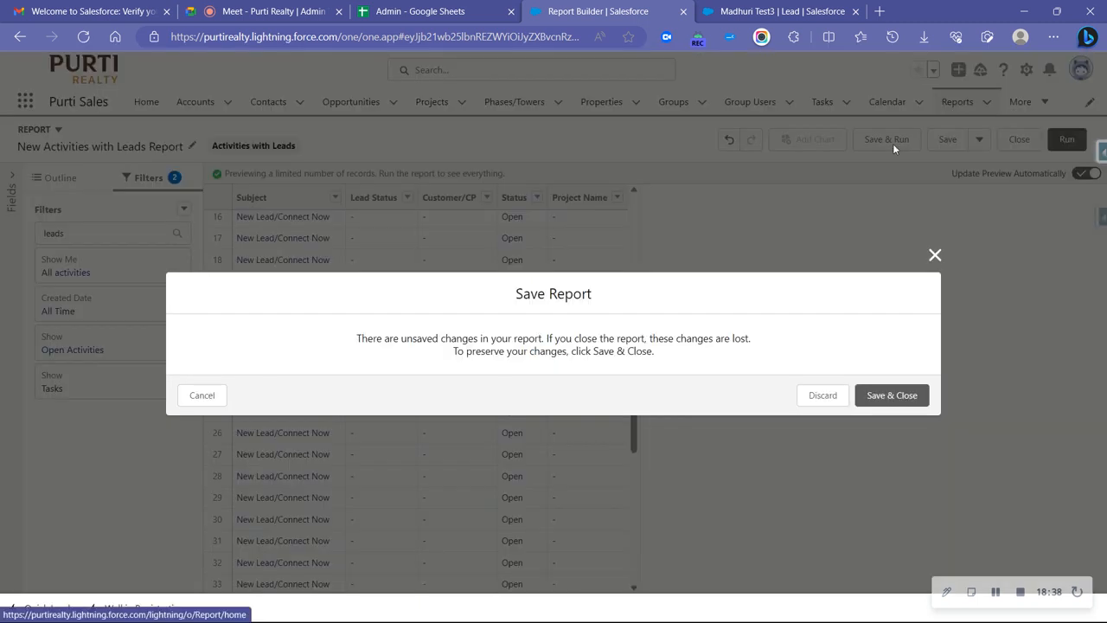
pyautogui.click(826, 395)
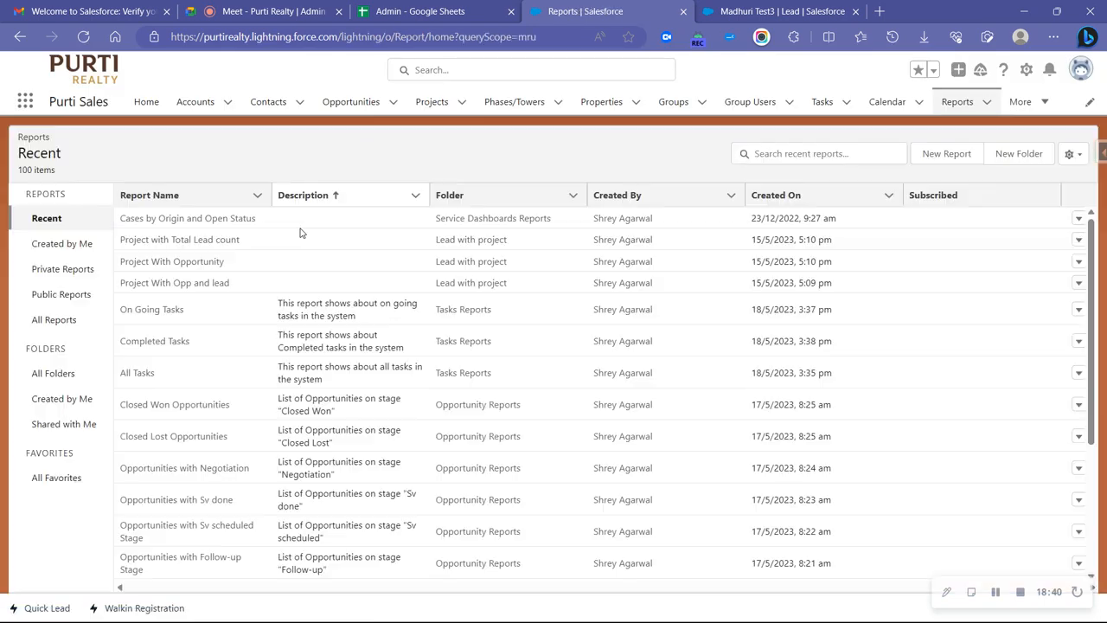
pyautogui.click(173, 261)
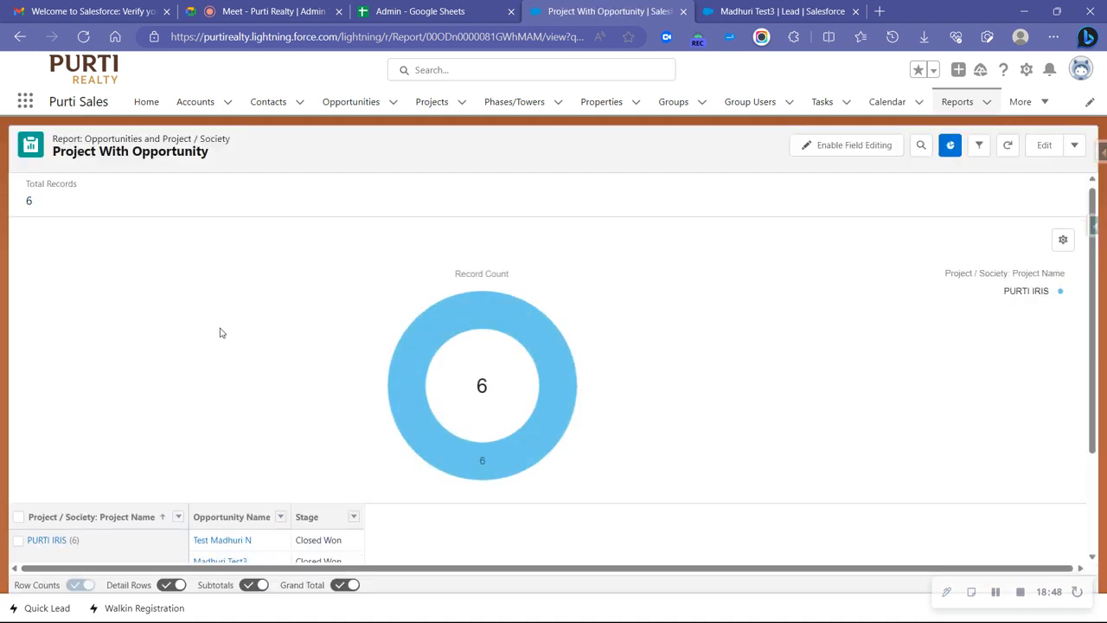
pyautogui.scroll(-1, 397, 221)
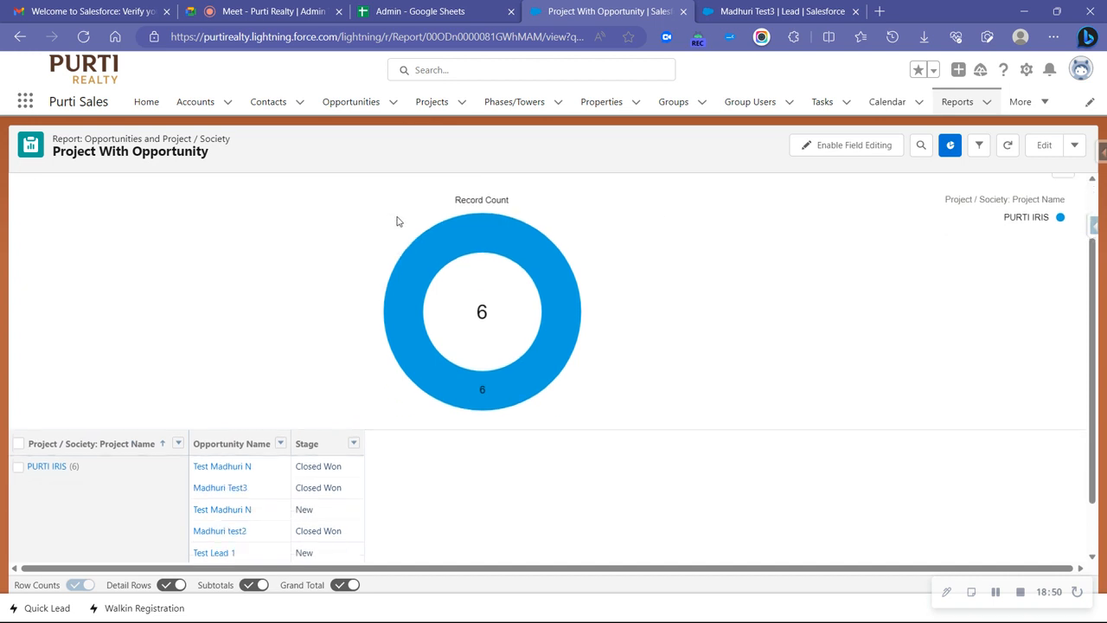
pyautogui.scroll(-1, 398, 221)
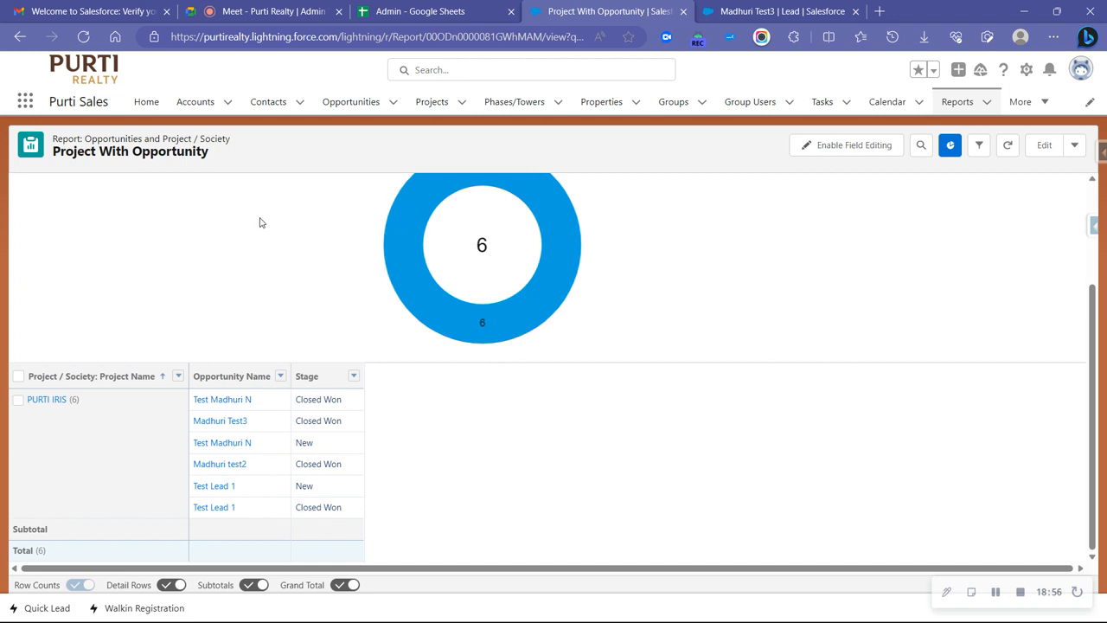
pyautogui.scroll(3, 208, 316)
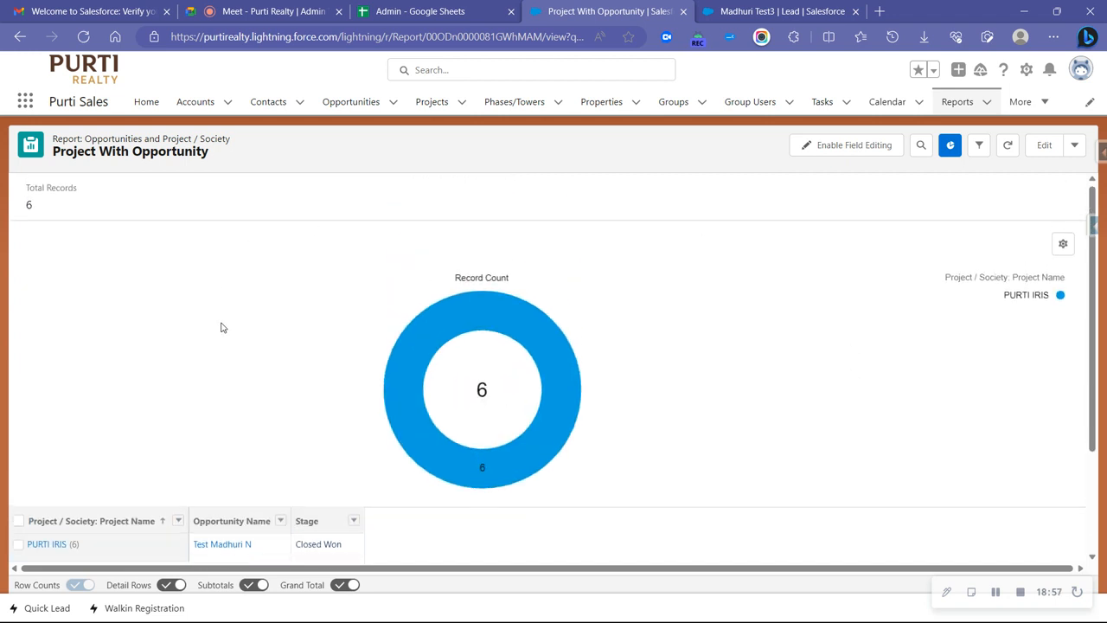
# Step: Export the Project With Opportunity report as a Formatted Report in Excel .xlsx format
pyautogui.click(1074, 145)
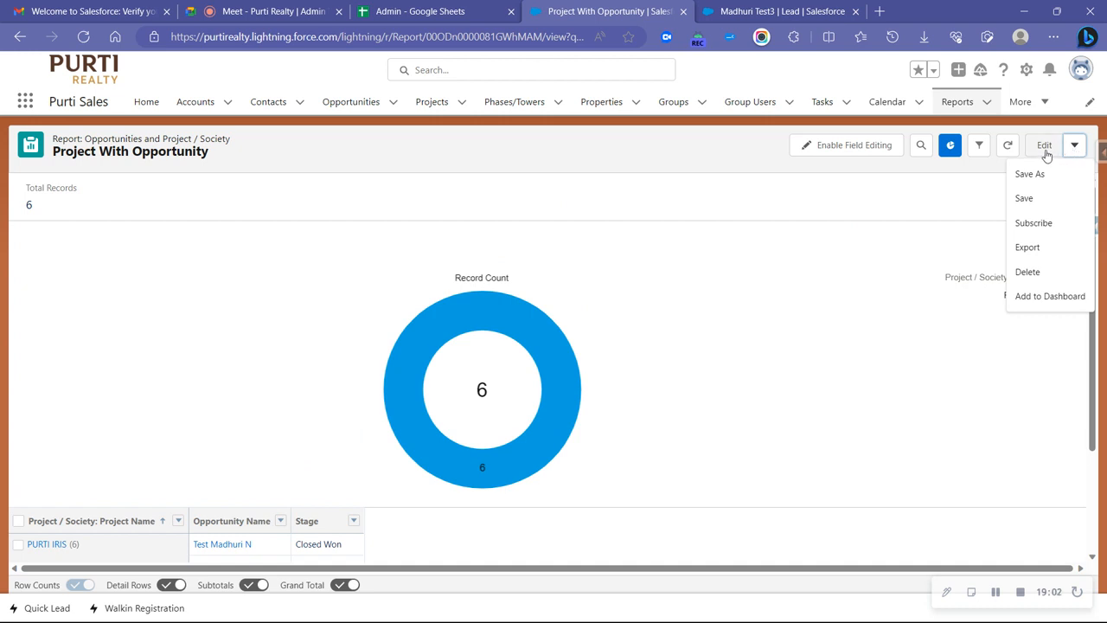
pyautogui.click(1075, 149)
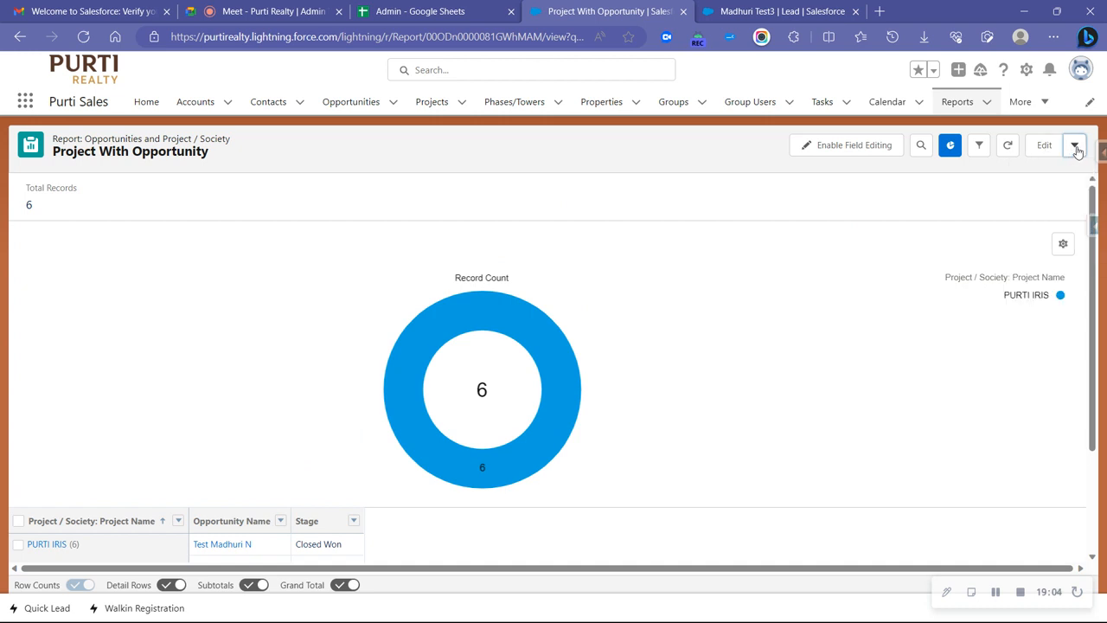
pyautogui.click(1075, 149)
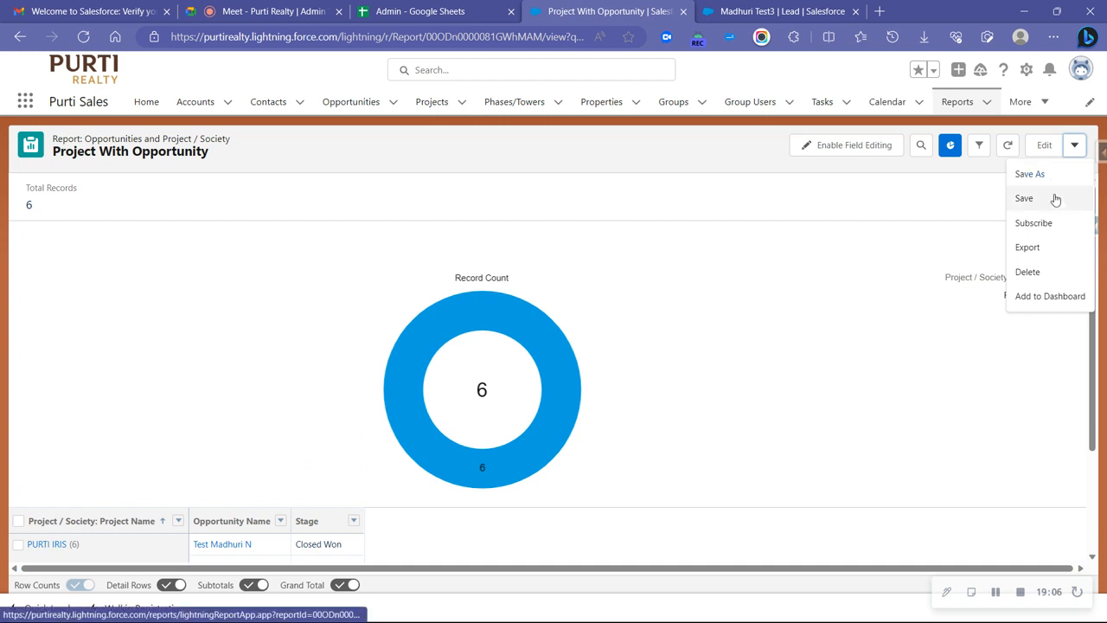
pyautogui.click(1027, 248)
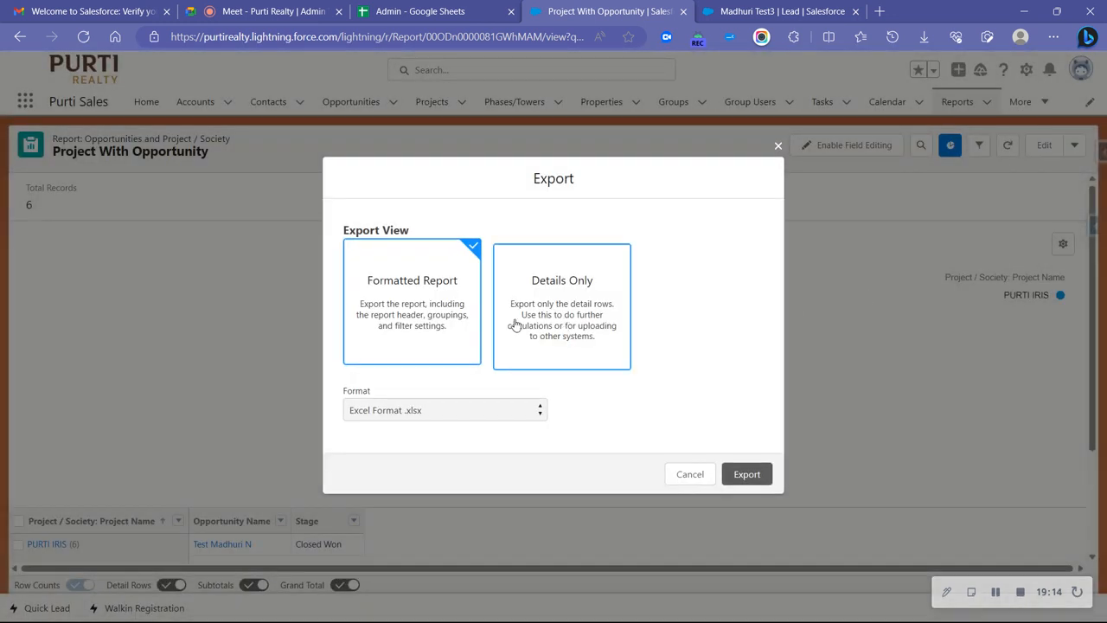
pyautogui.click(734, 473)
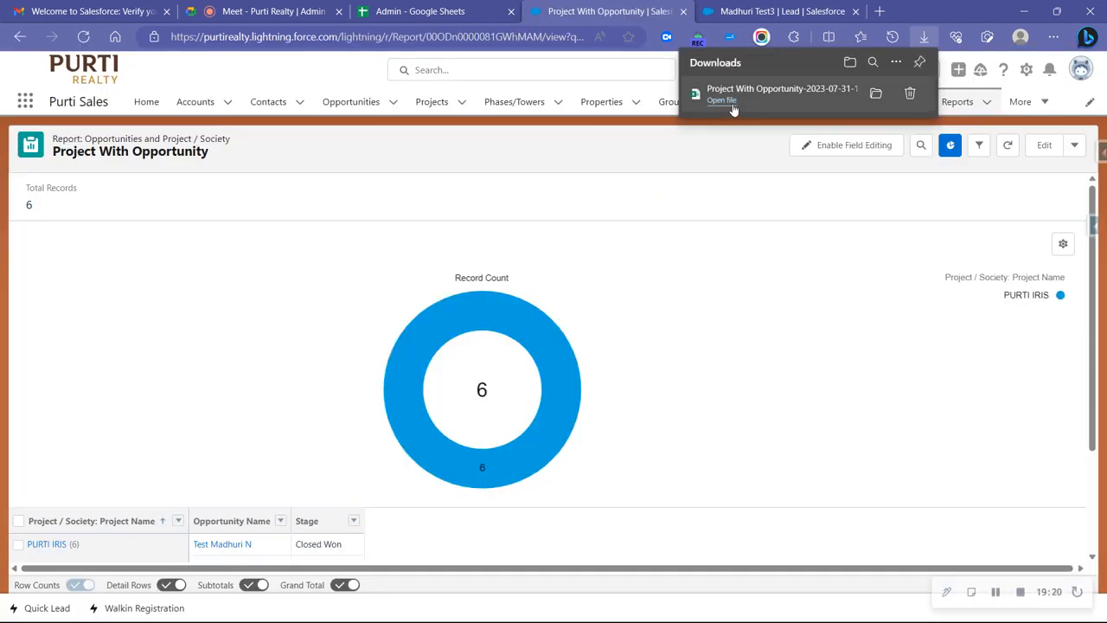
# Step: Open the exported workbook in Excel, examine its filters and opportunity rows in the maximized window, and minimize it
pyautogui.click(730, 101)
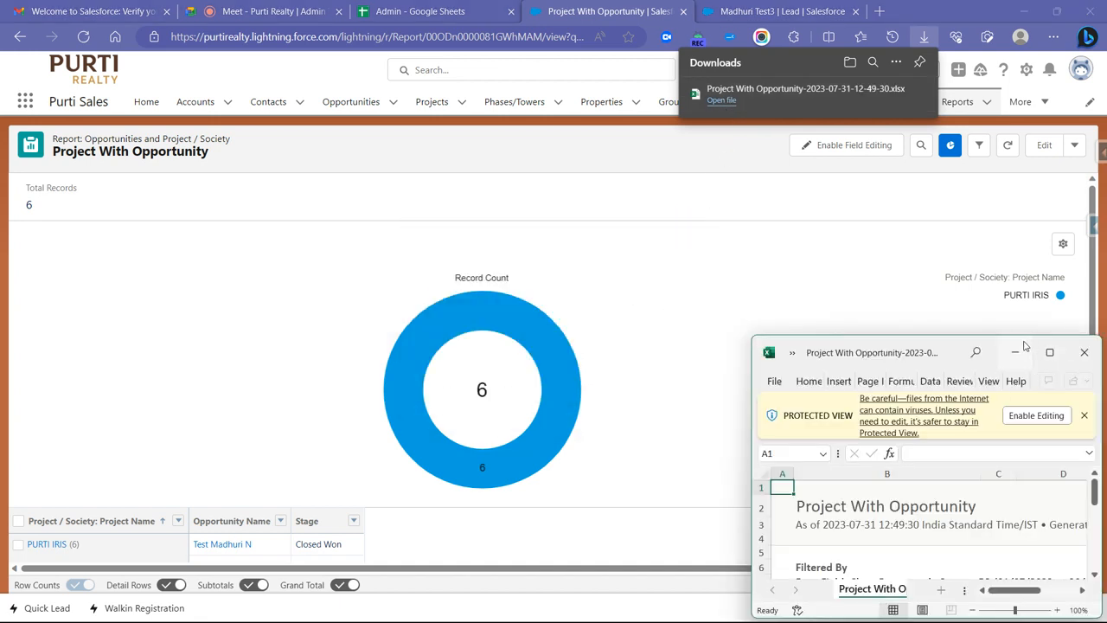
pyautogui.moveTo(905, 344); pyautogui.dragTo(705, 218)
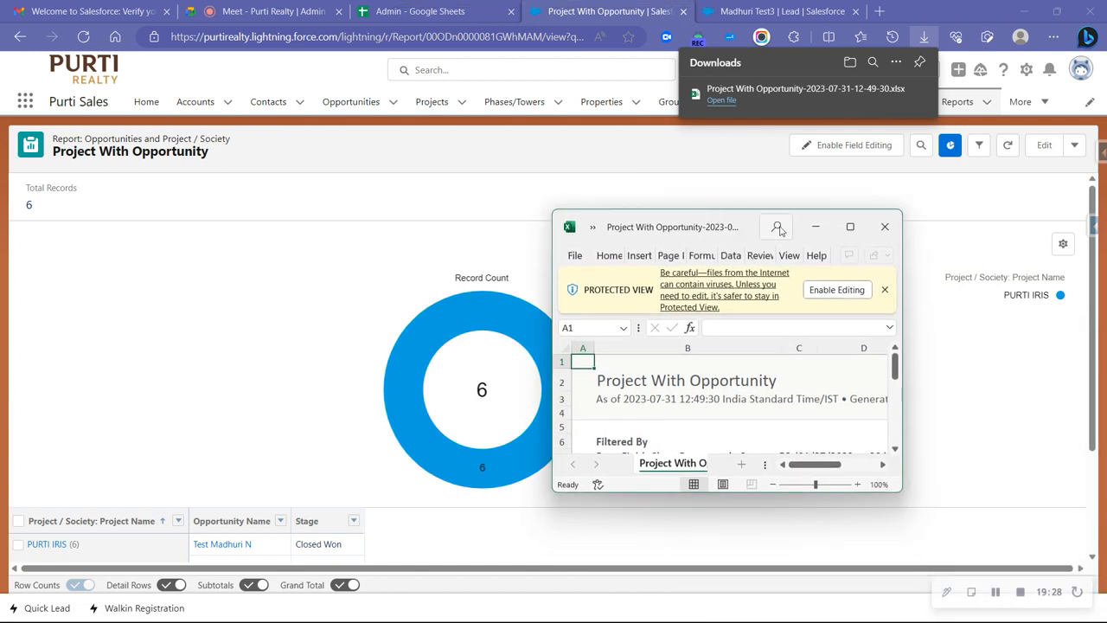
pyautogui.click(882, 289)
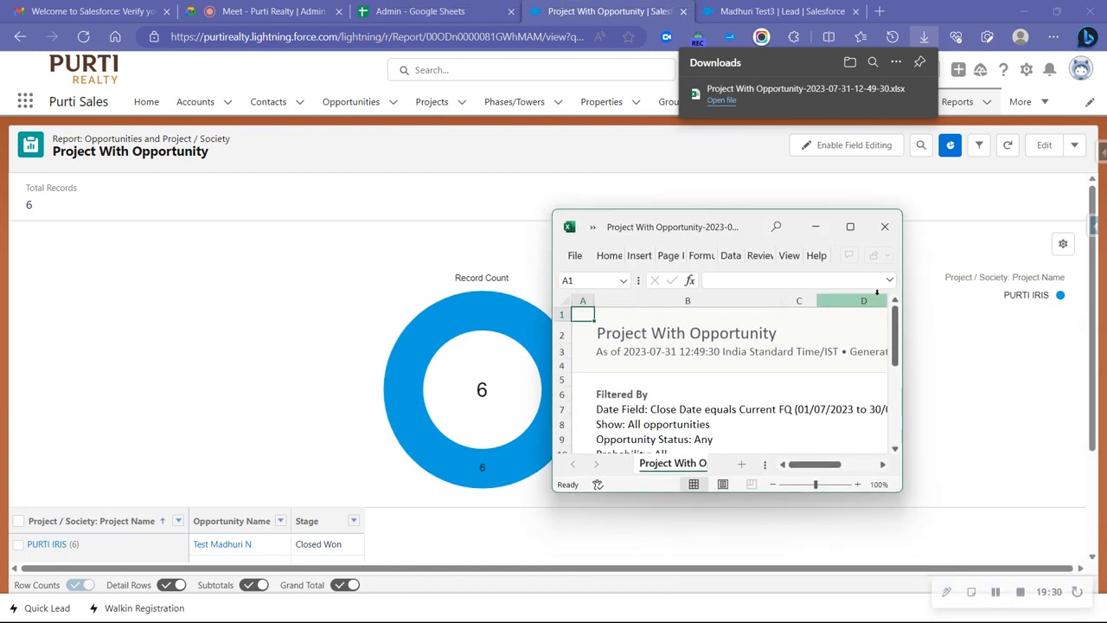
pyautogui.click(850, 226)
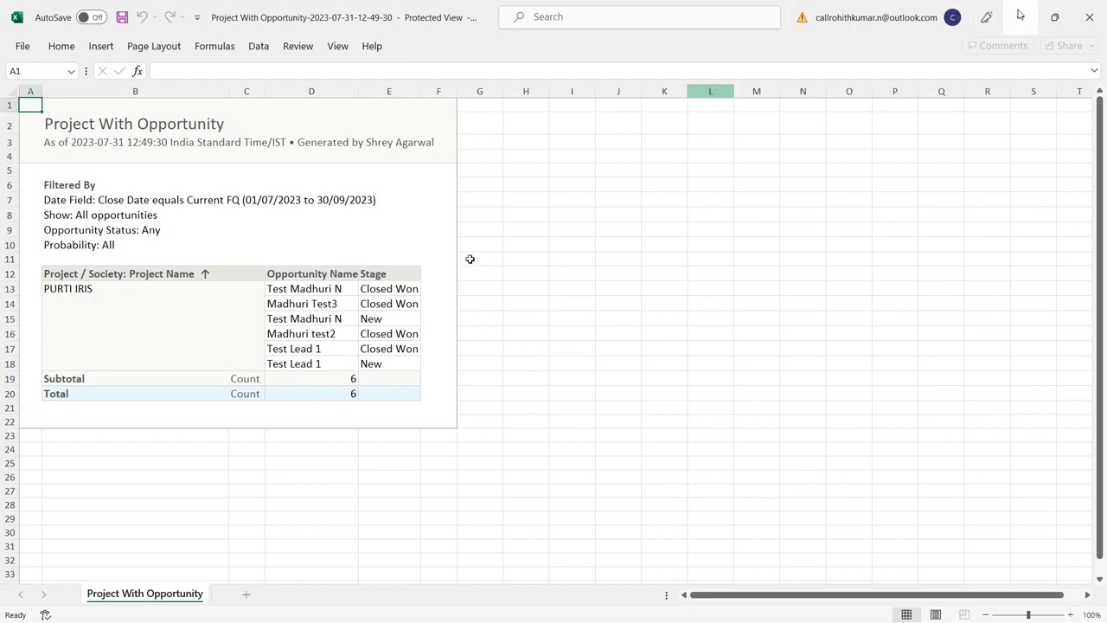
pyautogui.click(1020, 14)
# Step: Export the Project With Opportunity report again as Details Only in Comma Delimited .csv format and dismiss the downloads list
pyautogui.click(1074, 145)
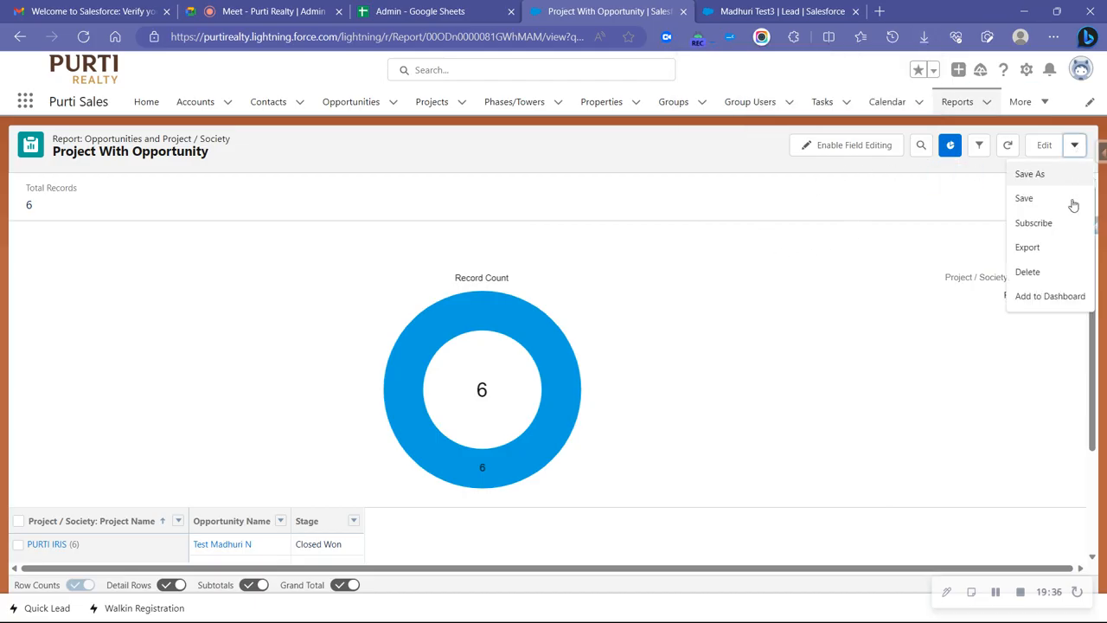
pyautogui.click(1050, 248)
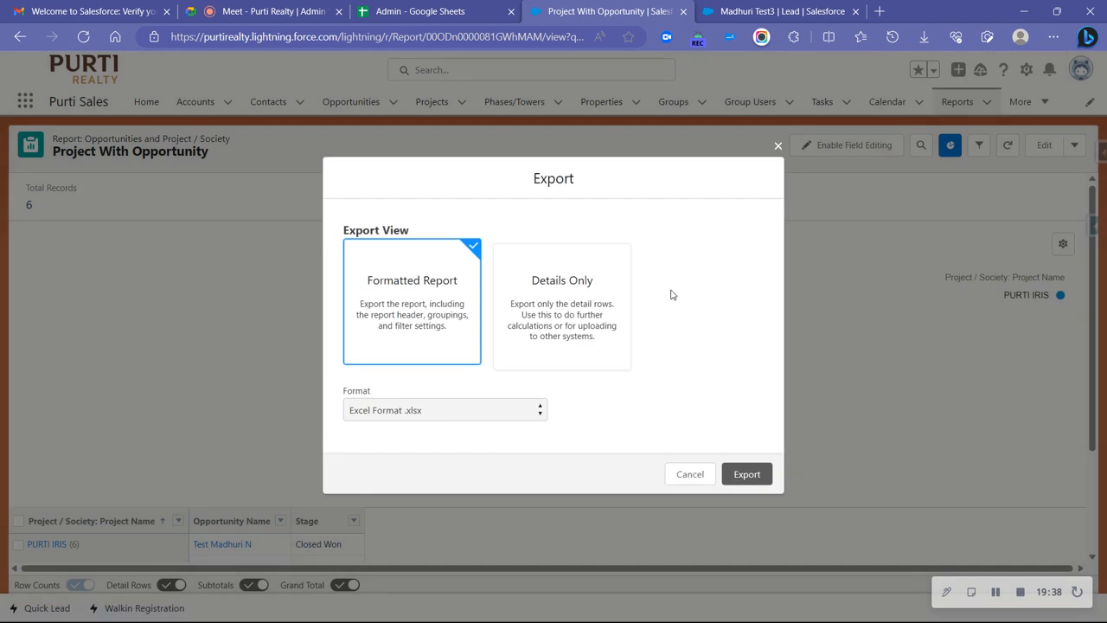
pyautogui.click(578, 303)
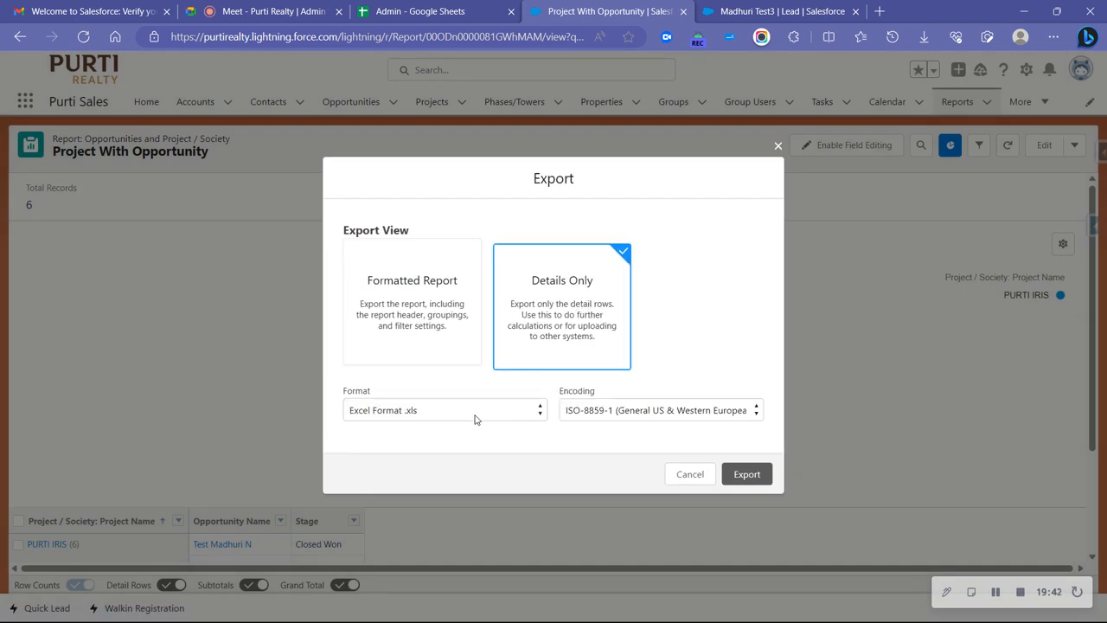
pyautogui.click(584, 411)
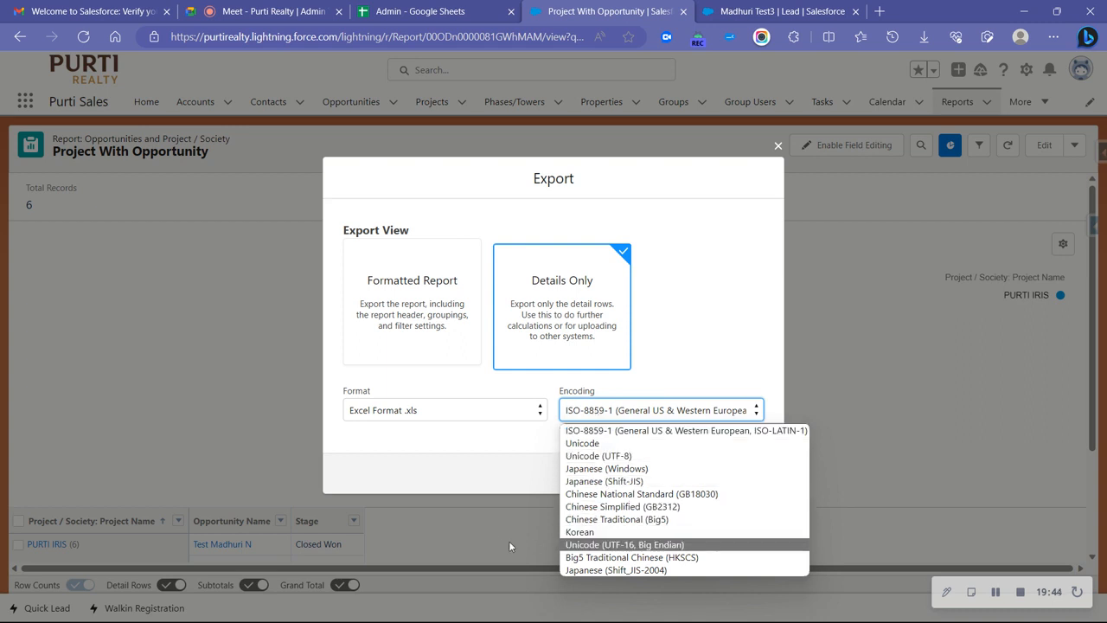
pyautogui.click(520, 463)
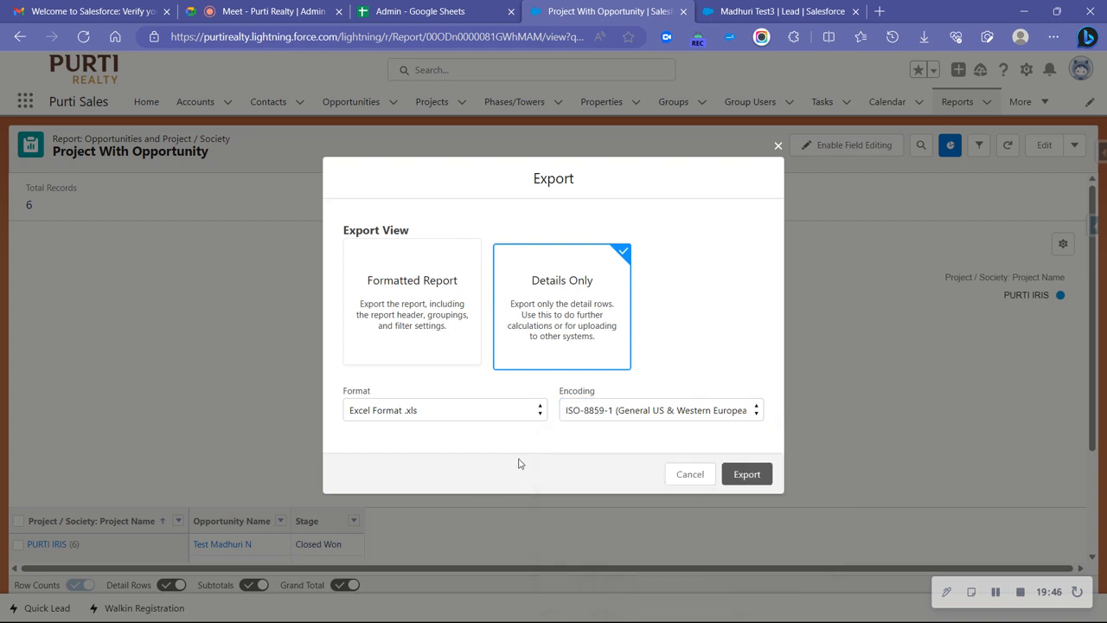
pyautogui.click(477, 414)
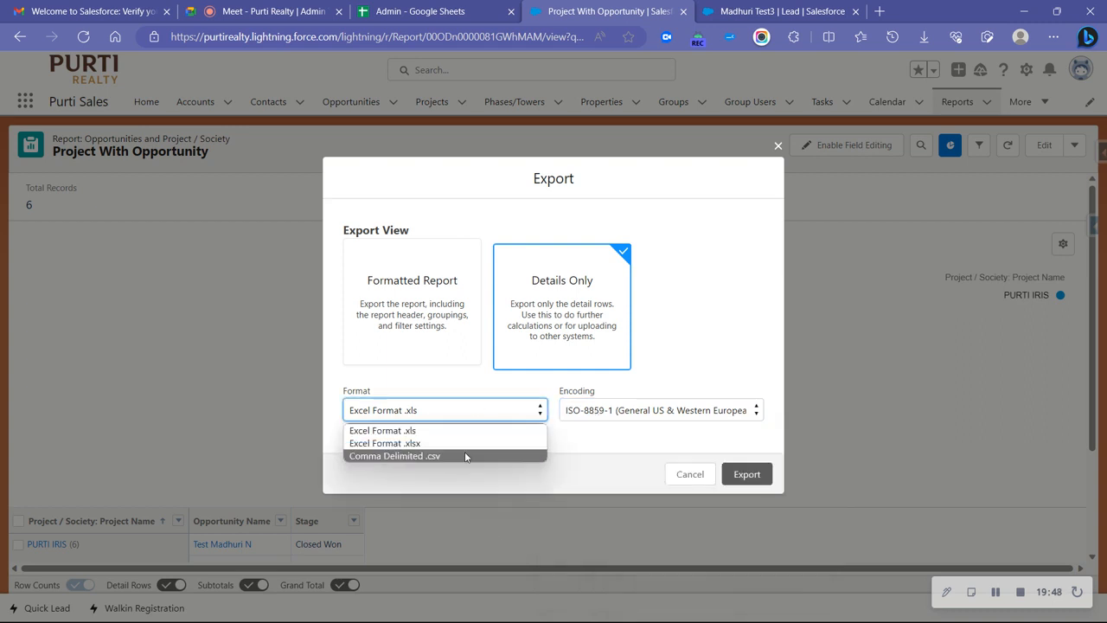
pyautogui.click(466, 456)
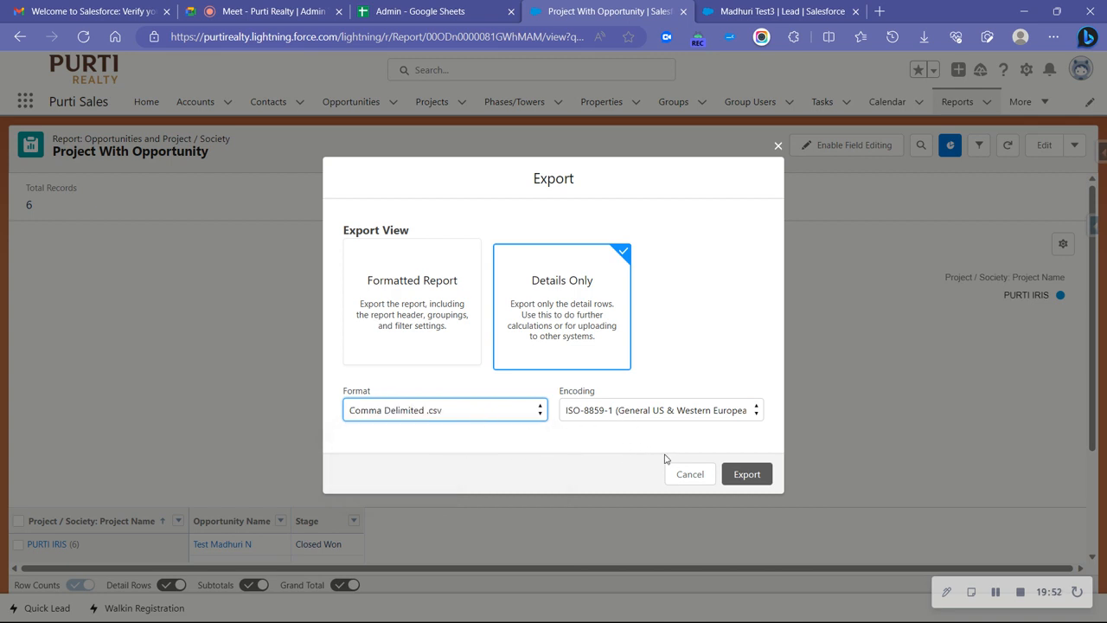
pyautogui.click(746, 475)
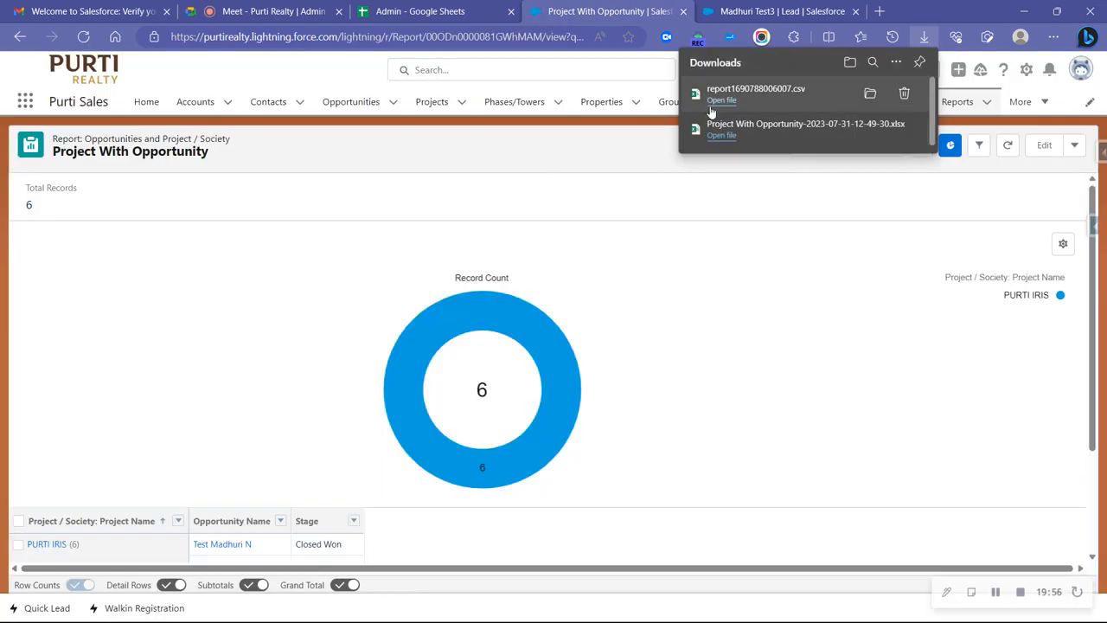
pyautogui.click(661, 138)
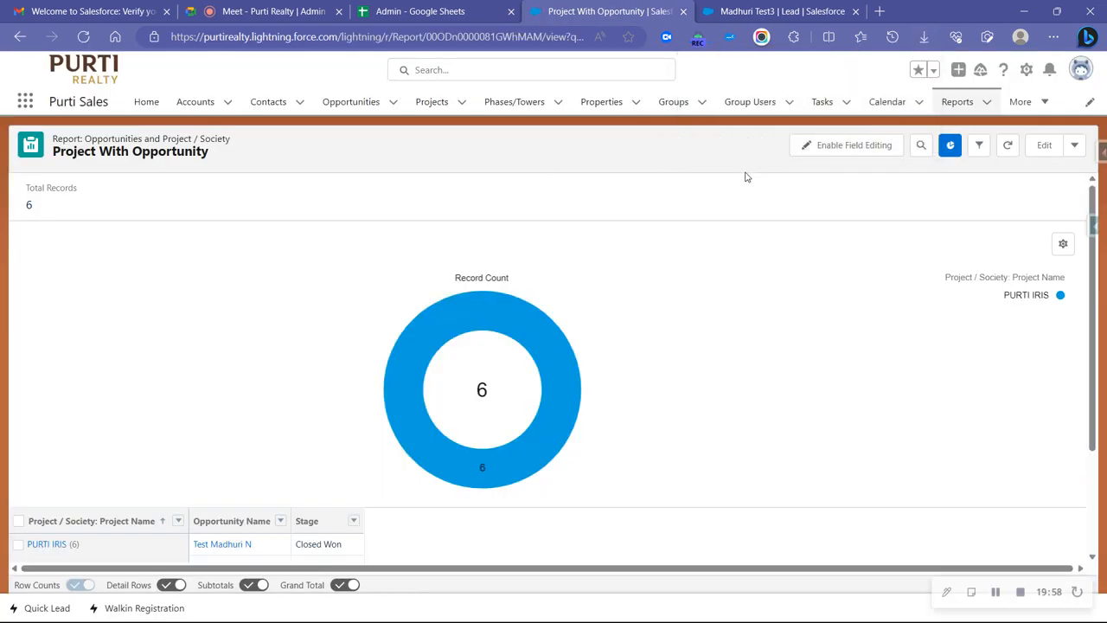
pyautogui.moveTo(644, 610)
pyautogui.scroll(-2, 663, 274)
pyautogui.scroll(2, 662, 275)
pyautogui.moveTo(210, 156); pyautogui.dragTo(63, 153)
pyautogui.rightClick(56, 154)
pyautogui.click(86, 165)
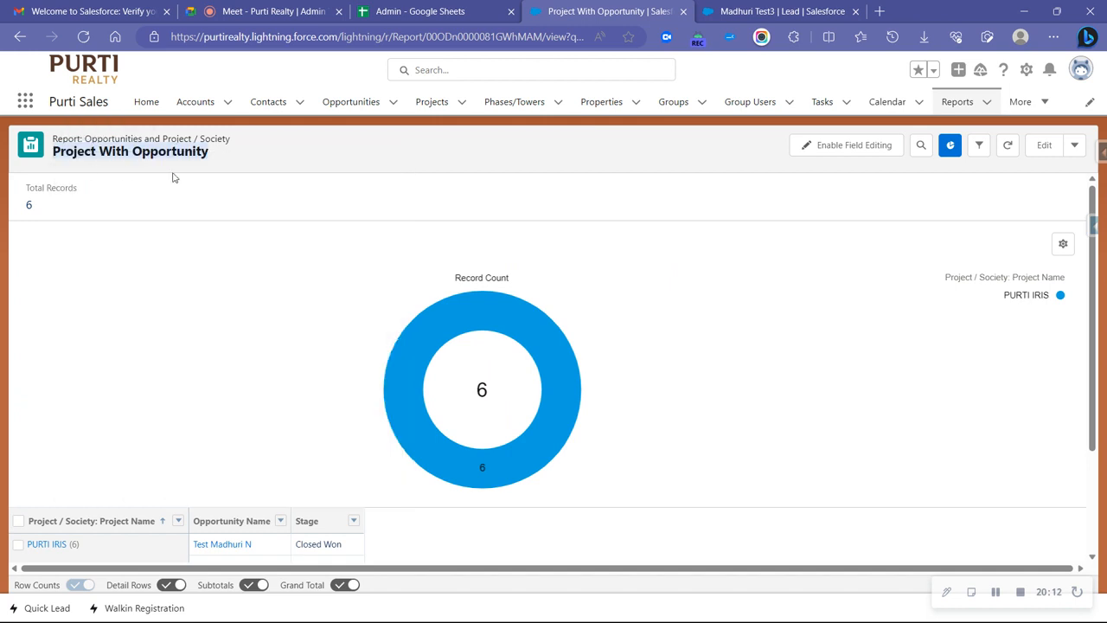
pyautogui.click(282, 187)
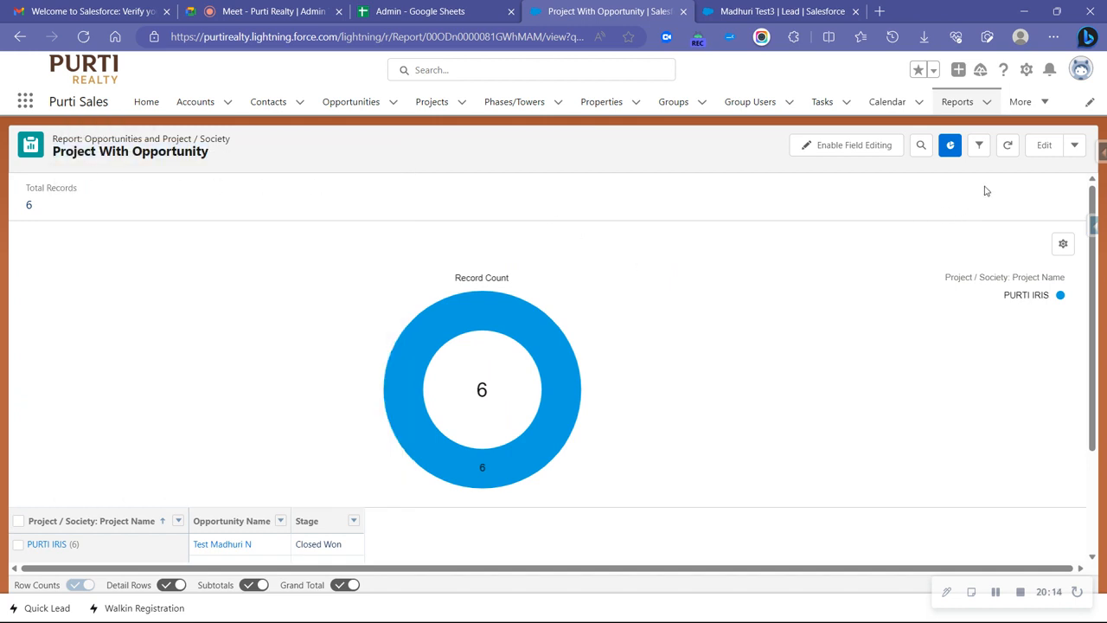
# Step: Open the Dashboards page in a new browser tab and switch to it
pyautogui.click(1019, 101)
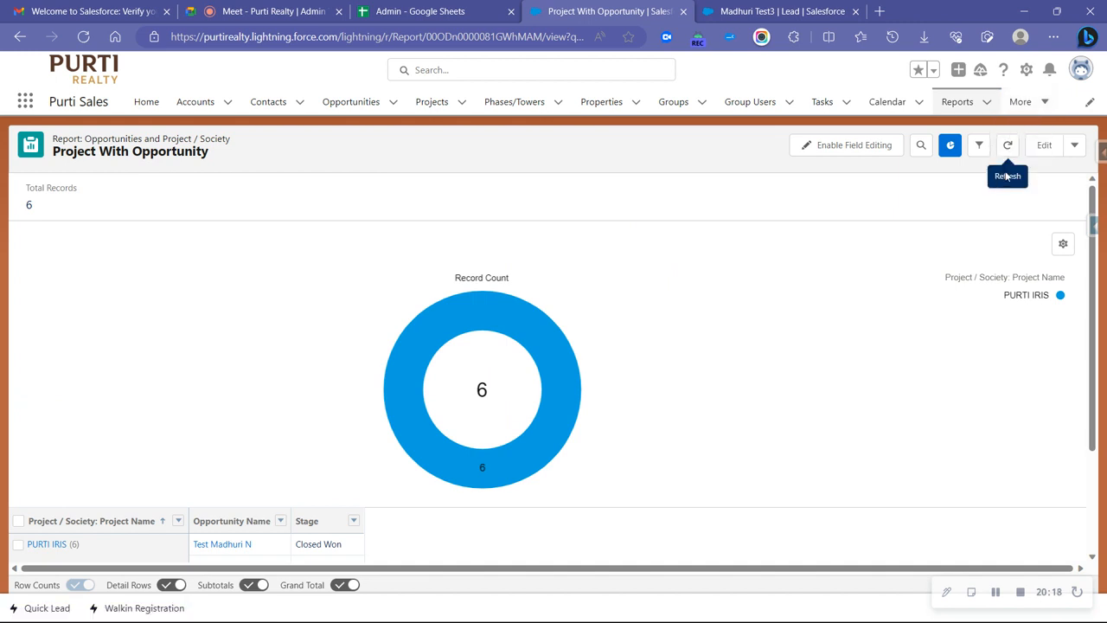
pyautogui.rightClick(1018, 143)
pyautogui.click(868, 151)
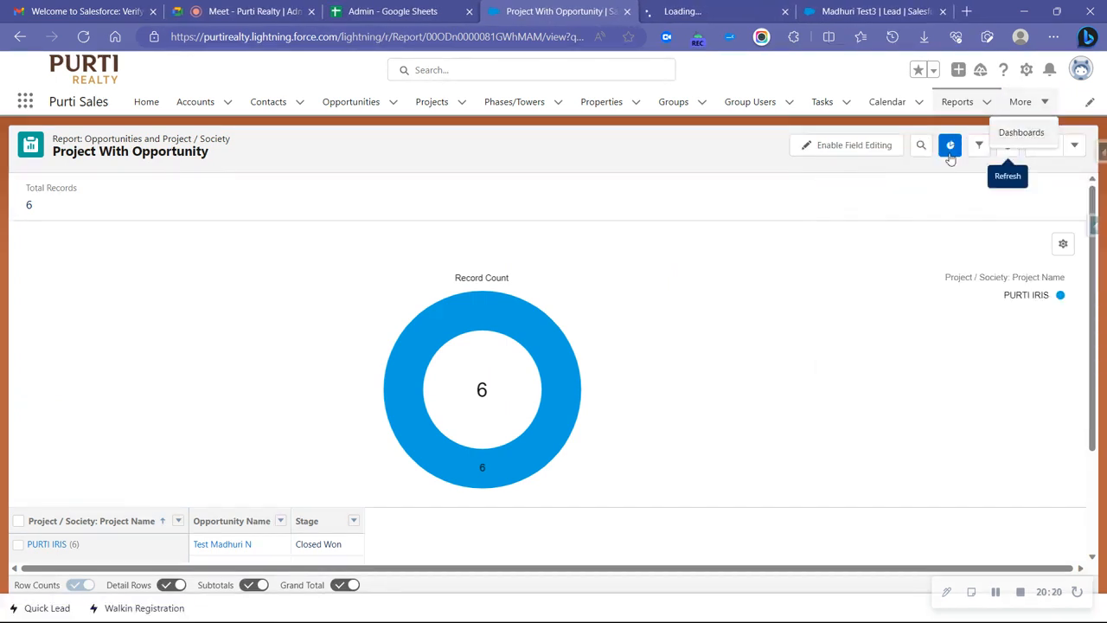
pyautogui.hotkey('ctrl', 'Tab')
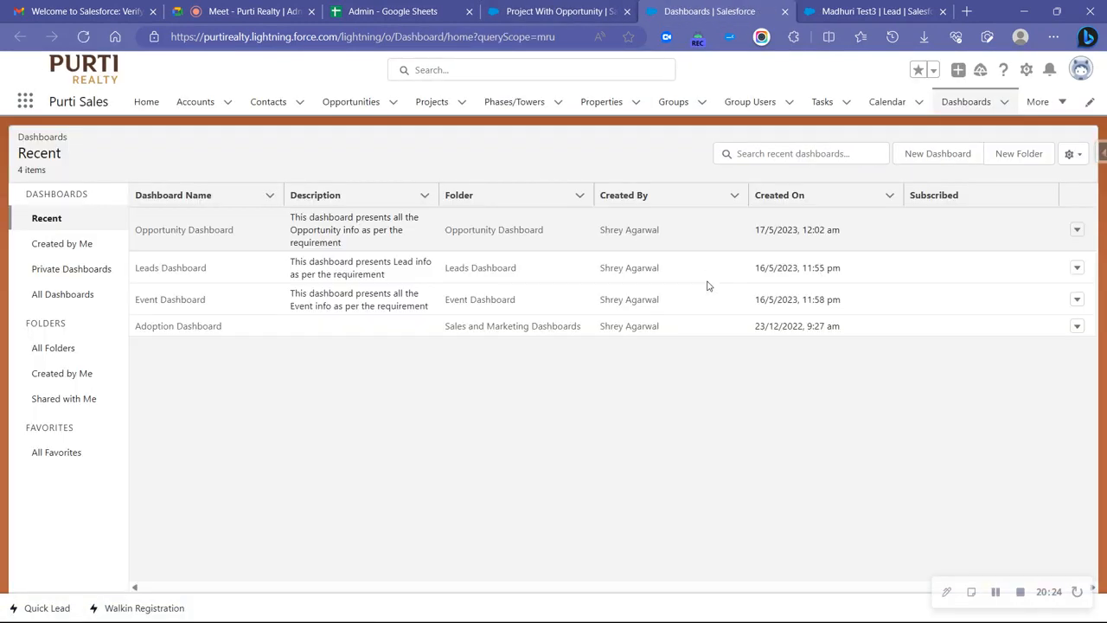
# Step: Review the chart and opportunity rows of the Project With Opportunity report, and return to the list of recent dashboards
pyautogui.click(550, 9)
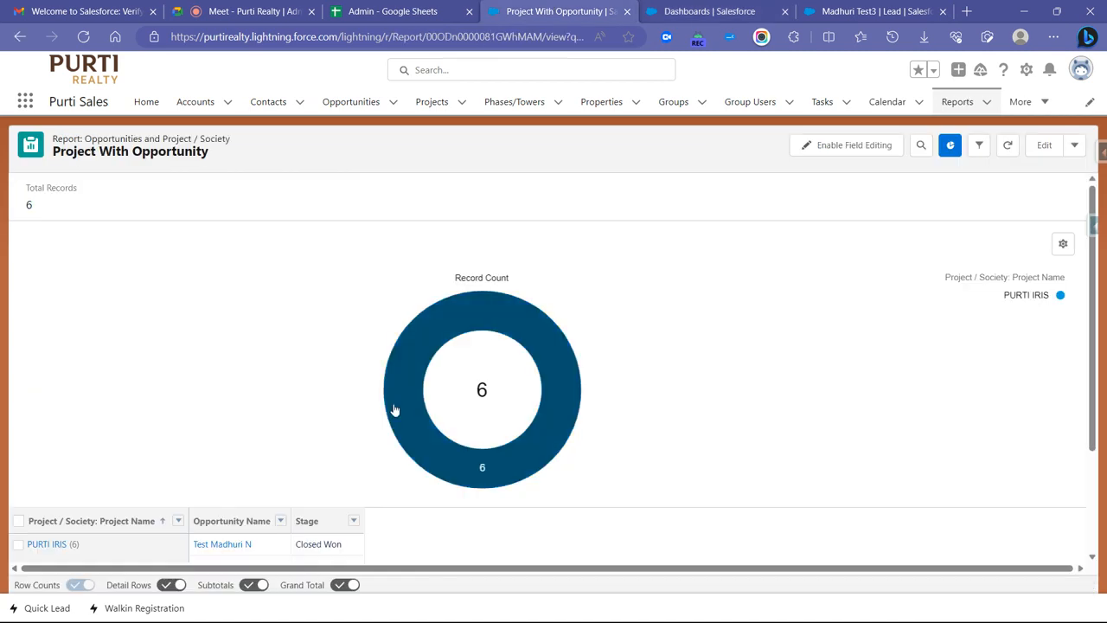
pyautogui.scroll(-1, 257, 284)
pyautogui.scroll(-2, 257, 284)
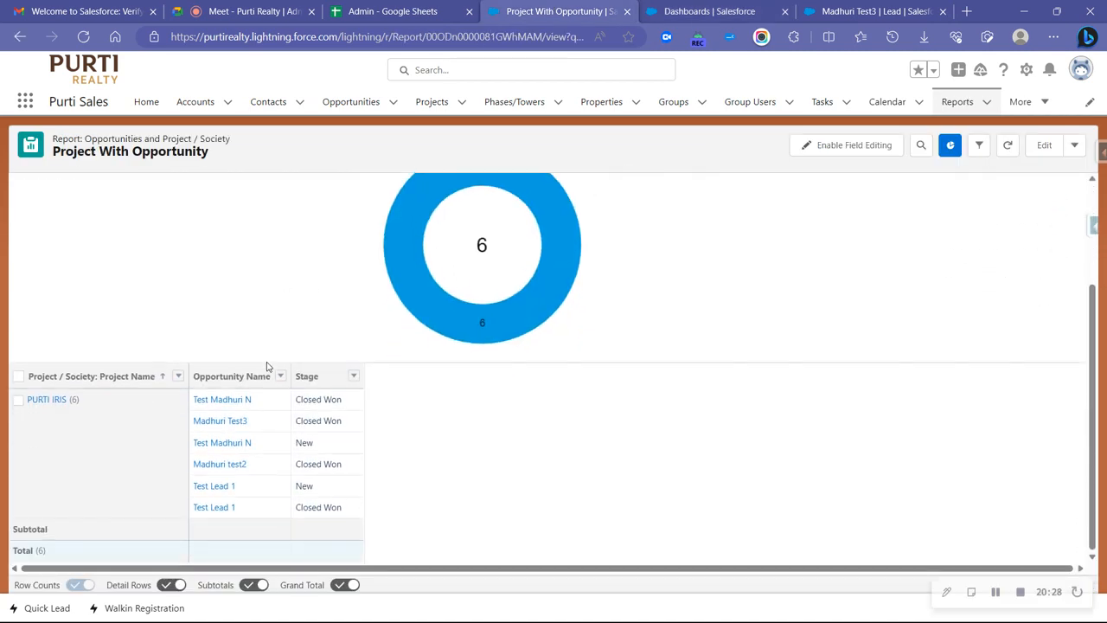
pyautogui.scroll(3, 267, 366)
pyautogui.click(647, 9)
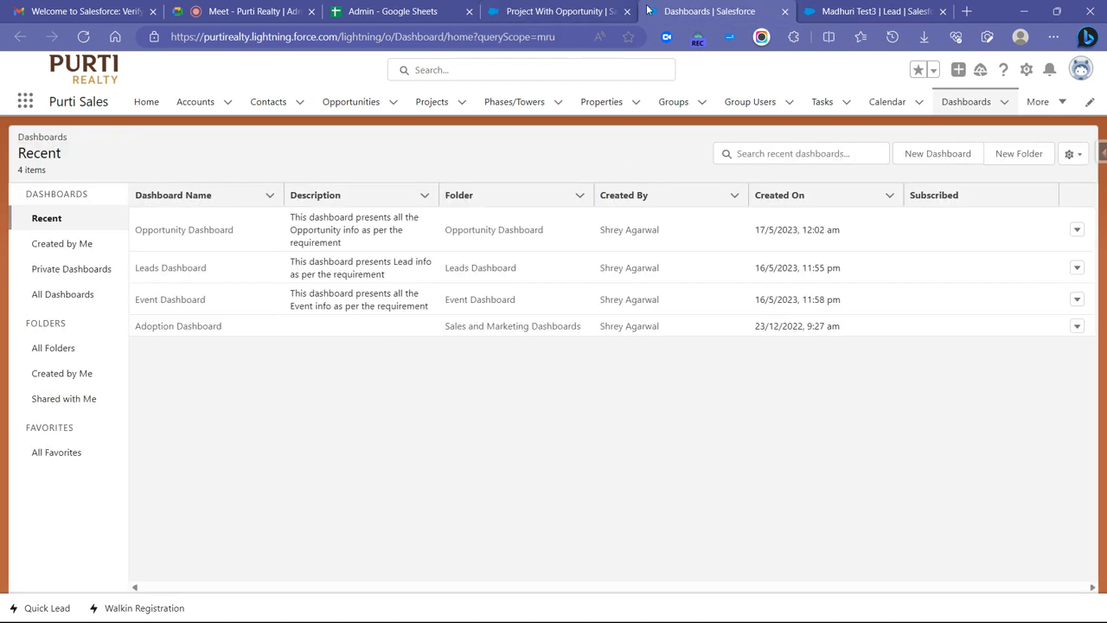
pyautogui.click(1078, 264)
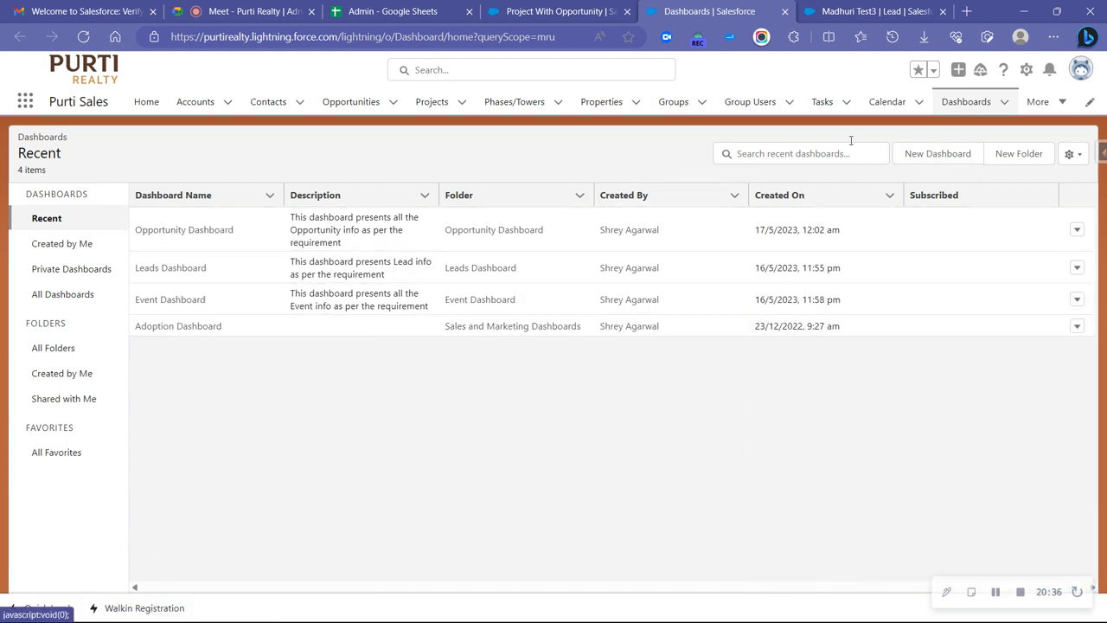
# Step: Start a new dashboard and name it "My private dashboard", leaving the description empty
pyautogui.click(922, 153)
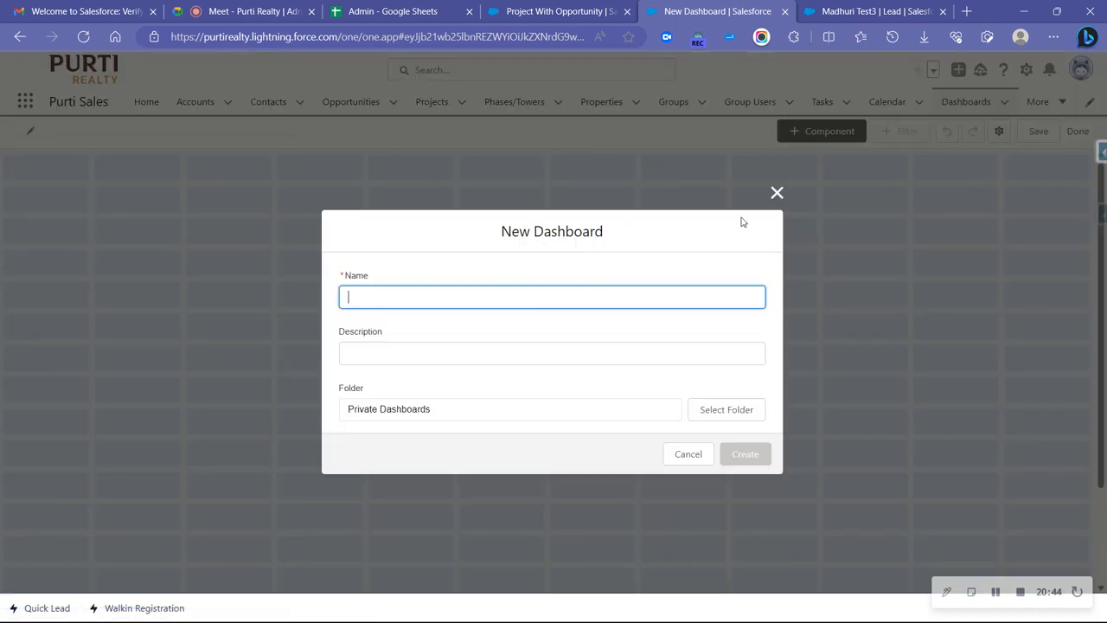
pyautogui.click(558, 300)
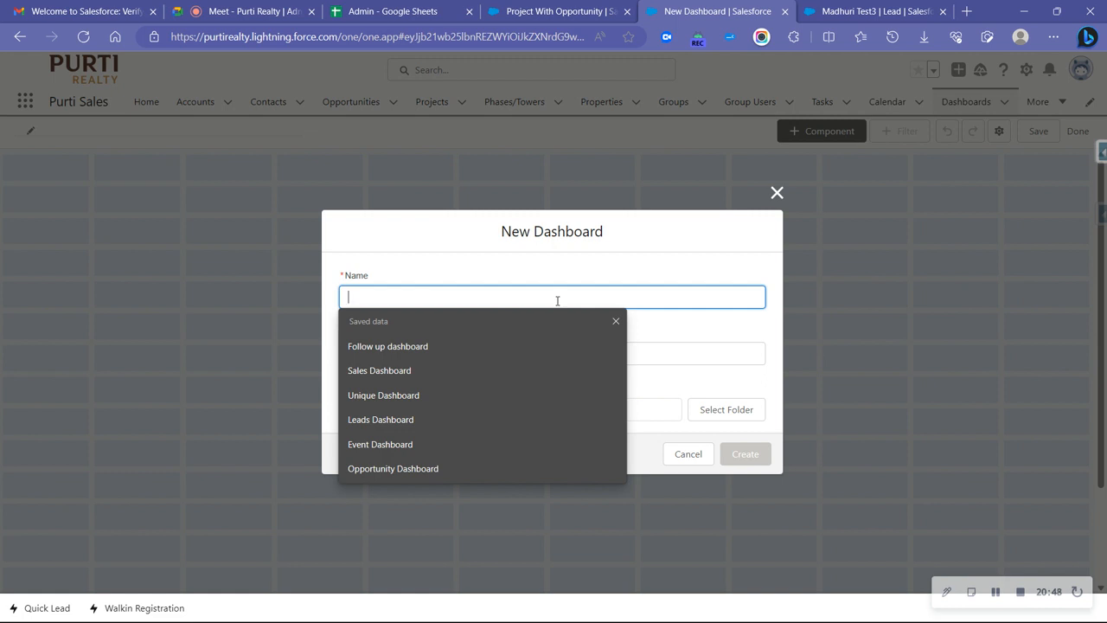
pyautogui.write('Mt')
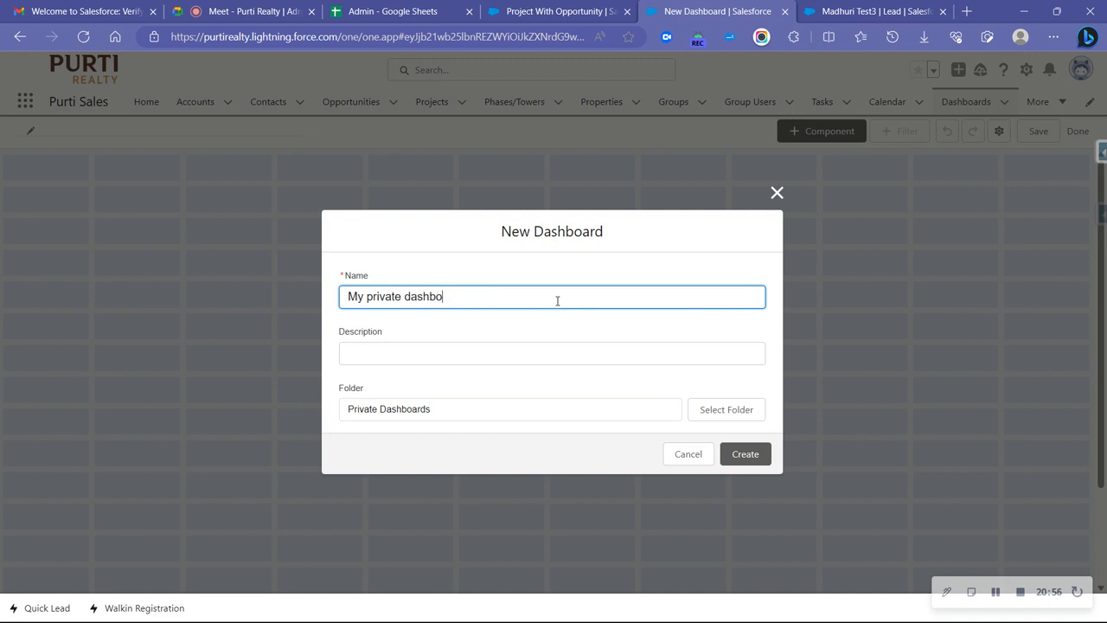
pyautogui.press('Tab')
pyautogui.press('Tab')
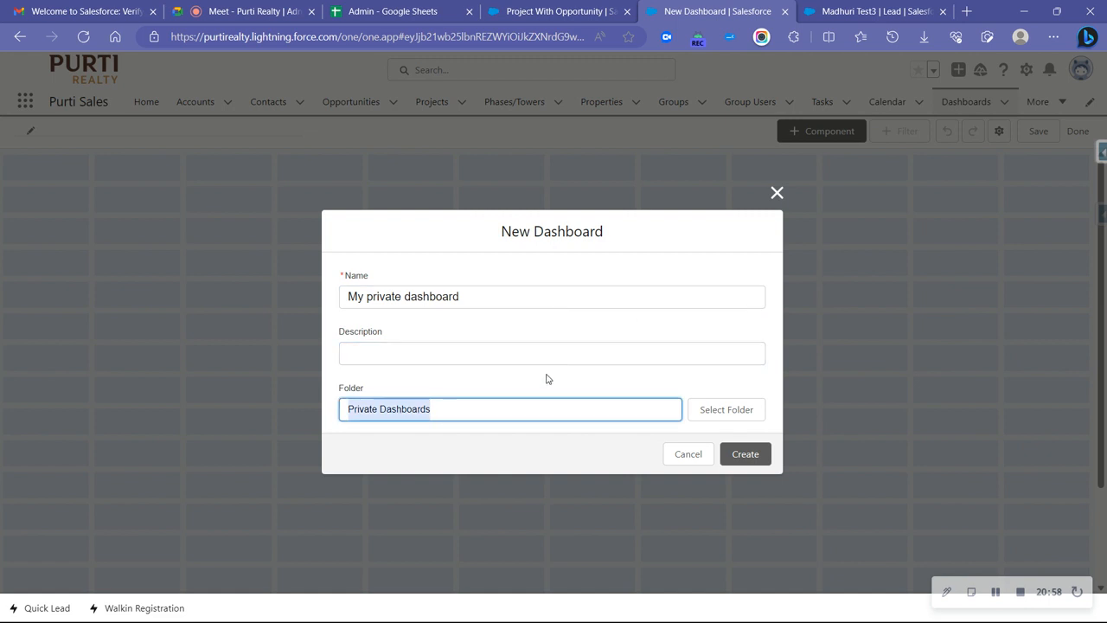
pyautogui.click(458, 354)
pyautogui.click(640, 323)
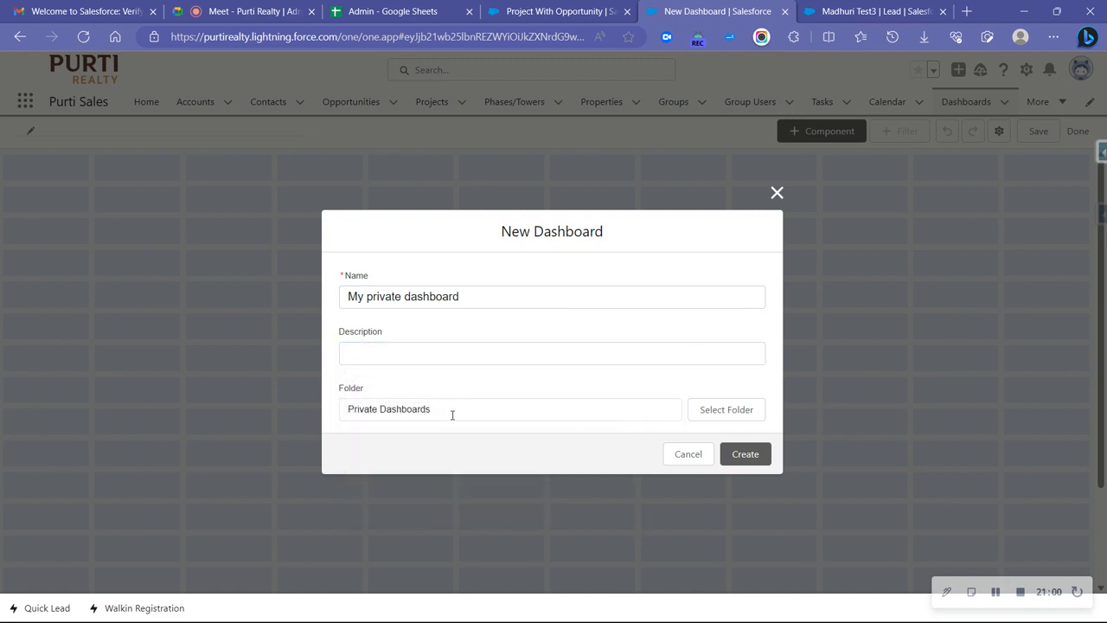
pyautogui.moveTo(436, 415); pyautogui.dragTo(345, 415)
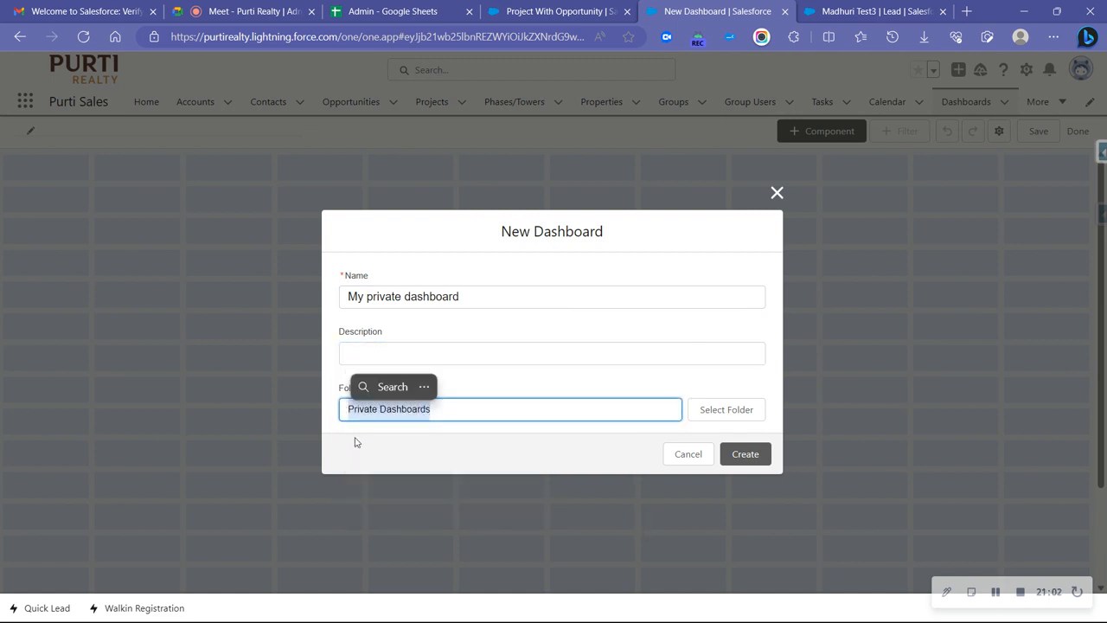
pyautogui.click(355, 442)
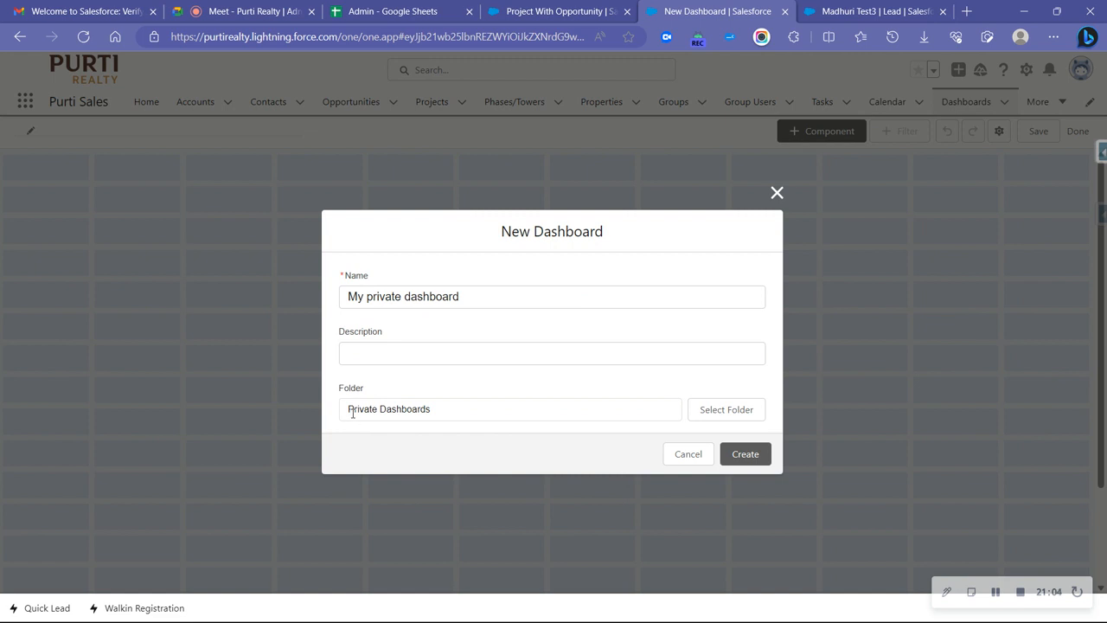
# Step: Choose the Event Dashboard folder from all folders for the new dashboard and create it
pyautogui.click(690, 416)
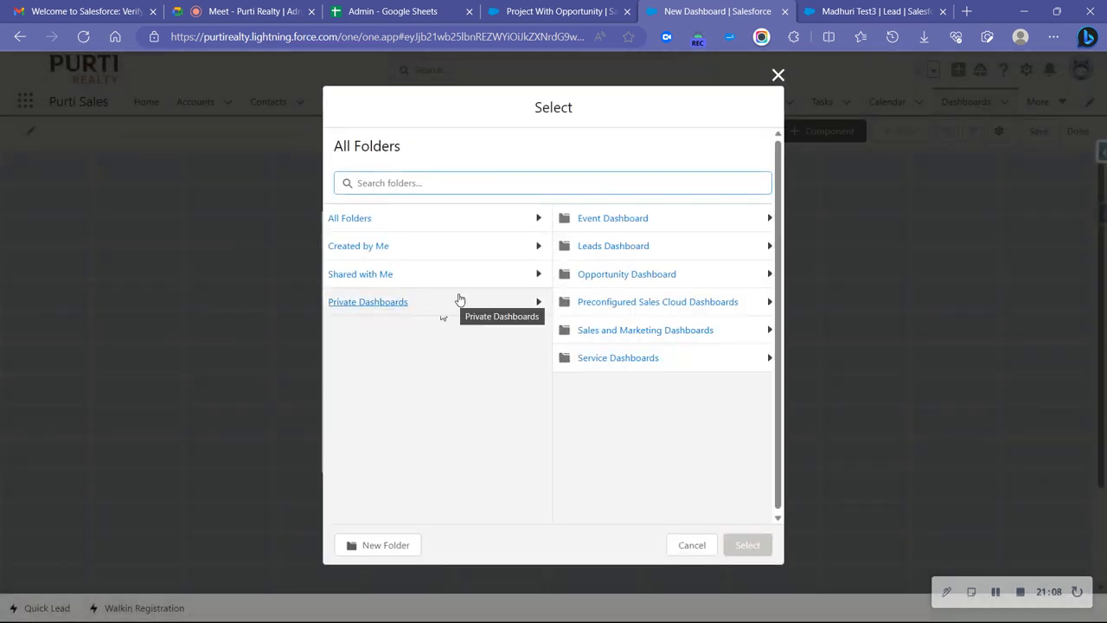
pyautogui.click(458, 299)
pyautogui.click(469, 275)
pyautogui.click(504, 245)
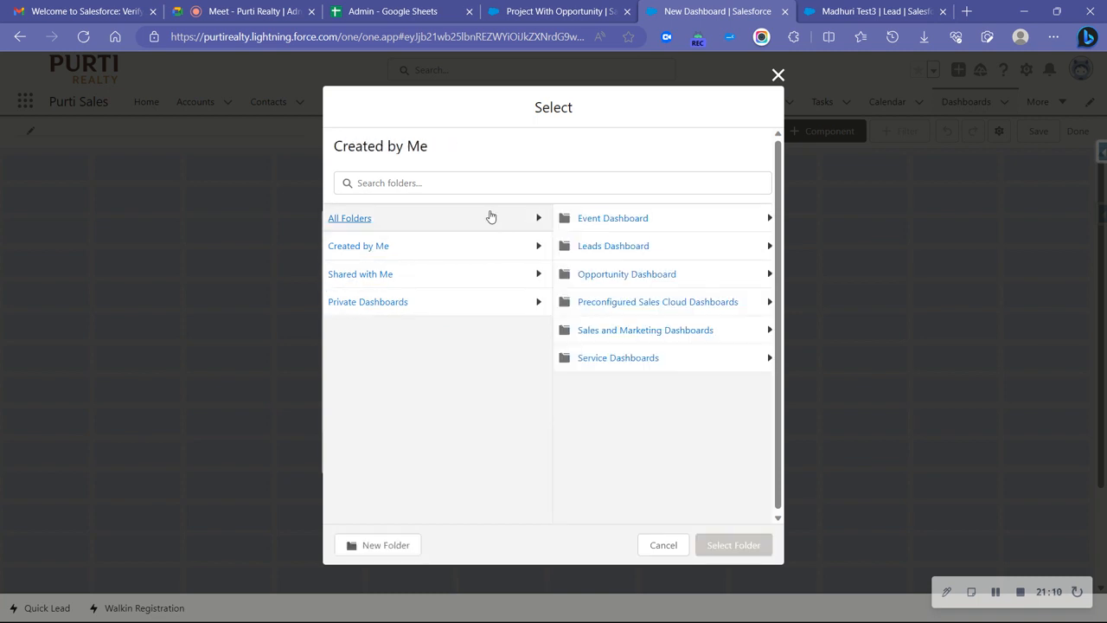
pyautogui.click(490, 218)
pyautogui.click(672, 226)
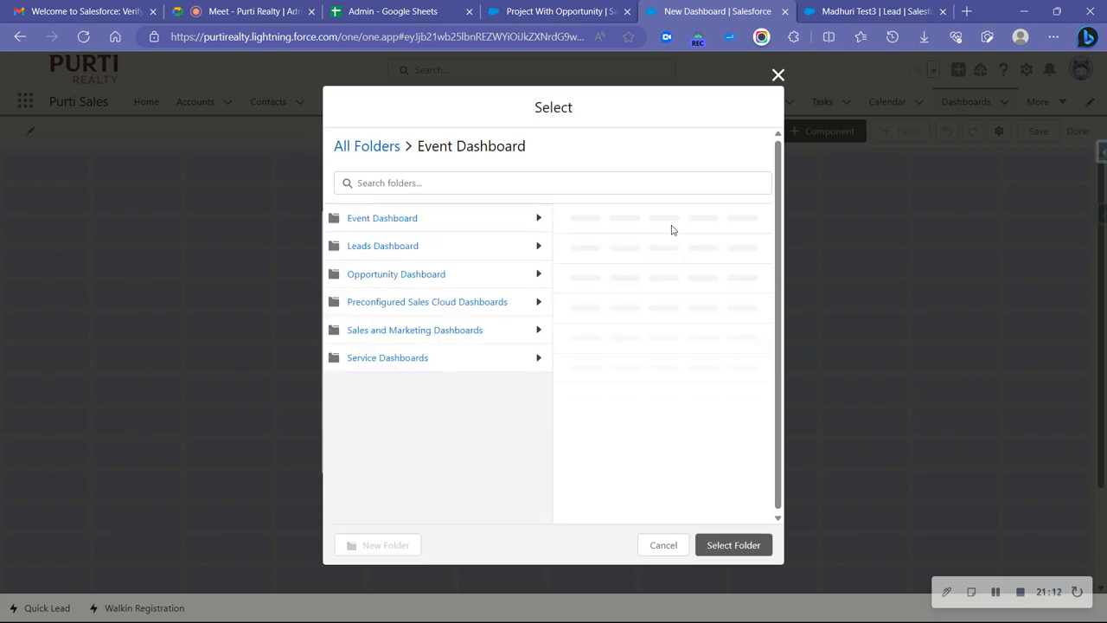
pyautogui.click(729, 542)
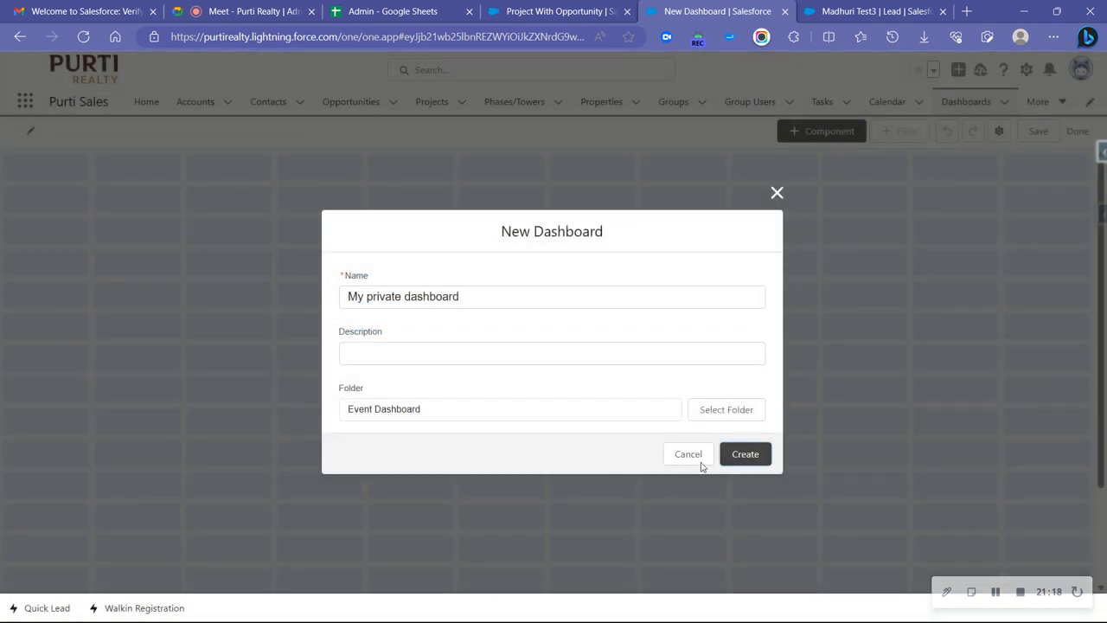
pyautogui.click(744, 453)
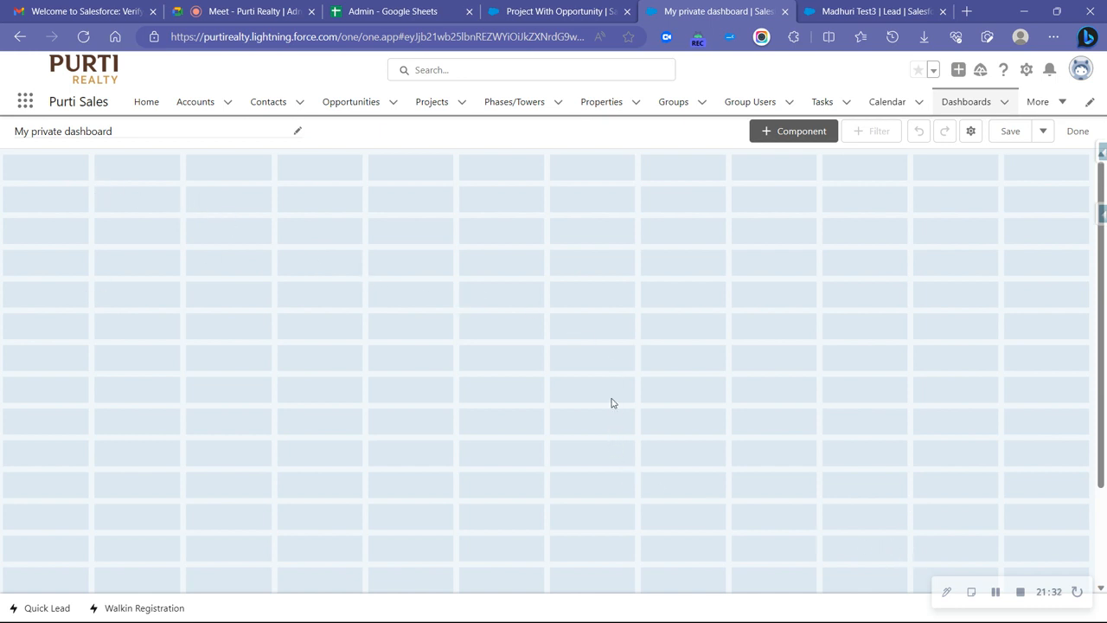
# Step: Start adding a component to the dashboard and look through the recent reports available as its source
pyautogui.click(788, 140)
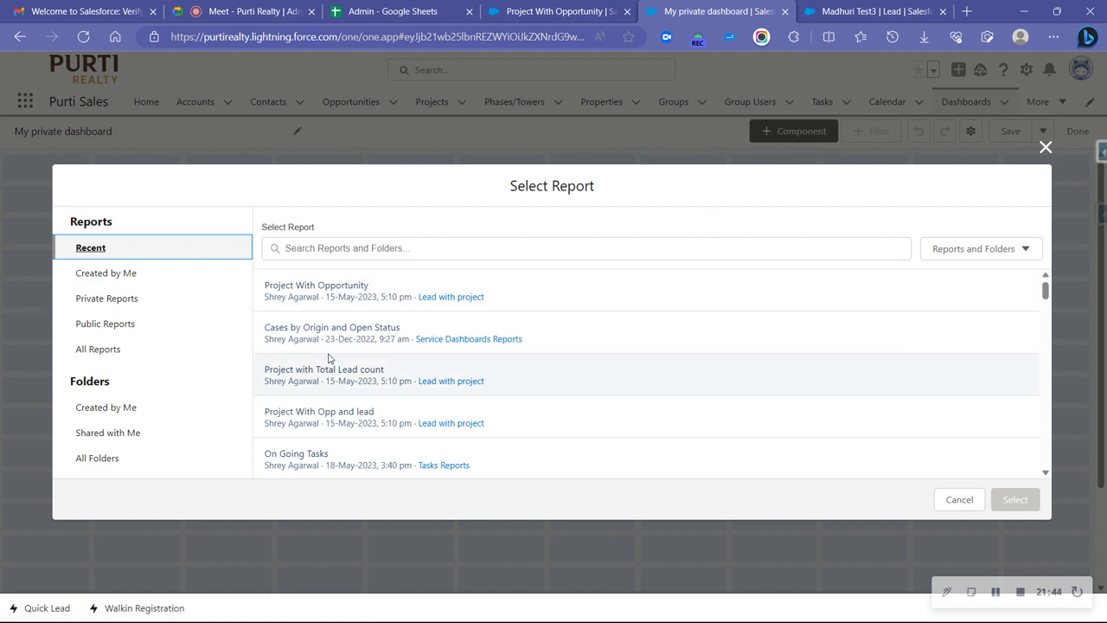
pyautogui.scroll(-5, 294, 329)
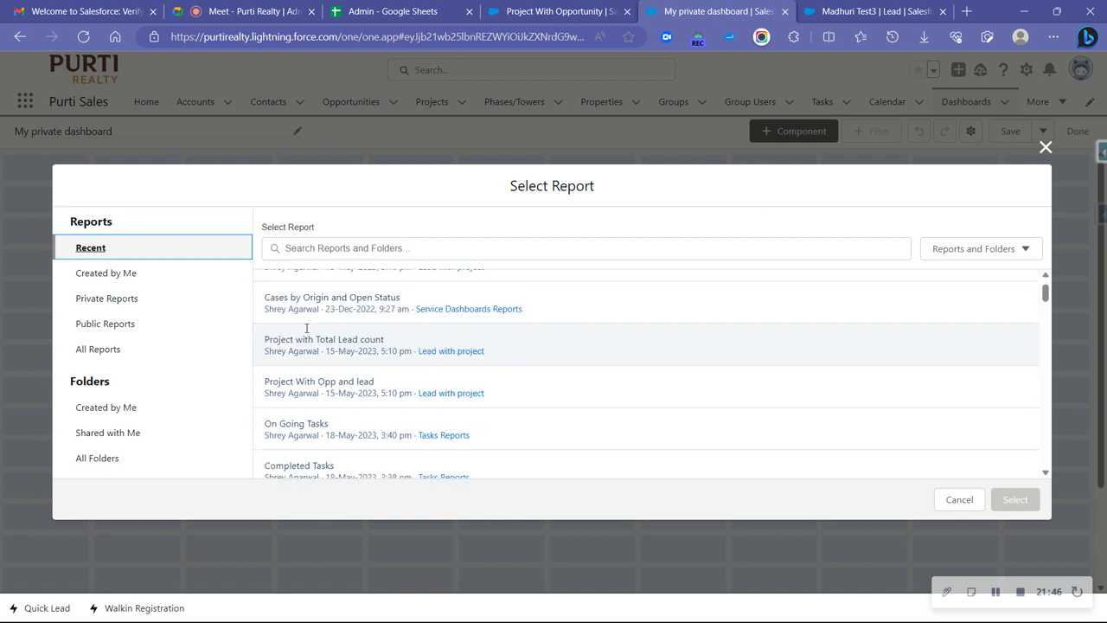
pyautogui.scroll(4, 311, 357)
pyautogui.scroll(1, 311, 360)
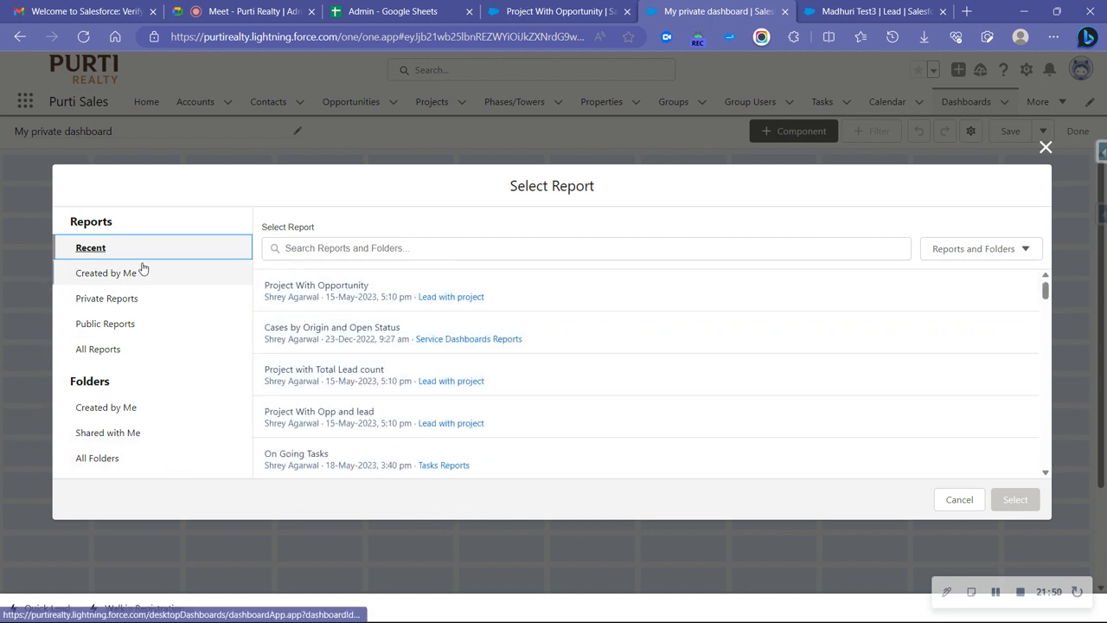
# Step: Browse the public reports, the private reports and all report folders for a source report
pyautogui.click(145, 357)
pyautogui.click(152, 323)
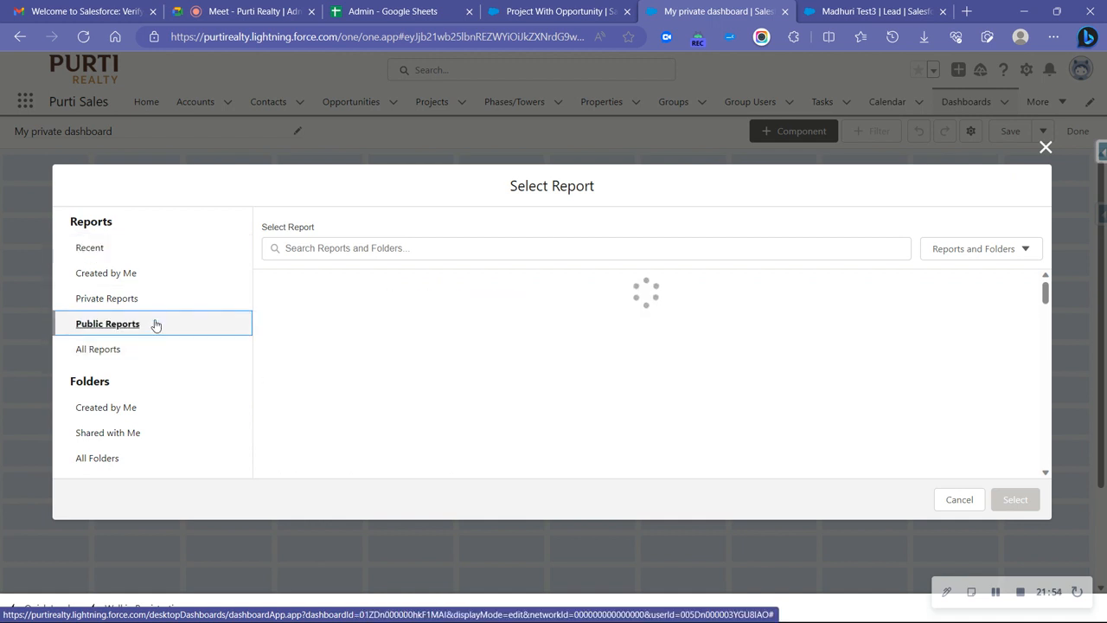
pyautogui.click(165, 299)
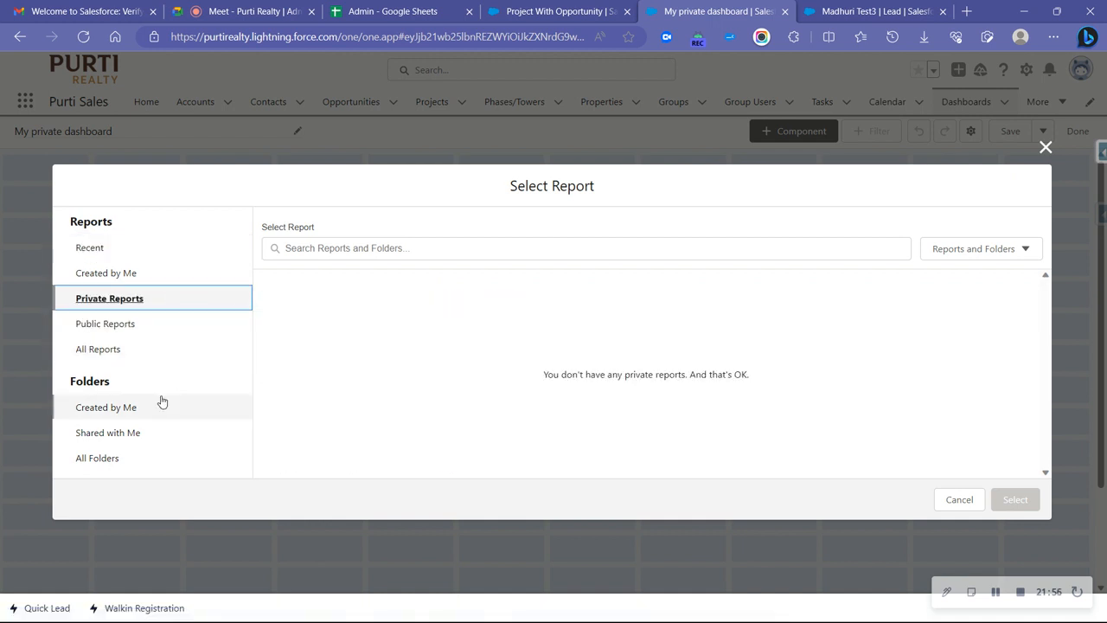
pyautogui.click(144, 464)
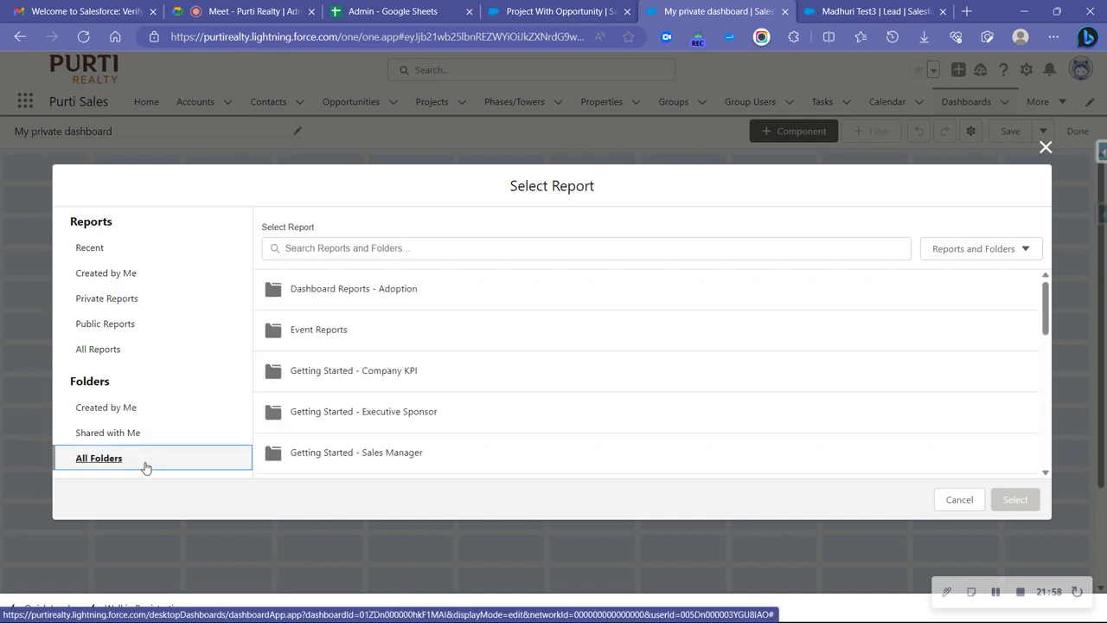
pyautogui.scroll(-3, 369, 351)
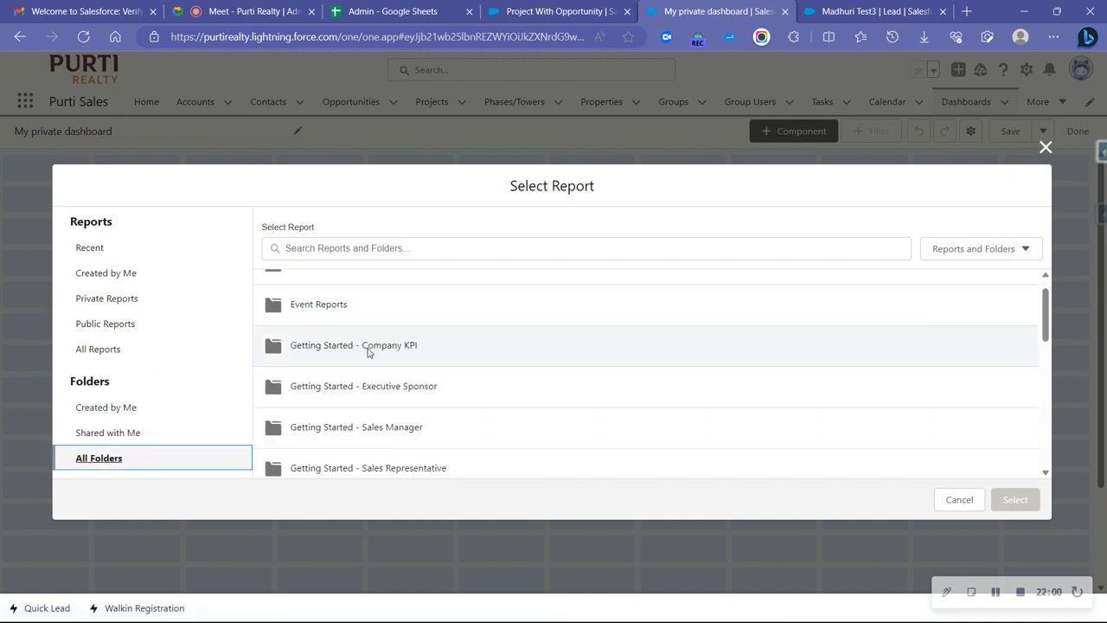
pyautogui.scroll(-3, 365, 437)
pyautogui.scroll(3, 361, 447)
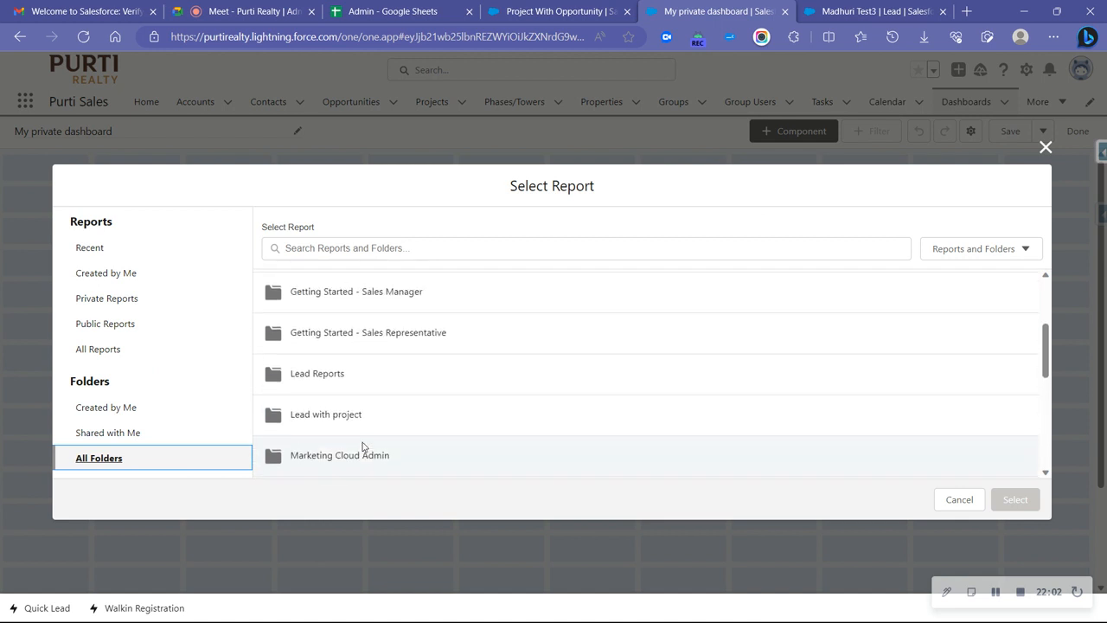
# Step: Choose the Project With Opportunity report from the recent reports as the component's source
pyautogui.click(111, 251)
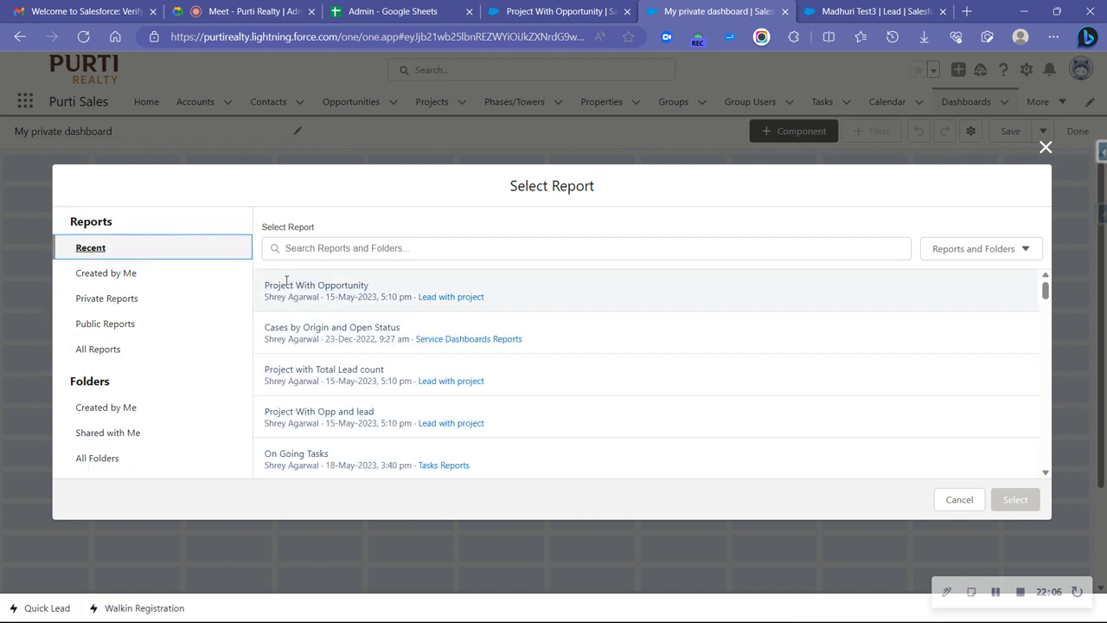
pyautogui.click(295, 288)
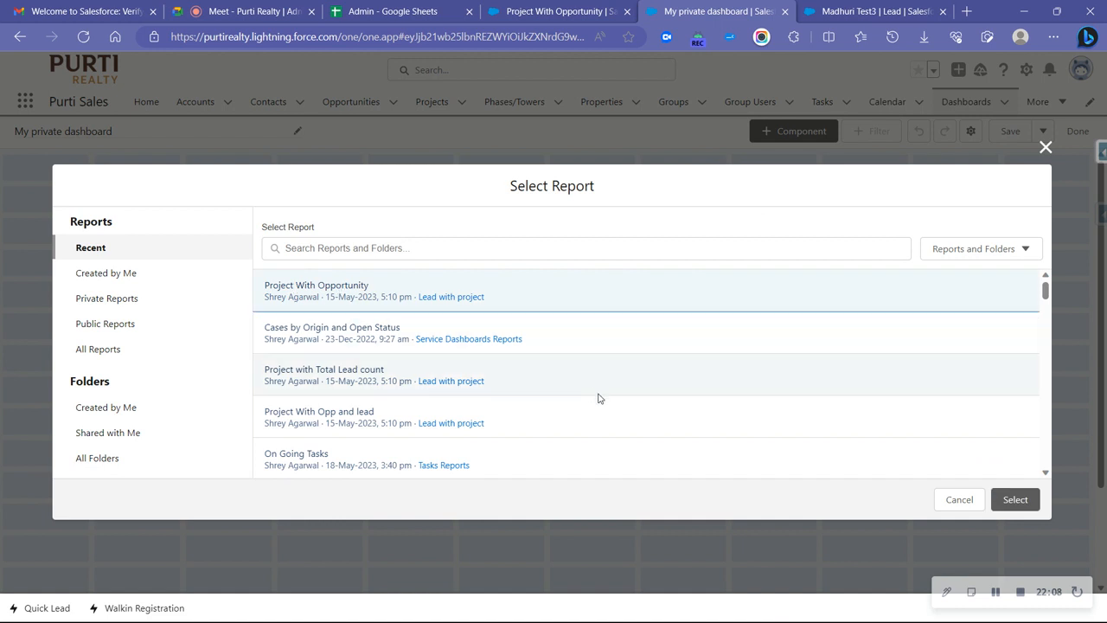
pyautogui.click(1022, 506)
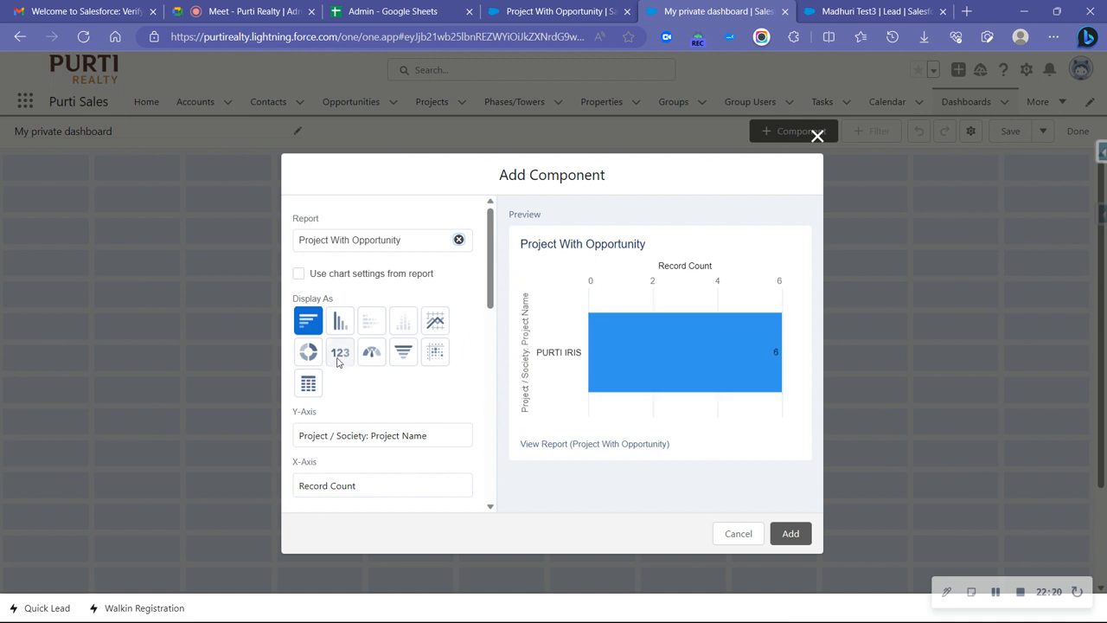
# Step: Preview the component as a vertical bar chart, a gauge, a metric and a table
pyautogui.click(338, 325)
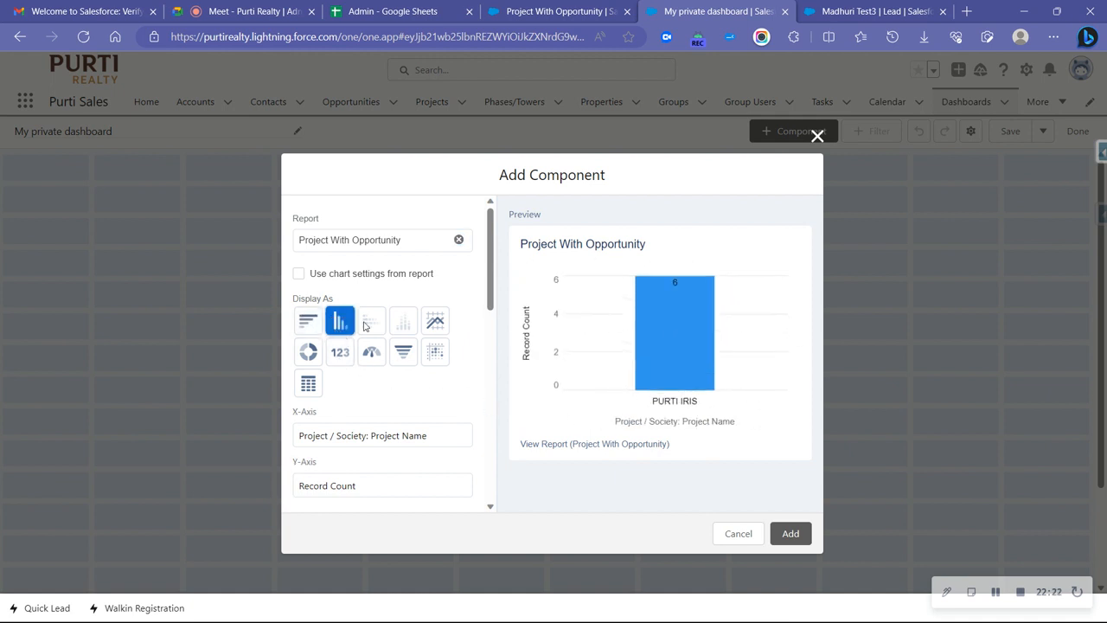
pyautogui.click(372, 351)
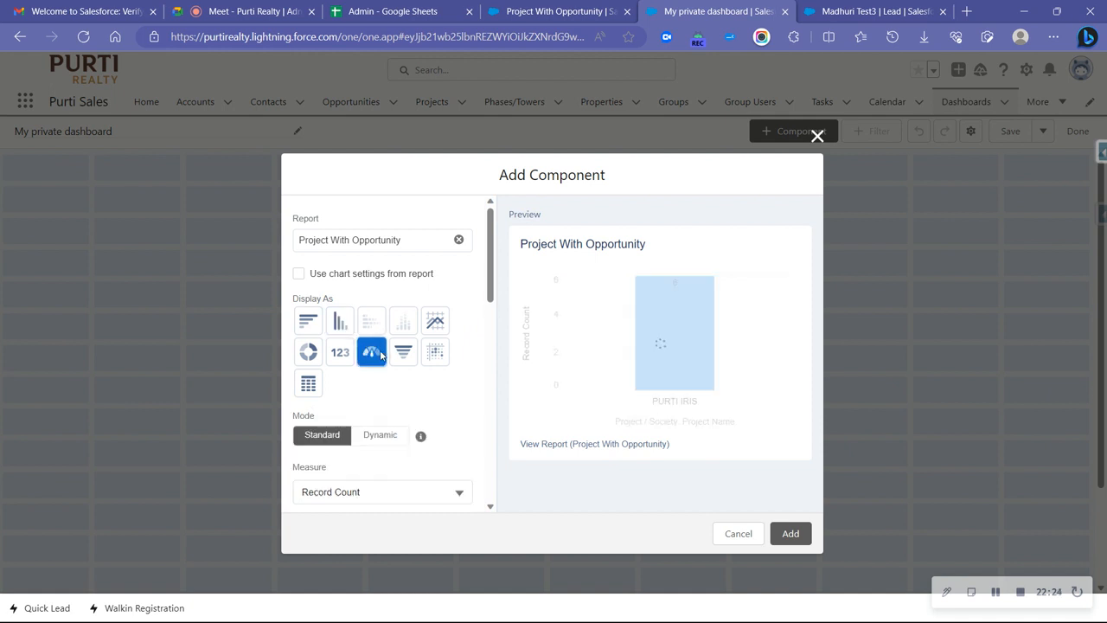
pyautogui.click(339, 355)
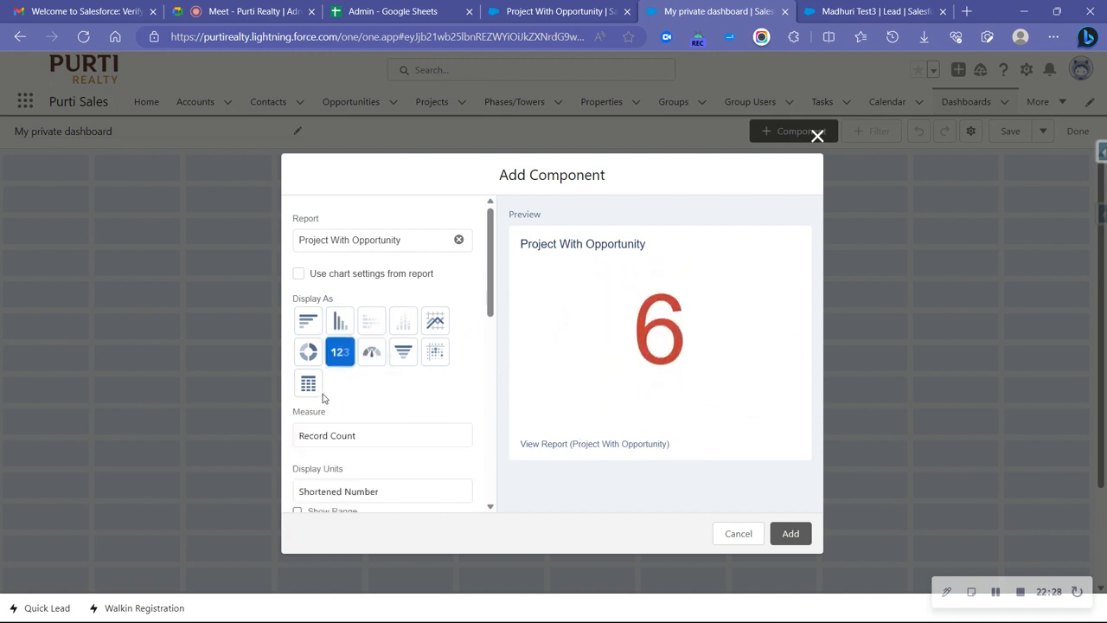
pyautogui.click(309, 383)
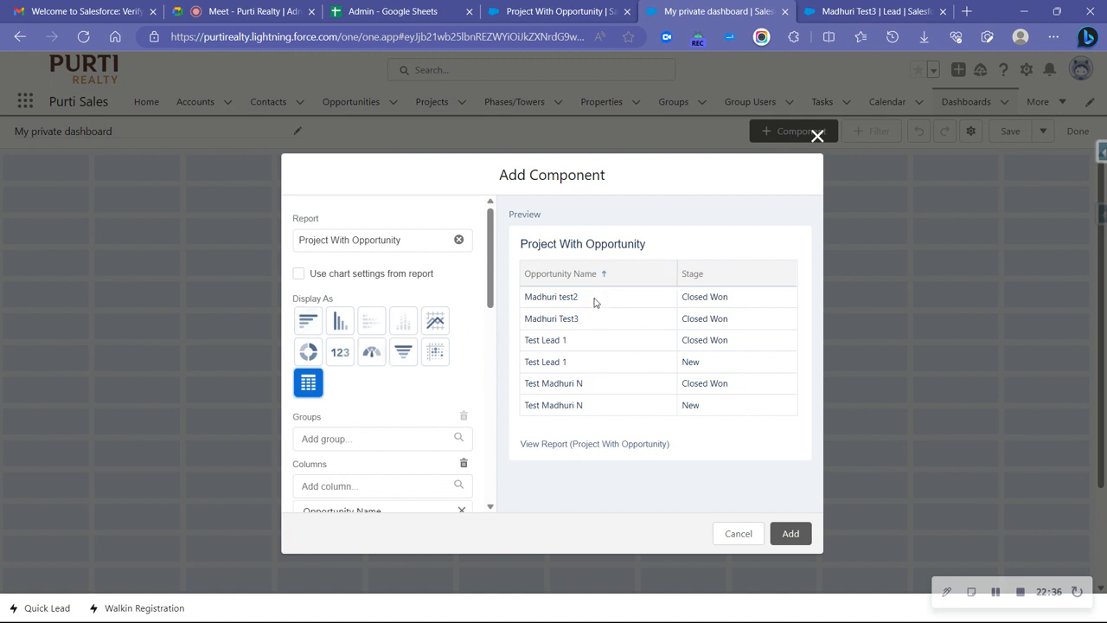
# Step: Display the component as a donut chart of Record Count sliced by Project / Society: Project Name, with percentages shown
pyautogui.click(309, 351)
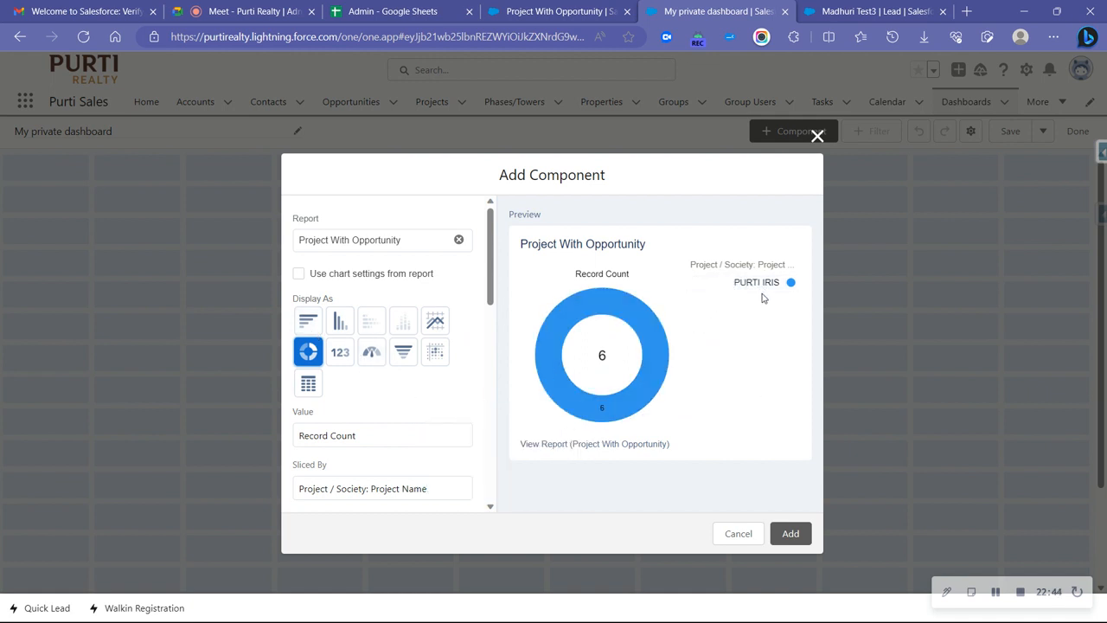
pyautogui.scroll(-2, 423, 378)
pyautogui.scroll(1, 378, 401)
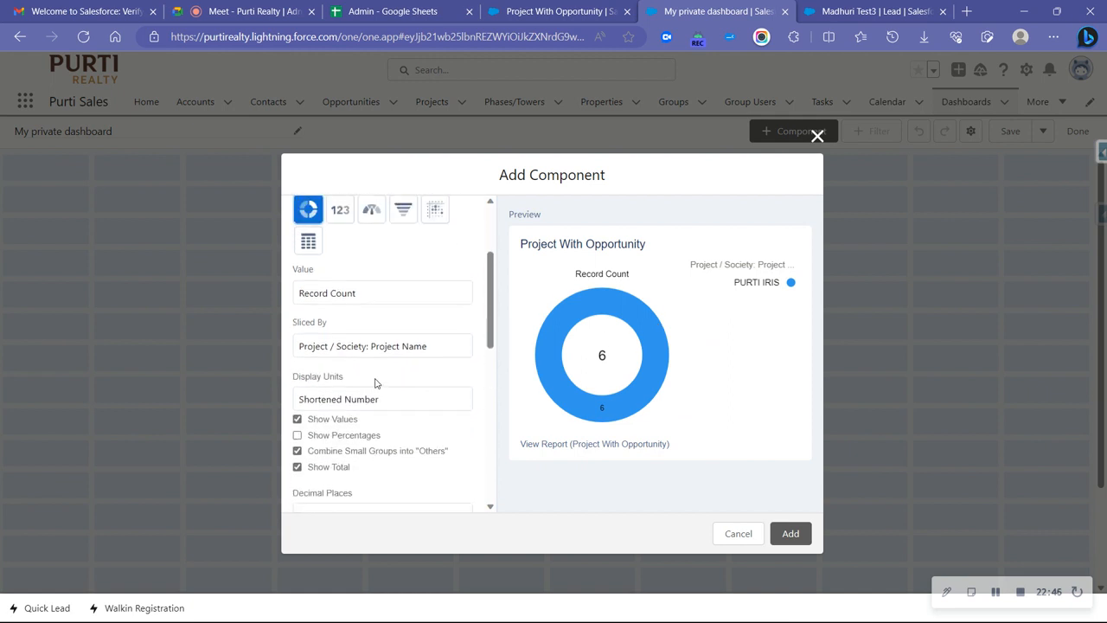
pyautogui.click(370, 295)
pyautogui.click(369, 294)
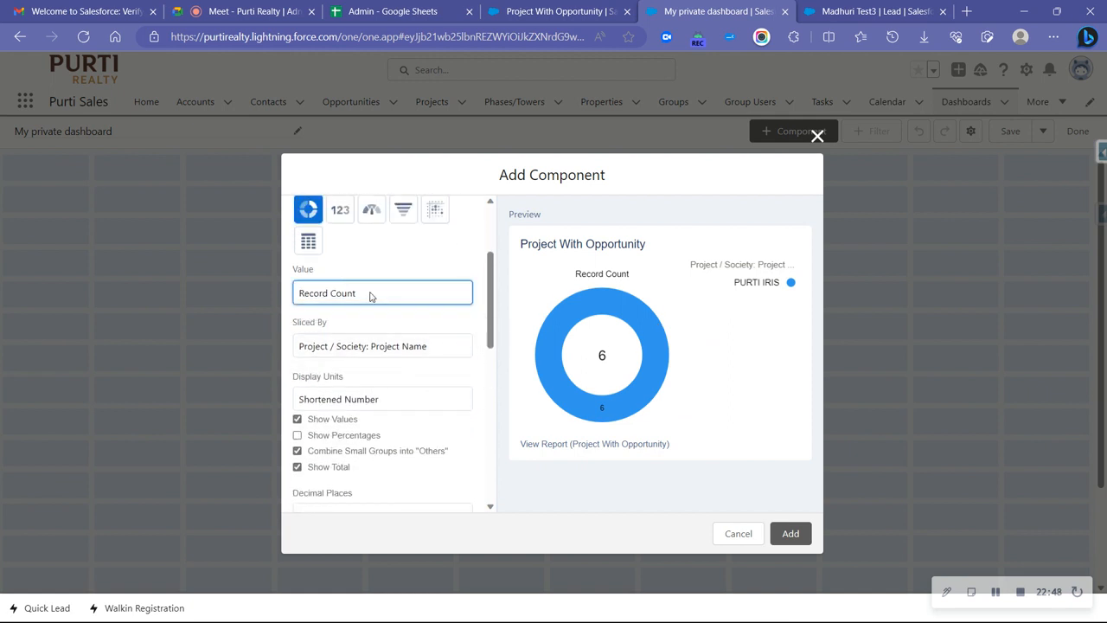
pyautogui.click(351, 350)
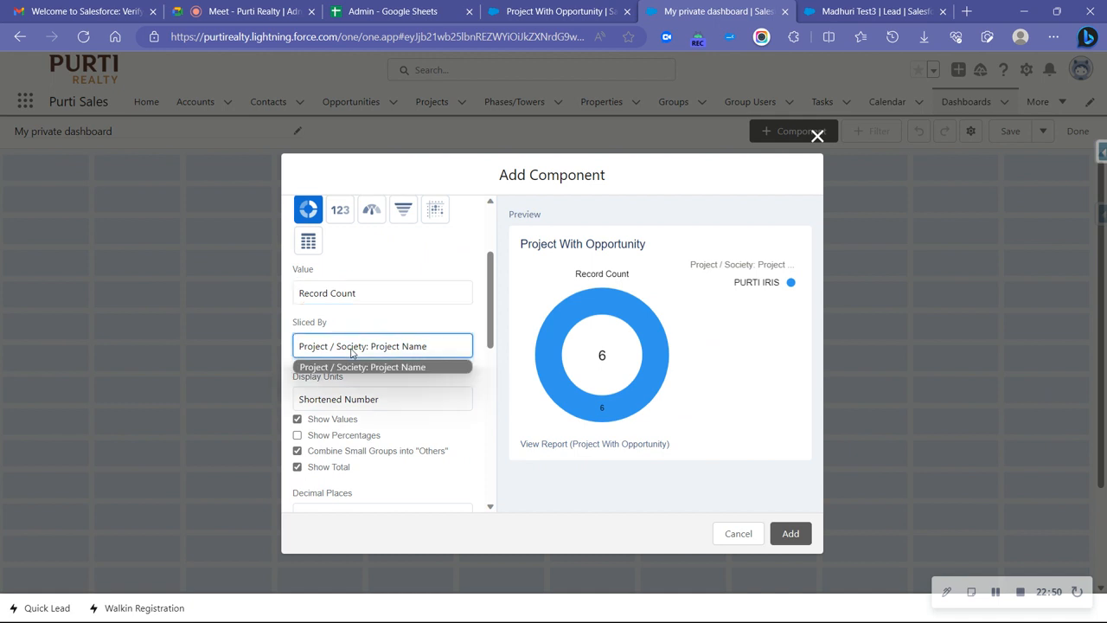
pyautogui.click(350, 368)
pyautogui.scroll(-2, 377, 360)
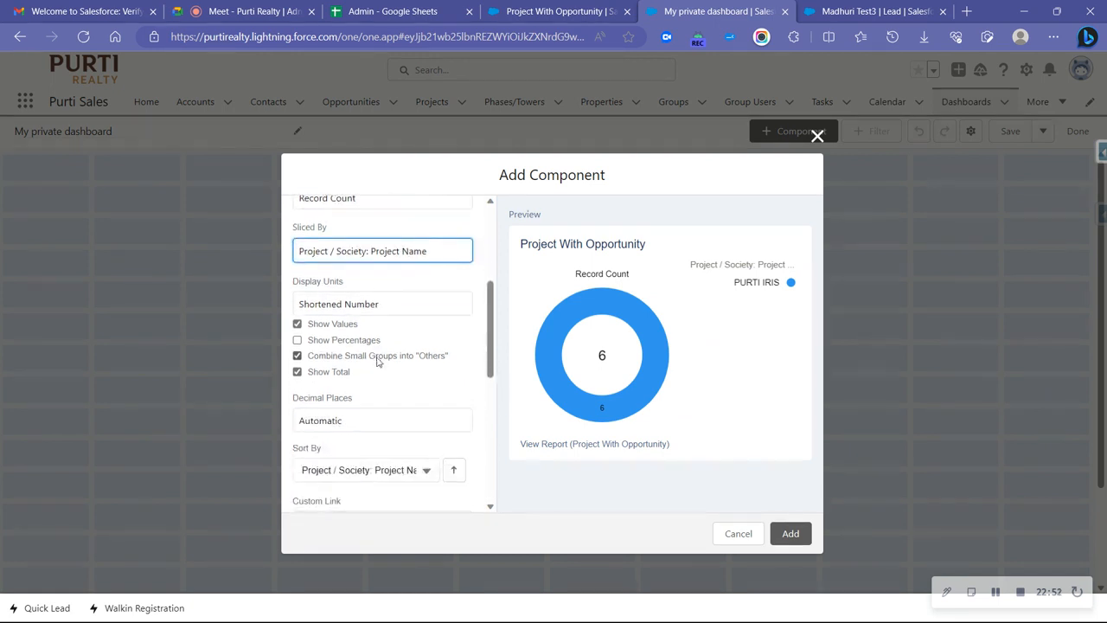
pyautogui.click(316, 343)
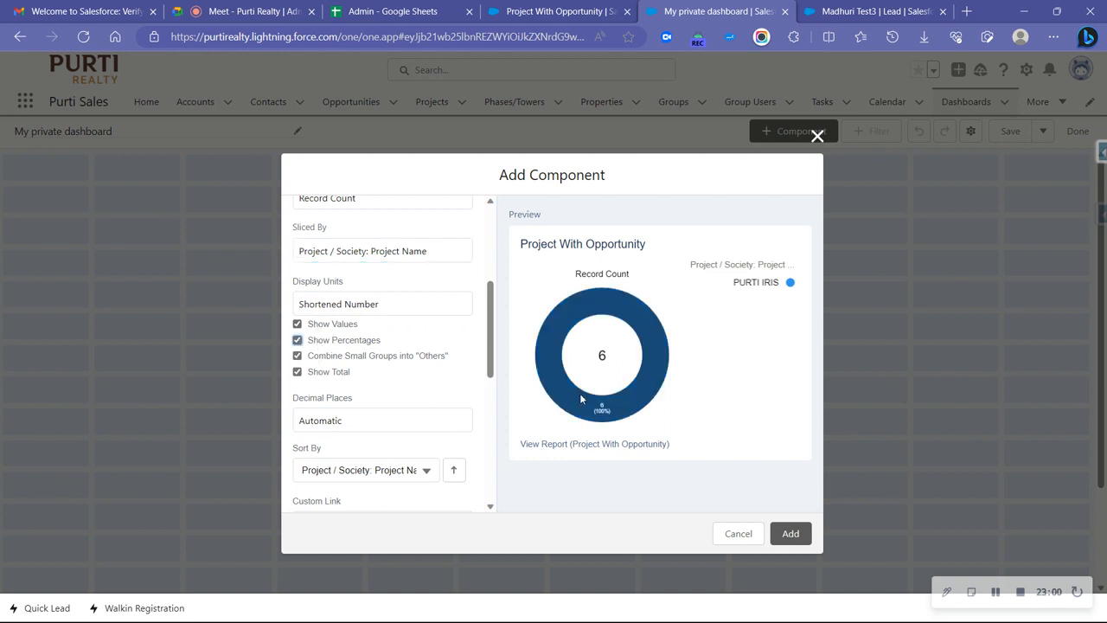
pyautogui.moveTo(598, 416)
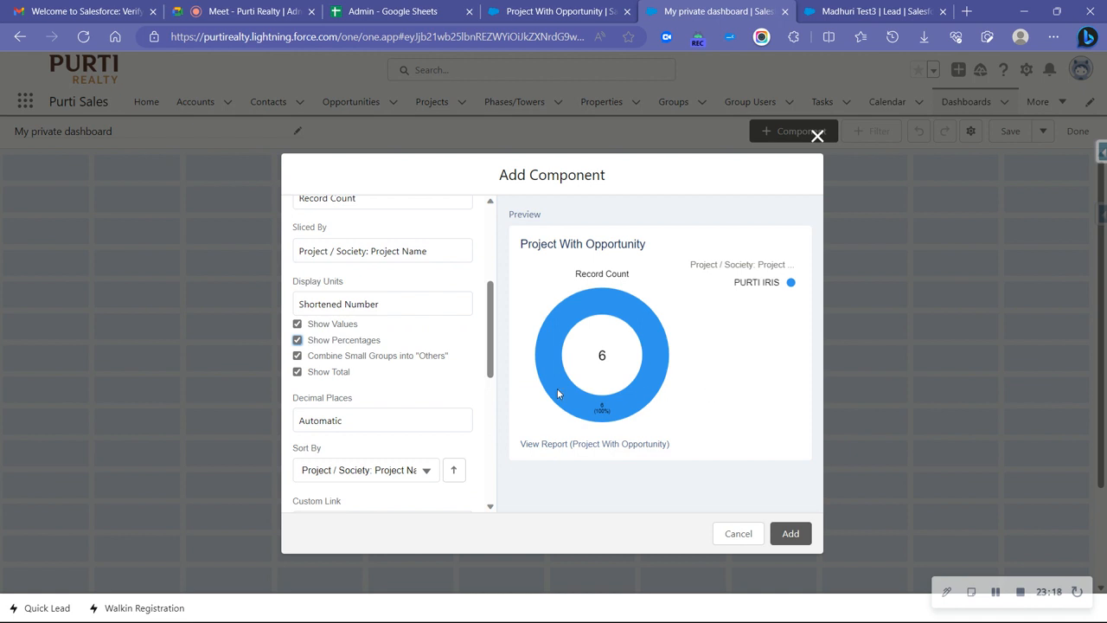
# Step: Compare the light and dark component themes, choose Dark, and add the donut chart to the dashboard
pyautogui.scroll(-5, 407, 393)
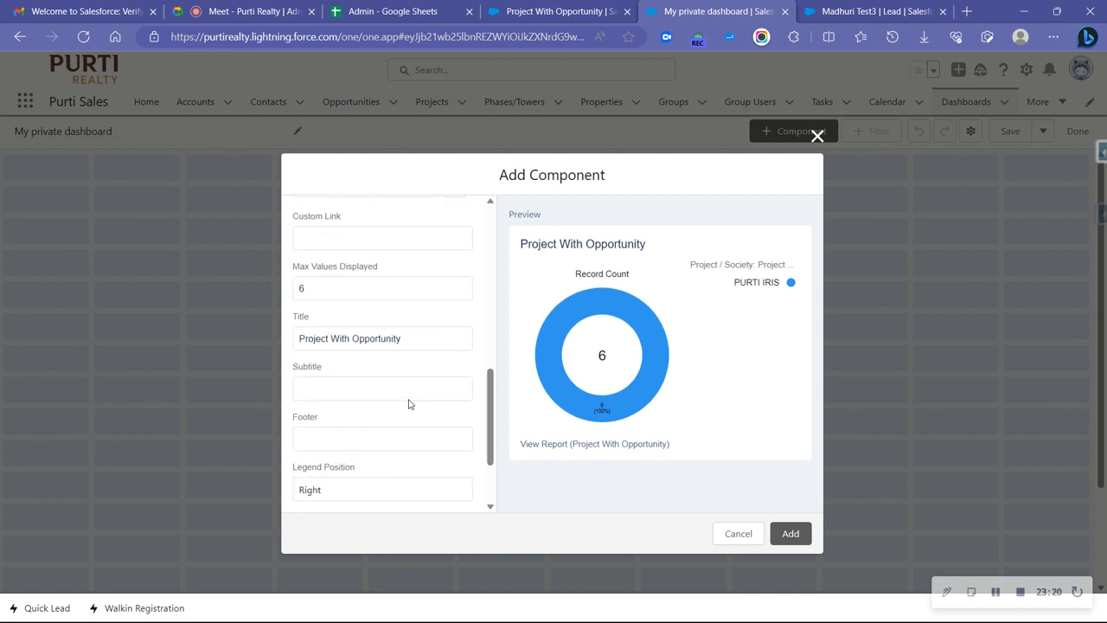
pyautogui.scroll(-1, 408, 371)
pyautogui.scroll(-2, 403, 390)
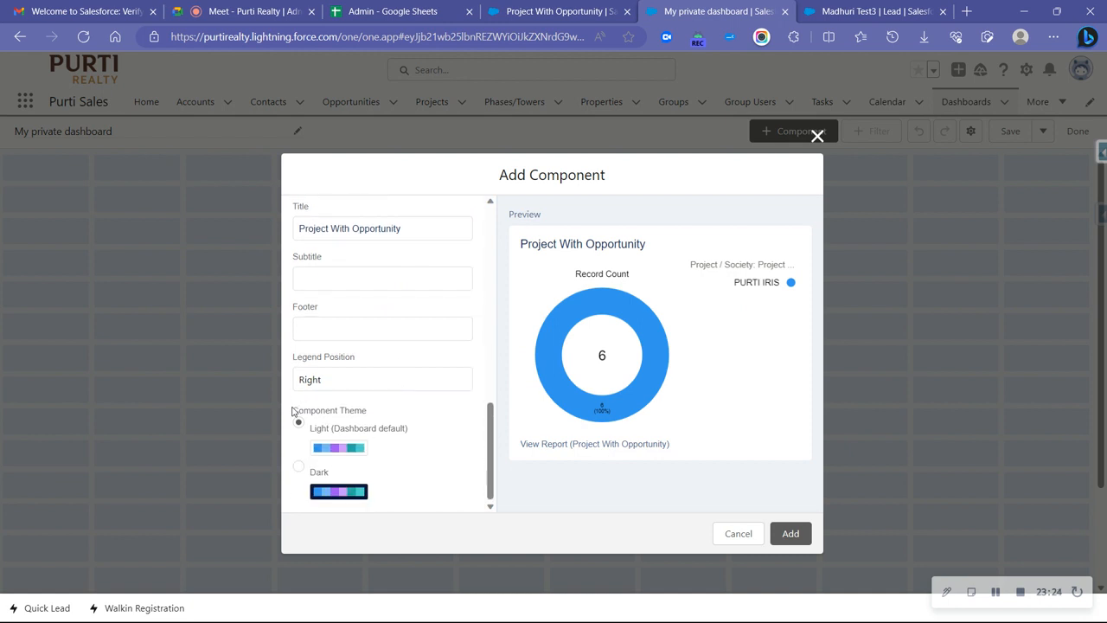
pyautogui.moveTo(293, 412); pyautogui.dragTo(370, 410)
pyautogui.click(362, 432)
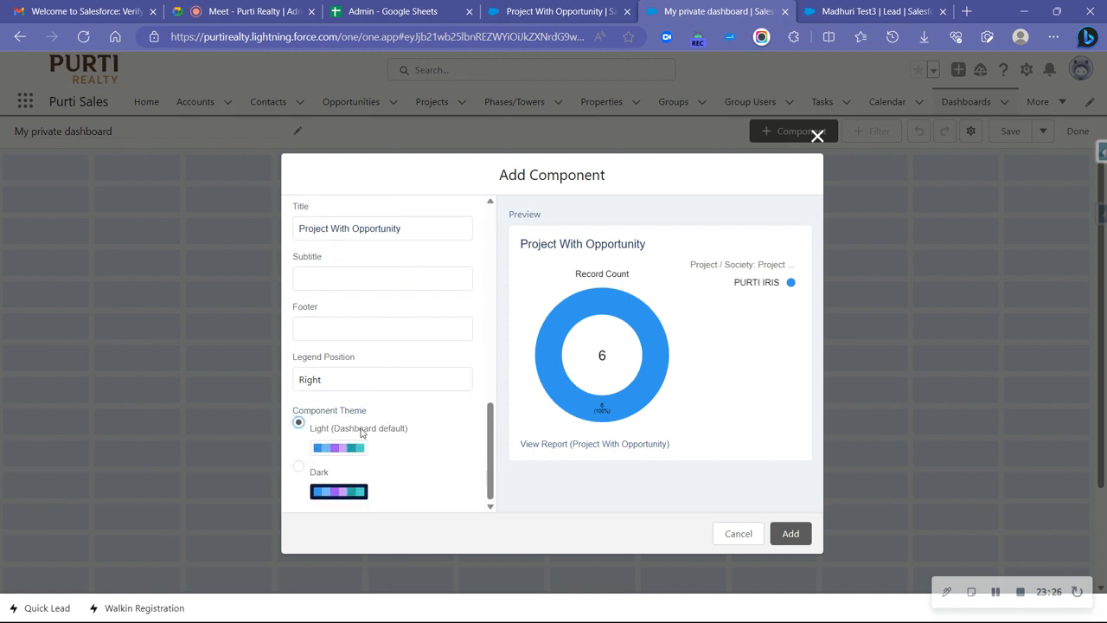
pyautogui.click(298, 467)
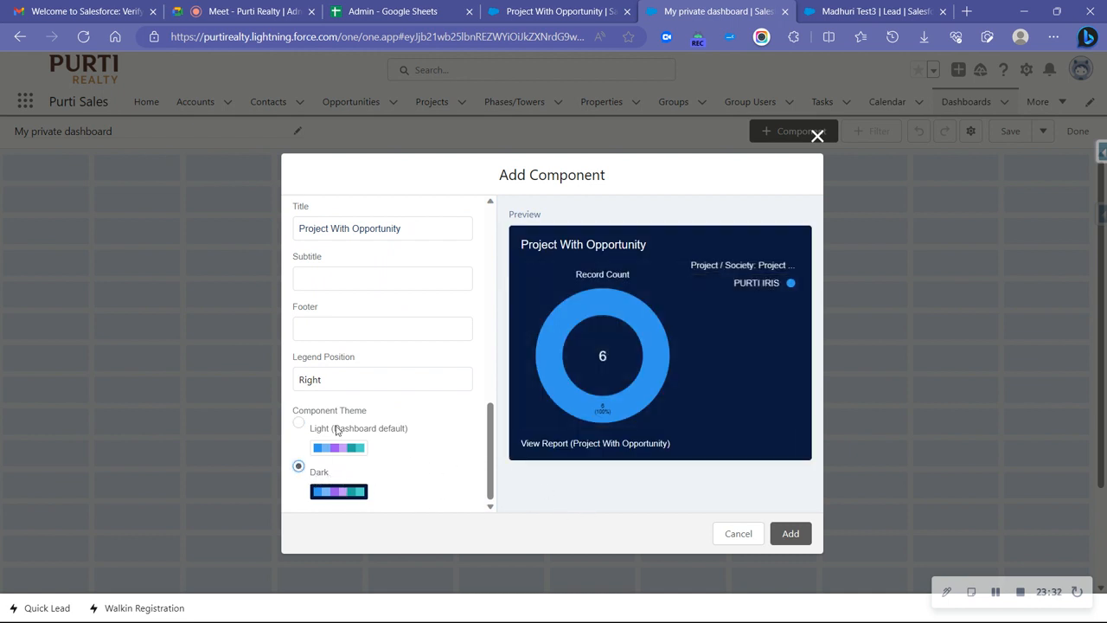
pyautogui.click(299, 423)
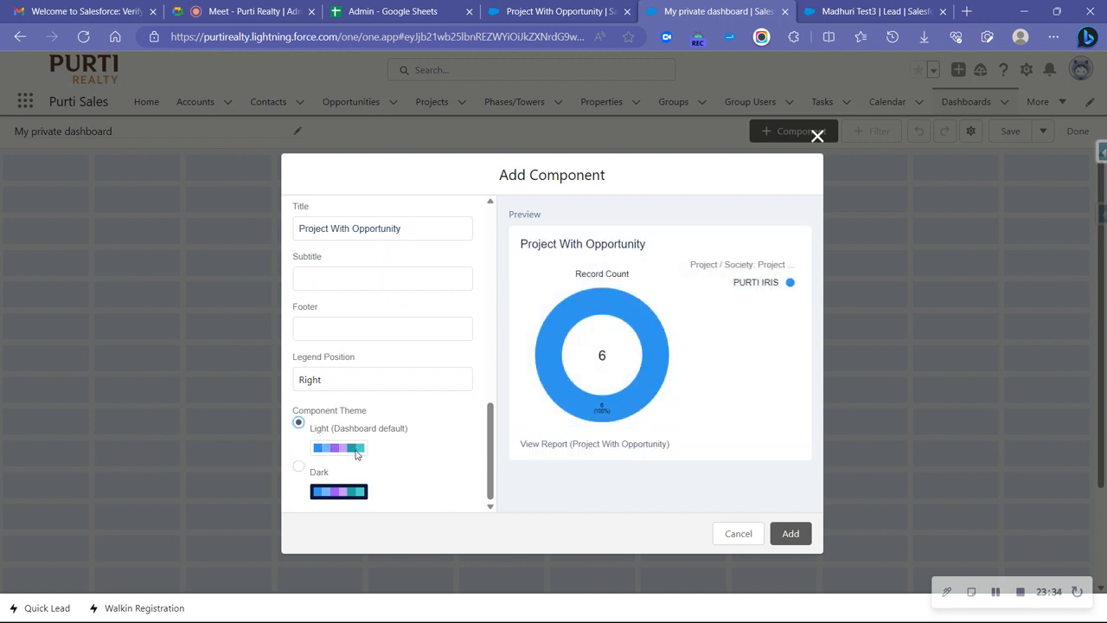
pyautogui.click(320, 472)
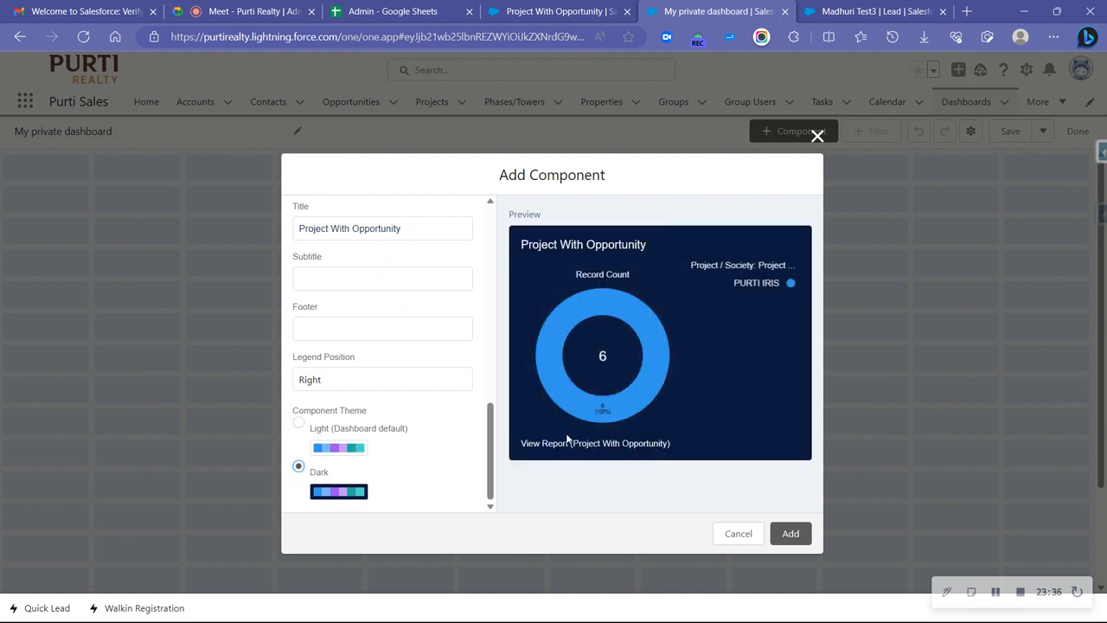
pyautogui.click(790, 534)
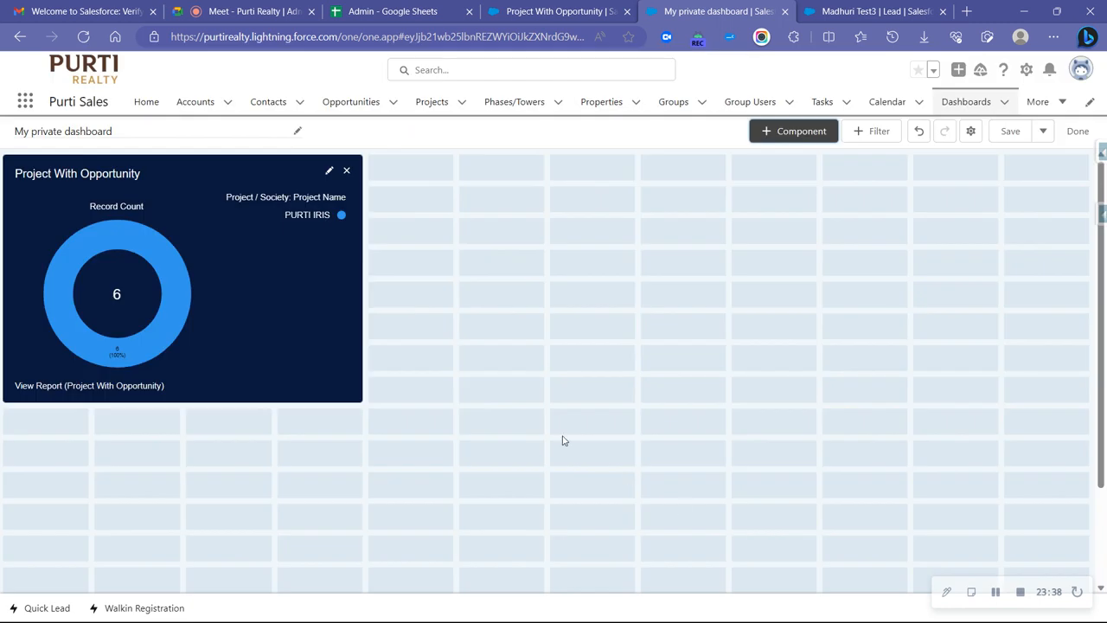
# Step: Select the Project With Opportunity component on the grid, save the dashboard and dismiss the notification
pyautogui.click(258, 341)
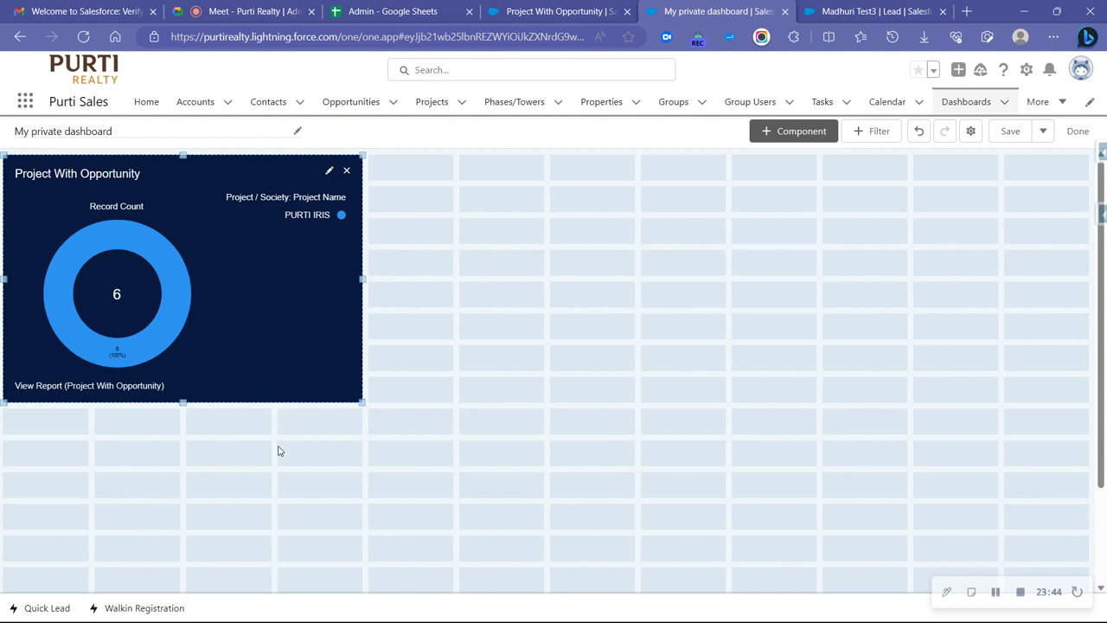
pyautogui.moveTo(265, 327)
pyautogui.mouseDown()
pyautogui.moveTo(361, 332)
pyautogui.moveTo(263, 318)
pyautogui.mouseUp()
pyautogui.click(1009, 135)
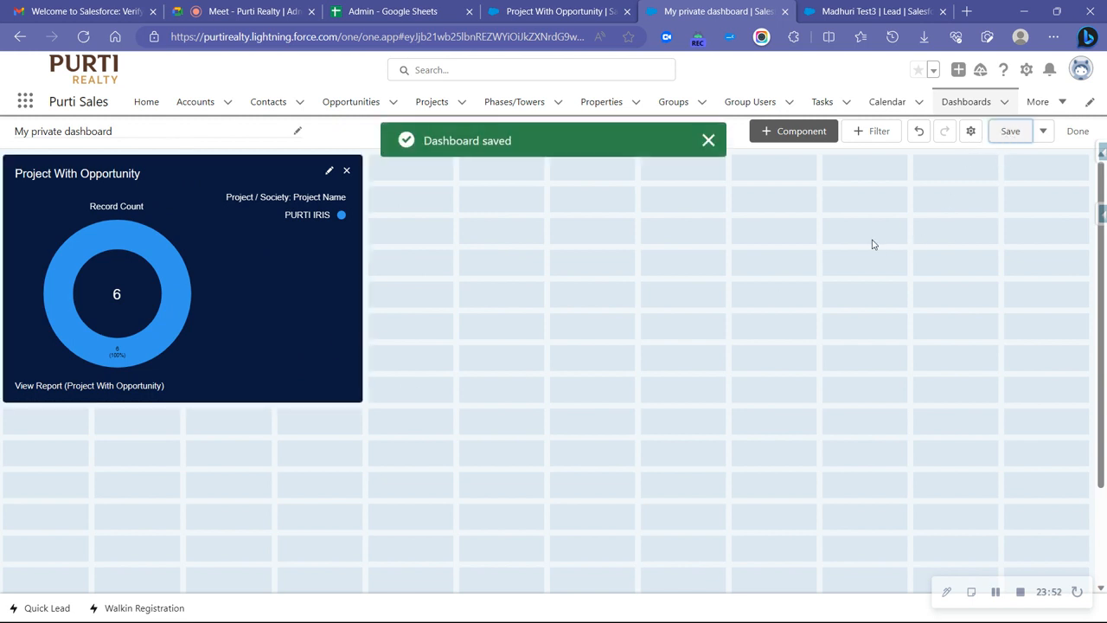
pyautogui.click(708, 140)
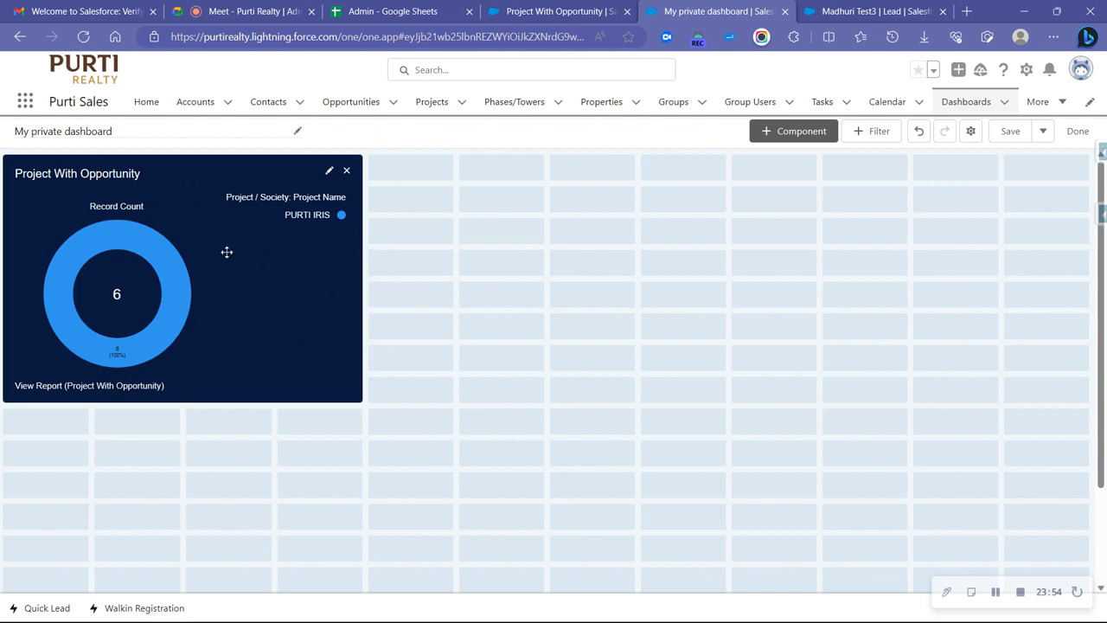
# Step: Leave the private dashboard, go to the Home page, open it for editing in Lightning App Builder and dismiss the tips
pyautogui.click(979, 98)
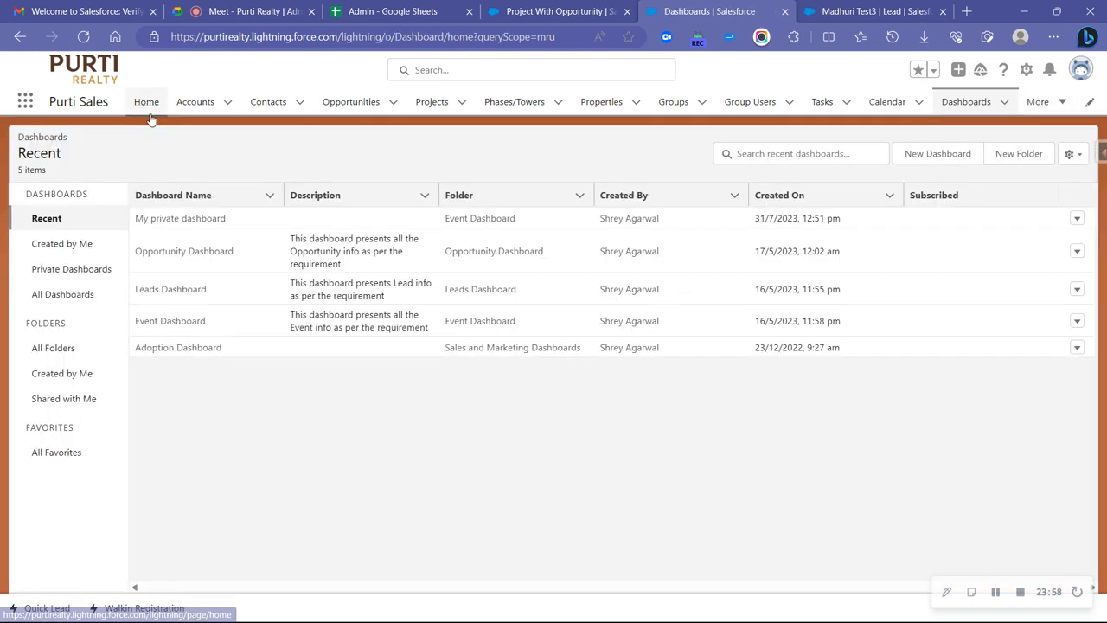
pyautogui.click(147, 102)
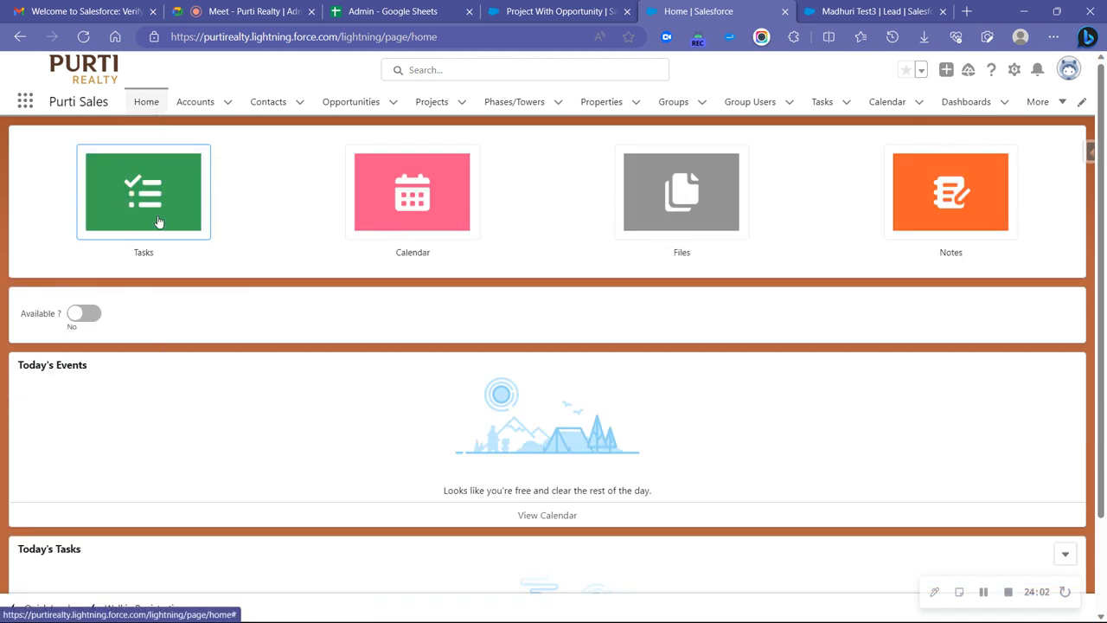
pyautogui.click(1014, 70)
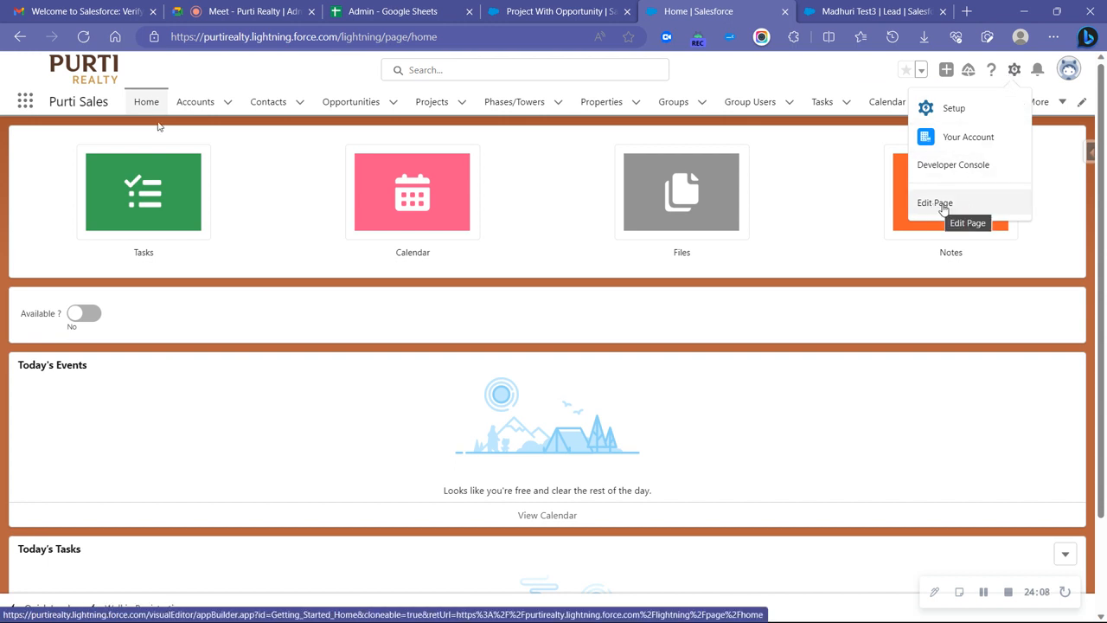
pyautogui.click(944, 210)
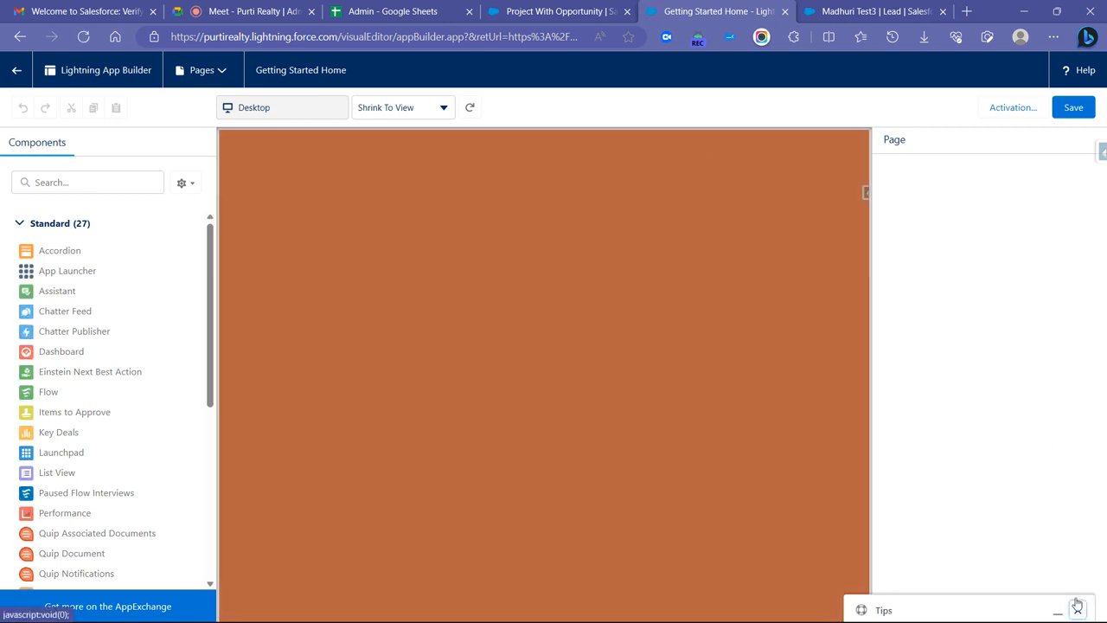
pyautogui.click(1083, 610)
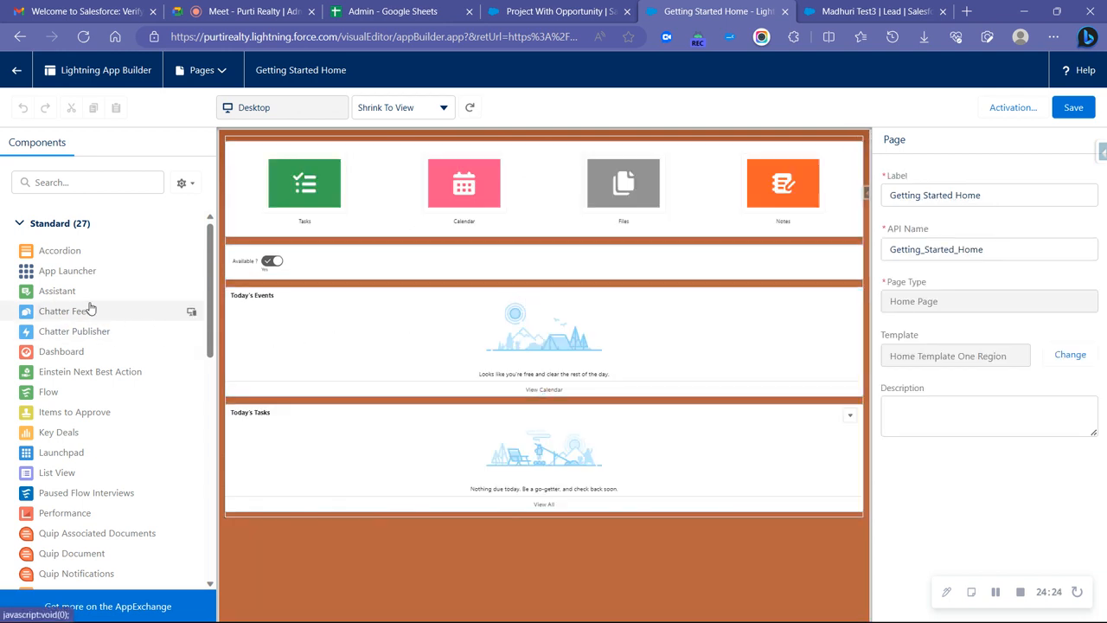
# Step: Search the components for "da" and place the Dashboard component directly above Today's Events on the page
pyautogui.scroll(-8, 95, 316)
pyautogui.scroll(8, 108, 322)
pyautogui.click(117, 177)
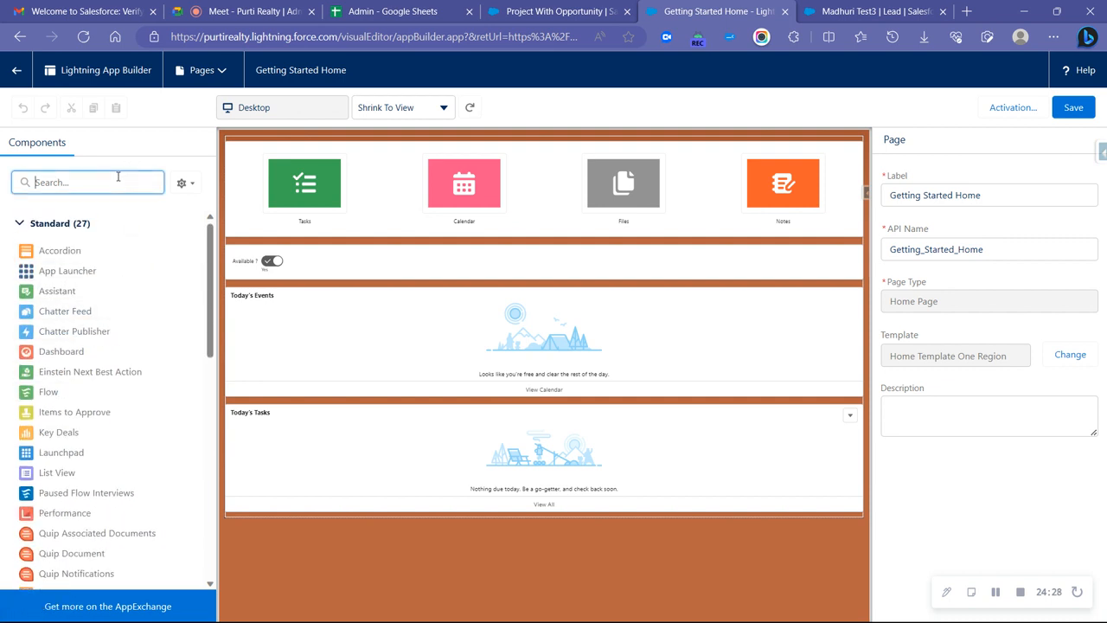
pyautogui.write('da')
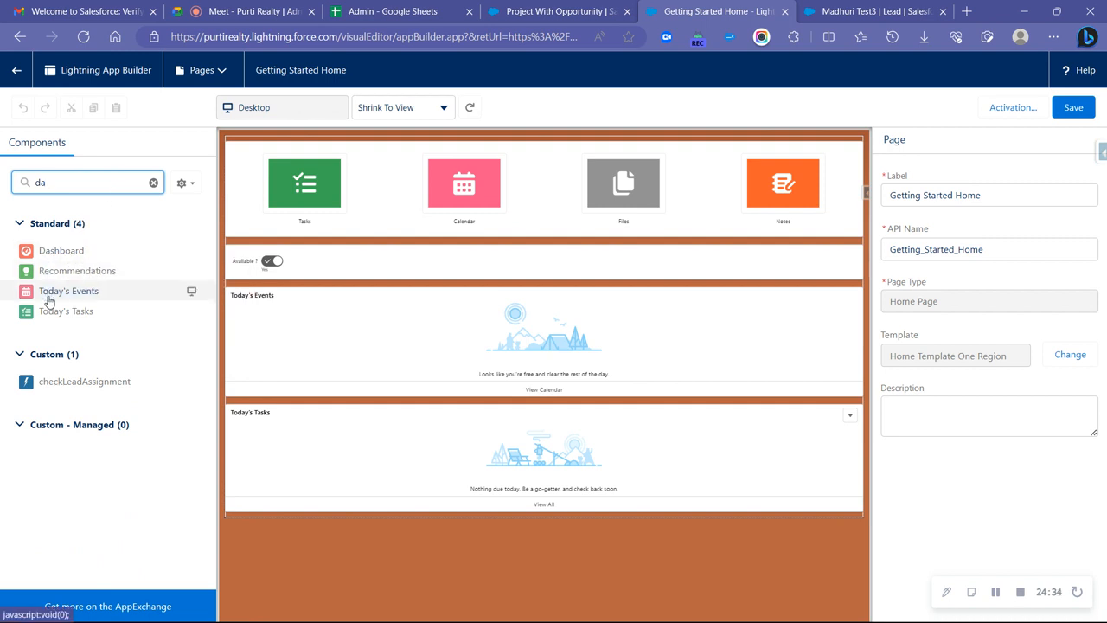
pyautogui.moveTo(49, 251); pyautogui.dragTo(277, 288)
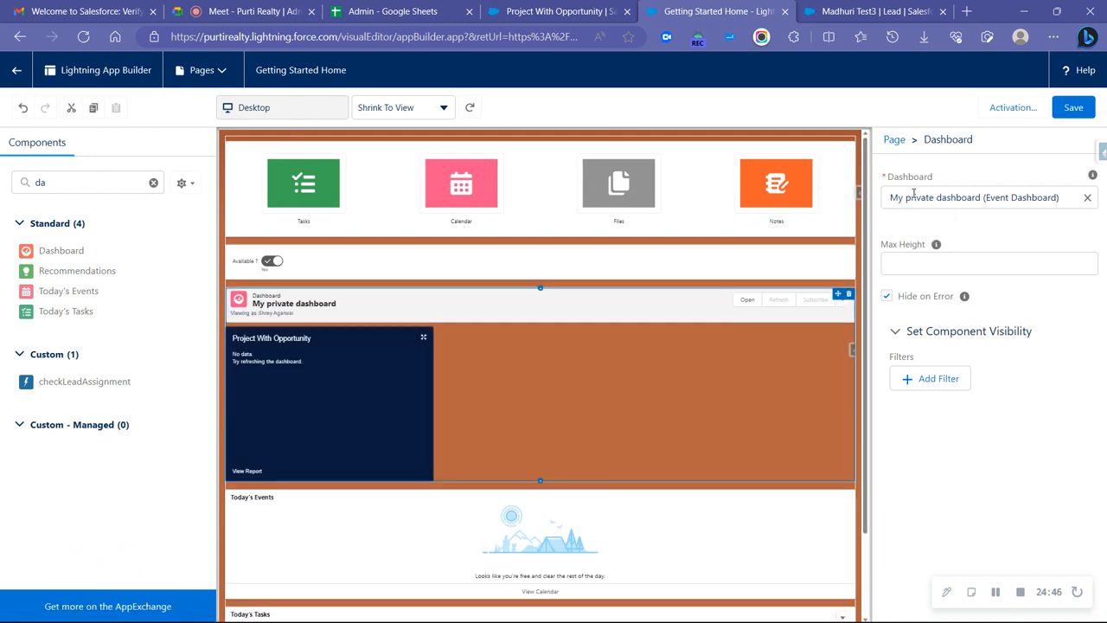
# Step: Set the component's dashboard to My private dashboard (Event Dashboard), save the page and return to Home
pyautogui.click(1078, 198)
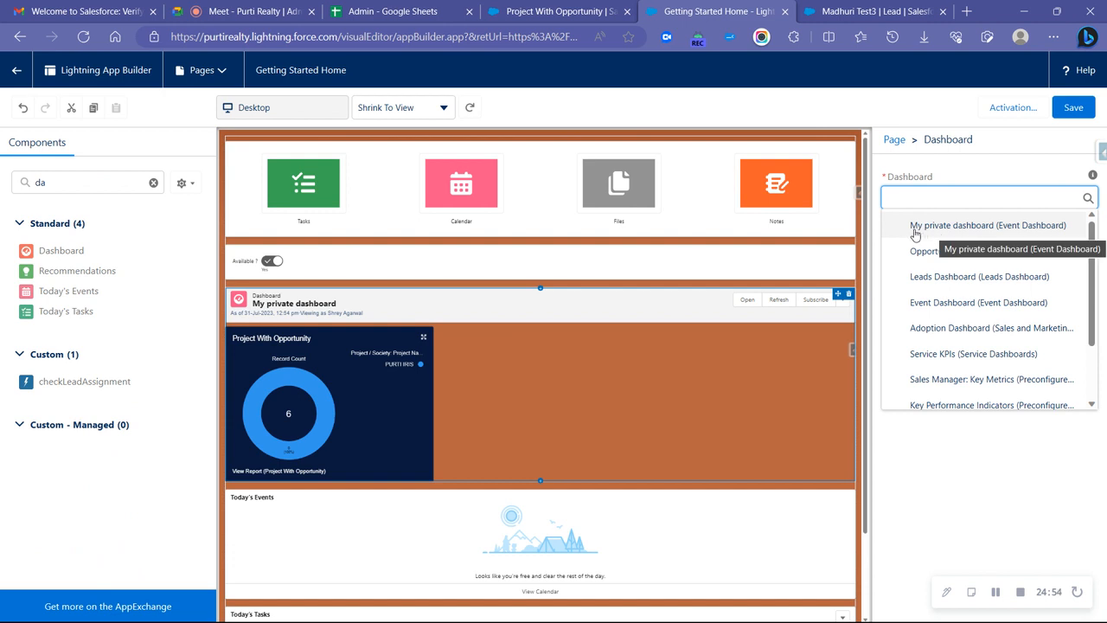
pyautogui.click(971, 226)
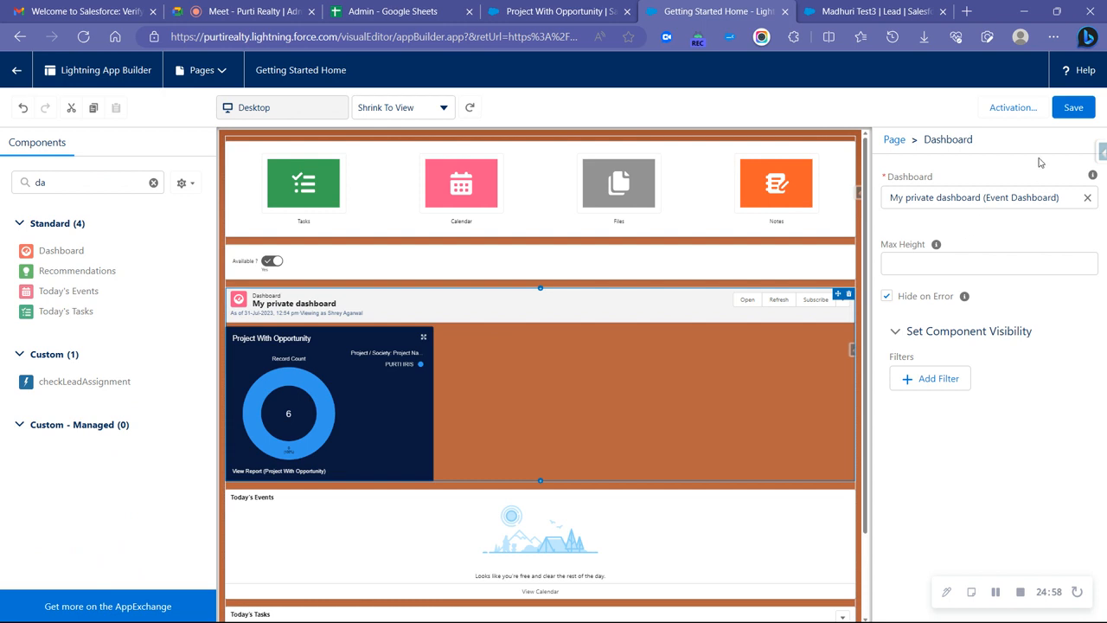
pyautogui.click(1077, 111)
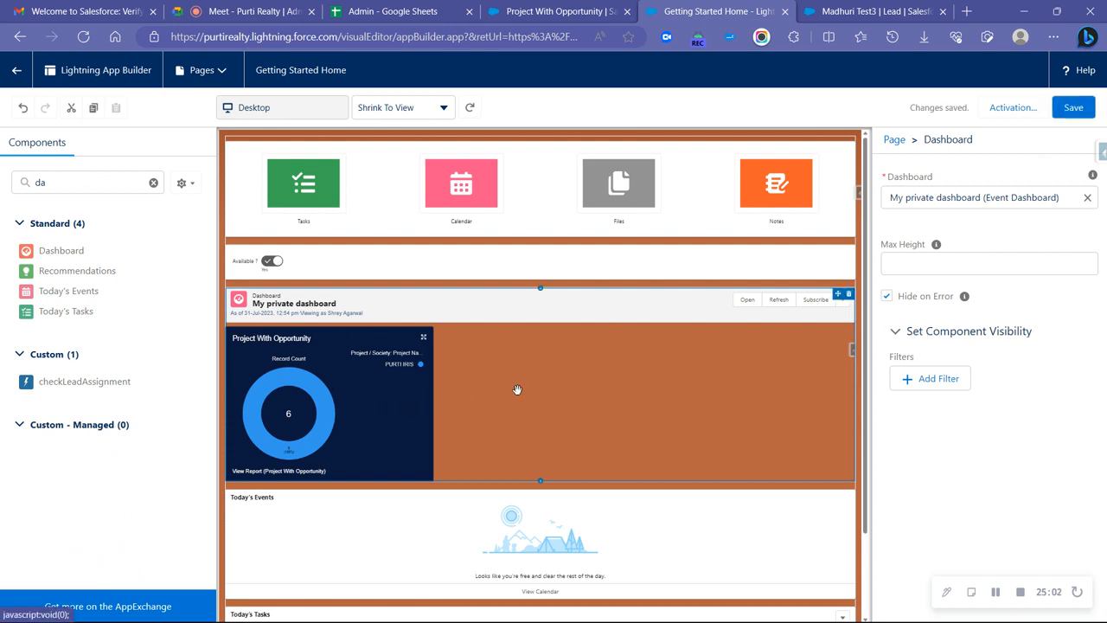
pyautogui.click(1073, 107)
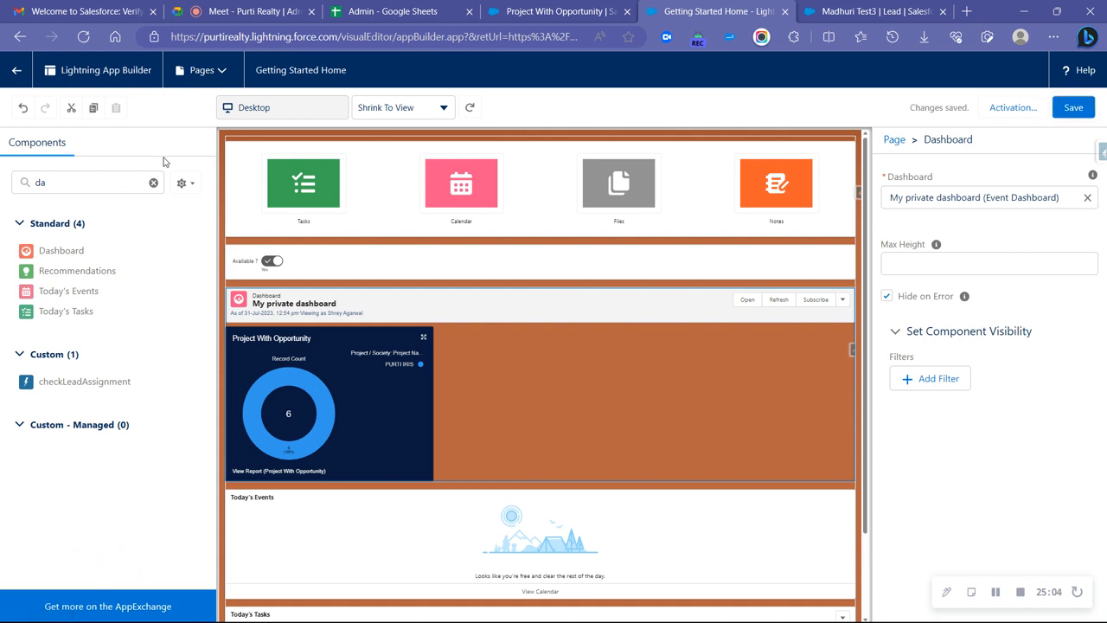
pyautogui.click(18, 77)
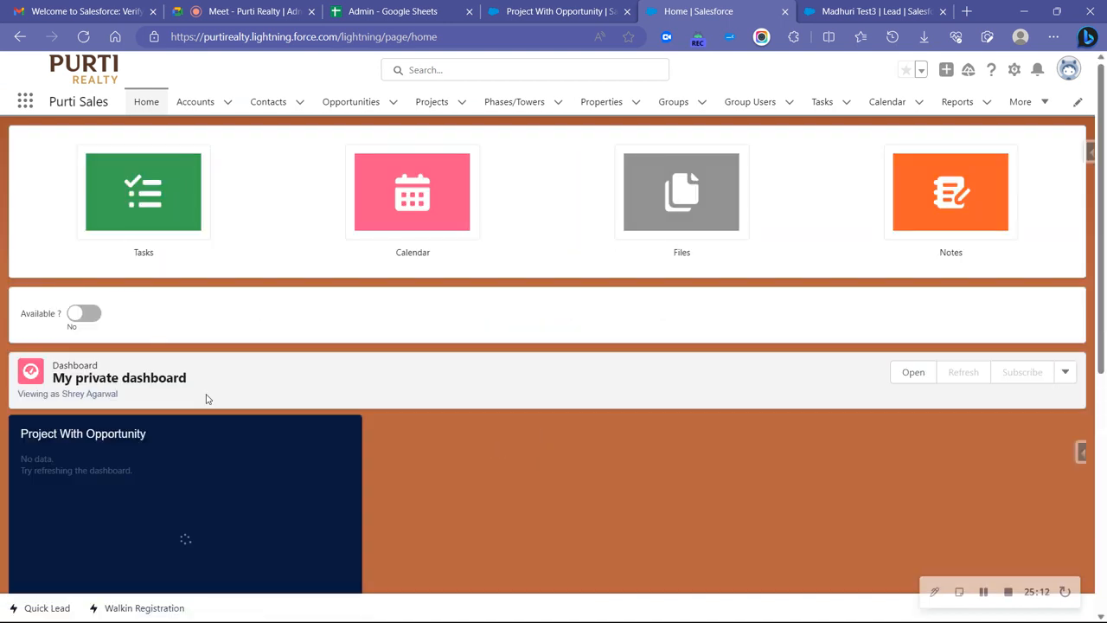
# Step: Try to refresh My private dashboard on the Home page and dismiss the message
pyautogui.scroll(-3, 201, 416)
pyautogui.scroll(2, 195, 428)
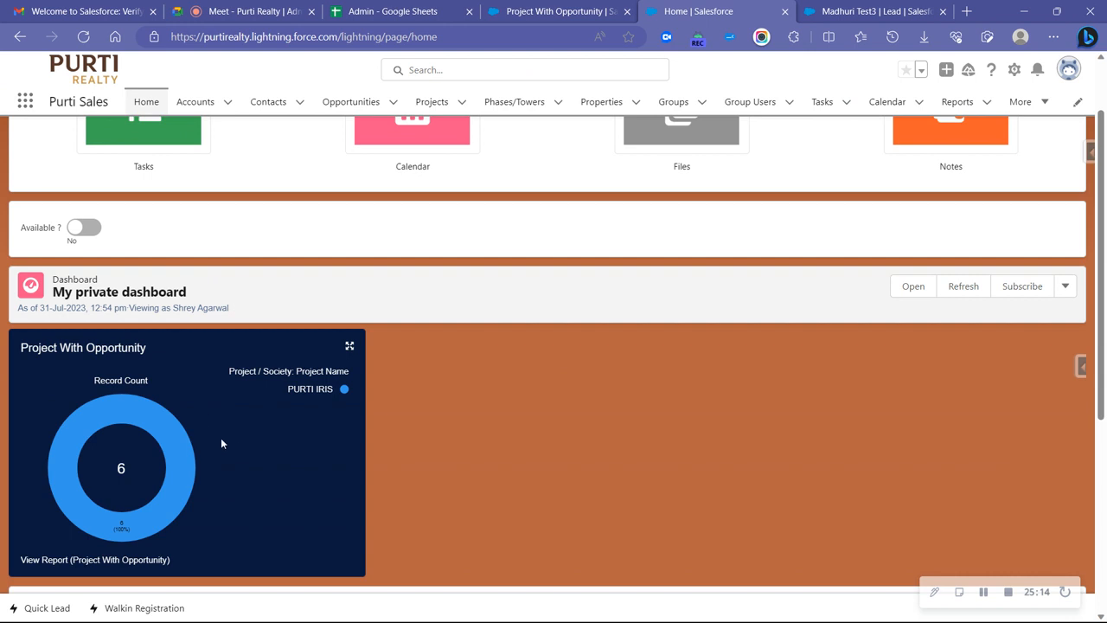
pyautogui.scroll(-1, 225, 437)
pyautogui.scroll(1, 239, 418)
pyautogui.click(951, 292)
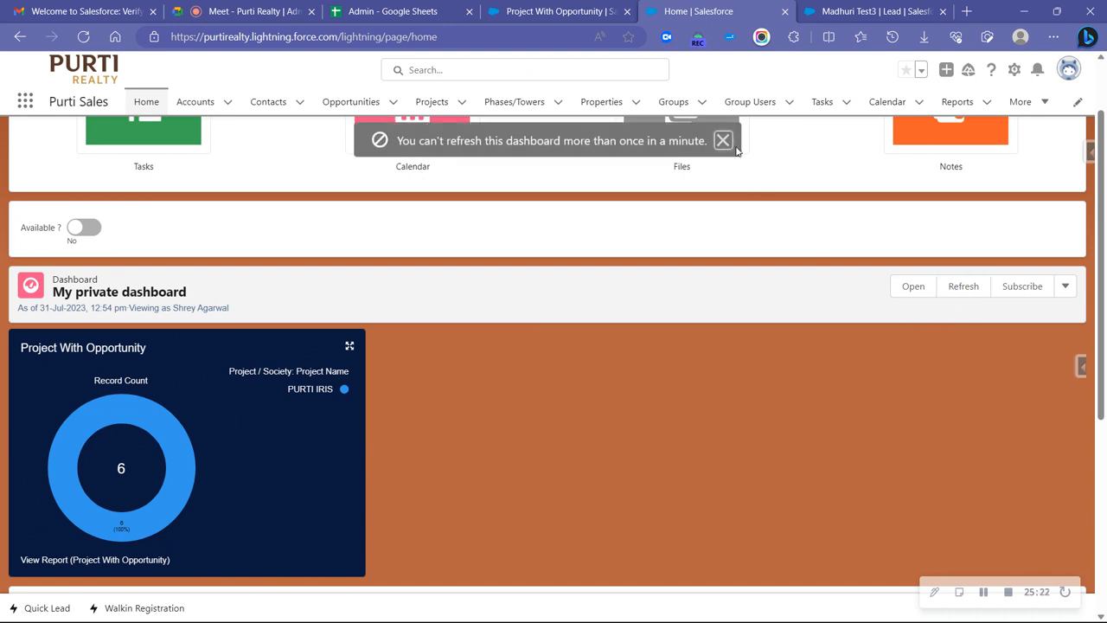
pyautogui.click(730, 147)
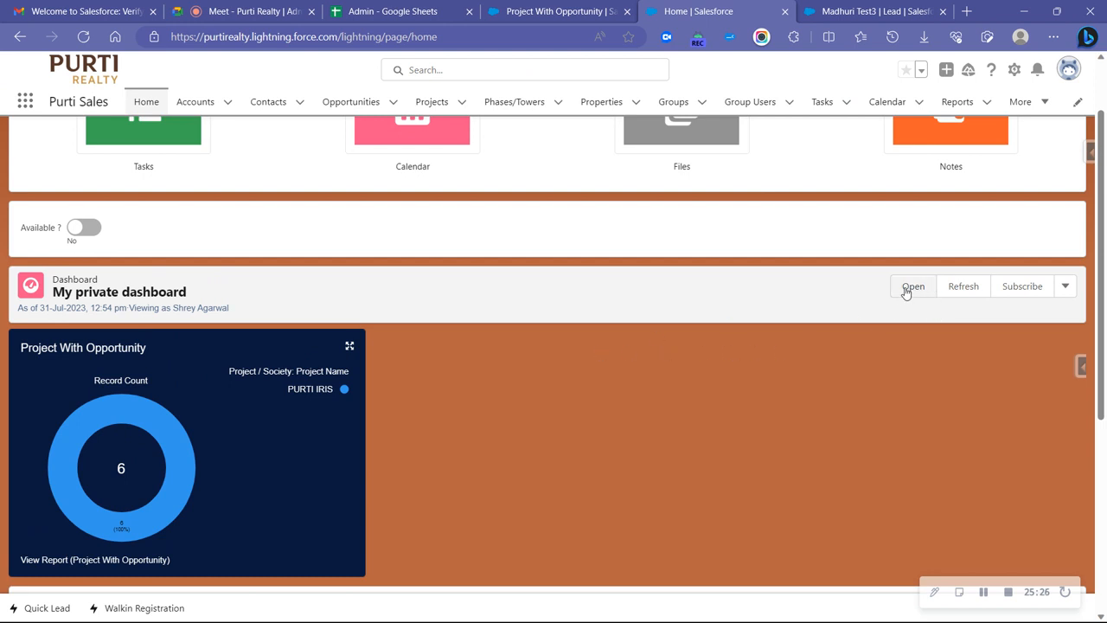
# Step: Examine the embedded dashboard's additional actions and its Project With Opportunity chart on the Home page
pyautogui.click(1066, 290)
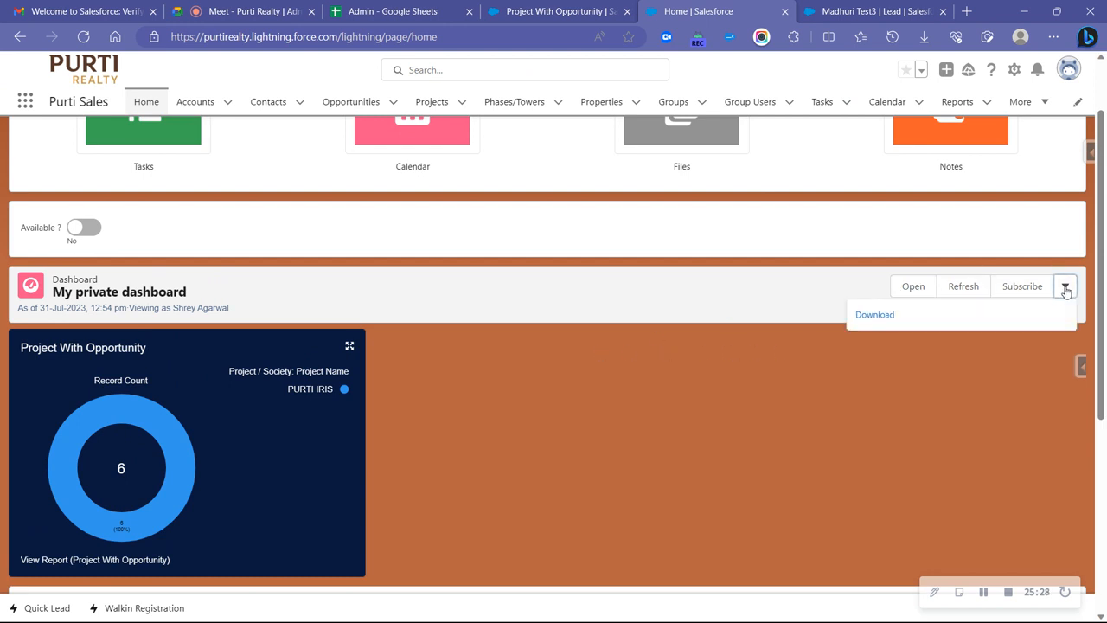
pyautogui.click(1067, 292)
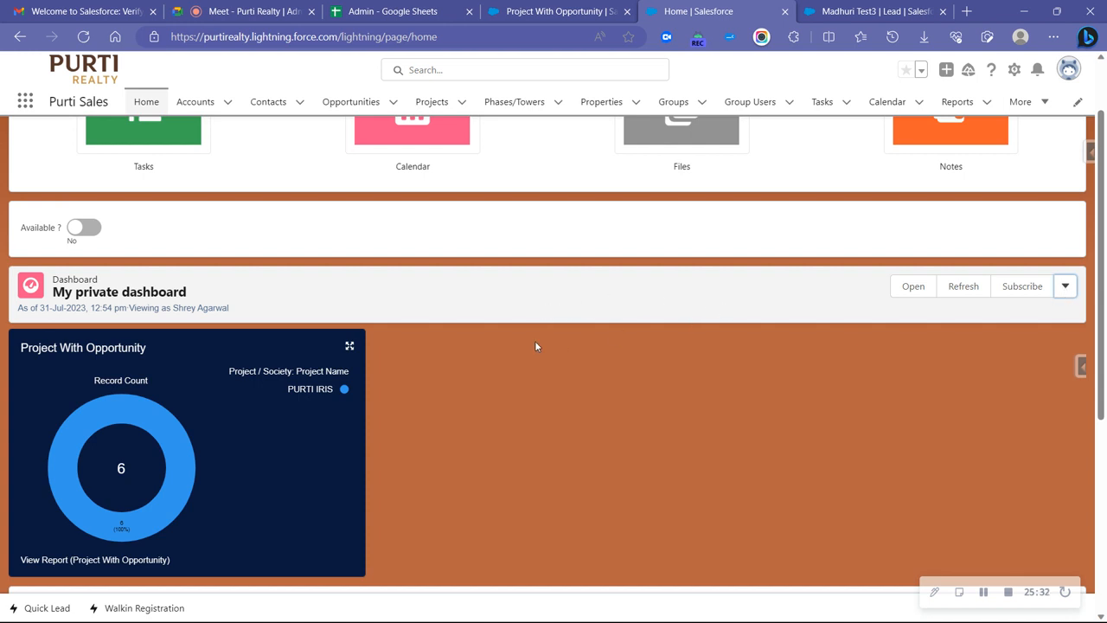
pyautogui.scroll(-1, 415, 326)
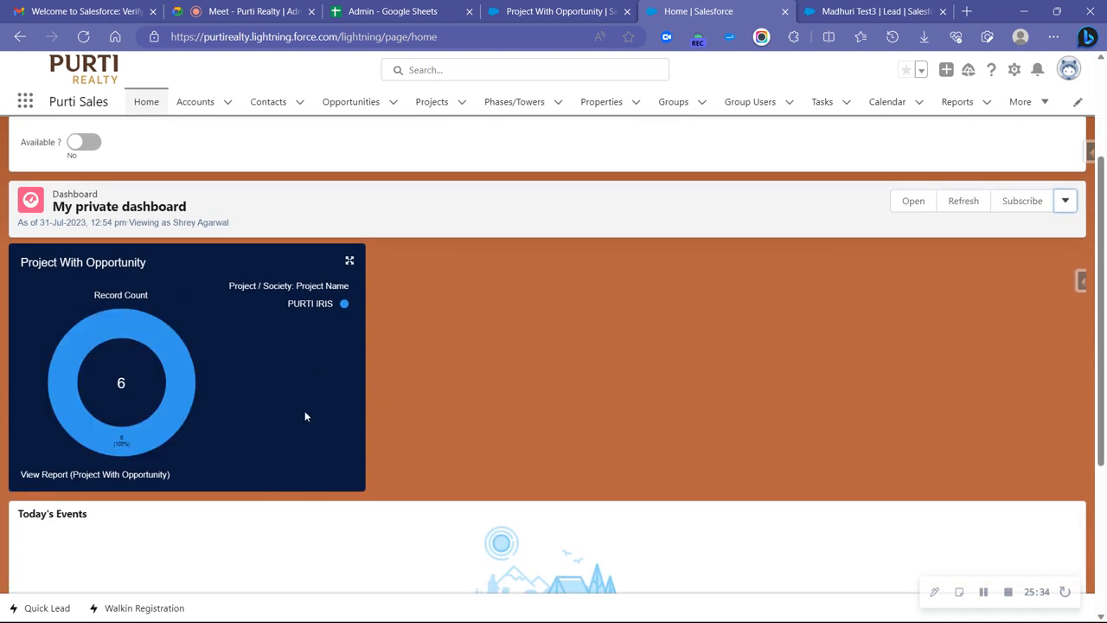
pyautogui.scroll(2, 302, 424)
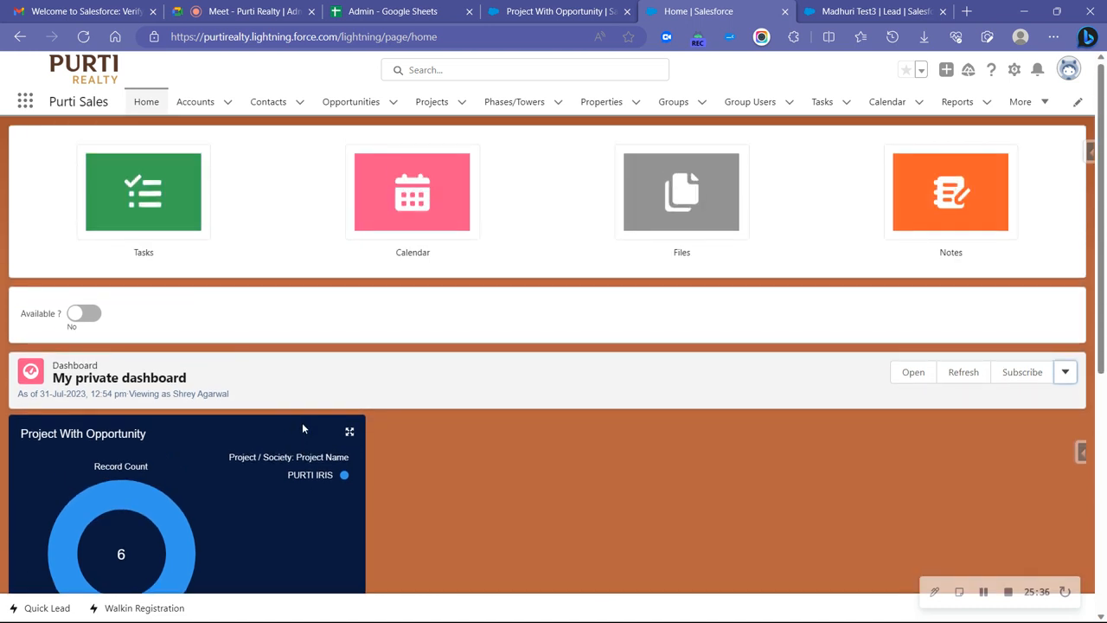
pyautogui.scroll(-1, 301, 429)
pyautogui.scroll(-1, 303, 436)
pyautogui.scroll(1, 302, 417)
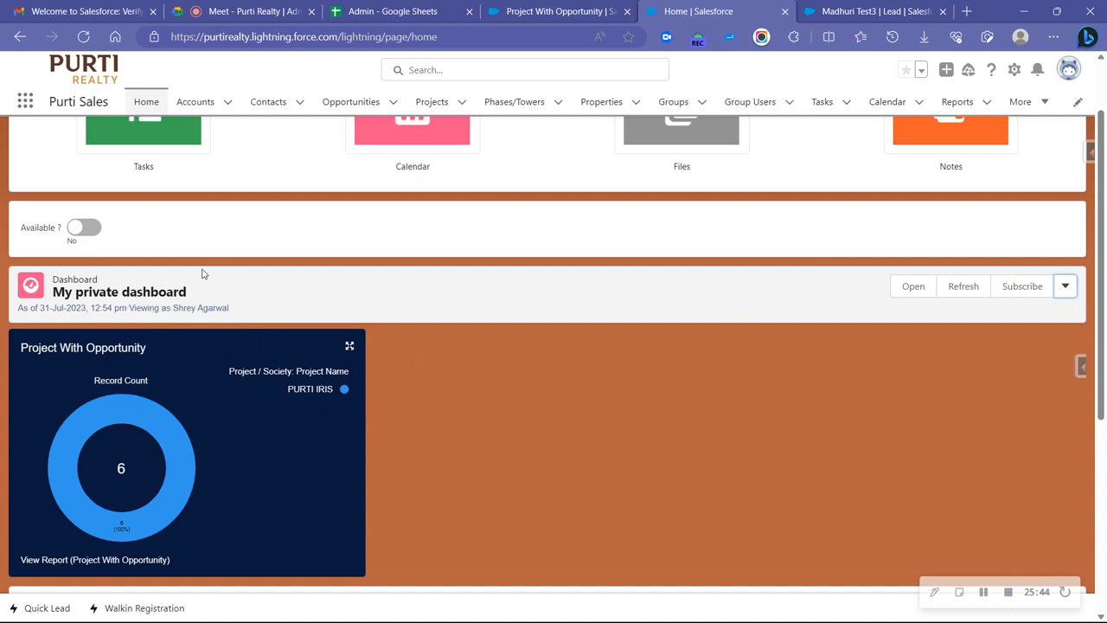
pyautogui.scroll(-1, 290, 292)
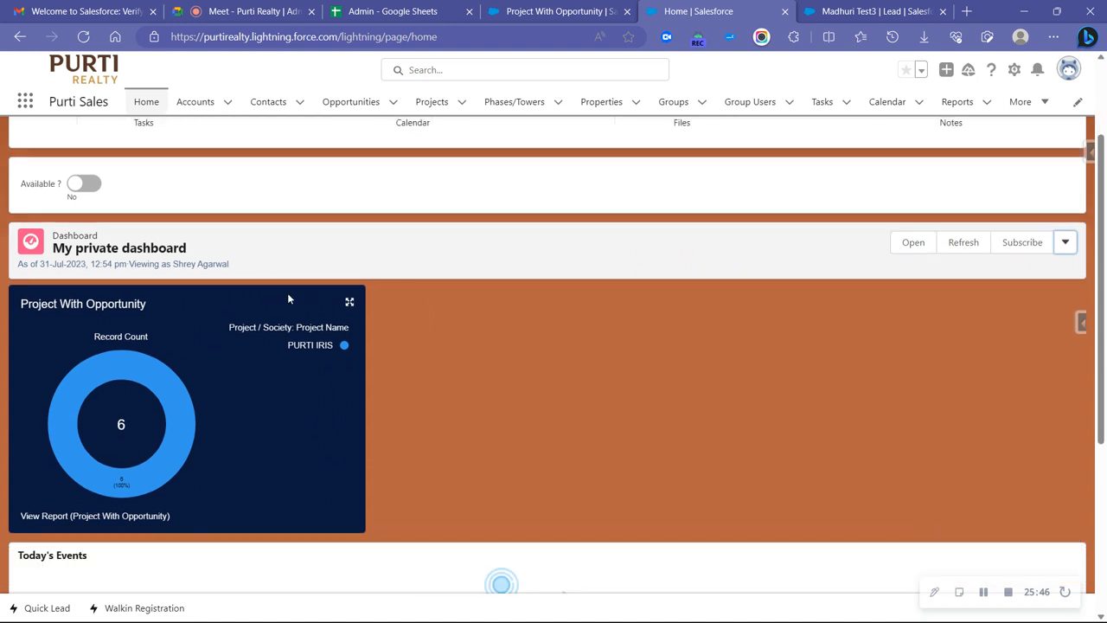
pyautogui.scroll(2, 290, 294)
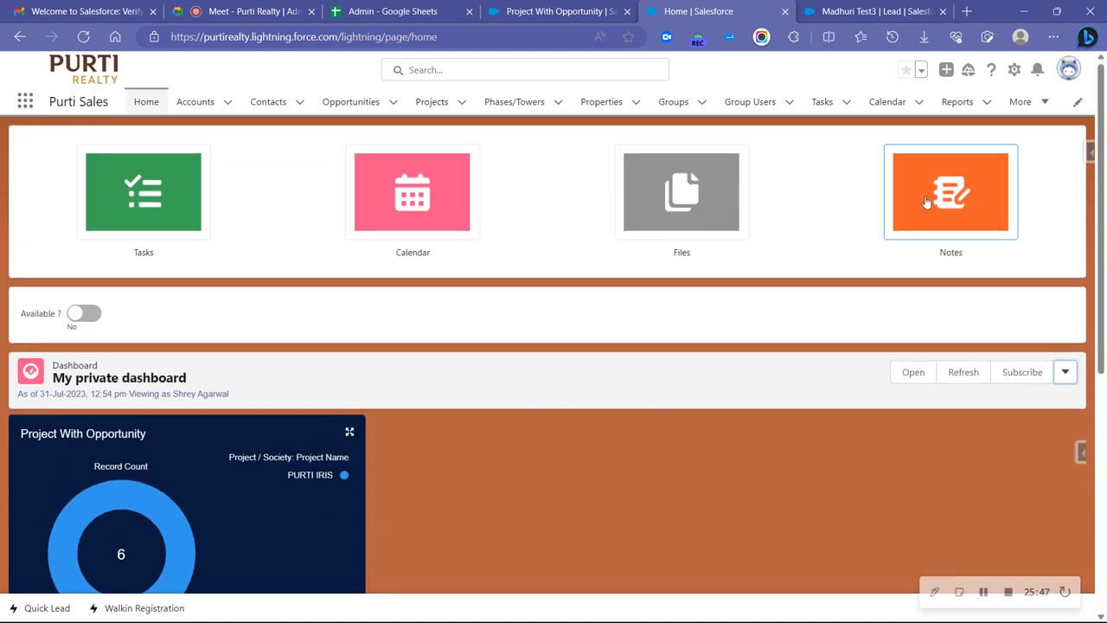
# Step: Reopen the Home page for editing, delete its Dashboard component, save the page and return to Home
pyautogui.click(1014, 69)
pyautogui.click(969, 201)
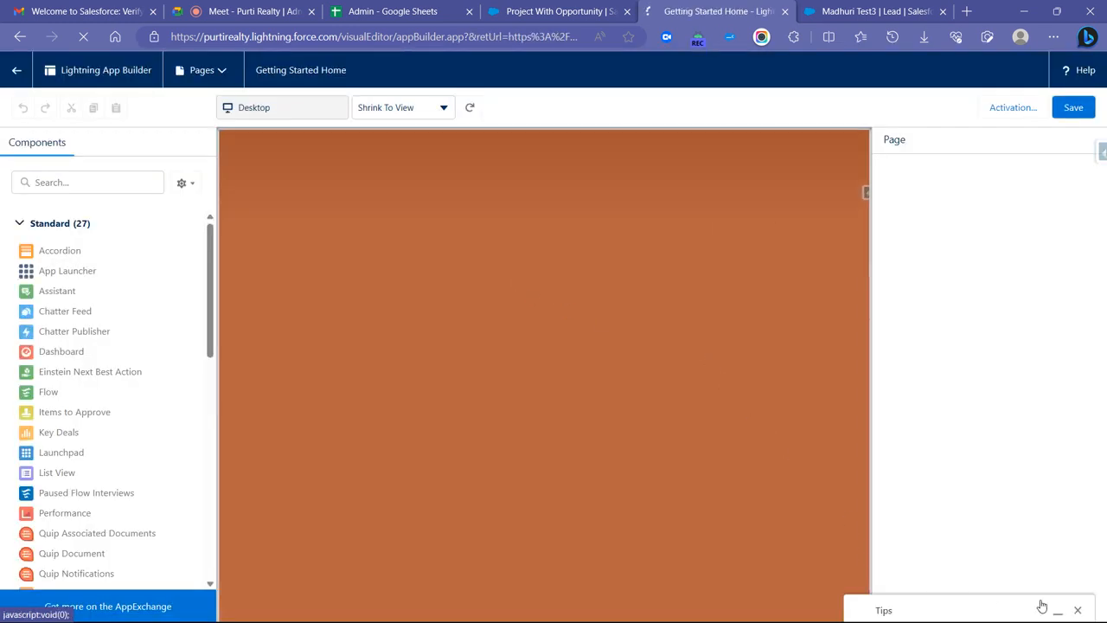
pyautogui.click(1078, 611)
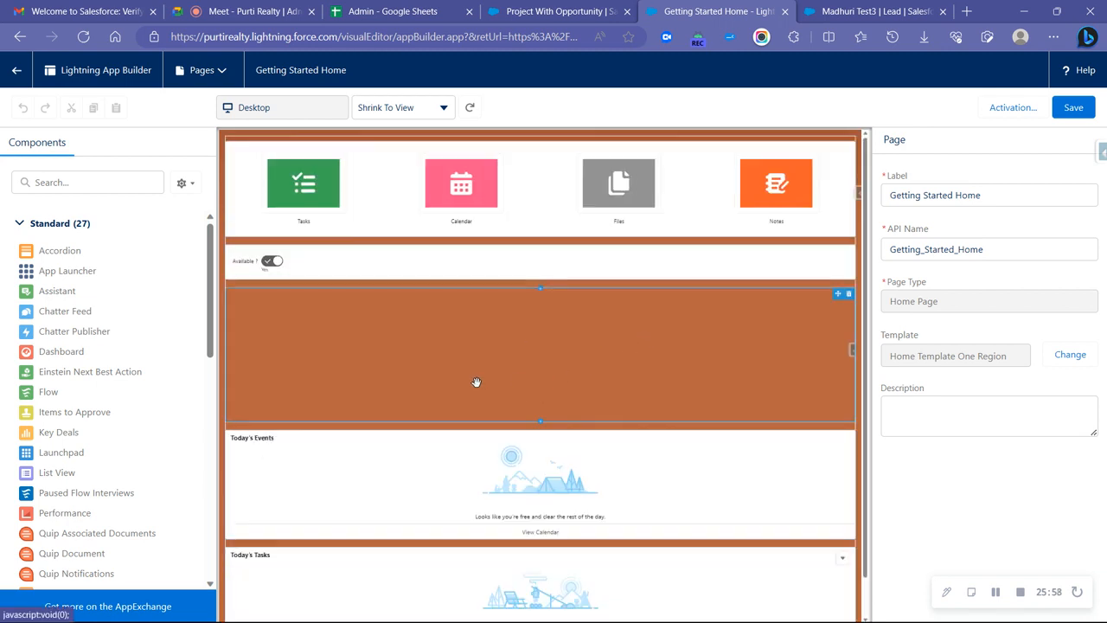
pyautogui.click(477, 382)
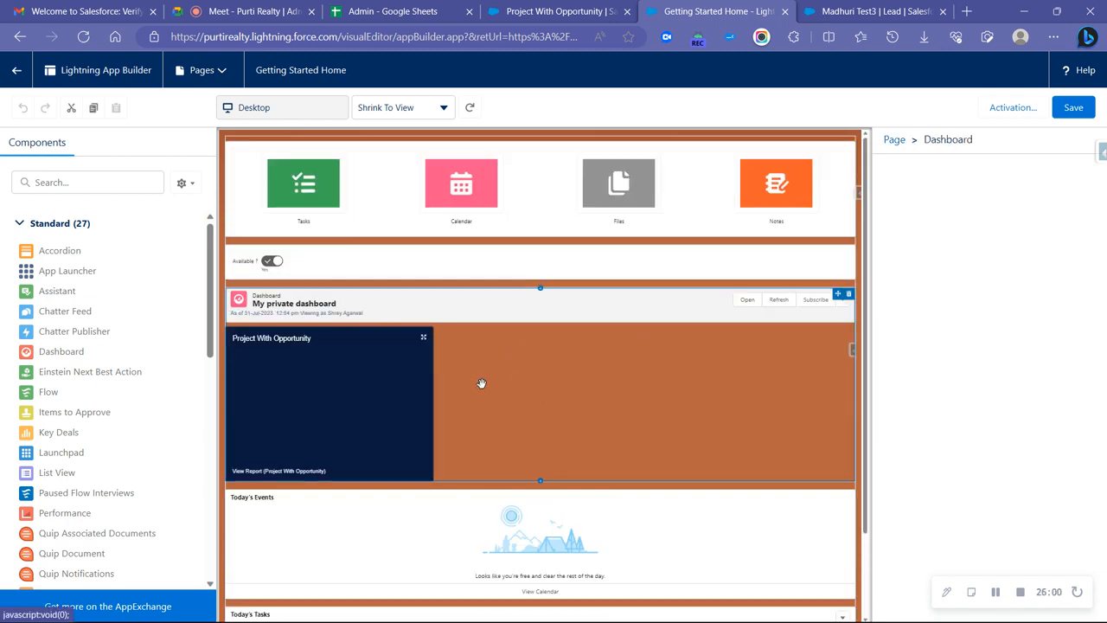
pyautogui.click(850, 295)
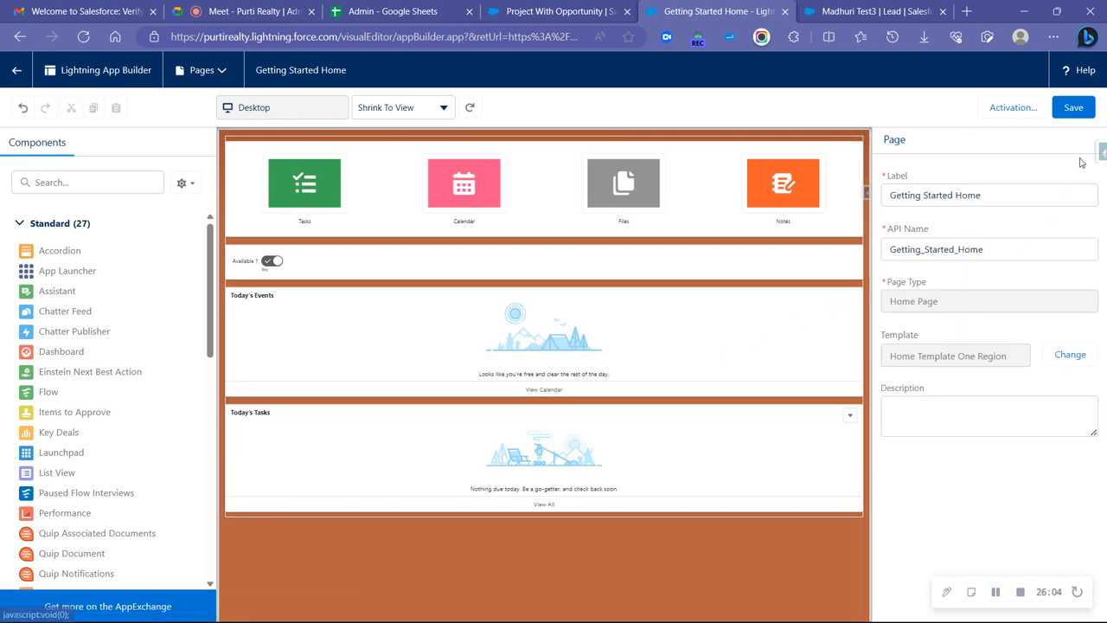
pyautogui.click(1072, 109)
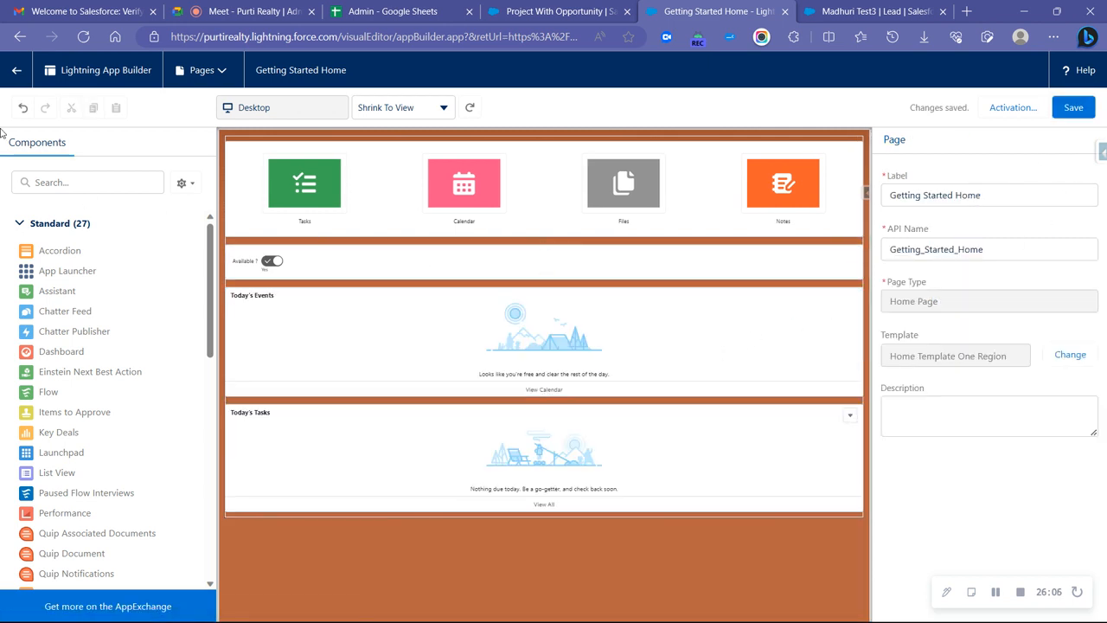
pyautogui.click(8, 76)
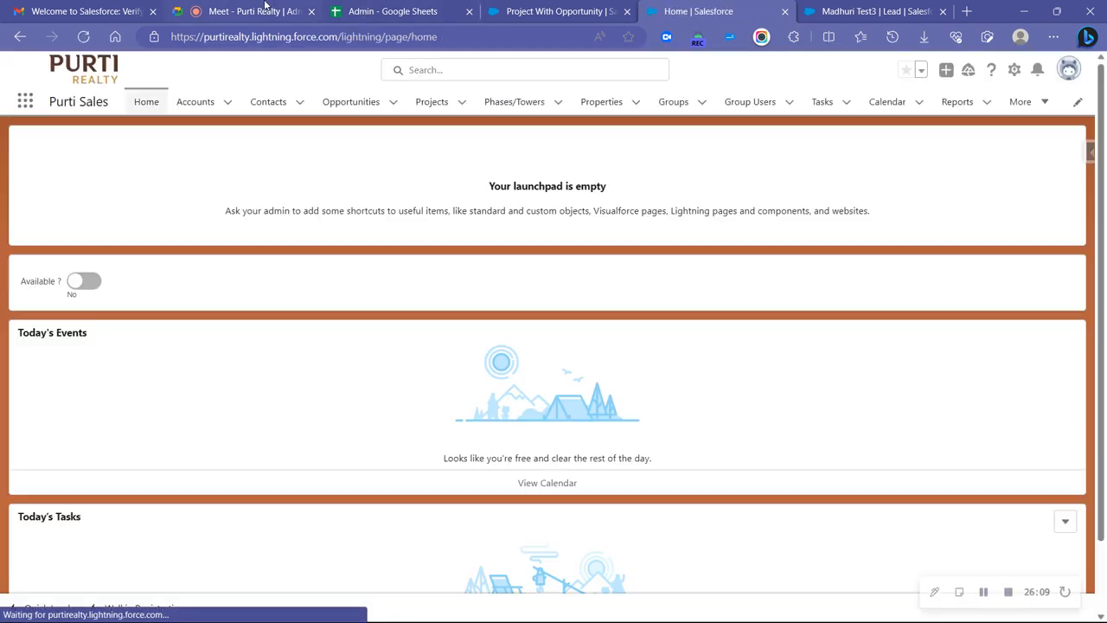
pyautogui.click(251, 12)
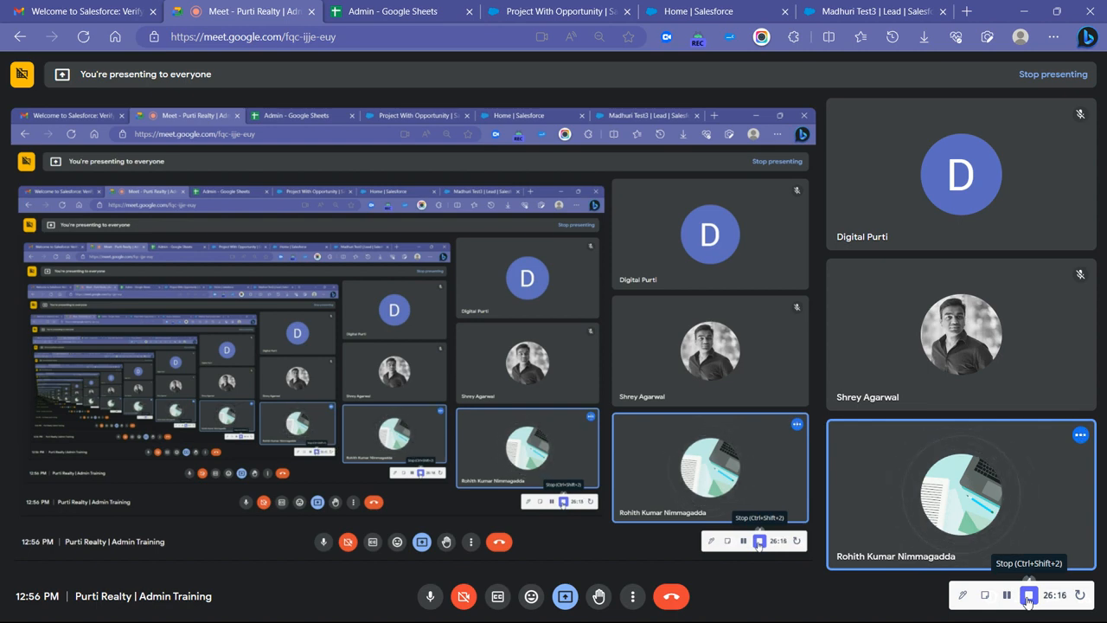
pyautogui.click(1029, 596)
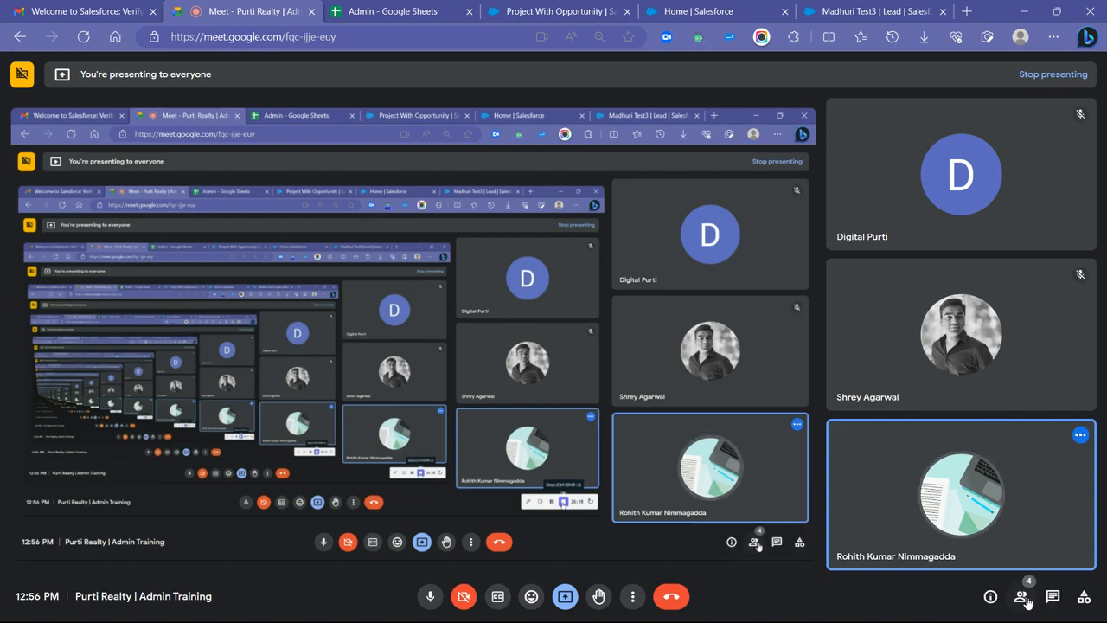